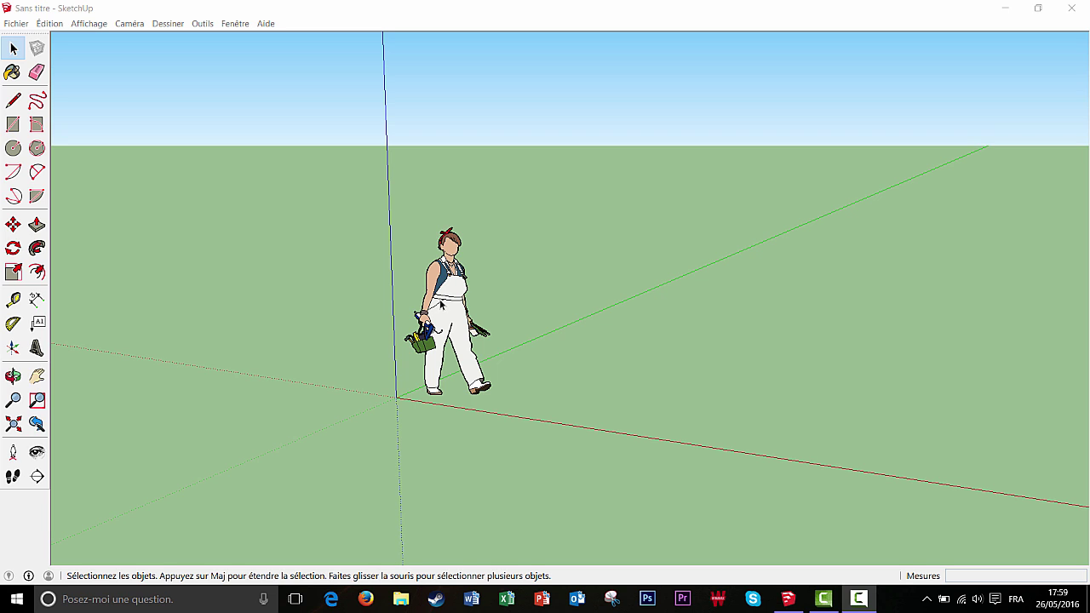
- Delete the default human figure standing near the origin
{"action": "right_click", "coordinate": [444, 308]}
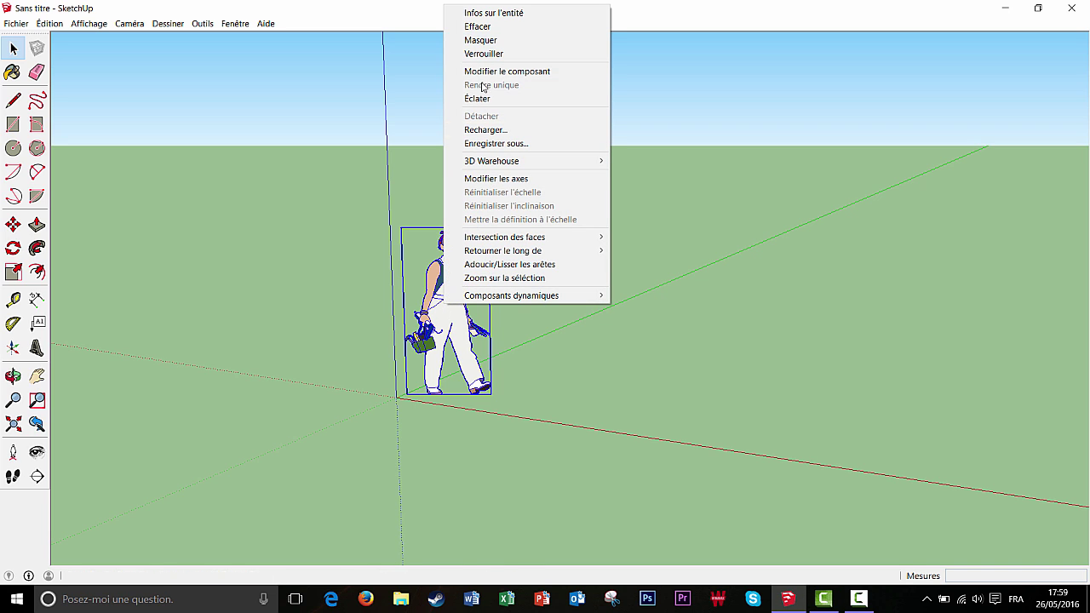
{"action": "left_click", "coordinate": [479, 26]}
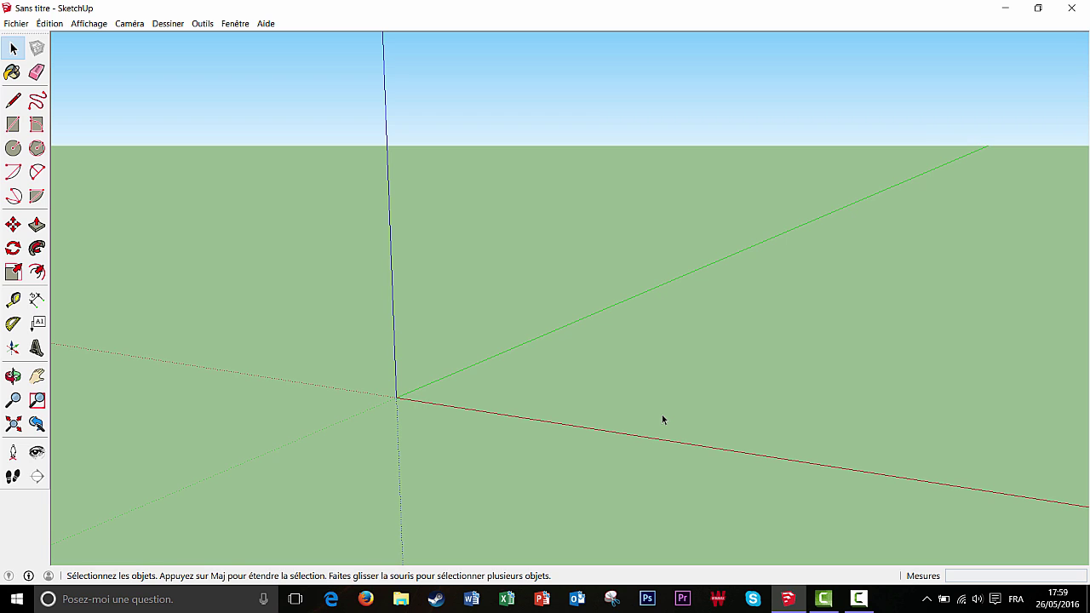
- Set the model's length unit to centimetres, keeping the decimal format
{"action": "left_click", "coordinate": [237, 26]}
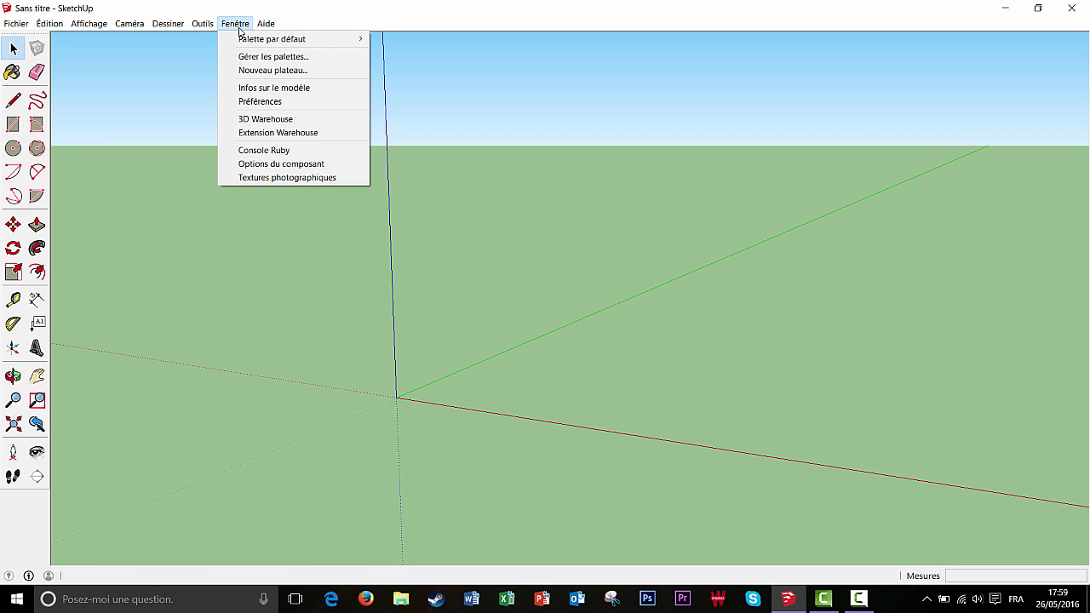
{"action": "left_click", "coordinate": [274, 88]}
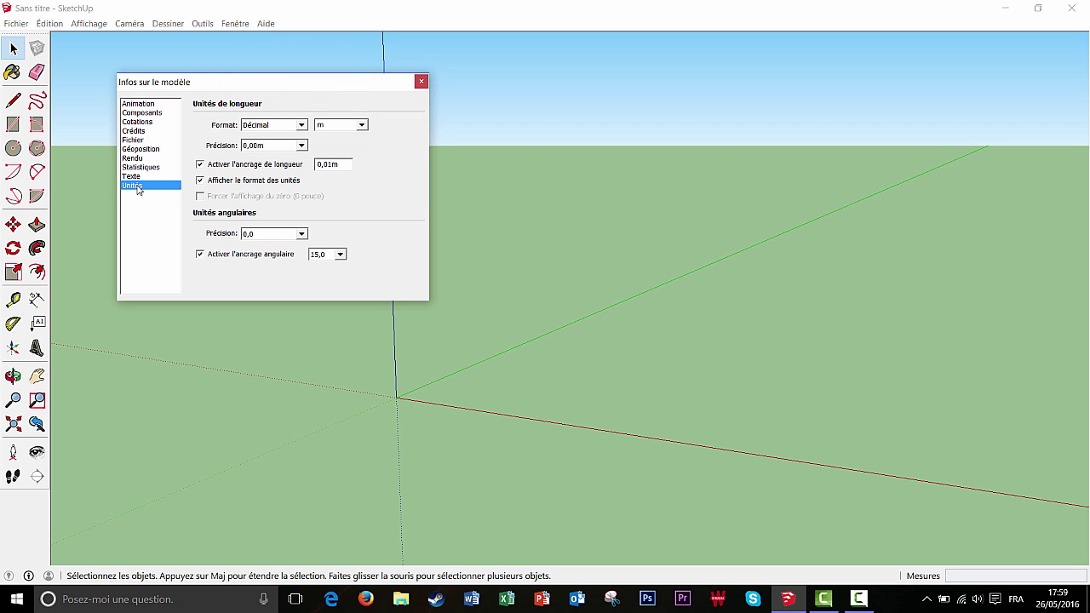
{"action": "left_click", "coordinate": [362, 126]}
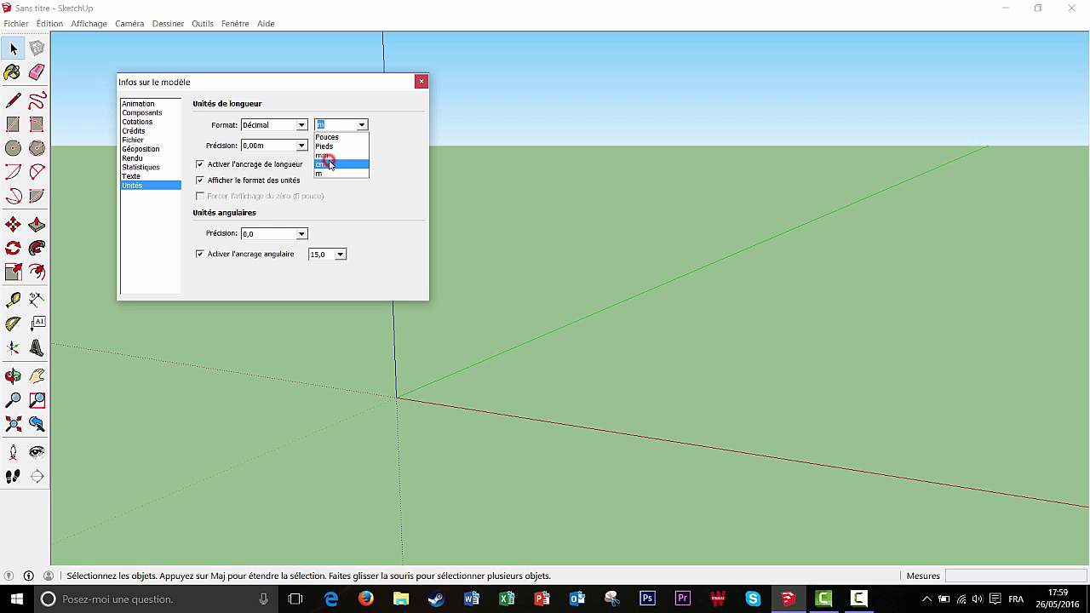
{"action": "left_click", "coordinate": [332, 164]}
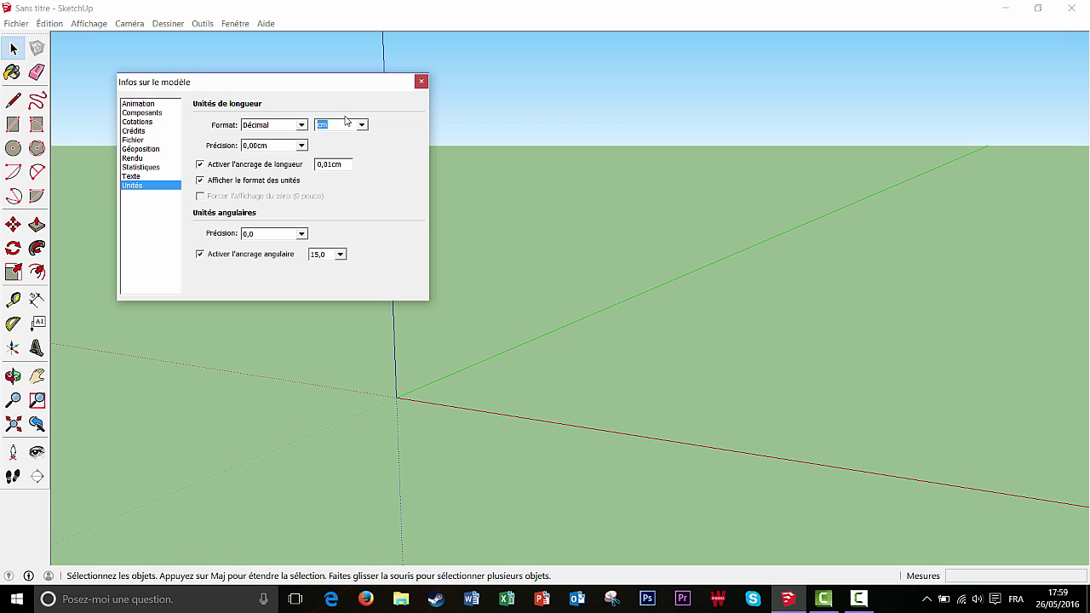
{"action": "left_click", "coordinate": [419, 83]}
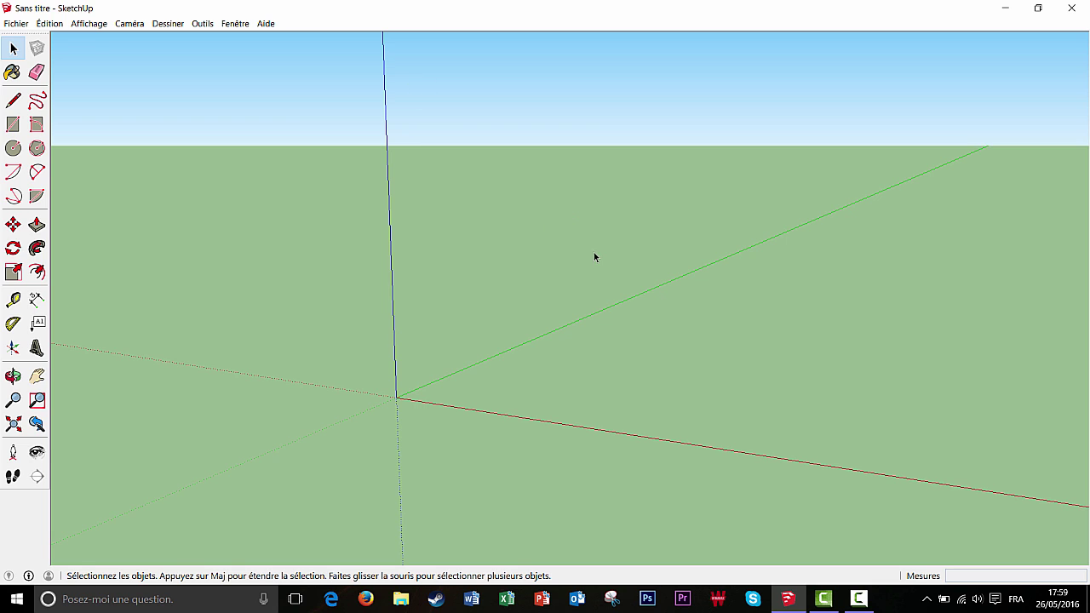
- Draw a 1055 by 765 cm rectangle flat on the ground between the red and green axes
{"action": "middle_click_drag", "start_coordinate": [622, 285], "coordinate": [732, 204]}
{"action": "middle_click_drag", "start_coordinate": [844, 382], "coordinate": [547, 231]}
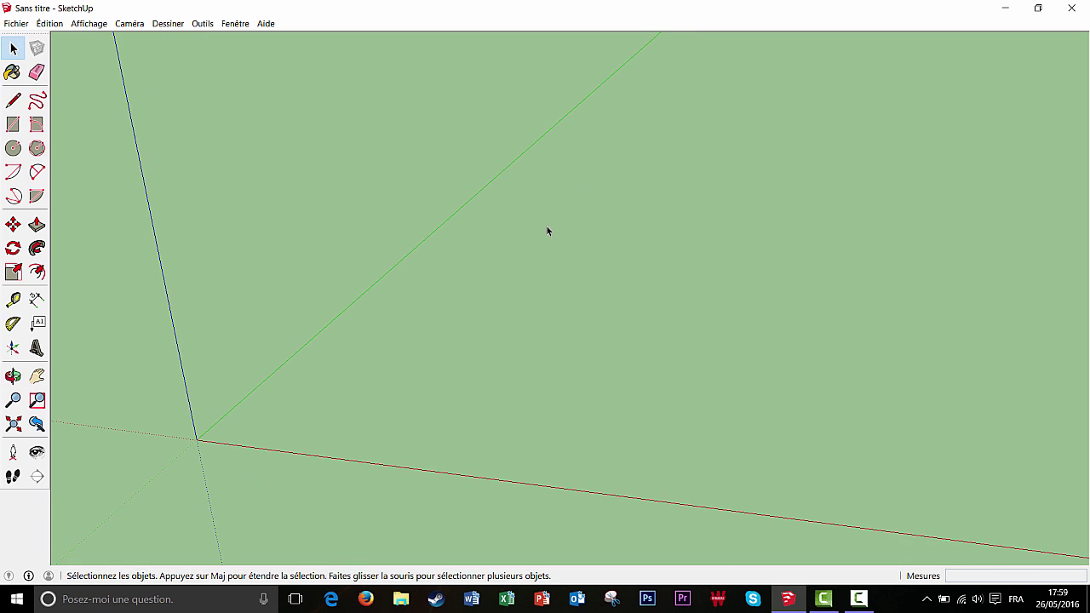
{"action": "left_click", "coordinate": [13, 125]}
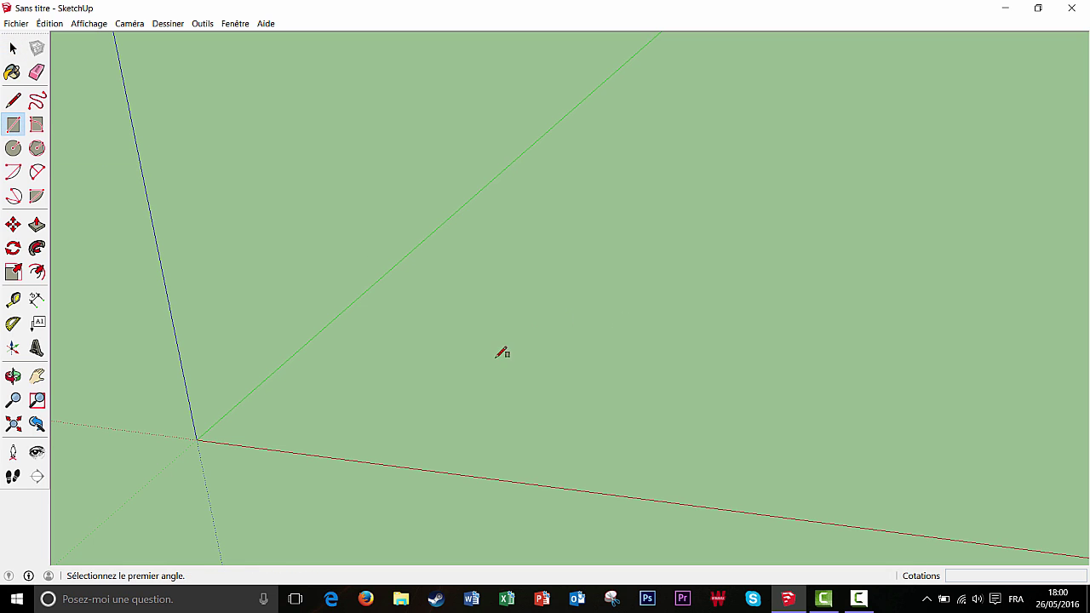
{"action": "left_click", "coordinate": [466, 361]}
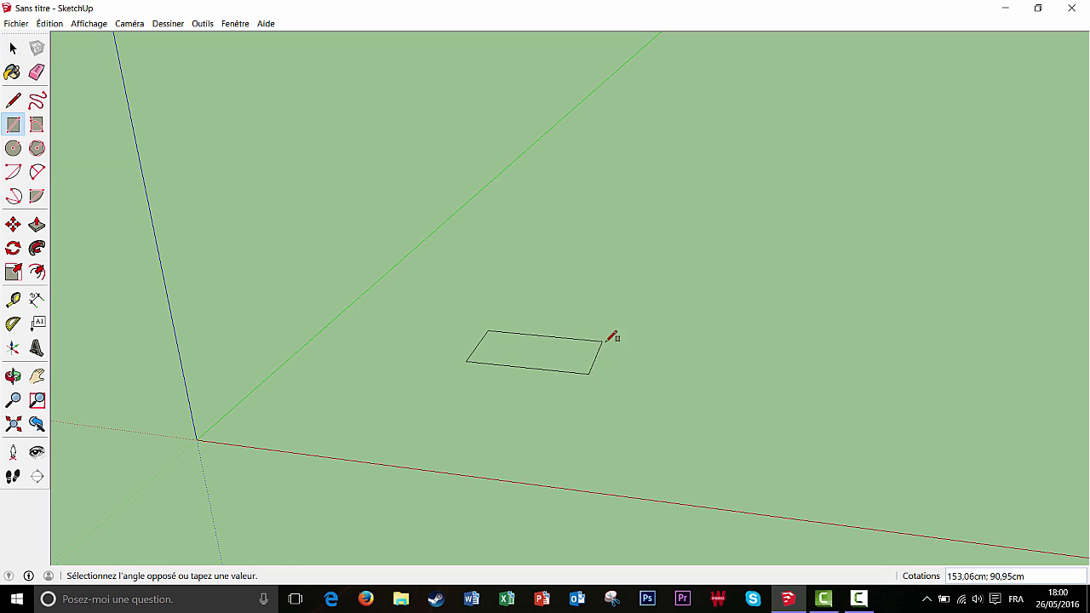
{"action": "left_click", "coordinate": [913, 289]}
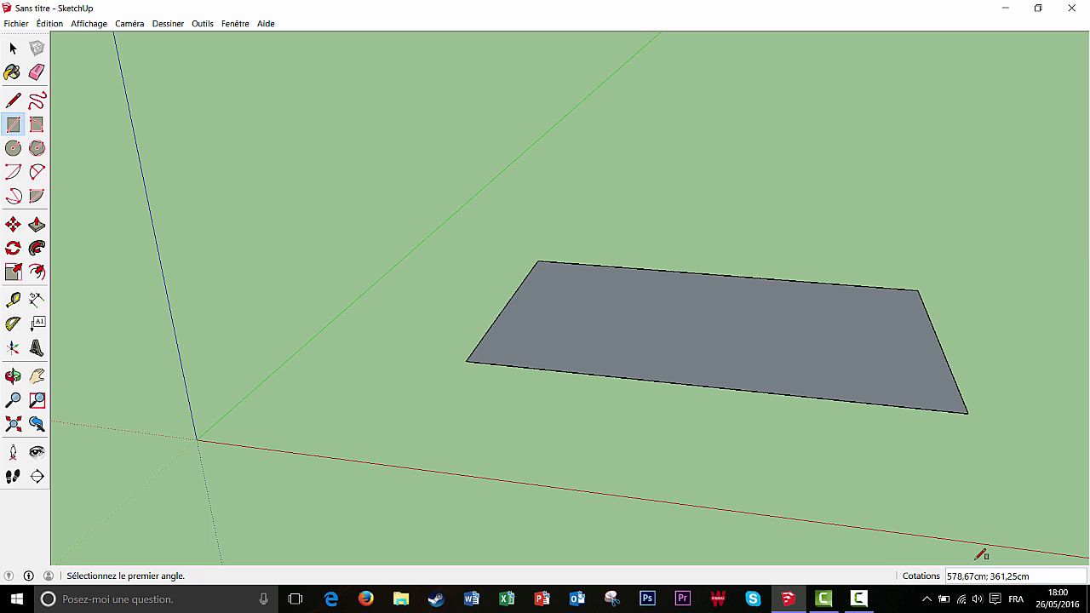
{"action": "type", "text": "1055;765"}
{"action": "key", "text": "Return"}
- Offset the outline of the ground rectangle inward by 25 cm to define the wall thickness
{"action": "scroll", "coordinate": [844, 397], "scroll_direction": "down", "scroll_amount": 3}
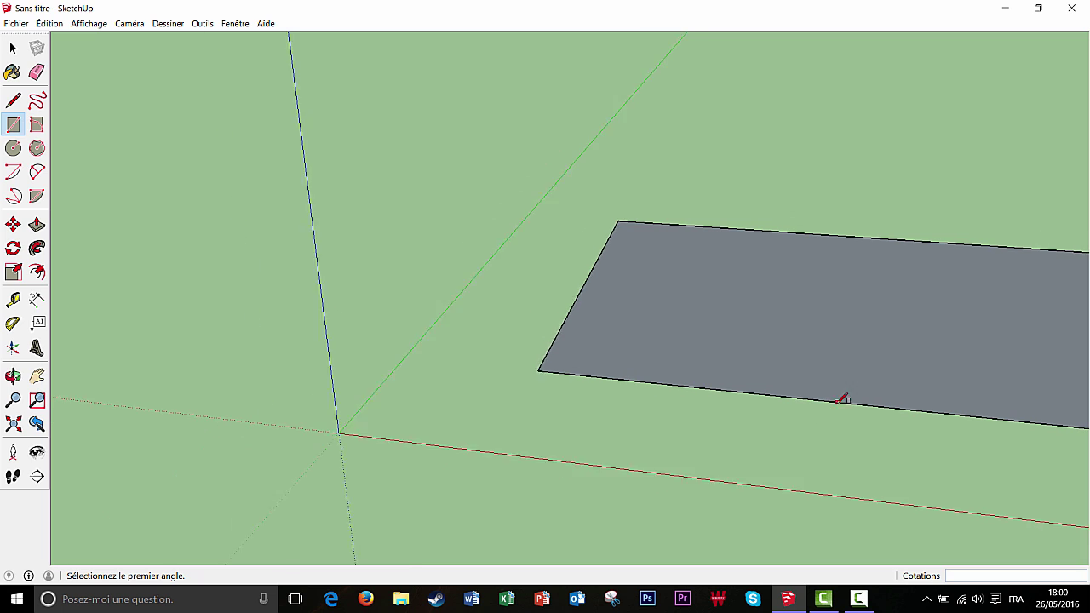
{"action": "middle_click_drag", "start_coordinate": [876, 426], "coordinate": [604, 424]}
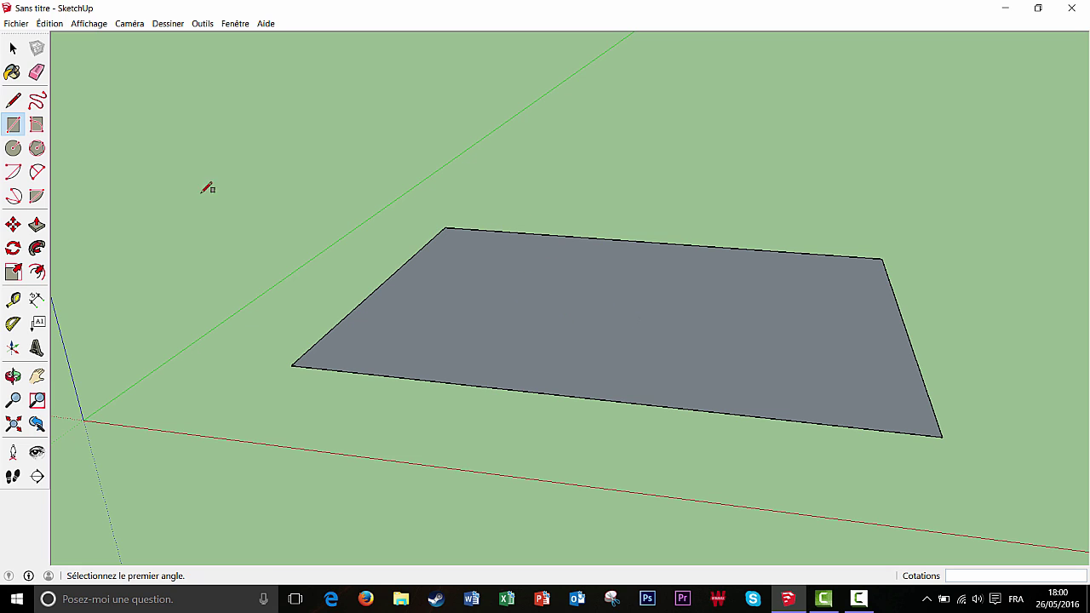
{"action": "left_click", "coordinate": [38, 269]}
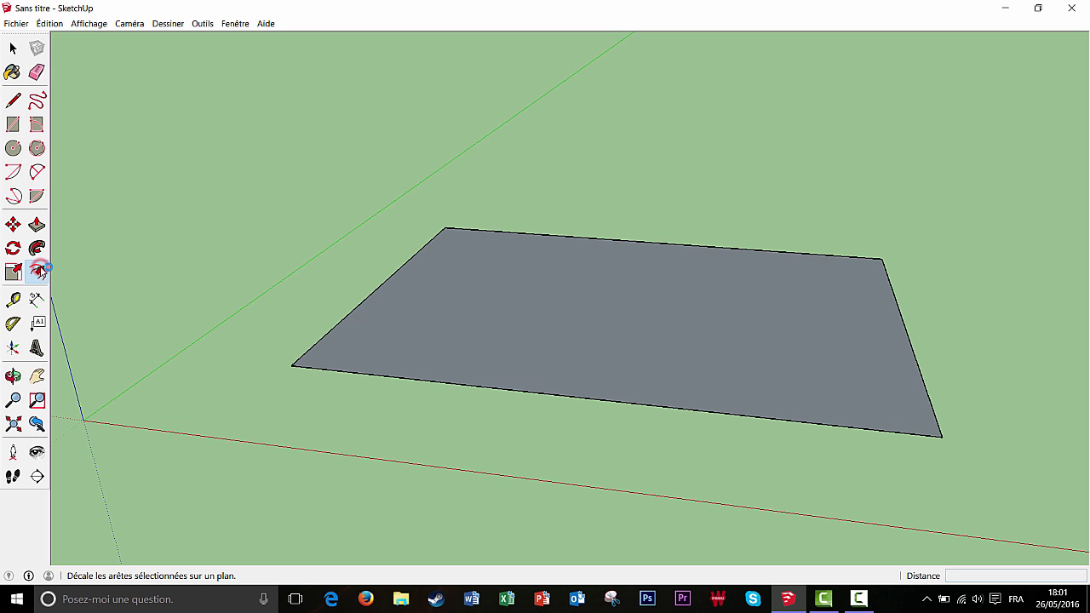
{"action": "left_click", "coordinate": [576, 320]}
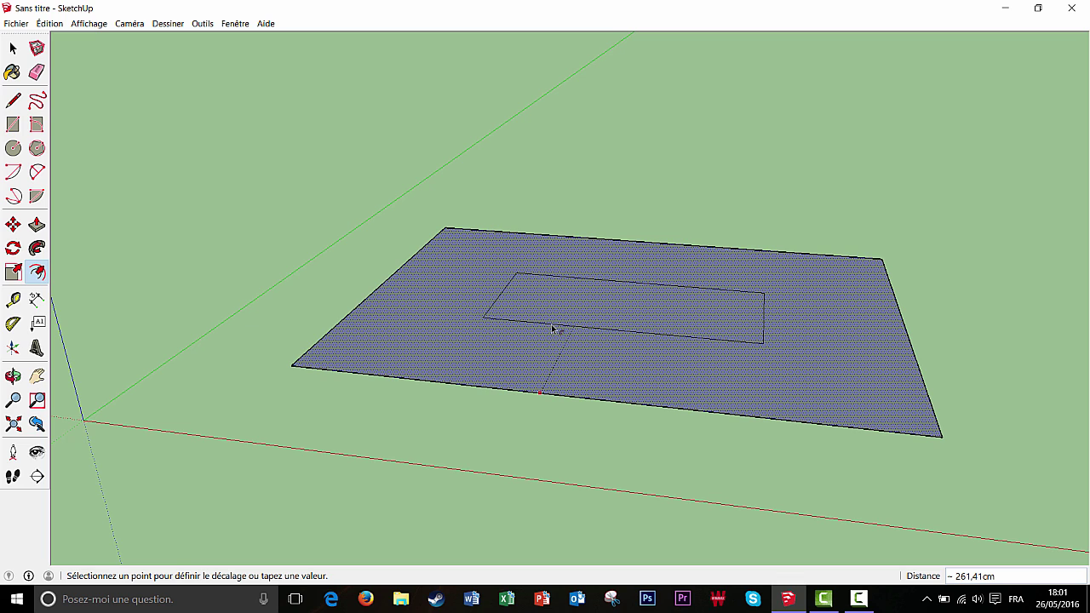
{"action": "type", "text": "25"}
{"action": "key", "text": "Return"}
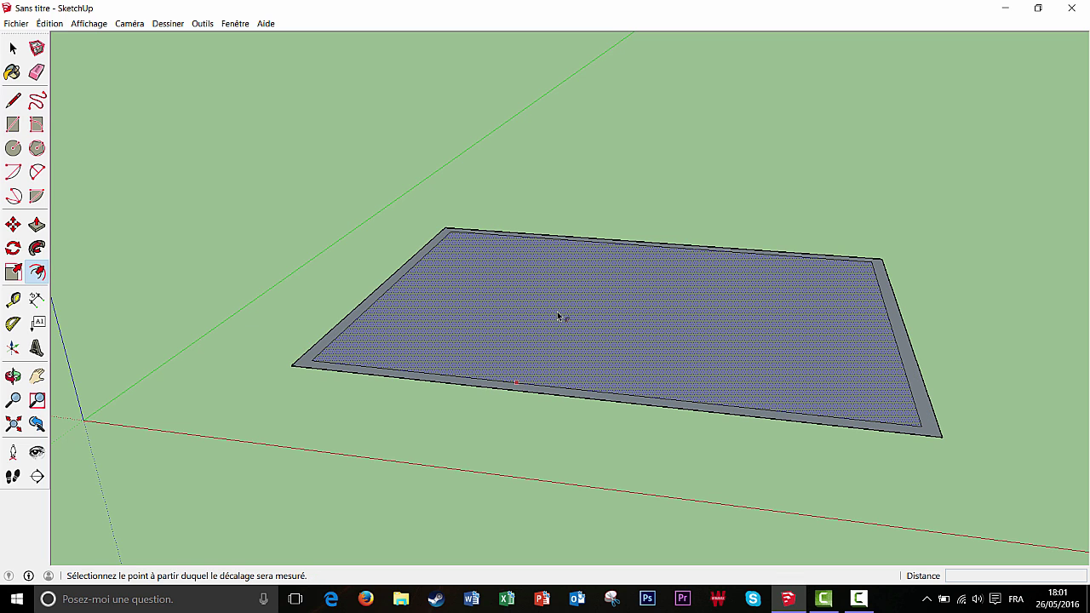
- Extrude the border strip between the two outlines upward by 300 cm to raise the walls
{"action": "middle_click_drag", "start_coordinate": [558, 313], "coordinate": [587, 404]}
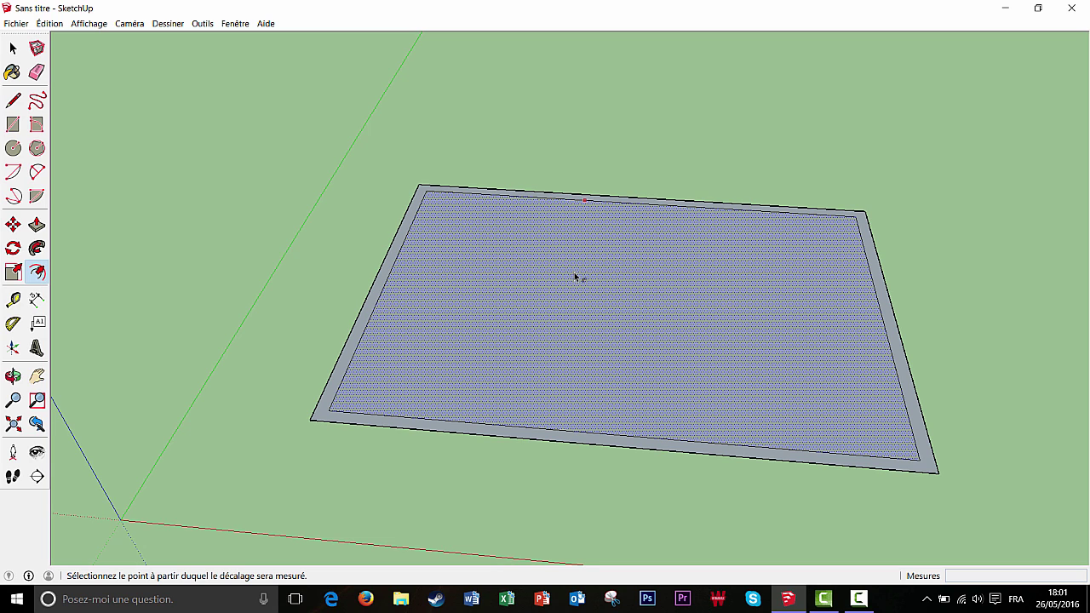
{"action": "left_click", "coordinate": [37, 224]}
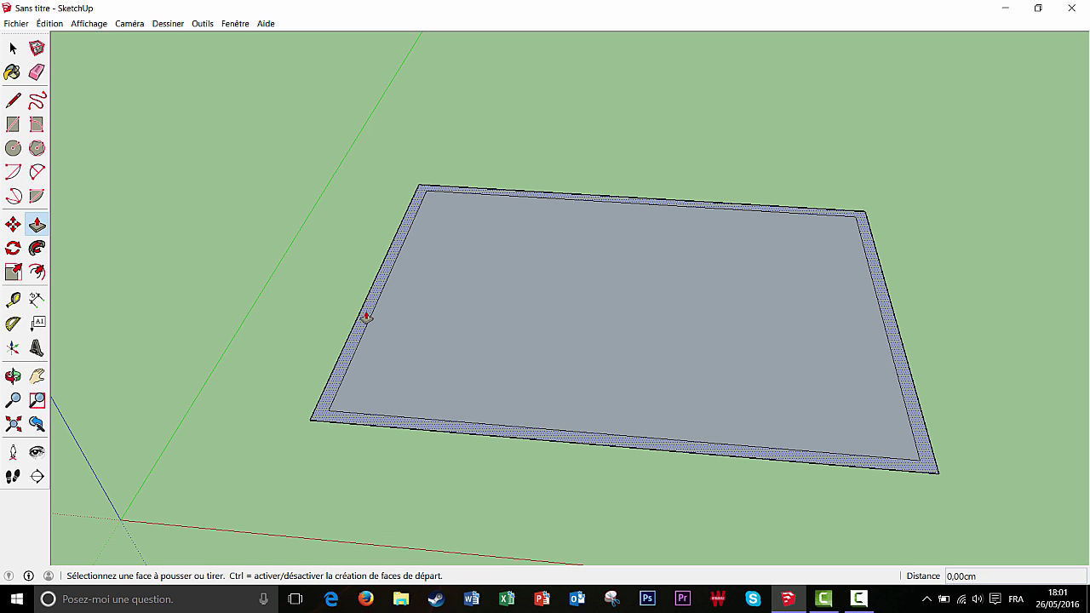
{"action": "left_click", "coordinate": [366, 316]}
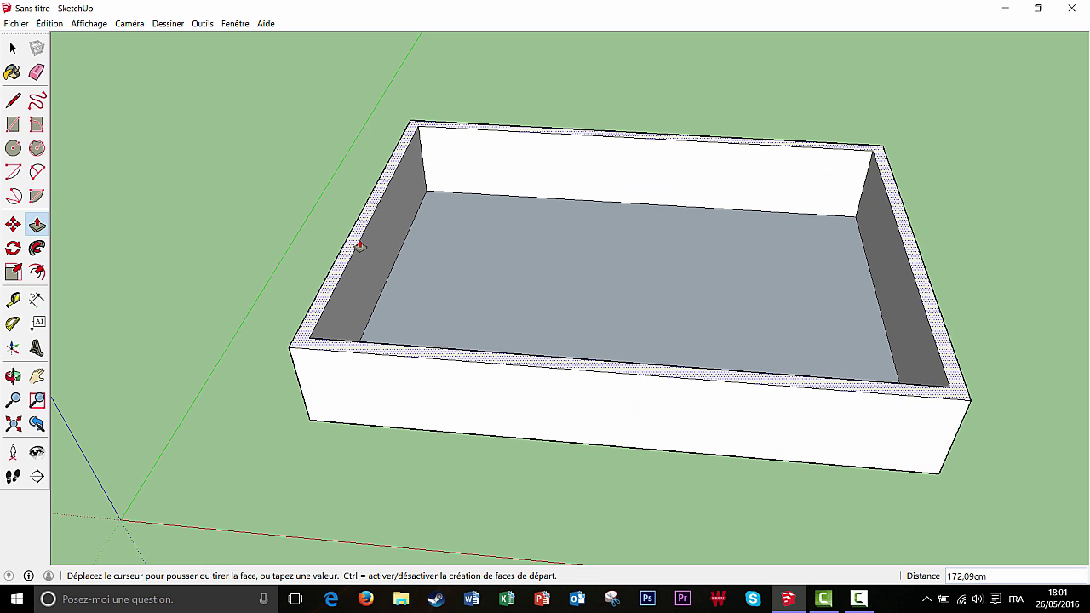
{"action": "type", "text": "300"}
{"action": "key", "text": "Return"}
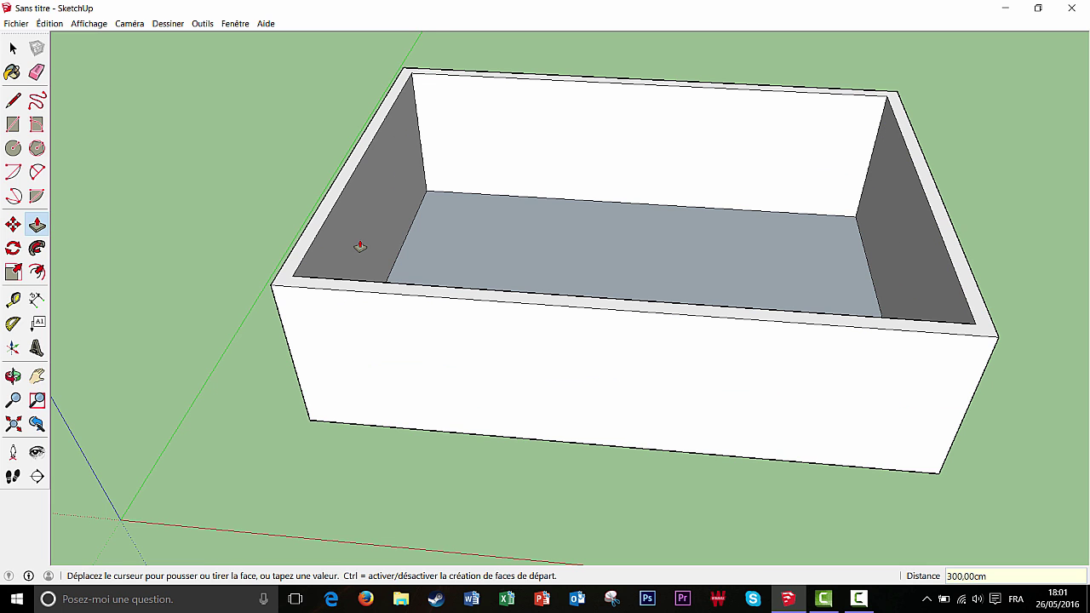
- Close the open top of the house with a rectangle between opposite inner corners of the walls
{"action": "mouse_move", "coordinate": [674, 318]}
{"action": "middle_mouse_down"}
{"action": "mouse_move", "coordinate": [686, 348]}
{"action": "mouse_move", "coordinate": [652, 229]}
{"action": "mouse_move", "coordinate": [684, 237]}
{"action": "middle_mouse_up"}
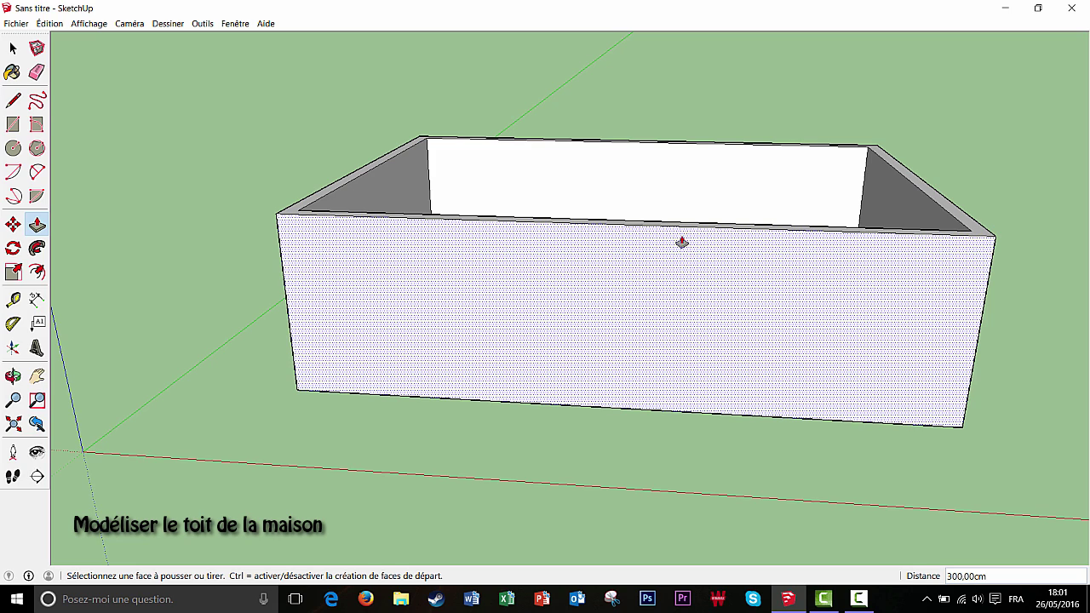
{"action": "middle_click_drag", "start_coordinate": [721, 231], "coordinate": [708, 344]}
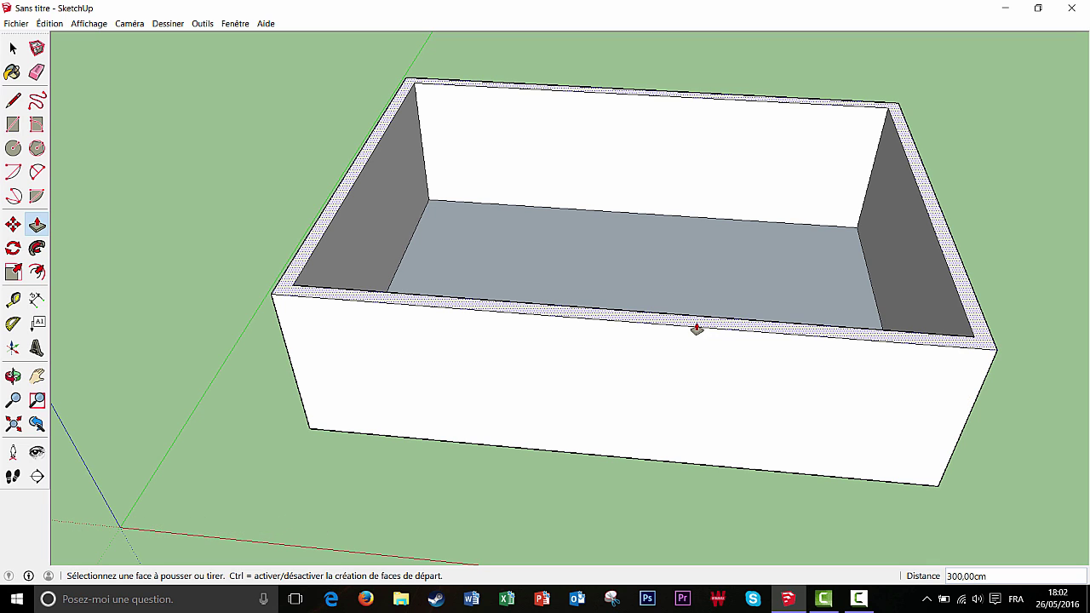
{"action": "left_click", "coordinate": [14, 125]}
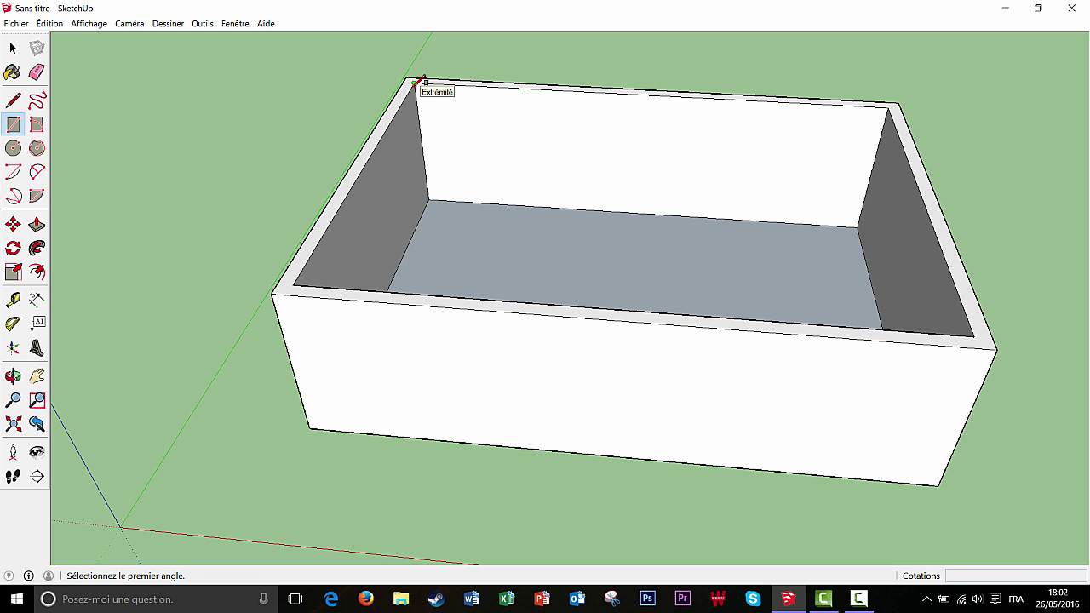
{"action": "left_click", "coordinate": [414, 83]}
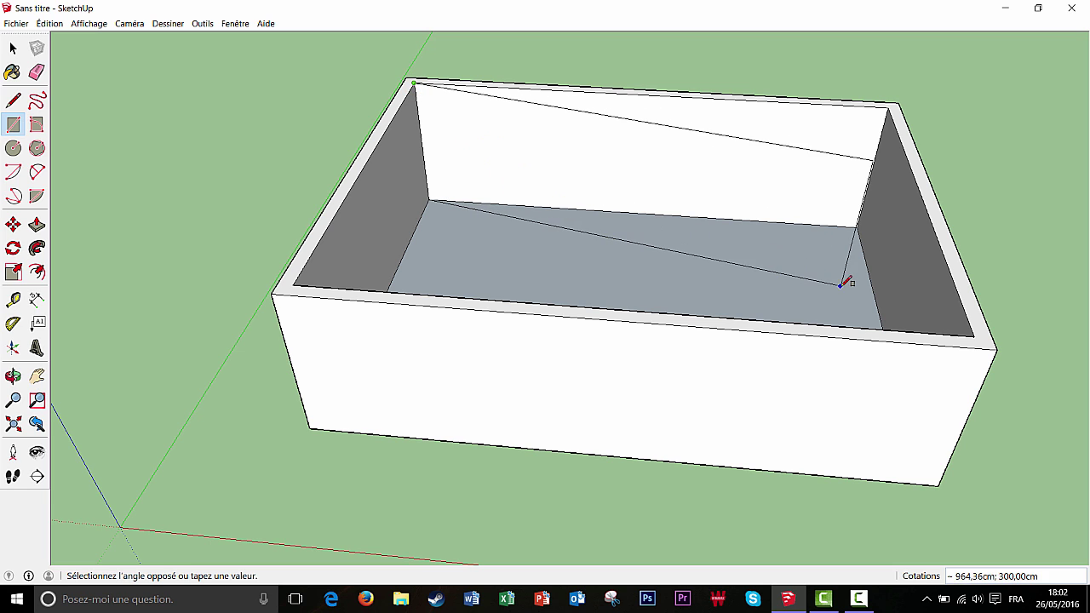
{"action": "middle_click_drag", "start_coordinate": [843, 282], "coordinate": [834, 382]}
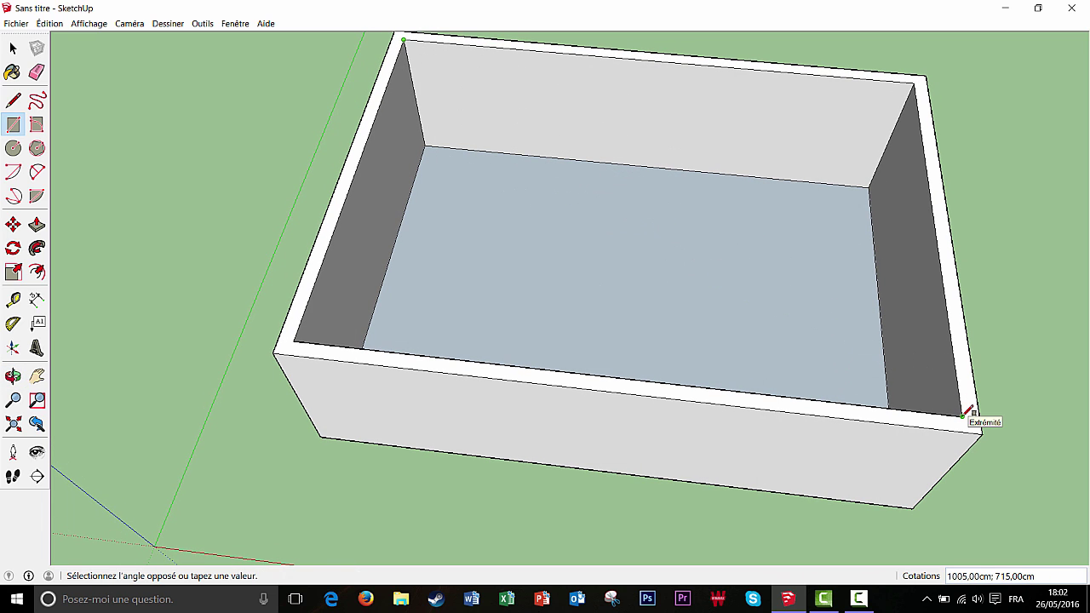
{"action": "left_click", "coordinate": [964, 415]}
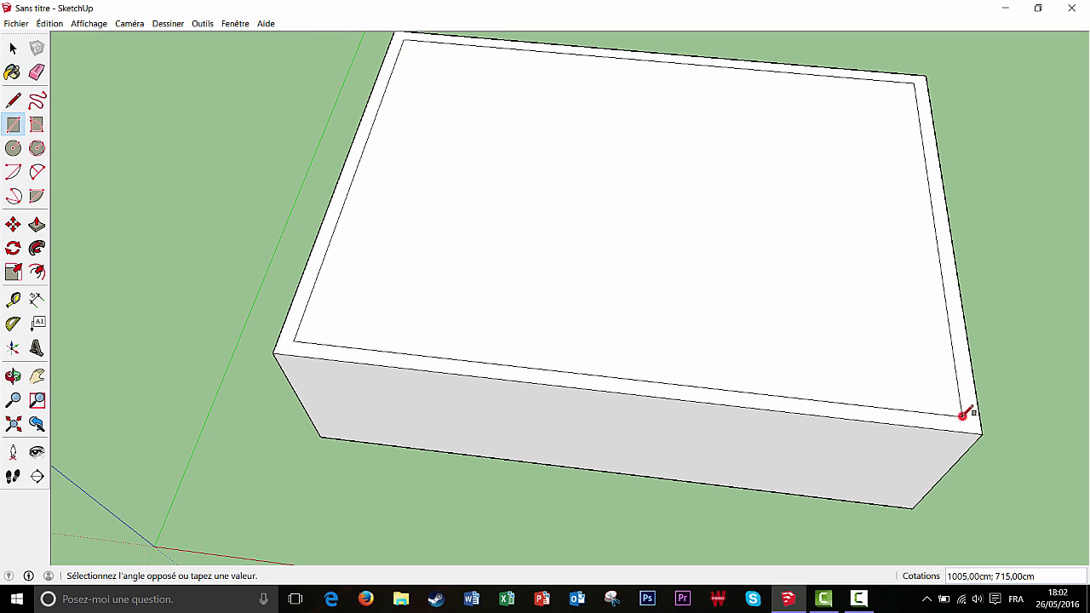
- Erase the four inner edges on the top face to leave a single continuous surface
{"action": "mouse_move", "coordinate": [760, 412]}
{"action": "middle_mouse_down"}
{"action": "mouse_move", "coordinate": [712, 236]}
{"action": "mouse_move", "coordinate": [761, 401]}
{"action": "mouse_move", "coordinate": [774, 402]}
{"action": "middle_mouse_up"}
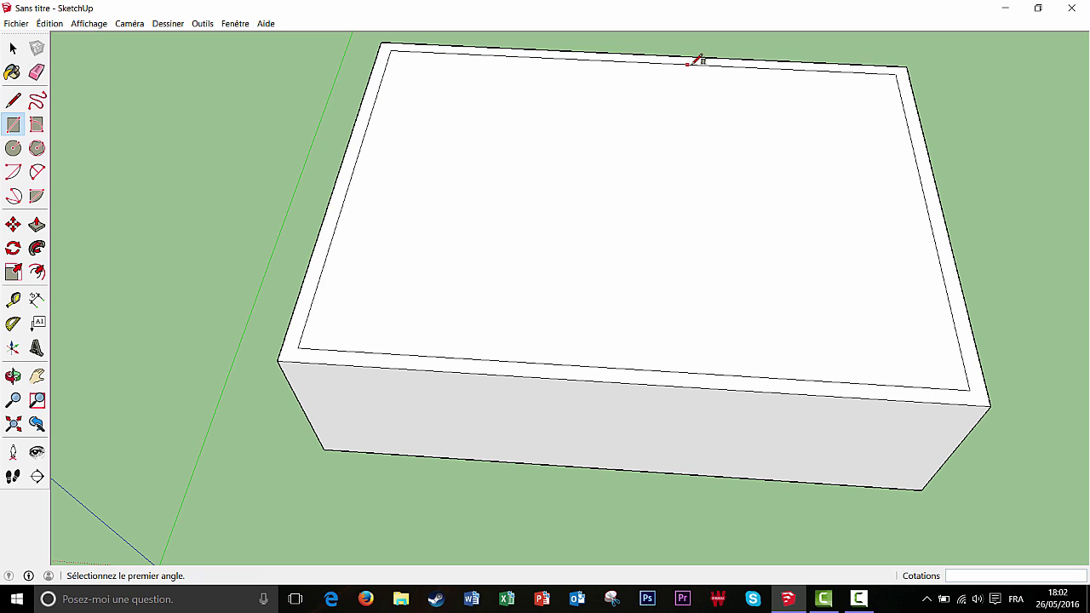
{"action": "left_click", "coordinate": [39, 76]}
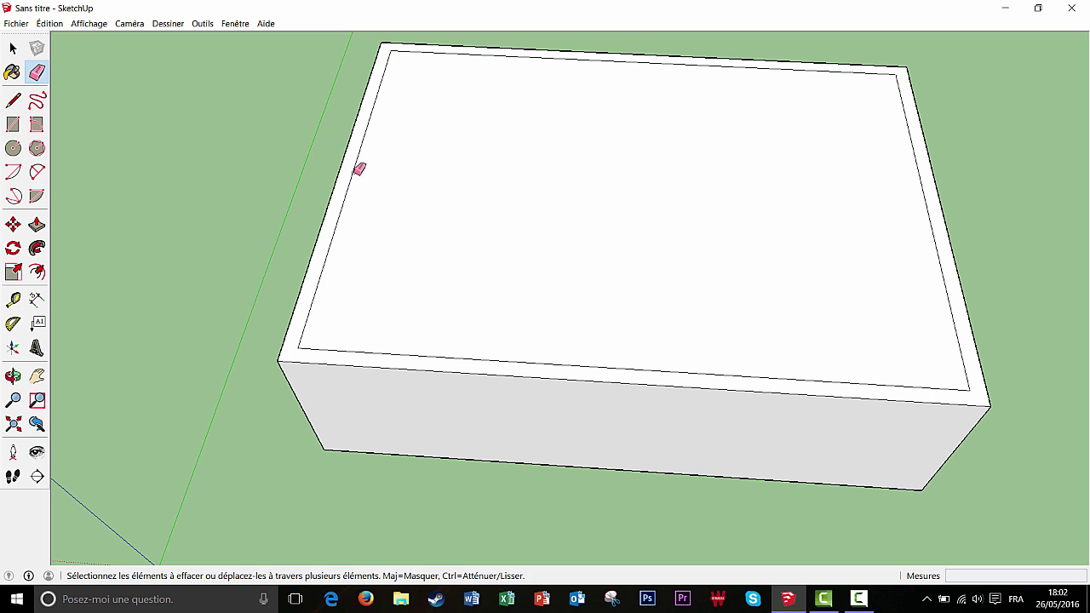
{"action": "mouse_move", "coordinate": [356, 170]}
{"action": "left_mouse_down"}
{"action": "mouse_move", "coordinate": [506, 336]}
{"action": "mouse_move", "coordinate": [516, 363]}
{"action": "left_mouse_up"}
{"action": "left_click", "coordinate": [932, 238]}
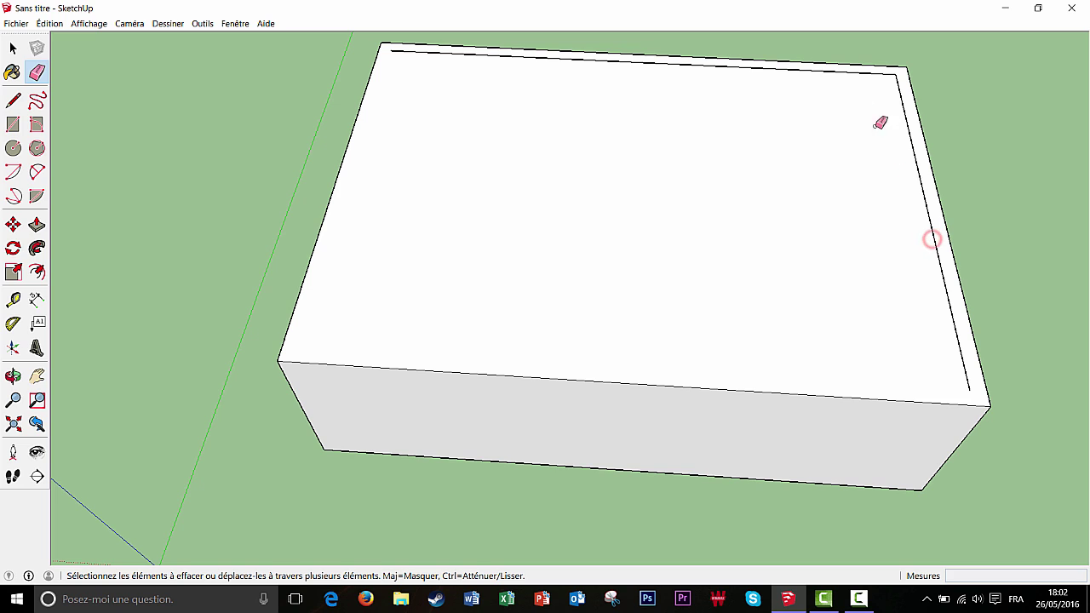
{"action": "left_click", "coordinate": [925, 203]}
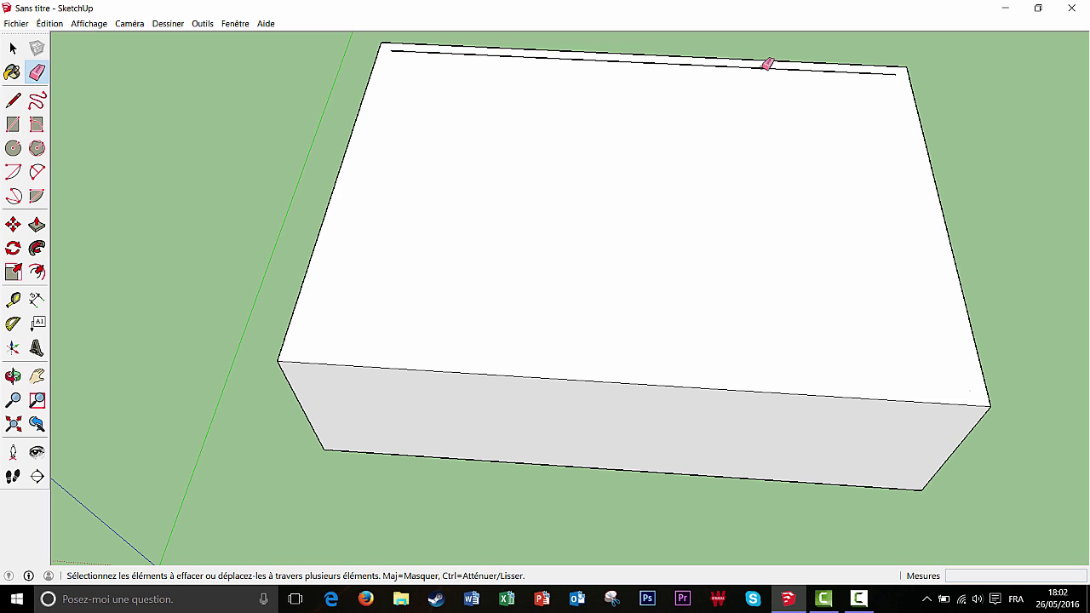
{"action": "left_click", "coordinate": [761, 68]}
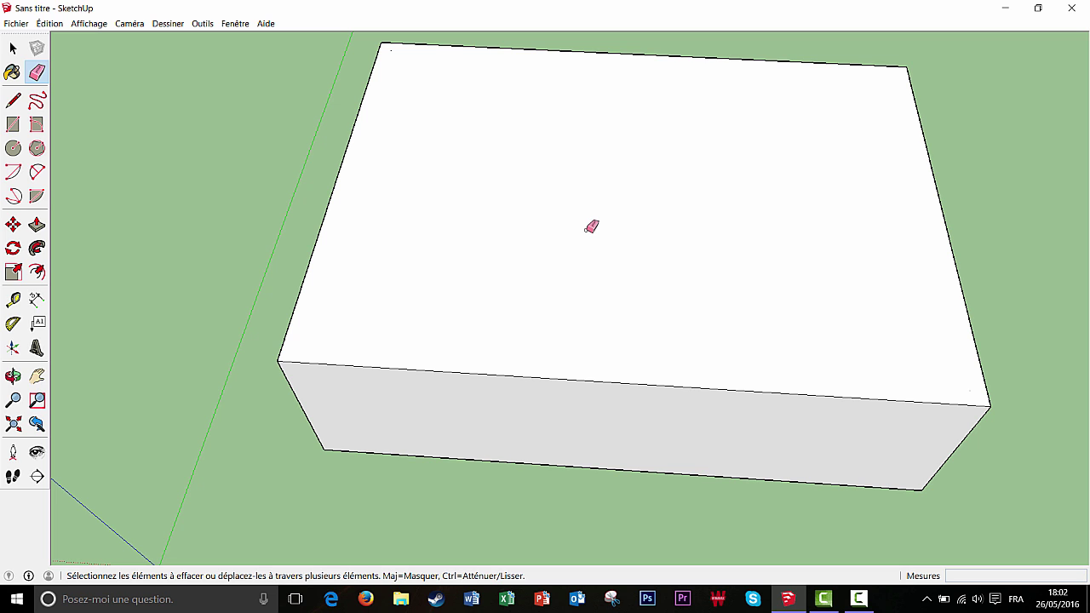
{"action": "middle_click_drag", "start_coordinate": [583, 234], "coordinate": [576, 131]}
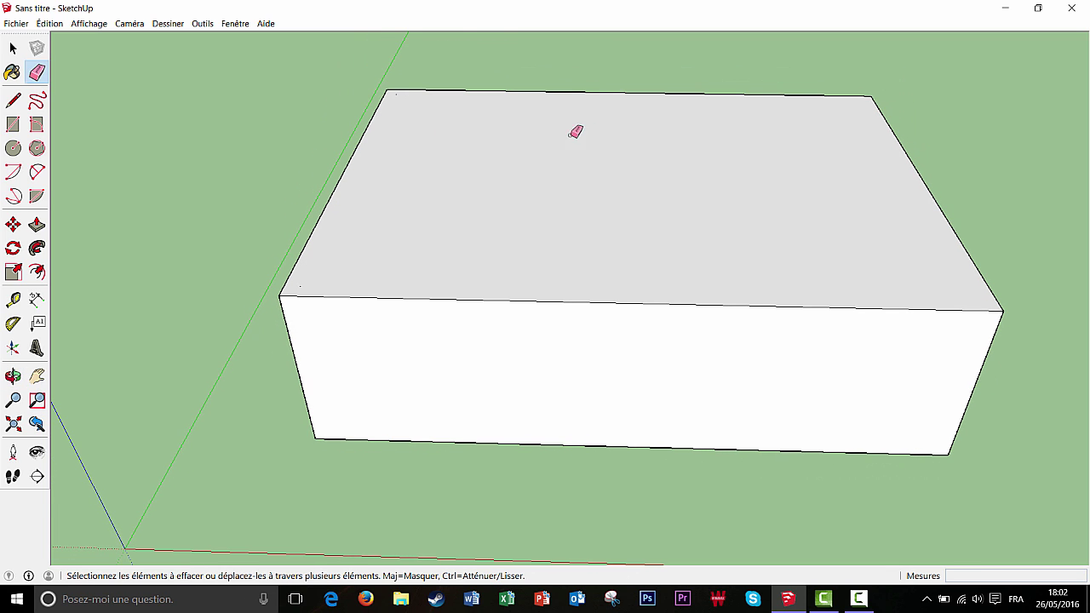
{"action": "left_click", "coordinate": [13, 125]}
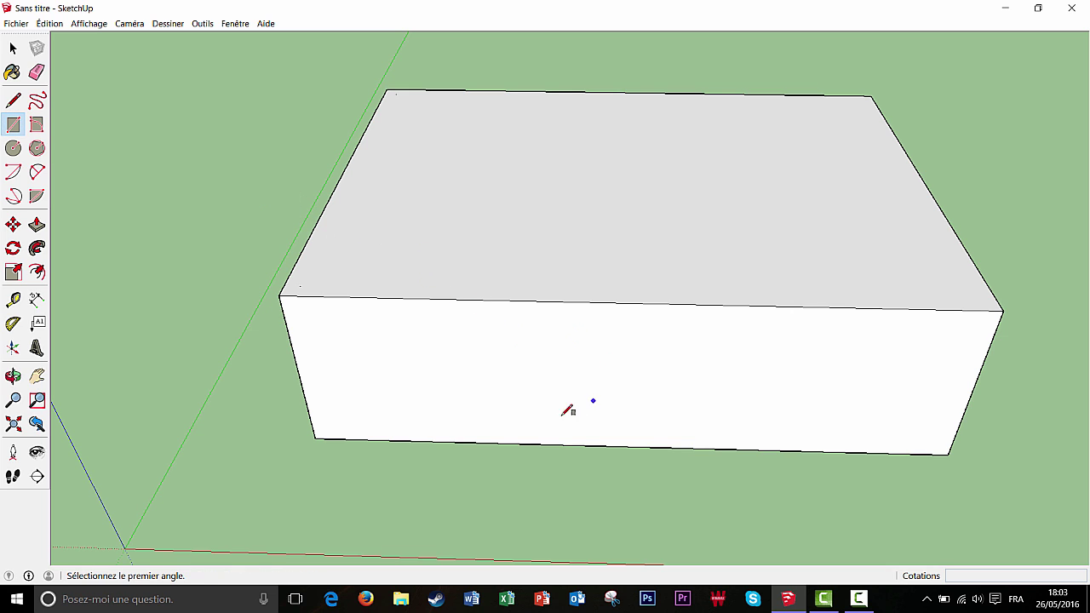
{"action": "middle_click_drag", "start_coordinate": [568, 411], "coordinate": [403, 314]}
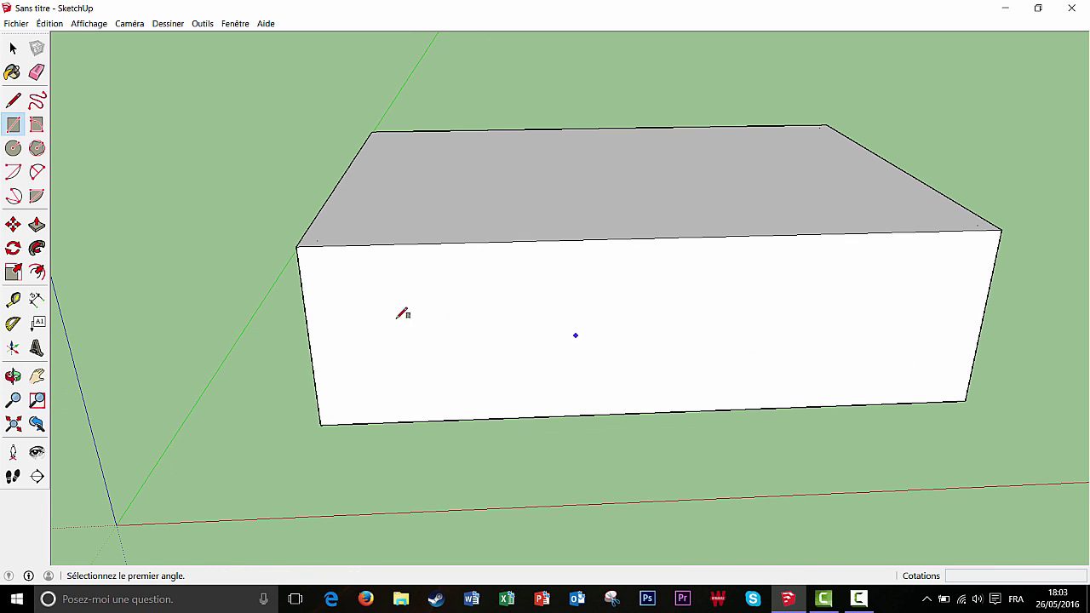
{"action": "left_click", "coordinate": [297, 247]}
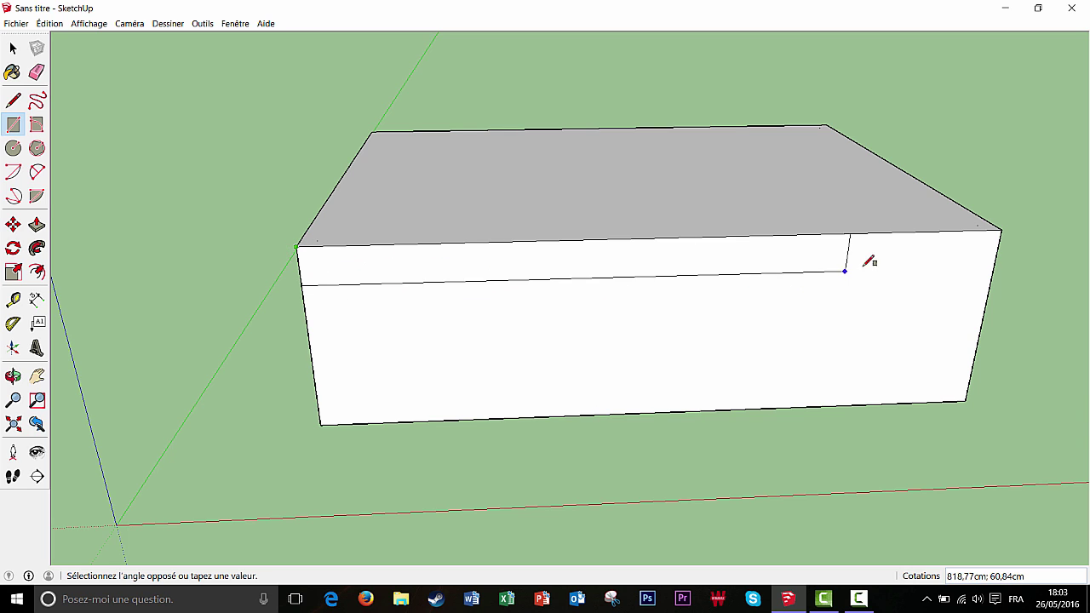
{"action": "left_click", "coordinate": [996, 254]}
{"action": "middle_click_drag", "start_coordinate": [813, 328], "coordinate": [757, 288]}
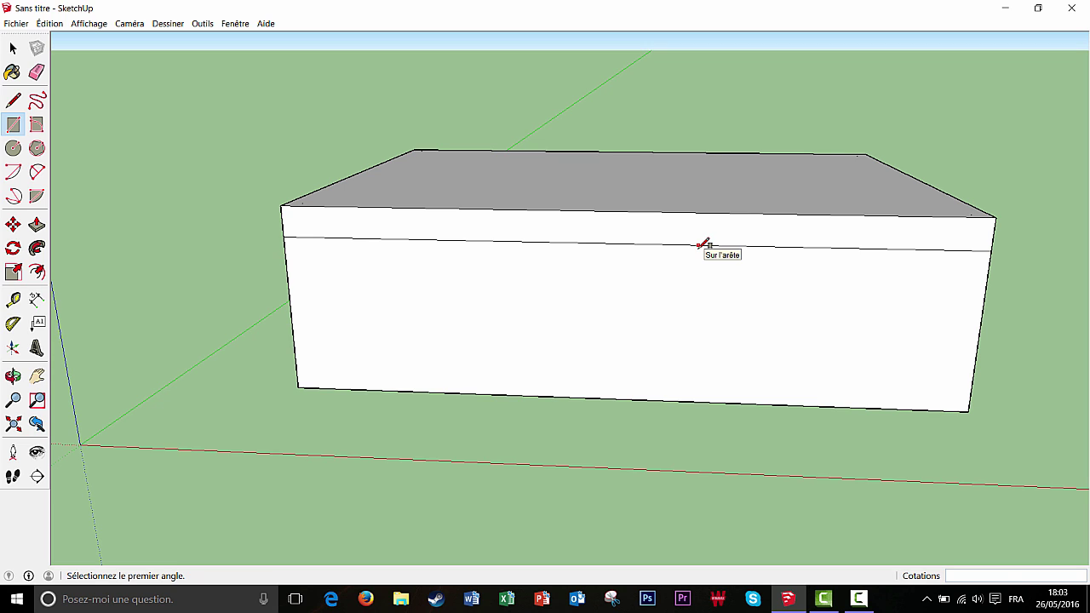
{"action": "key", "text": "ctrl+z"}
- Draw a 13 cm high rectangle across the full width of the front long wall, along its upper edge
{"action": "left_click", "coordinate": [281, 206]}
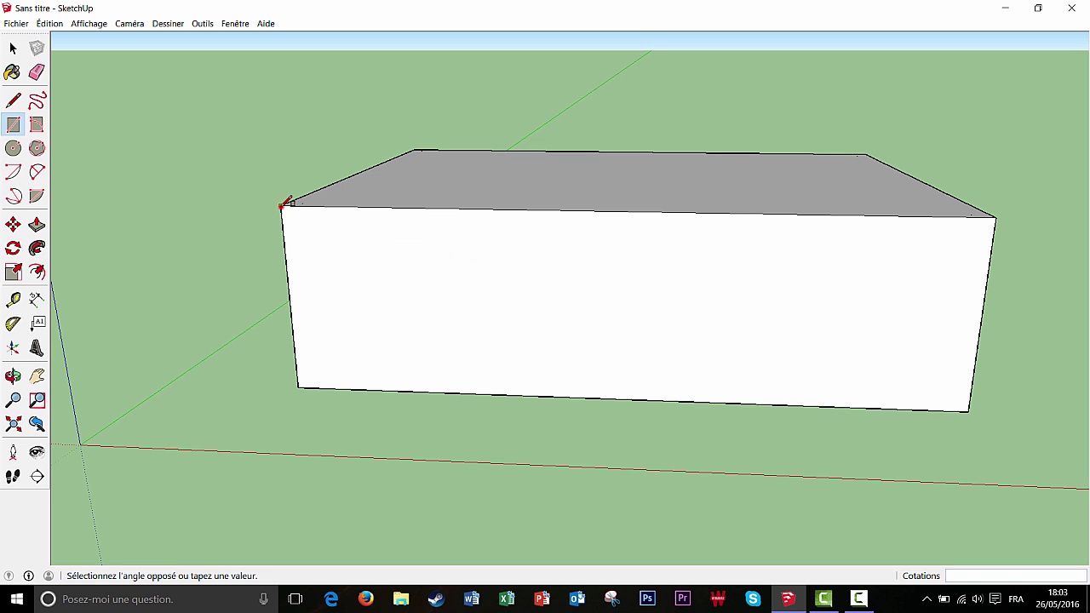
{"action": "left_click", "coordinate": [994, 235]}
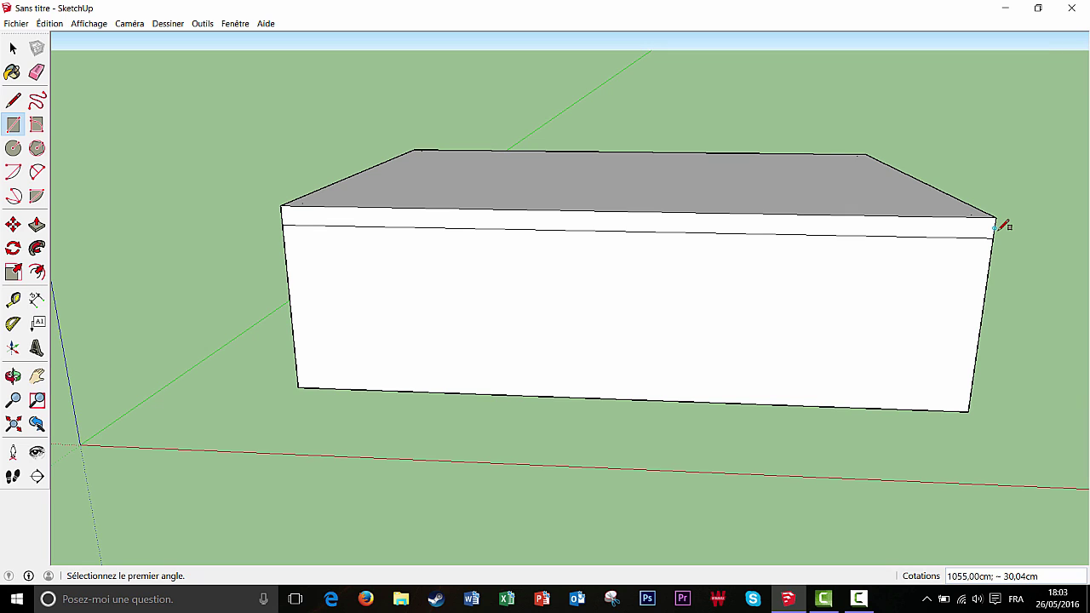
{"action": "type", "text": ";13"}
{"action": "key", "text": "Return"}
- Draw a matching thin full-width rectangle along the upper edge of the opposite long wall
{"action": "key", "text": "o"}
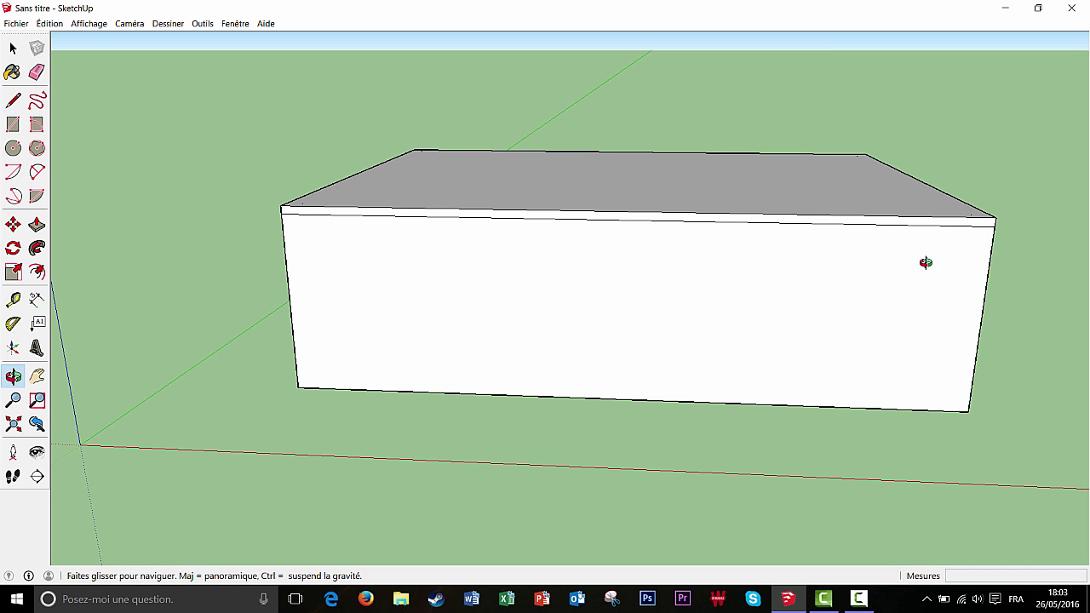
{"action": "mouse_move", "coordinate": [926, 262]}
{"action": "middle_mouse_down"}
{"action": "mouse_move", "coordinate": [724, 273]}
{"action": "mouse_move", "coordinate": [749, 273]}
{"action": "mouse_move", "coordinate": [634, 256]}
{"action": "middle_mouse_up"}
{"action": "middle_click_drag", "start_coordinate": [898, 336], "coordinate": [678, 327]}
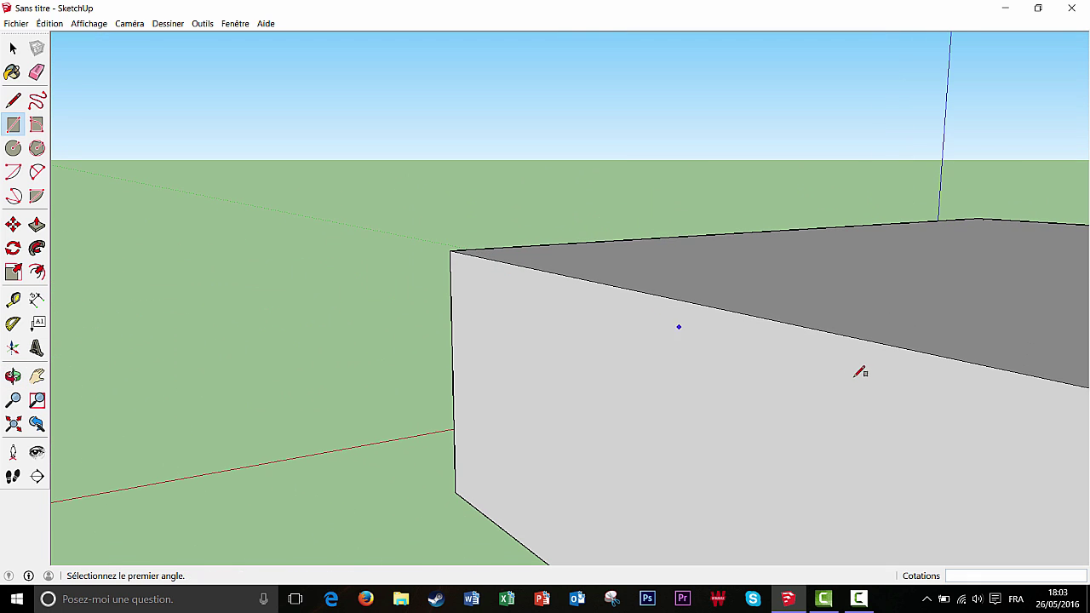
{"action": "mouse_move", "coordinate": [877, 385]}
{"action": "middle_mouse_down"}
{"action": "mouse_move", "coordinate": [725, 309]}
{"action": "mouse_move", "coordinate": [721, 279]}
{"action": "mouse_move", "coordinate": [885, 308]}
{"action": "mouse_move", "coordinate": [649, 331]}
{"action": "middle_mouse_up"}
{"action": "scroll", "coordinate": [802, 346], "scroll_direction": "down", "scroll_amount": 5}
{"action": "middle_click_drag", "start_coordinate": [883, 366], "coordinate": [696, 330]}
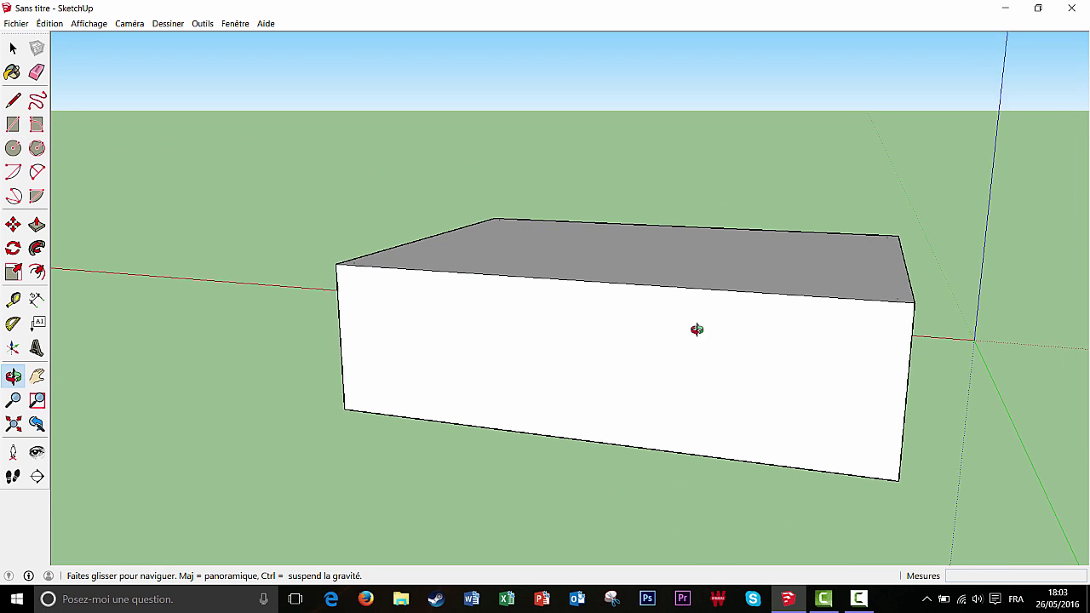
{"action": "scroll", "coordinate": [400, 302], "scroll_direction": "up", "scroll_amount": 3}
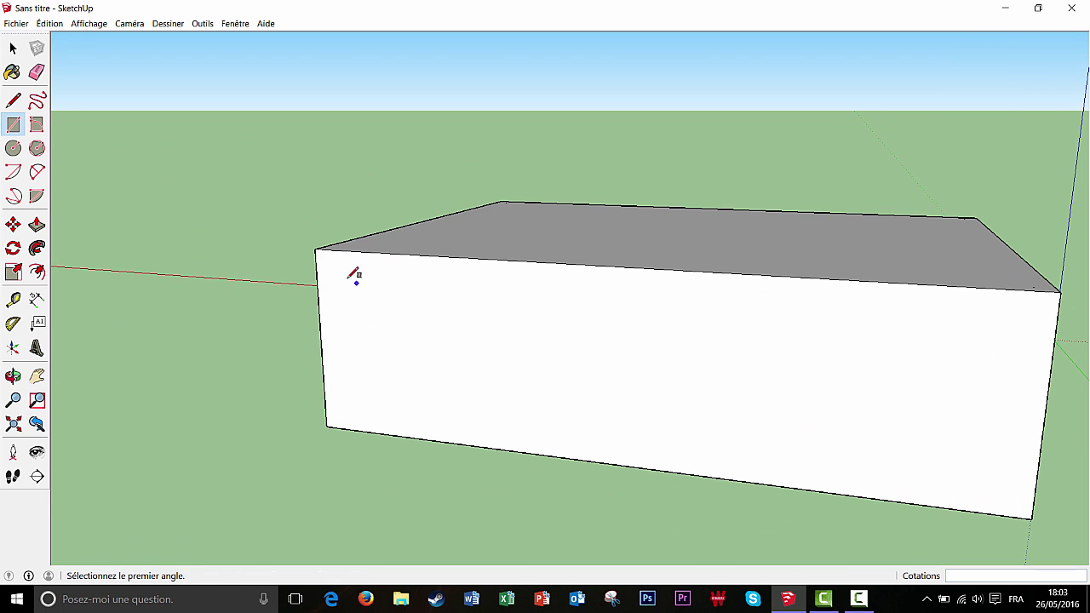
{"action": "left_click", "coordinate": [317, 248]}
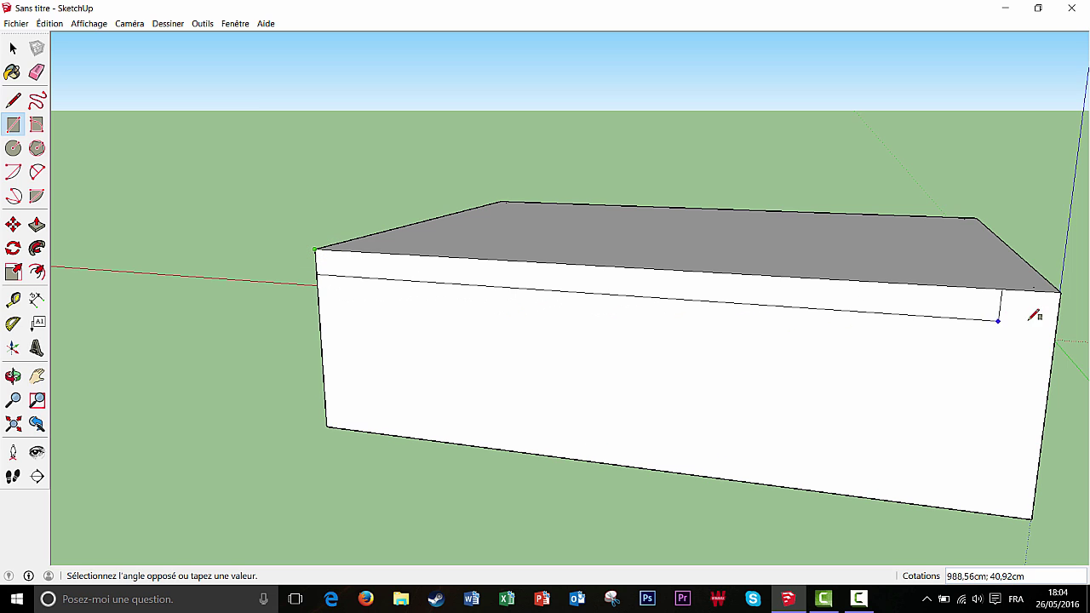
{"action": "left_click", "coordinate": [1056, 309]}
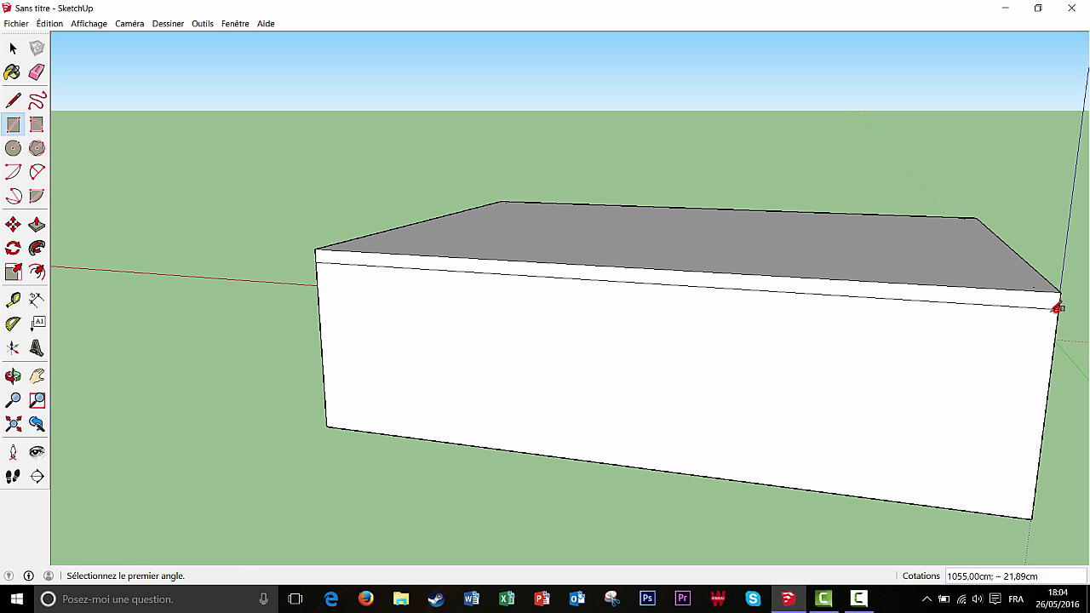
{"action": "middle_click_drag", "start_coordinate": [847, 382], "coordinate": [856, 369]}
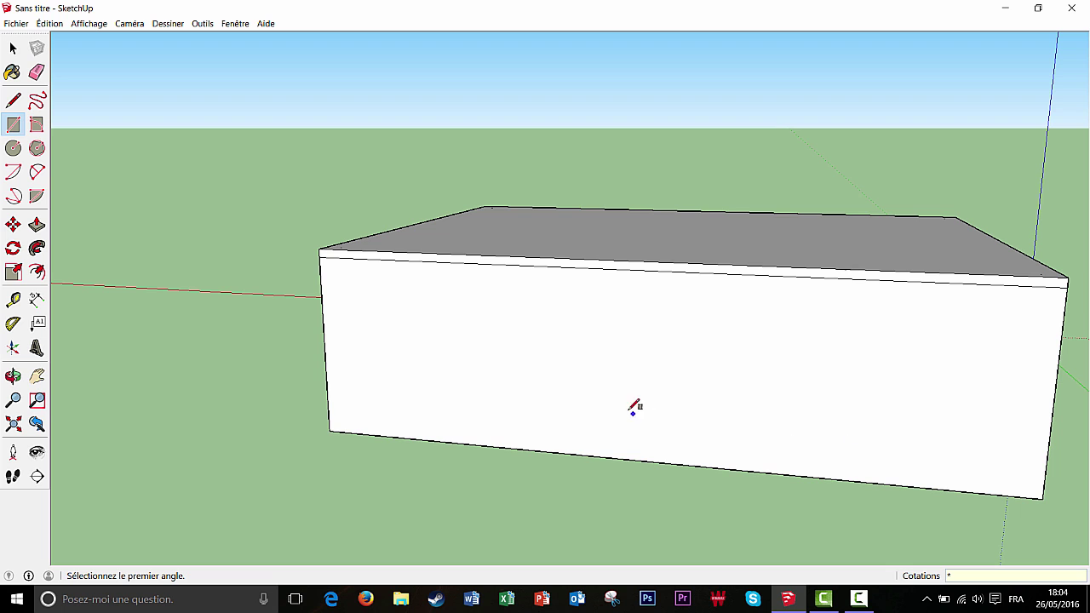
- Extrude the thin strip above the front long wall outward by 50 cm to form a roof overhang
{"action": "middle_click_drag", "start_coordinate": [458, 345], "coordinate": [678, 370]}
{"action": "middle_click_drag", "start_coordinate": [494, 324], "coordinate": [518, 326]}
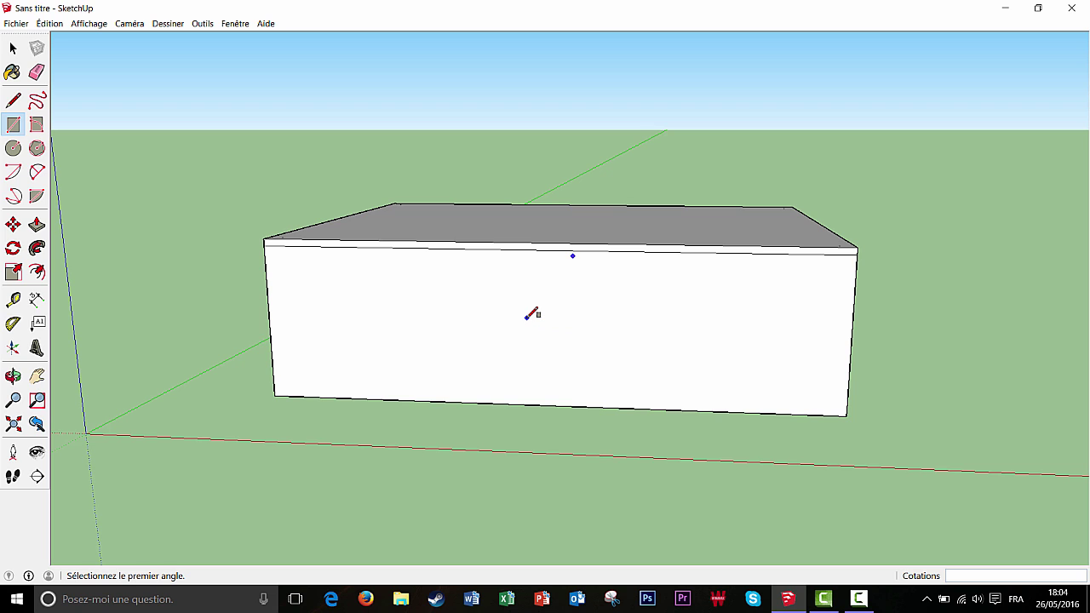
{"action": "left_click", "coordinate": [37, 225]}
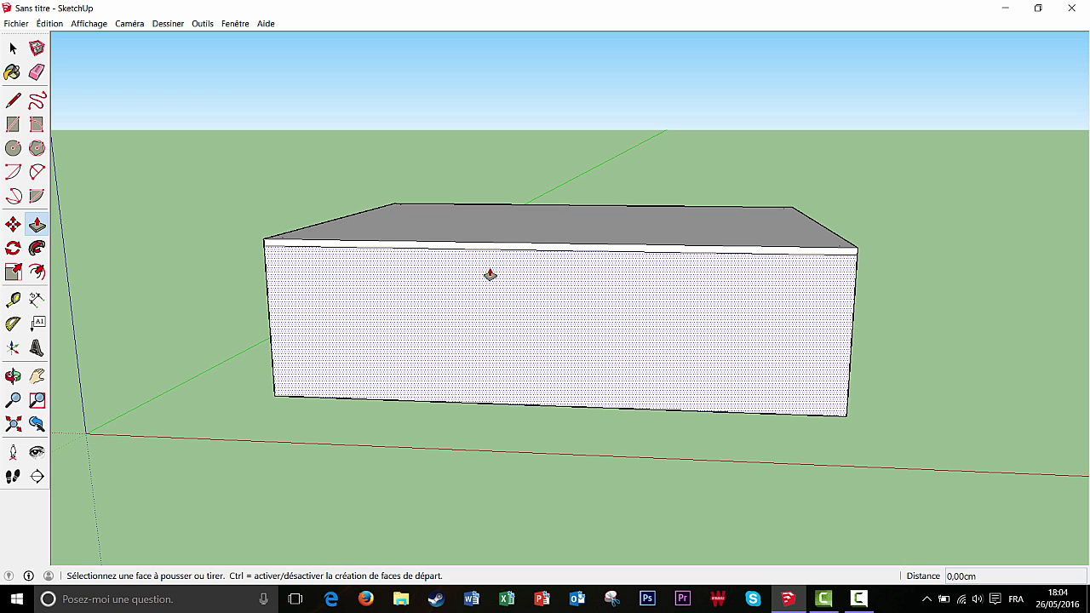
{"action": "scroll", "coordinate": [514, 259], "scroll_direction": "up", "scroll_amount": 2}
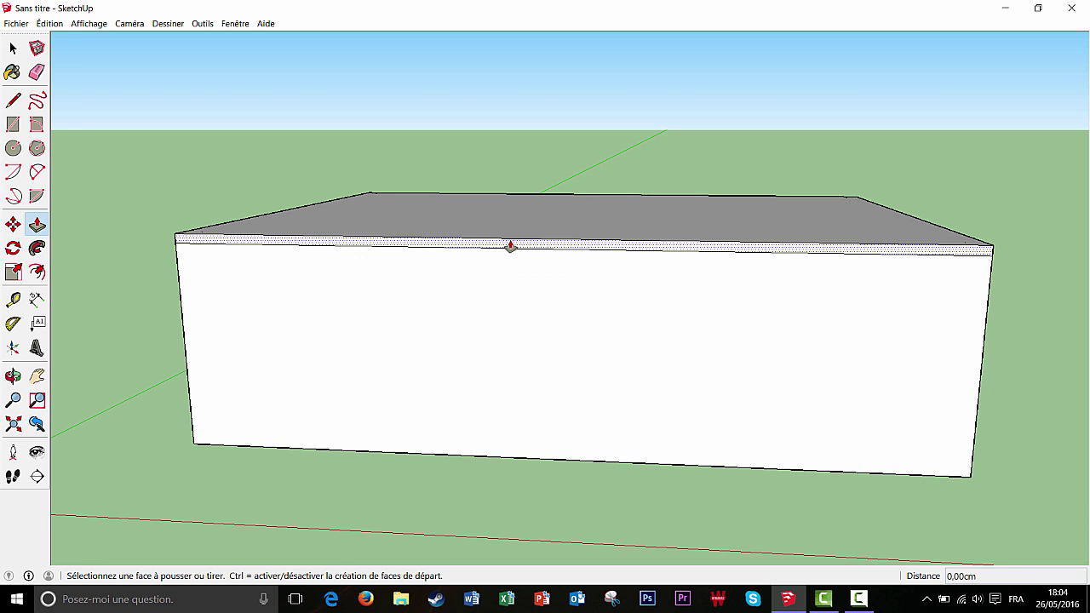
{"action": "left_click", "coordinate": [510, 246]}
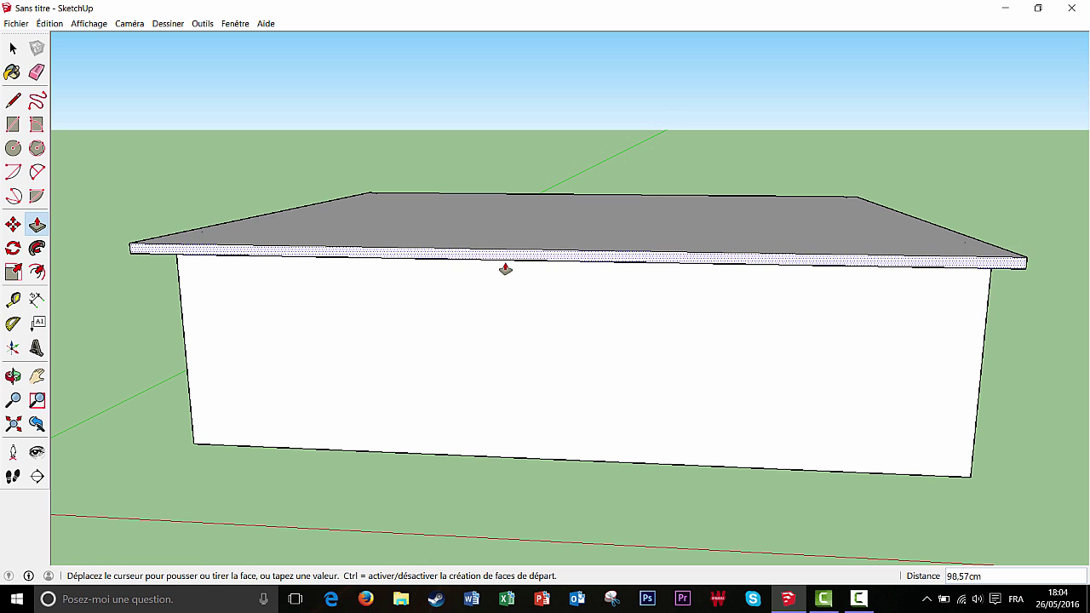
{"action": "type", "text": "50"}
{"action": "key", "text": "Return"}
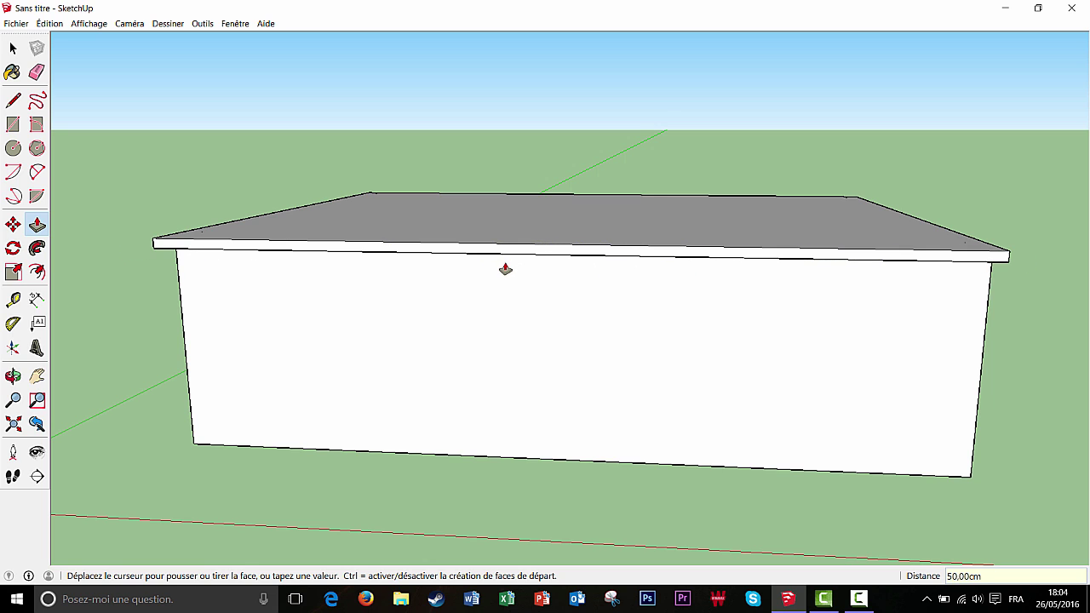
- Extrude the thin strip above the opposite long wall outward by 50 cm for the second overhang
{"action": "middle_click_drag", "start_coordinate": [781, 285], "coordinate": [637, 263]}
{"action": "middle_click_drag", "start_coordinate": [846, 280], "coordinate": [588, 265]}
{"action": "scroll", "coordinate": [588, 265], "scroll_direction": "up", "scroll_amount": 3}
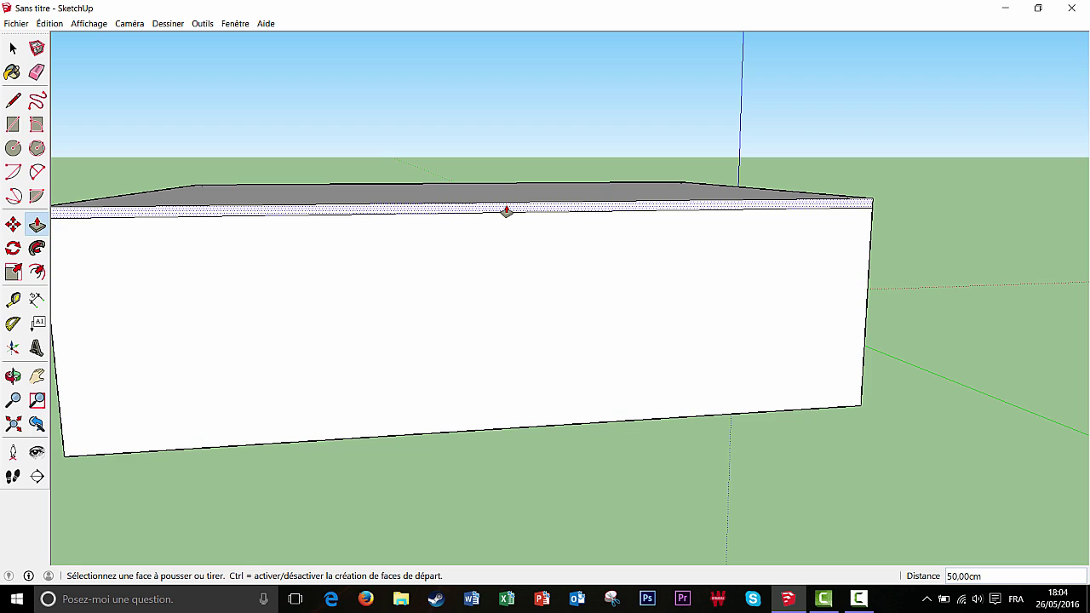
{"action": "left_click", "coordinate": [506, 210]}
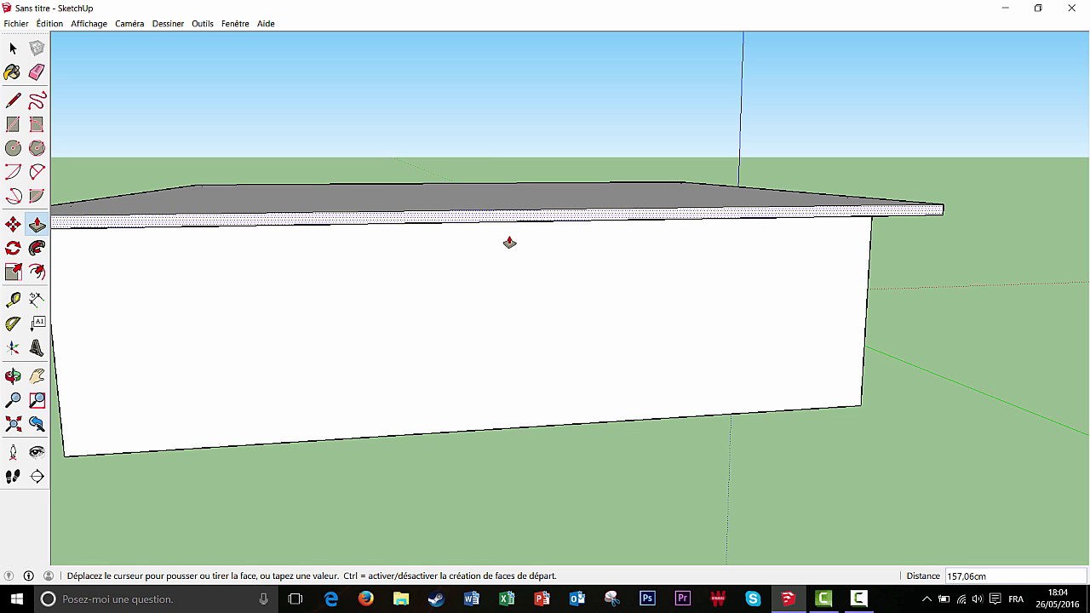
{"action": "type", "text": "50"}
{"action": "key", "text": "Return"}
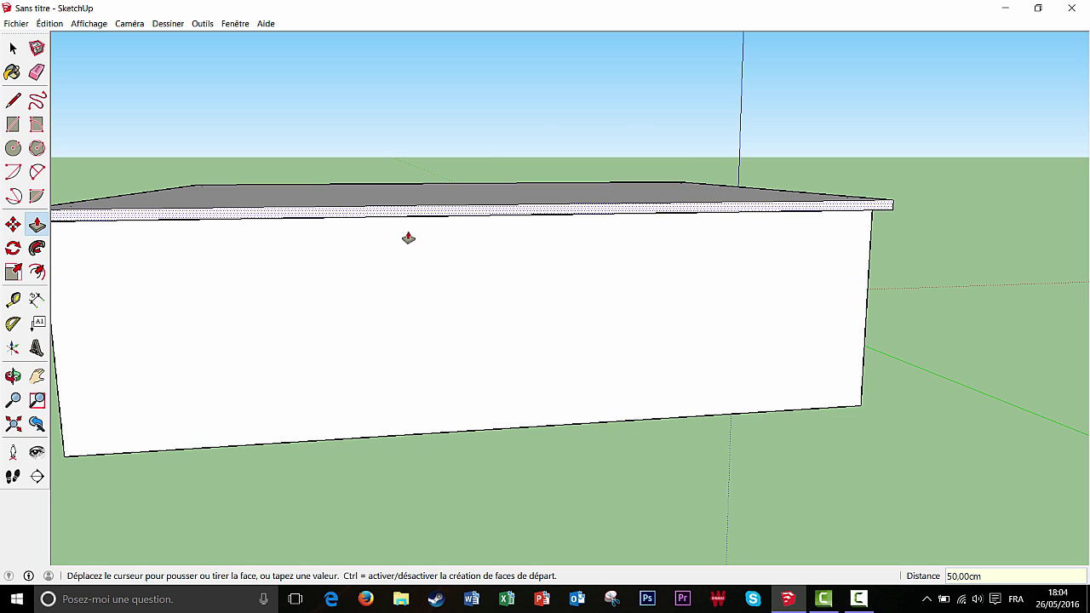
- Draw a line on the top face joining the midpoints of its two short edges as the ridge
{"action": "middle_click_drag", "start_coordinate": [409, 236], "coordinate": [545, 326]}
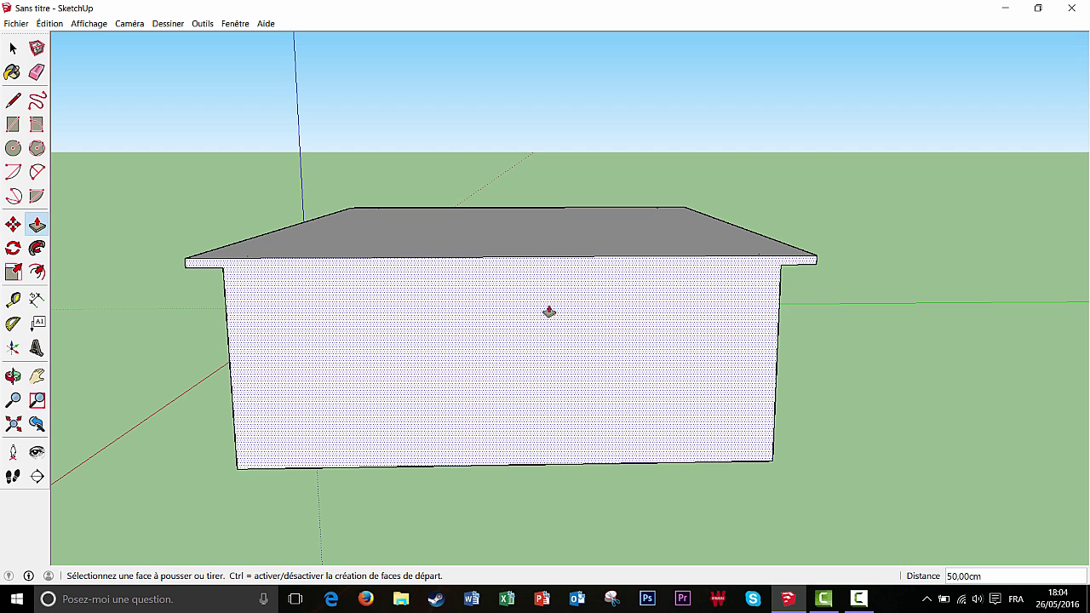
{"action": "middle_click_drag", "start_coordinate": [547, 309], "coordinate": [520, 391]}
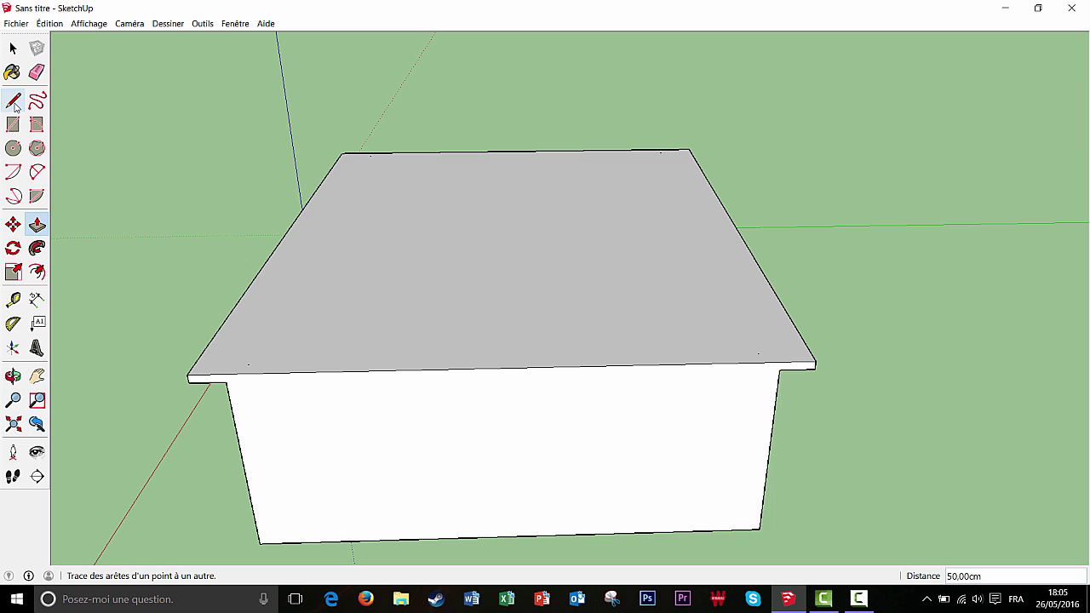
{"action": "left_click", "coordinate": [14, 101]}
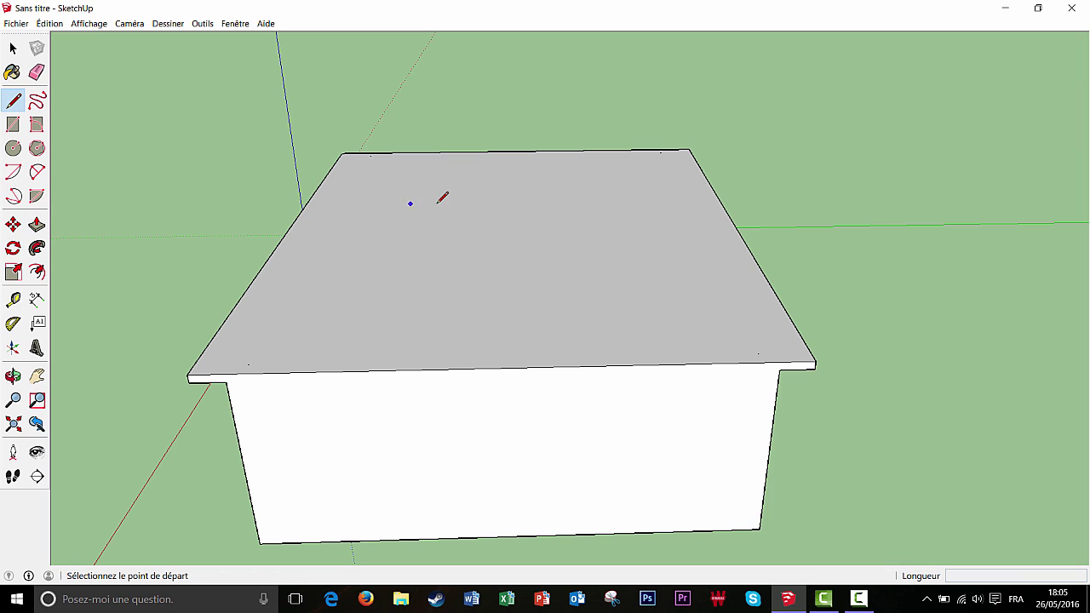
{"action": "left_click", "coordinate": [516, 151]}
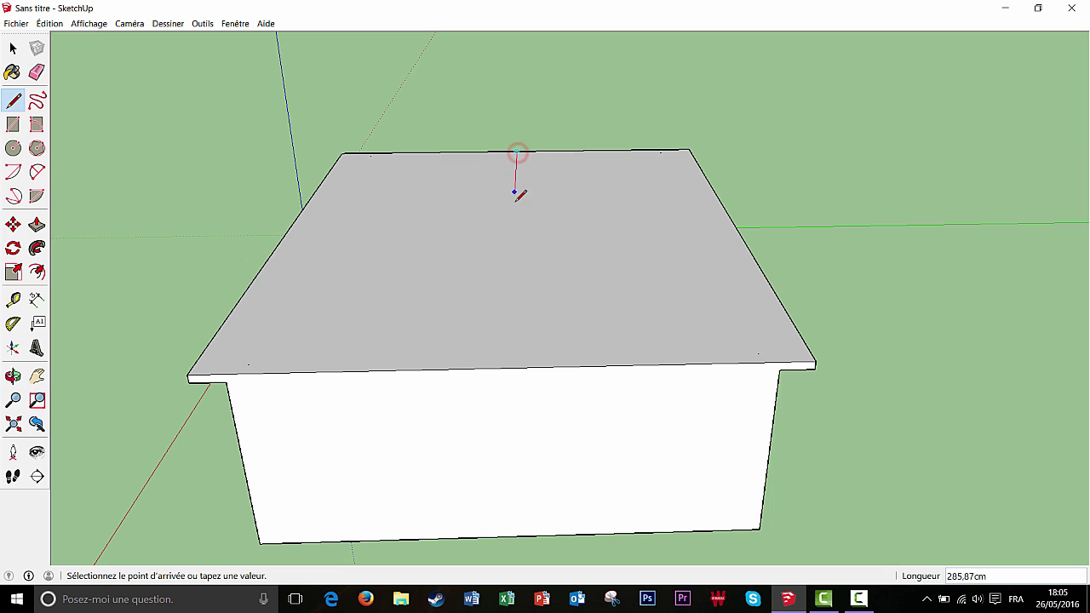
{"action": "left_click", "coordinate": [506, 362]}
{"action": "middle_click_drag", "start_coordinate": [486, 406], "coordinate": [501, 421]}
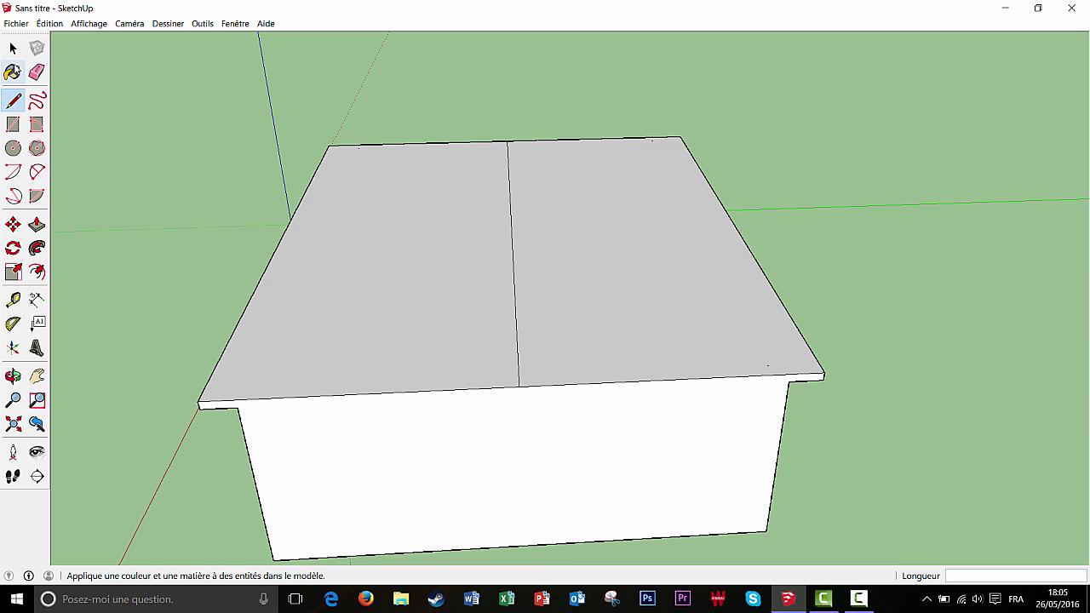
- Move the ridge line straight up along the blue axis by 350 cm to form the pitched roof
{"action": "left_click", "coordinate": [13, 48]}
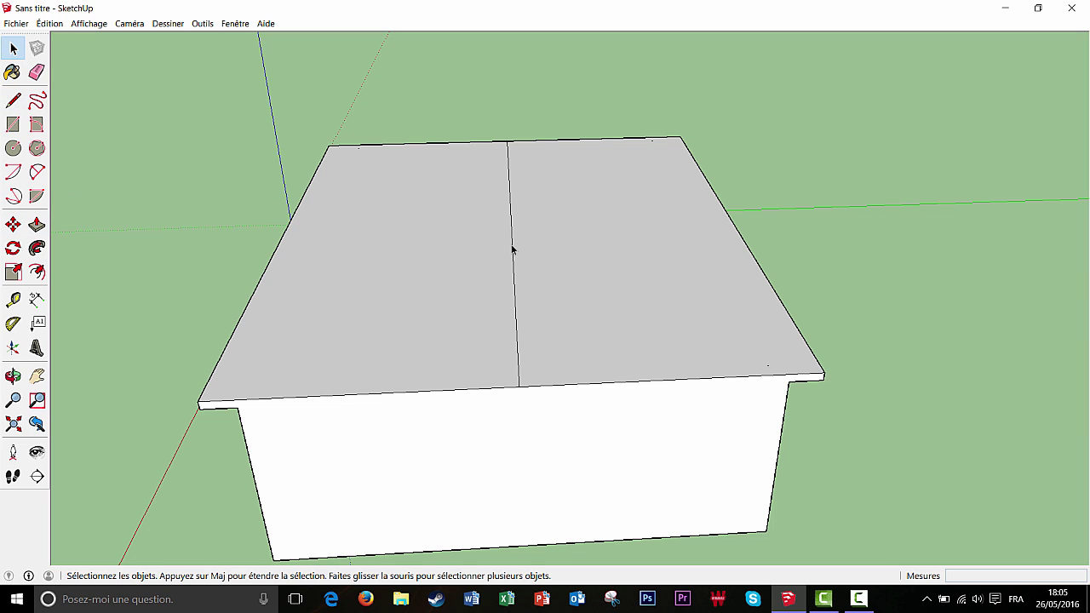
{"action": "left_click", "coordinate": [511, 248]}
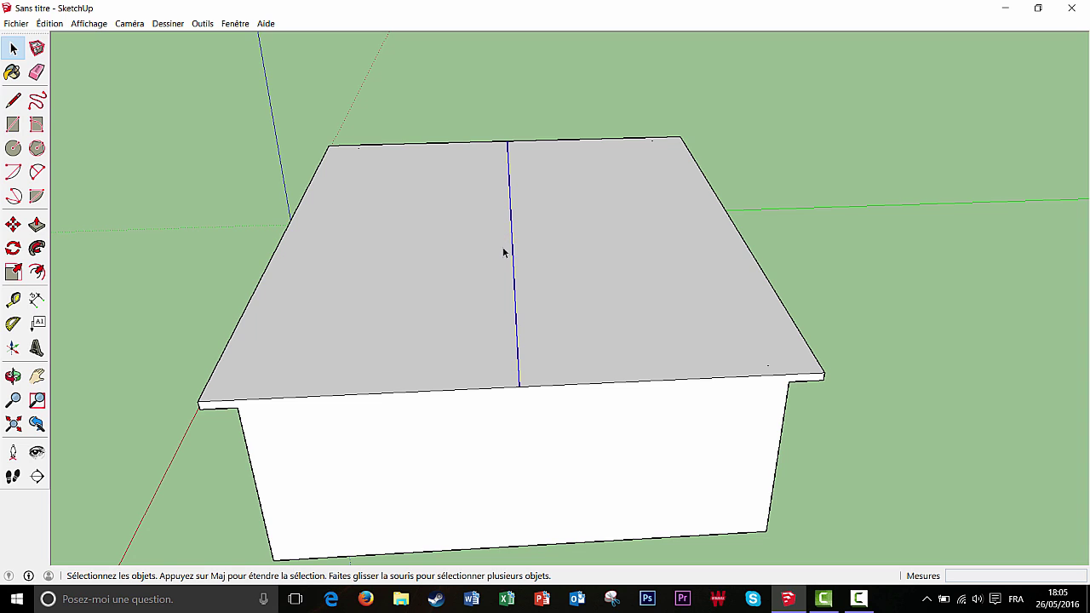
{"action": "left_click", "coordinate": [12, 225]}
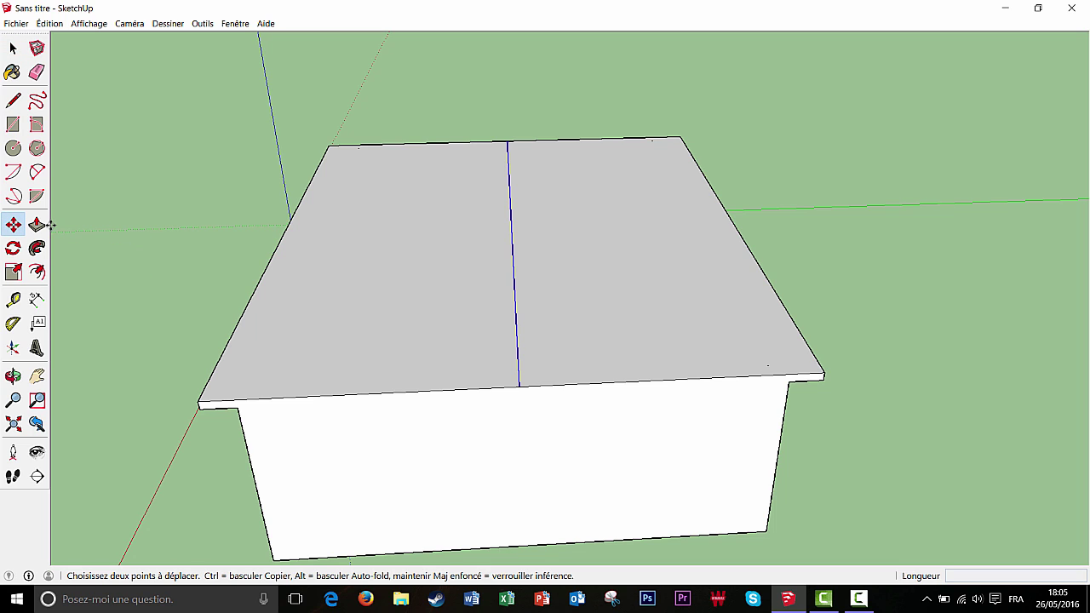
{"action": "left_click", "coordinate": [511, 246]}
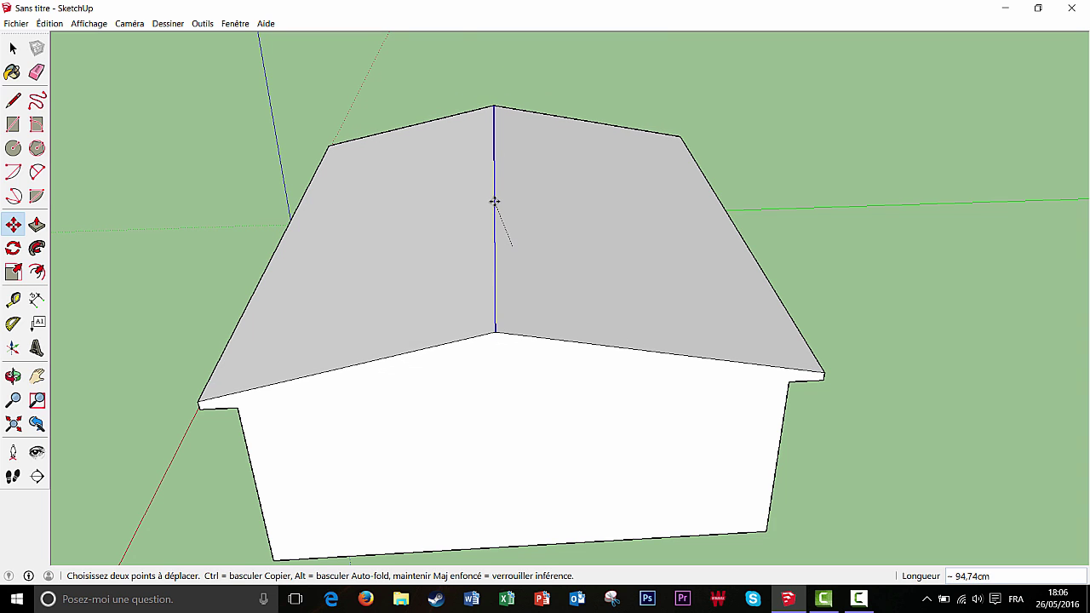
{"action": "middle_click_drag", "start_coordinate": [494, 199], "coordinate": [509, 196]}
{"action": "middle_click_drag", "start_coordinate": [524, 249], "coordinate": [576, 238]}
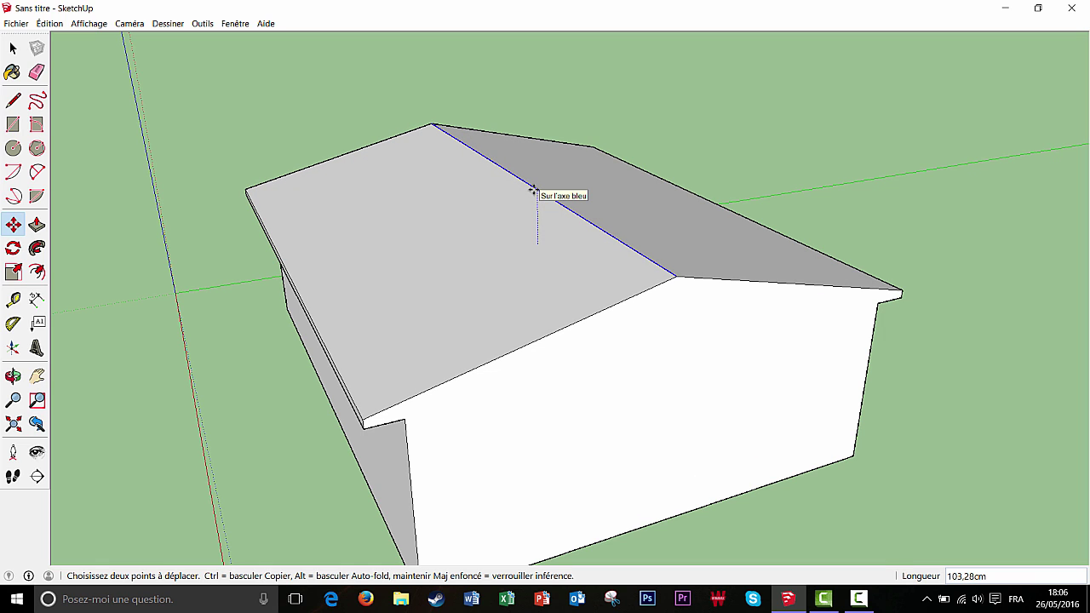
{"action": "type", "text": "350"}
{"action": "key", "text": "Return"}
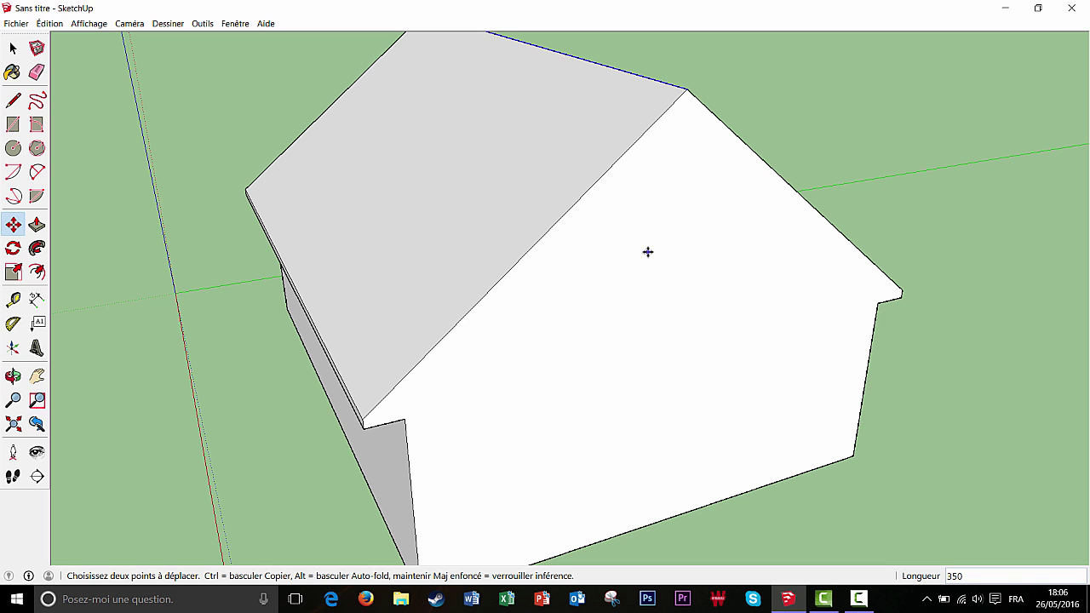
{"action": "middle_click_drag", "start_coordinate": [645, 247], "coordinate": [701, 268]}
{"action": "scroll", "coordinate": [673, 264], "scroll_direction": "down", "scroll_amount": 5}
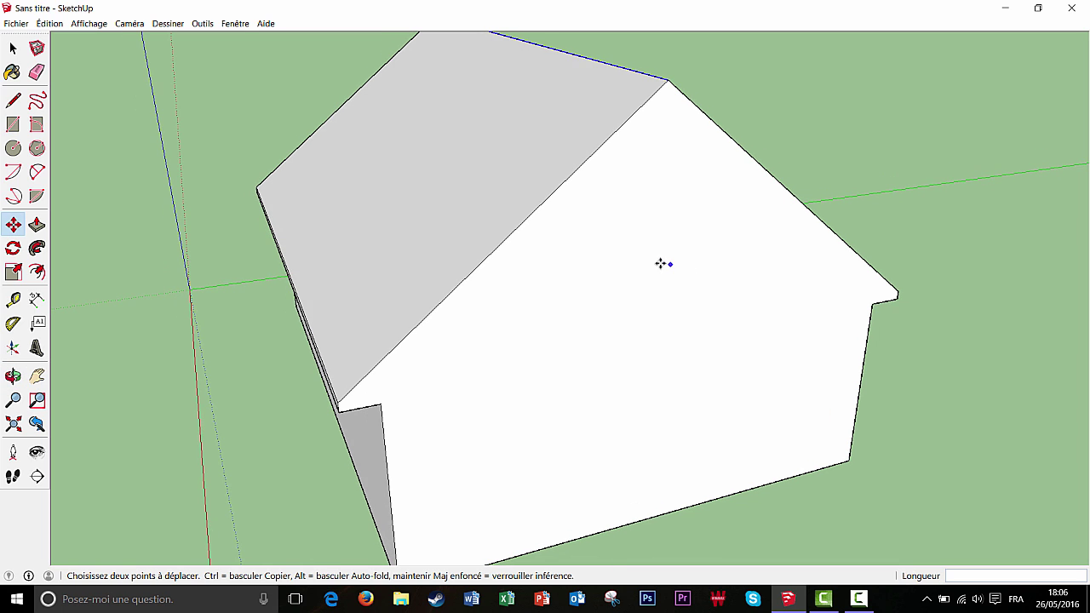
{"action": "middle_click_drag", "start_coordinate": [625, 280], "coordinate": [741, 272]}
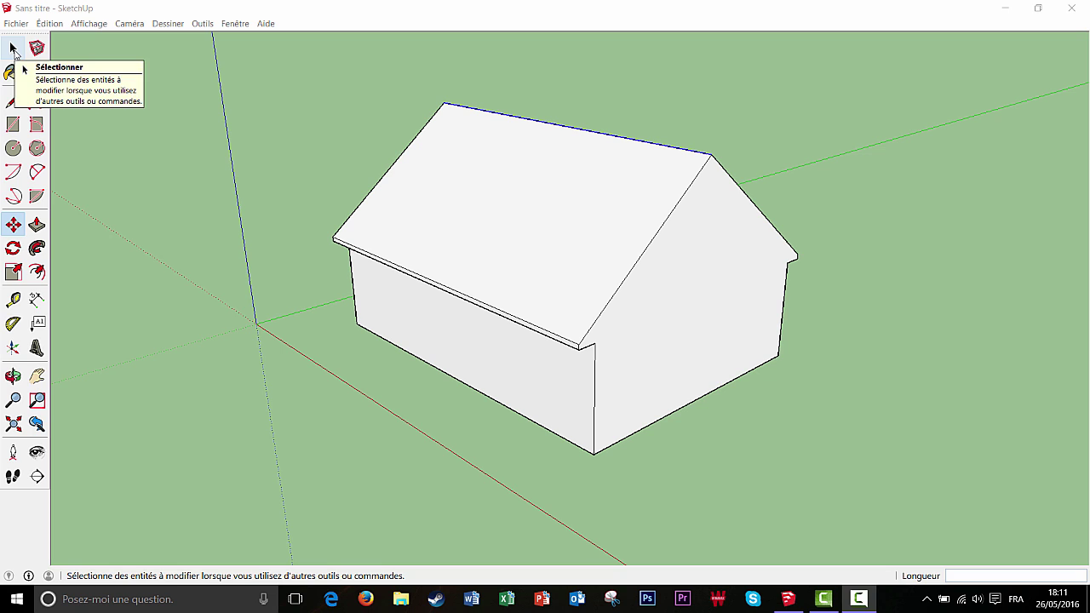
- Dimension the bottom edge of the gable wall, placing the dimension in front of the house, and erase that dimension
{"action": "left_click", "coordinate": [12, 49]}
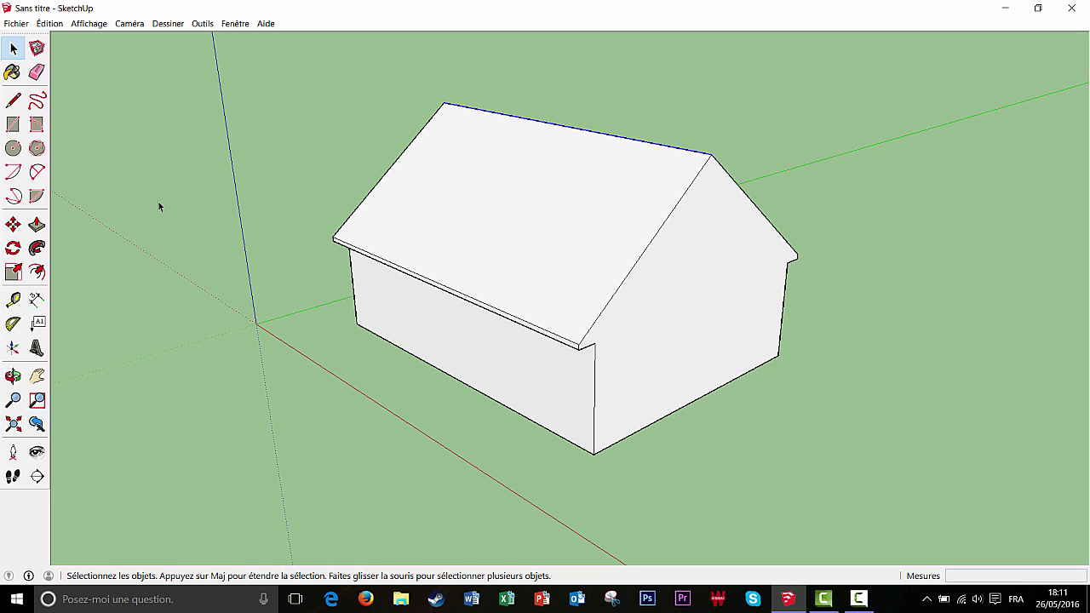
{"action": "mouse_move", "coordinate": [273, 239]}
{"action": "middle_mouse_down"}
{"action": "mouse_move", "coordinate": [638, 289]}
{"action": "mouse_move", "coordinate": [446, 267]}
{"action": "mouse_move", "coordinate": [576, 273]}
{"action": "mouse_move", "coordinate": [550, 287]}
{"action": "middle_mouse_up"}
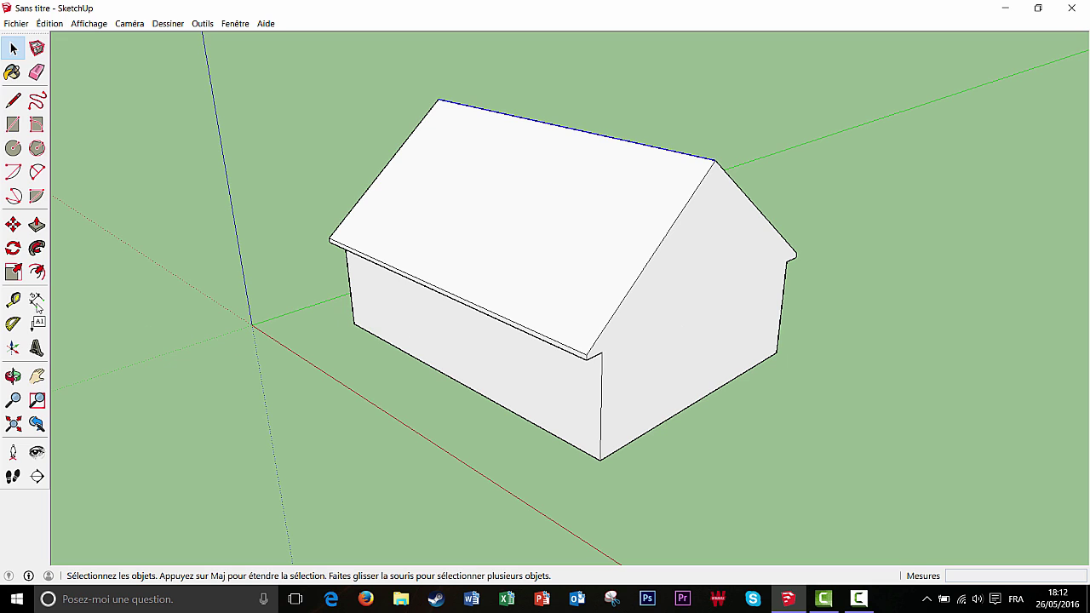
{"action": "left_click", "coordinate": [36, 300]}
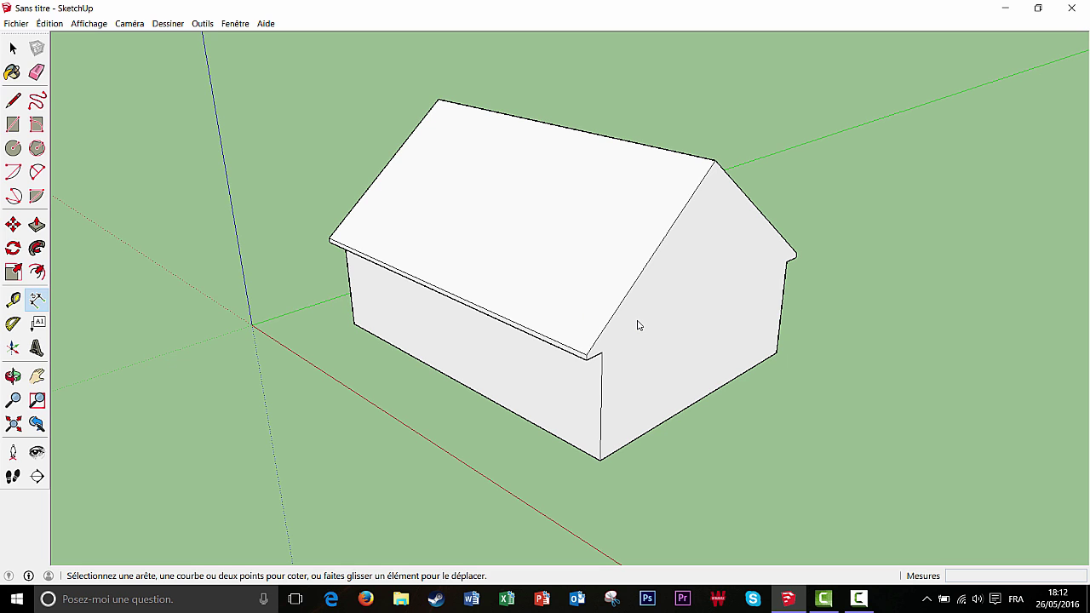
{"action": "middle_click_drag", "start_coordinate": [732, 383], "coordinate": [500, 361]}
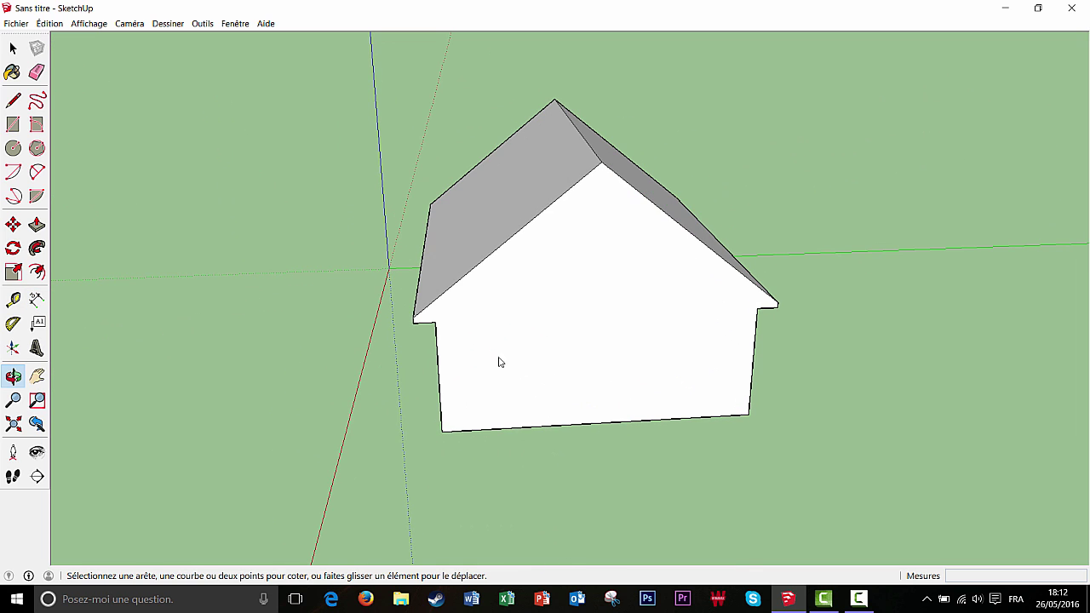
{"action": "left_click", "coordinate": [441, 432]}
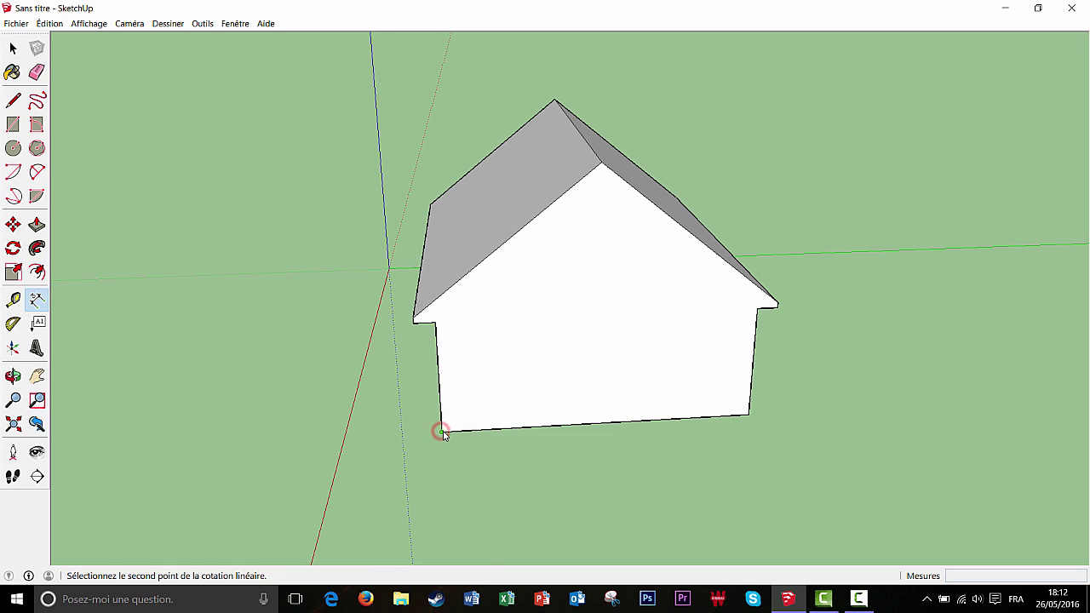
{"action": "left_click", "coordinate": [748, 414]}
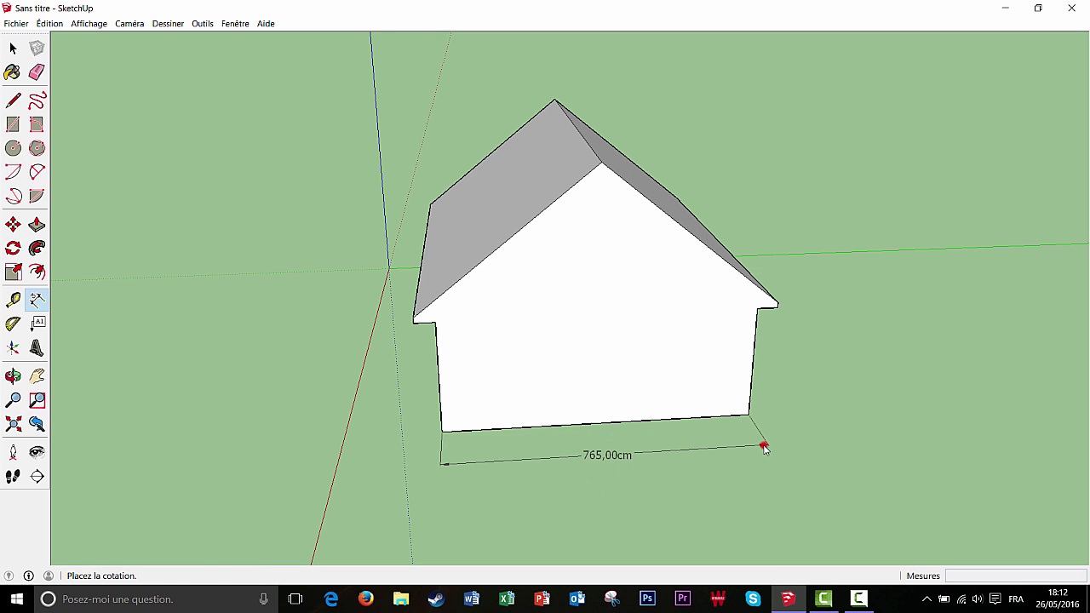
{"action": "left_click", "coordinate": [764, 448]}
{"action": "middle_click_drag", "start_coordinate": [761, 445], "coordinate": [629, 387]}
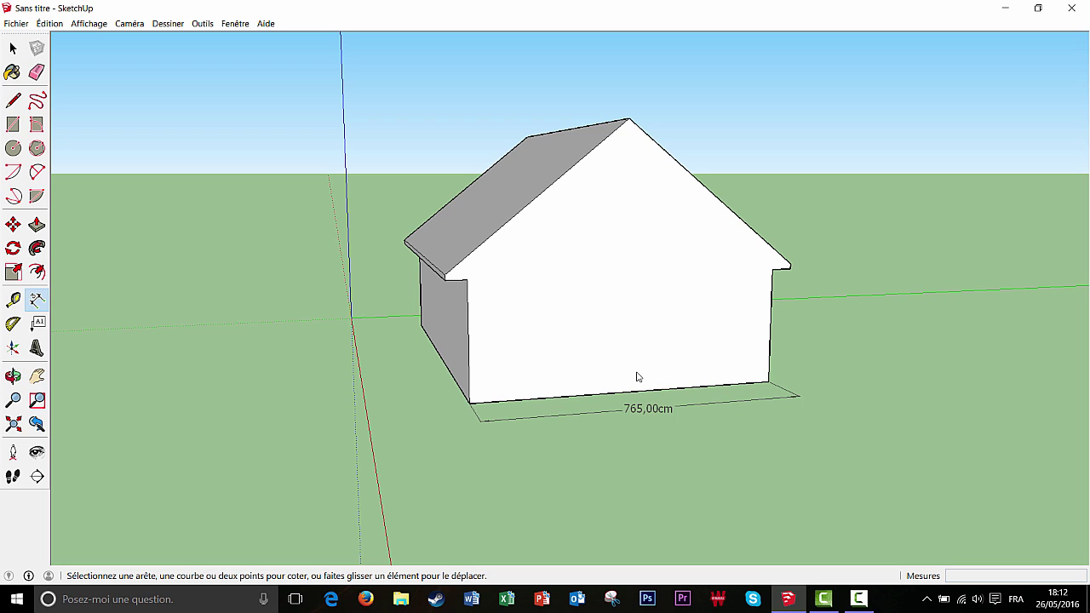
{"action": "left_click", "coordinate": [37, 72]}
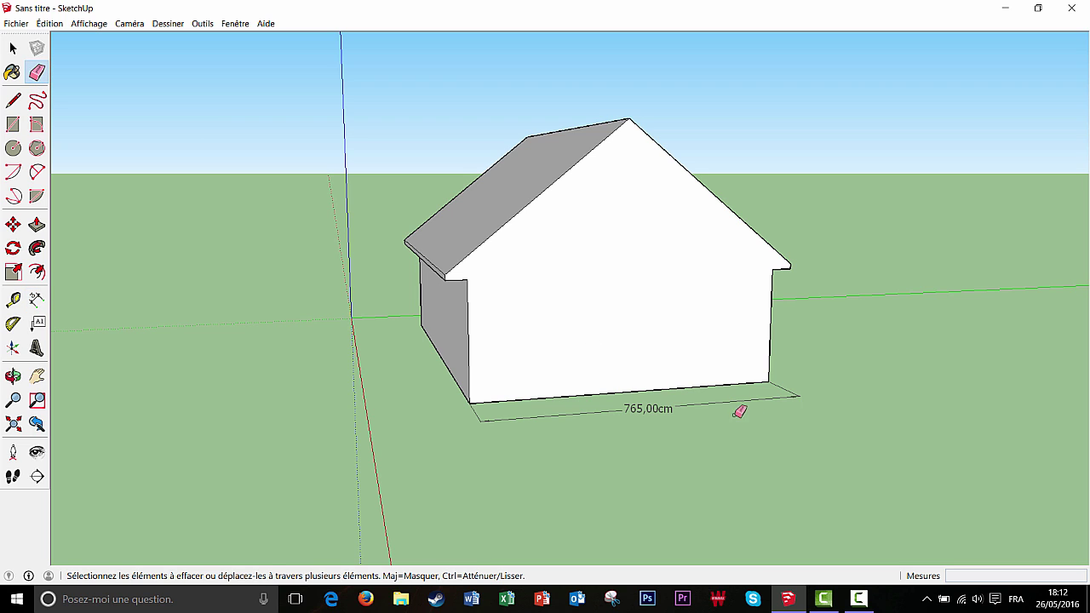
{"action": "left_click", "coordinate": [663, 406]}
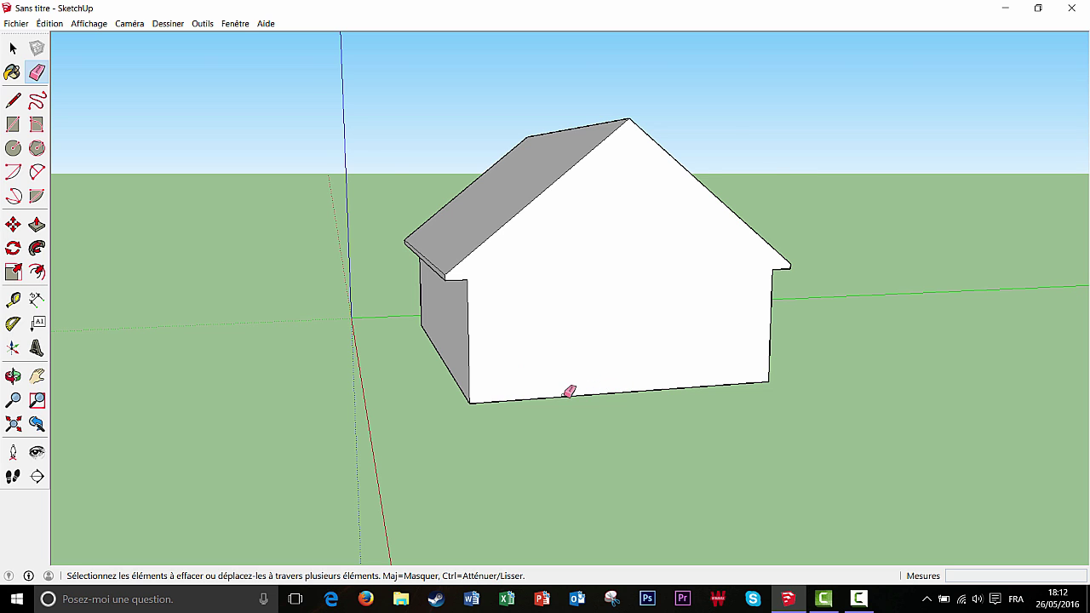
{"action": "scroll", "coordinate": [568, 390], "scroll_direction": "up", "scroll_amount": 5}
{"action": "mouse_move", "coordinate": [555, 312]}
{"action": "middle_mouse_down"}
{"action": "mouse_move", "coordinate": [674, 336]}
{"action": "mouse_move", "coordinate": [637, 314]}
{"action": "middle_mouse_up"}
{"action": "scroll", "coordinate": [625, 311], "scroll_direction": "up", "scroll_amount": 3}
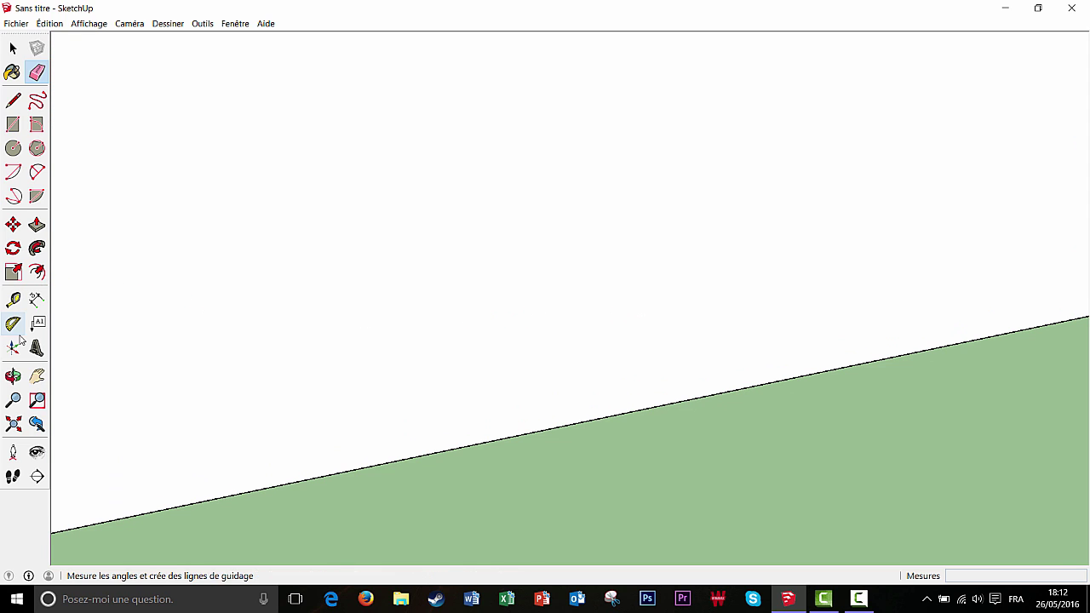
{"action": "left_click", "coordinate": [13, 424]}
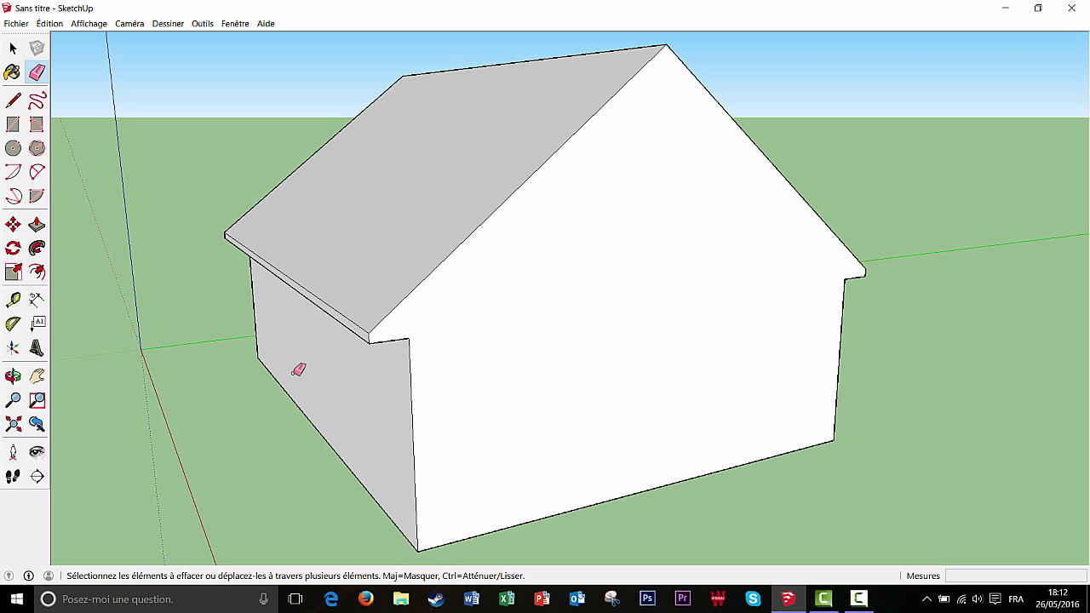
{"action": "scroll", "coordinate": [305, 365], "scroll_direction": "down", "scroll_amount": 1}
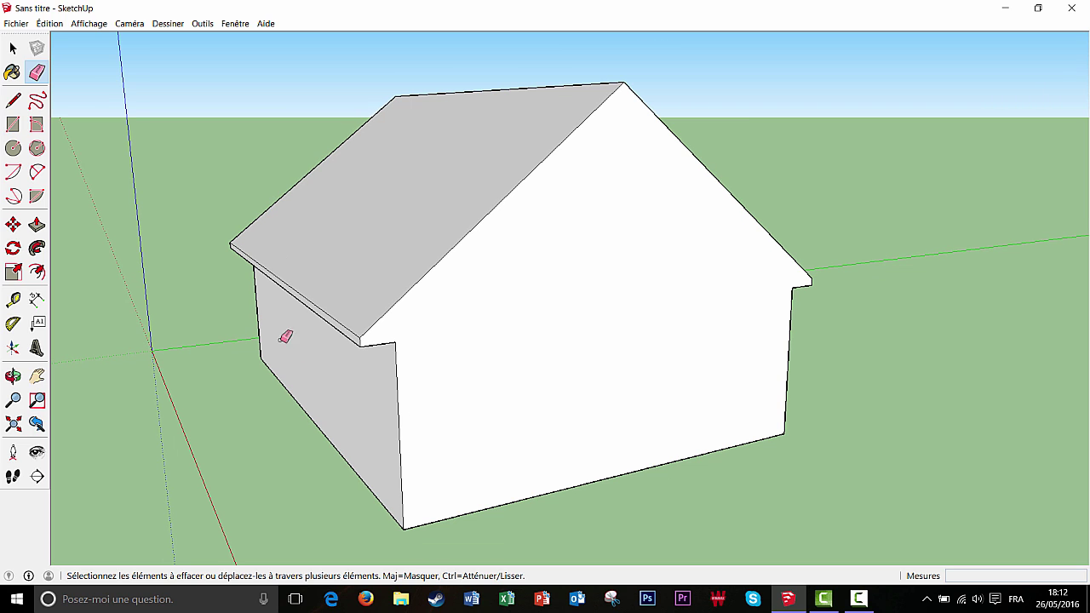
{"action": "left_click", "coordinate": [14, 48]}
{"action": "left_click", "coordinate": [15, 49]}
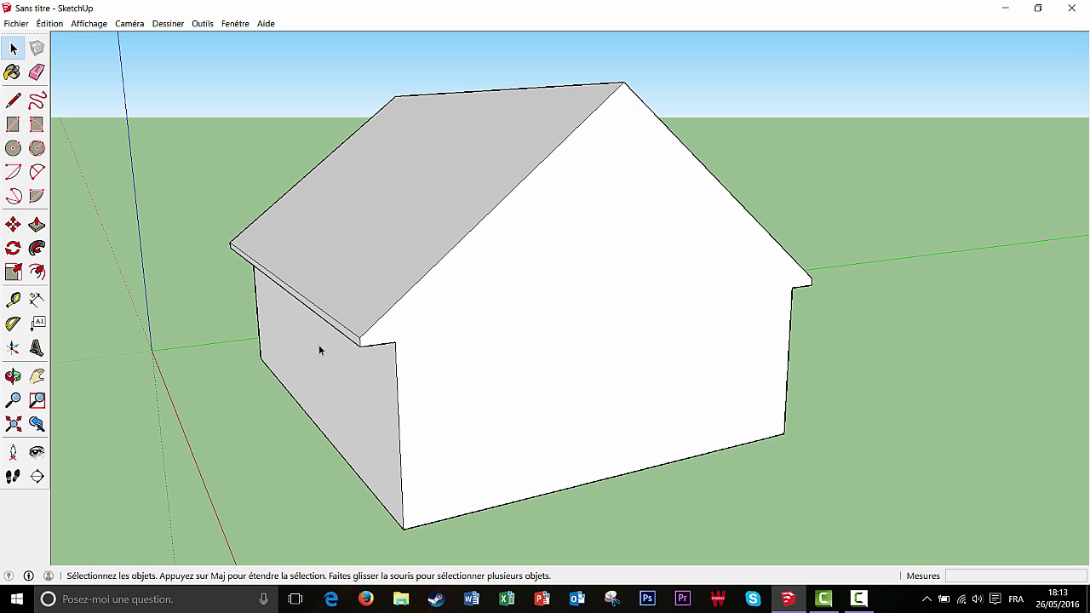
{"action": "middle_click_drag", "start_coordinate": [458, 176], "coordinate": [415, 251]}
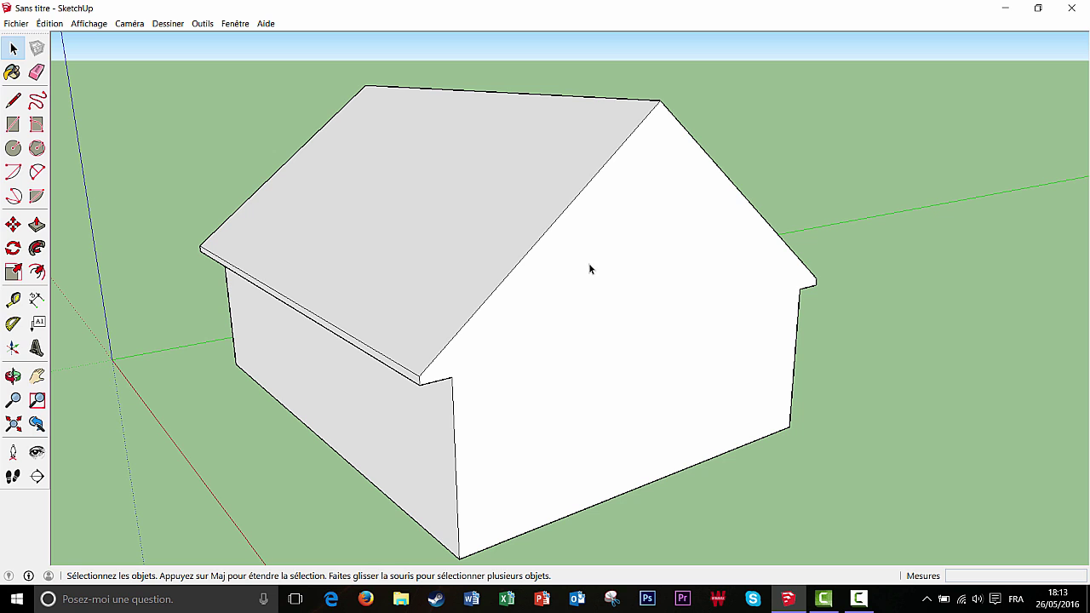
{"action": "middle_click_drag", "start_coordinate": [491, 288], "coordinate": [338, 287]}
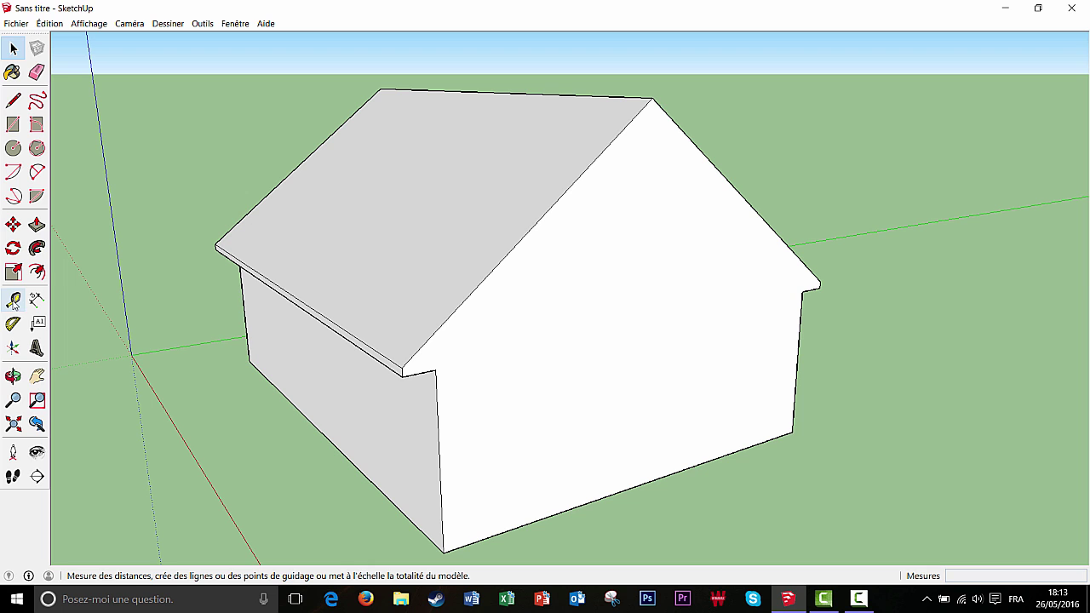
- Place a guide on the gable face parallel to its left roof slope, passing through the lower outer corner of the overhang
{"action": "left_click", "coordinate": [14, 301]}
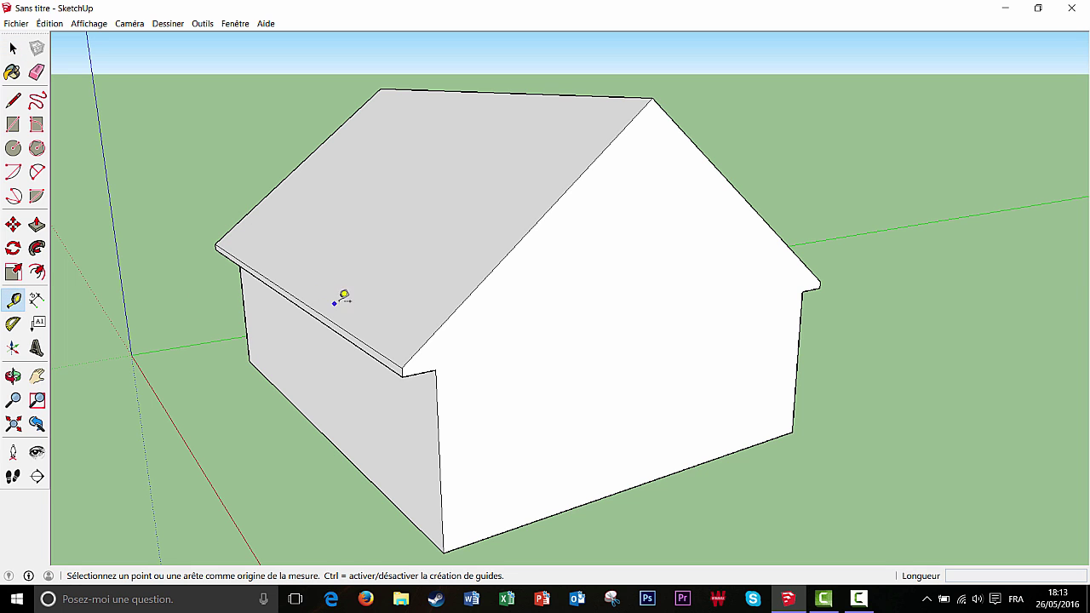
{"action": "middle_click_drag", "start_coordinate": [477, 298], "coordinate": [323, 275]}
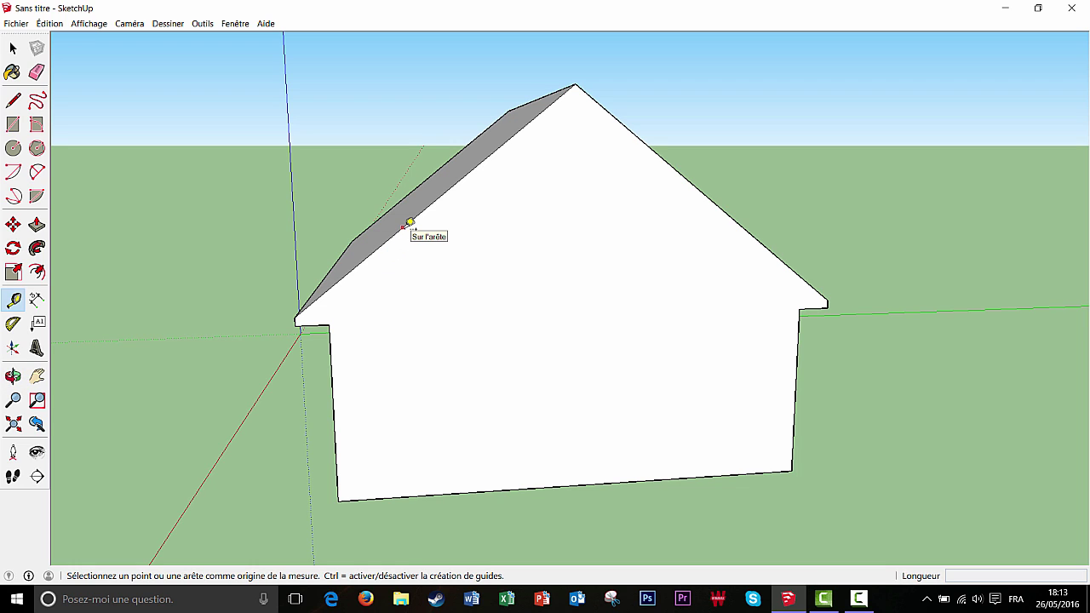
{"action": "left_click", "coordinate": [407, 225]}
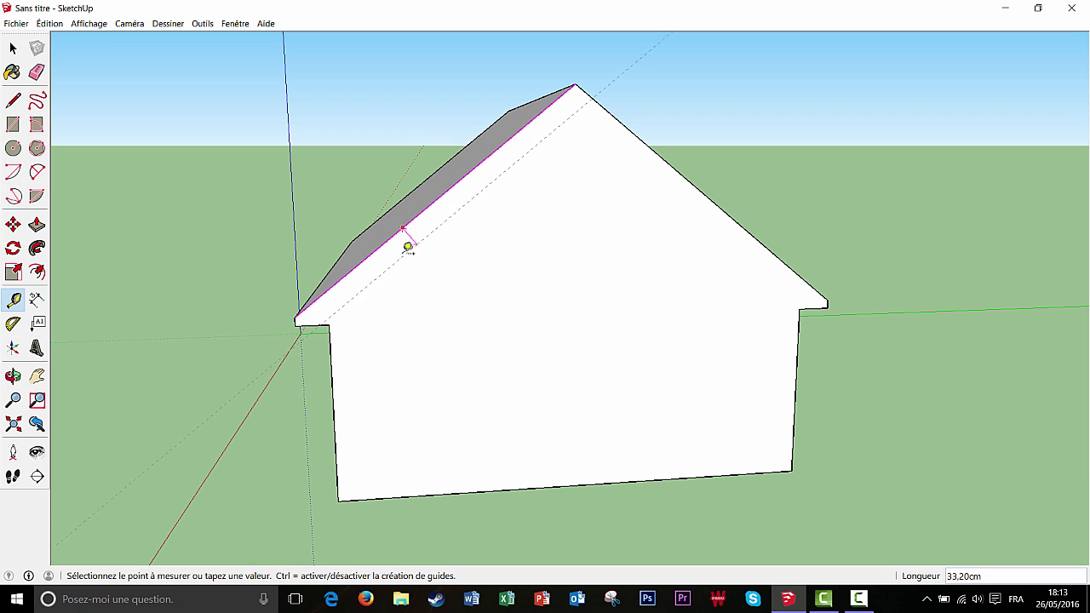
{"action": "scroll", "coordinate": [311, 306], "scroll_direction": "up", "scroll_amount": 4}
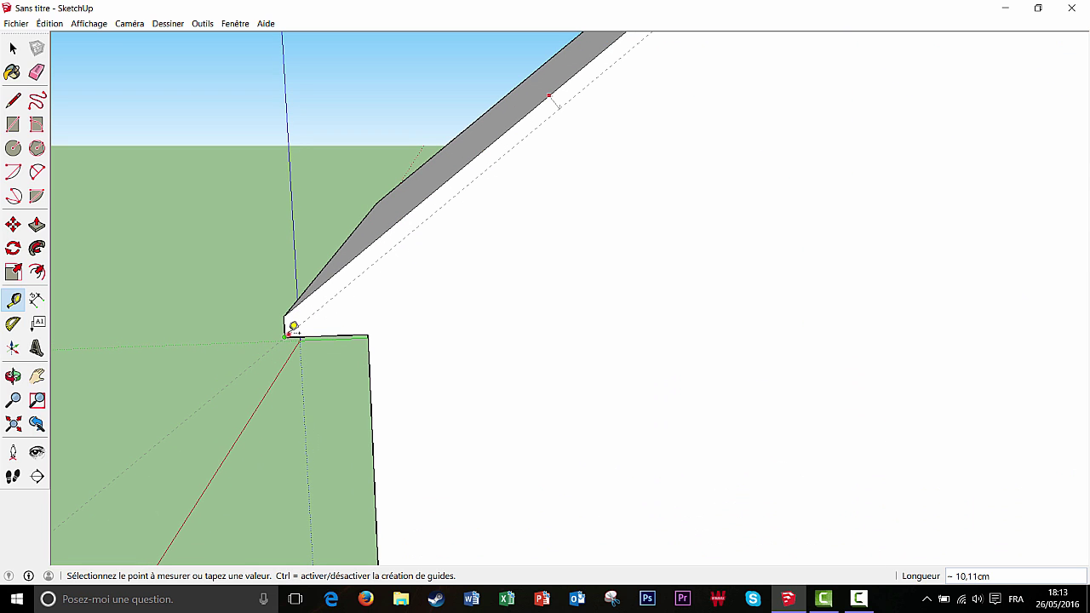
{"action": "left_click", "coordinate": [293, 327]}
{"action": "scroll", "coordinate": [560, 289], "scroll_direction": "down", "scroll_amount": 2}
{"action": "scroll", "coordinate": [723, 282], "scroll_direction": "down", "scroll_amount": 3}
- Place a matching guide parallel to the right roof slope of the same gable, through that overhang's lower outer corner
{"action": "mouse_move", "coordinate": [723, 282]}
{"action": "middle_mouse_down"}
{"action": "mouse_move", "coordinate": [746, 278]}
{"action": "mouse_move", "coordinate": [707, 281]}
{"action": "middle_mouse_up"}
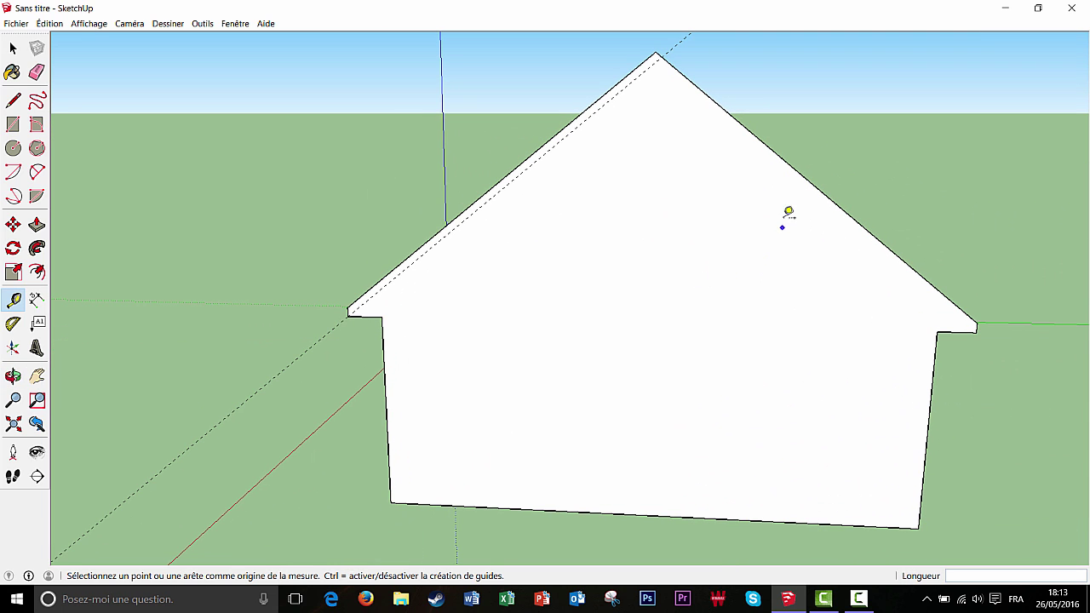
{"action": "left_click", "coordinate": [807, 174]}
{"action": "left_click", "coordinate": [800, 187]}
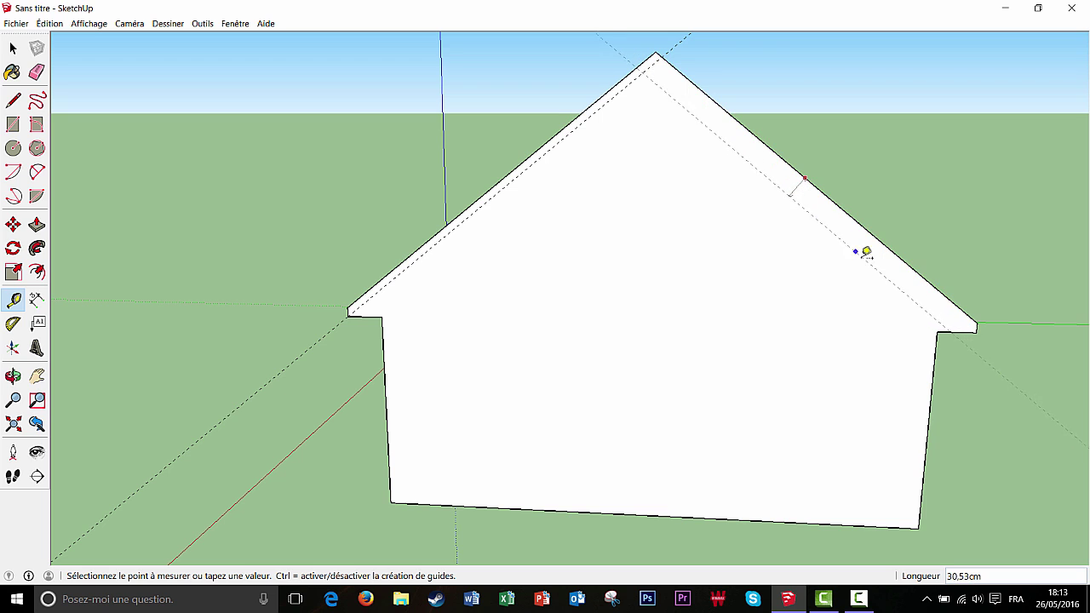
{"action": "scroll", "coordinate": [971, 317], "scroll_direction": "up", "scroll_amount": 3}
{"action": "scroll", "coordinate": [939, 314], "scroll_direction": "up", "scroll_amount": 2}
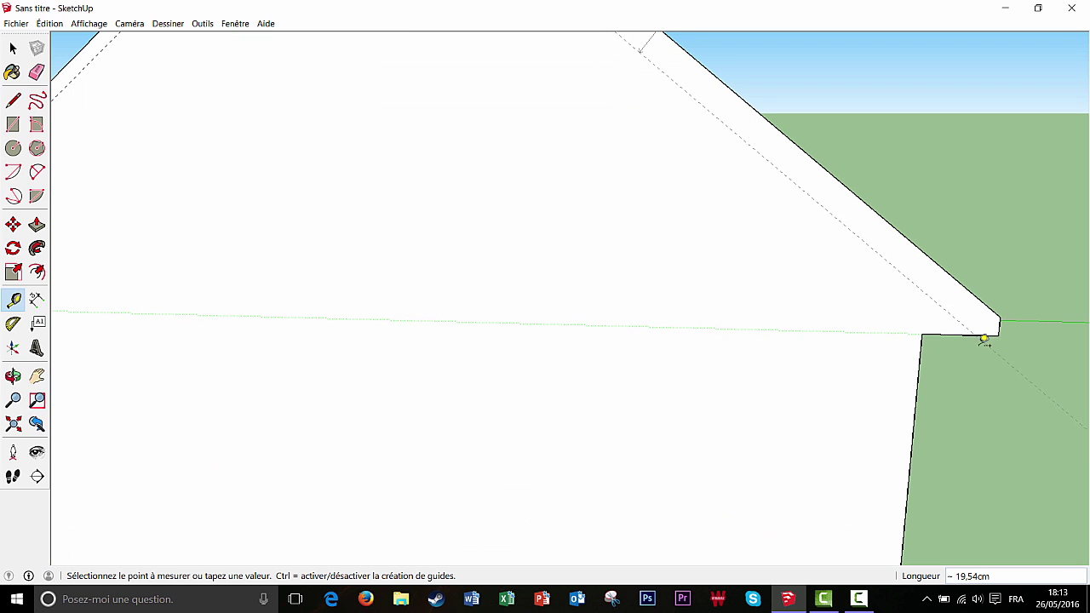
{"action": "left_click", "coordinate": [996, 334]}
{"action": "scroll", "coordinate": [487, 289], "scroll_direction": "down", "scroll_amount": 5}
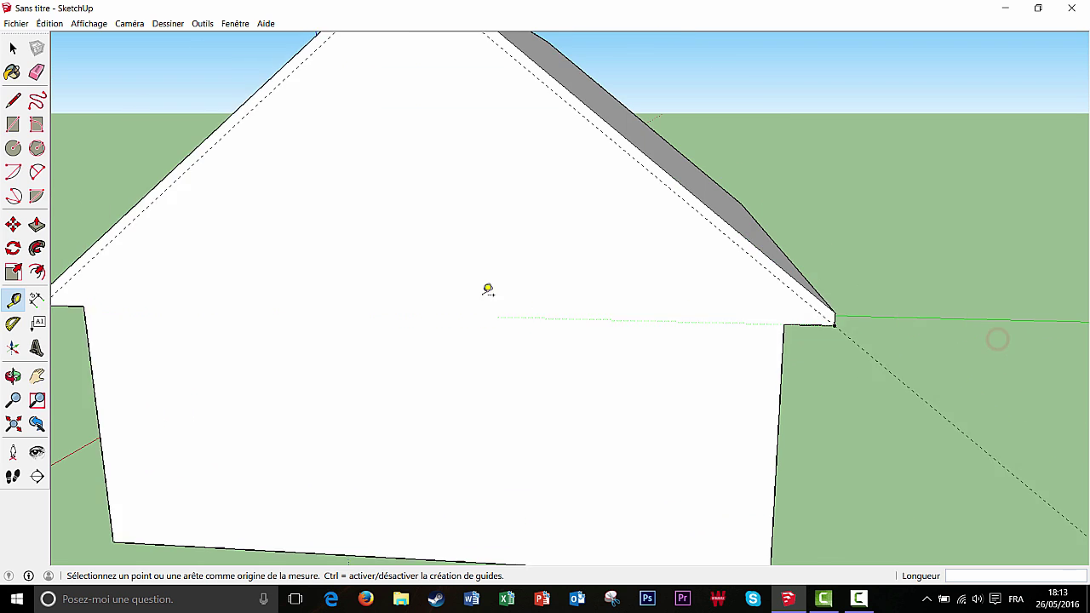
- Place a horizontal guide on this gable face 500 cm above the wall's bottom edge
{"action": "middle_click_drag", "start_coordinate": [469, 284], "coordinate": [503, 290]}
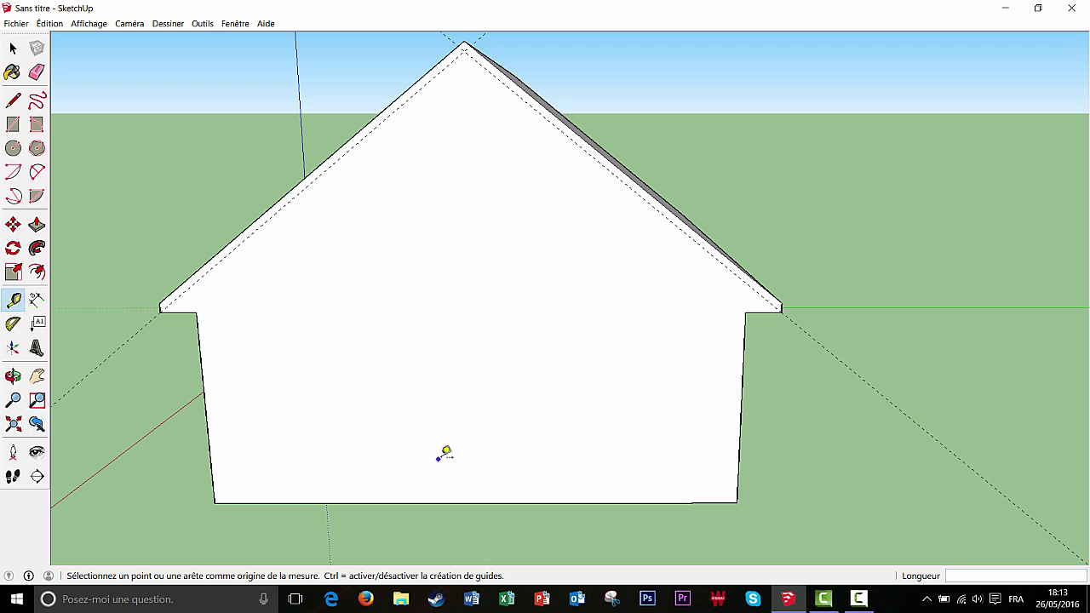
{"action": "left_click", "coordinate": [455, 502]}
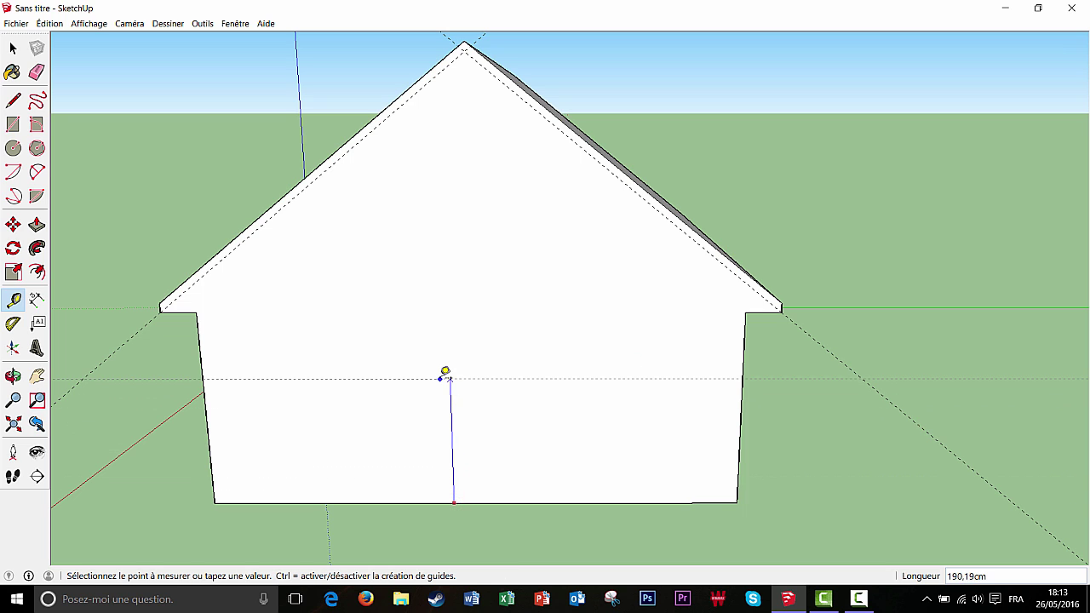
{"action": "type", "text": "500"}
{"action": "key", "text": "Return"}
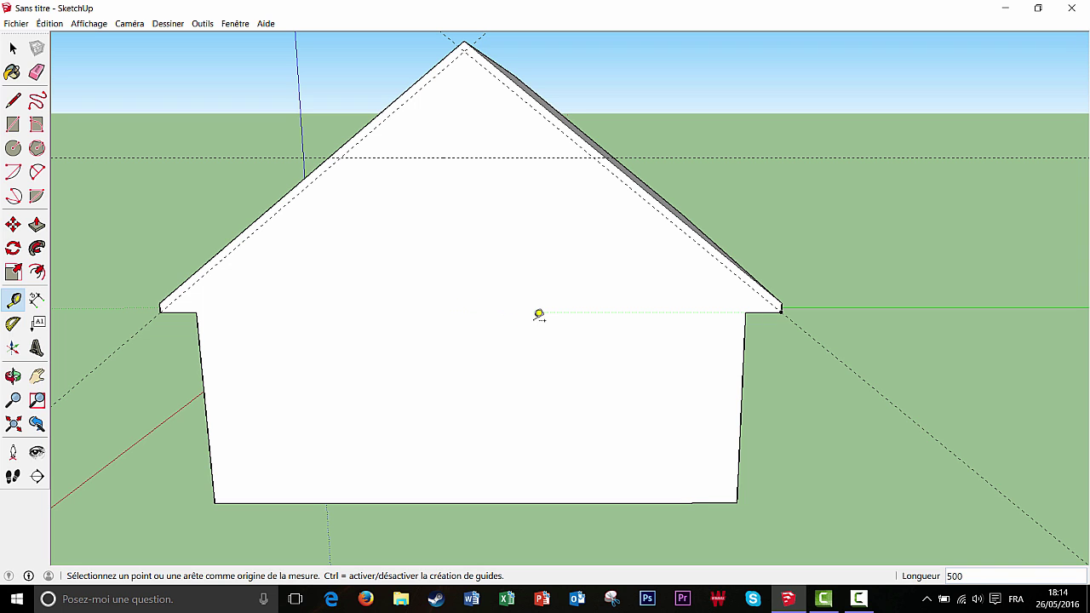
- On the opposite gable face, place guides parallel to both roof slopes through the lower outer corners of the overhangs
{"action": "key", "text": "o"}
{"action": "middle_click_drag", "start_coordinate": [534, 321], "coordinate": [630, 276]}
{"action": "scroll", "coordinate": [630, 277], "scroll_direction": "up", "scroll_amount": 1}
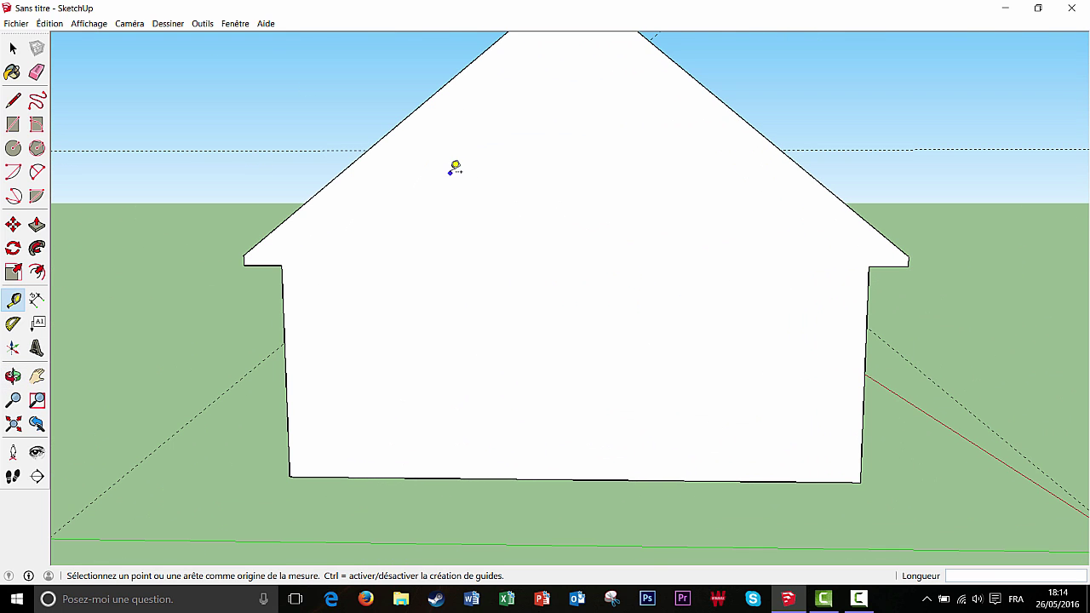
{"action": "middle_click_drag", "start_coordinate": [455, 168], "coordinate": [430, 170]}
{"action": "left_click", "coordinate": [409, 153]}
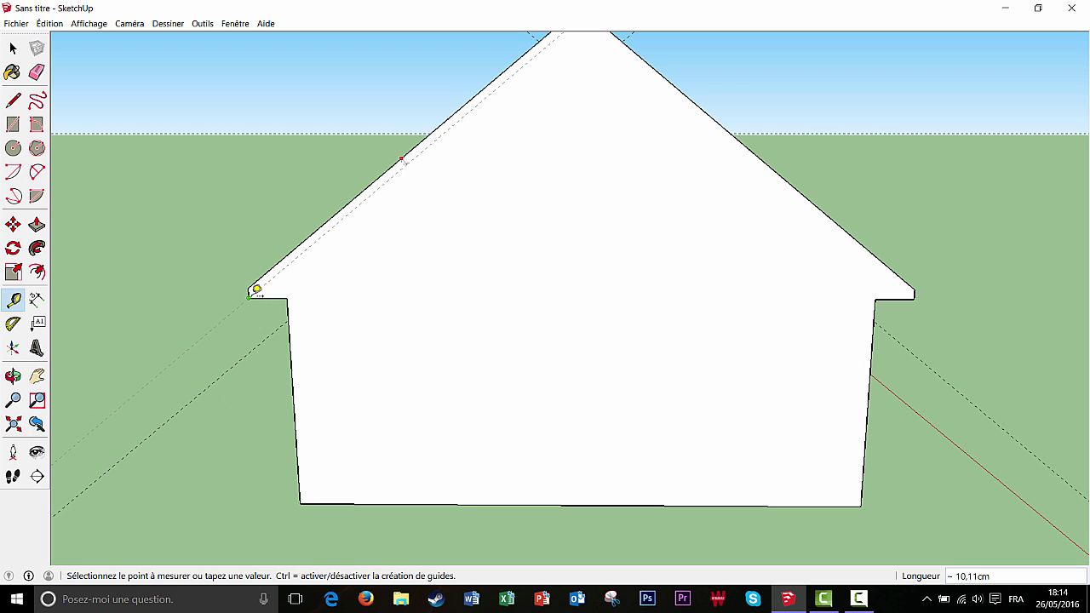
{"action": "left_click", "coordinate": [255, 291]}
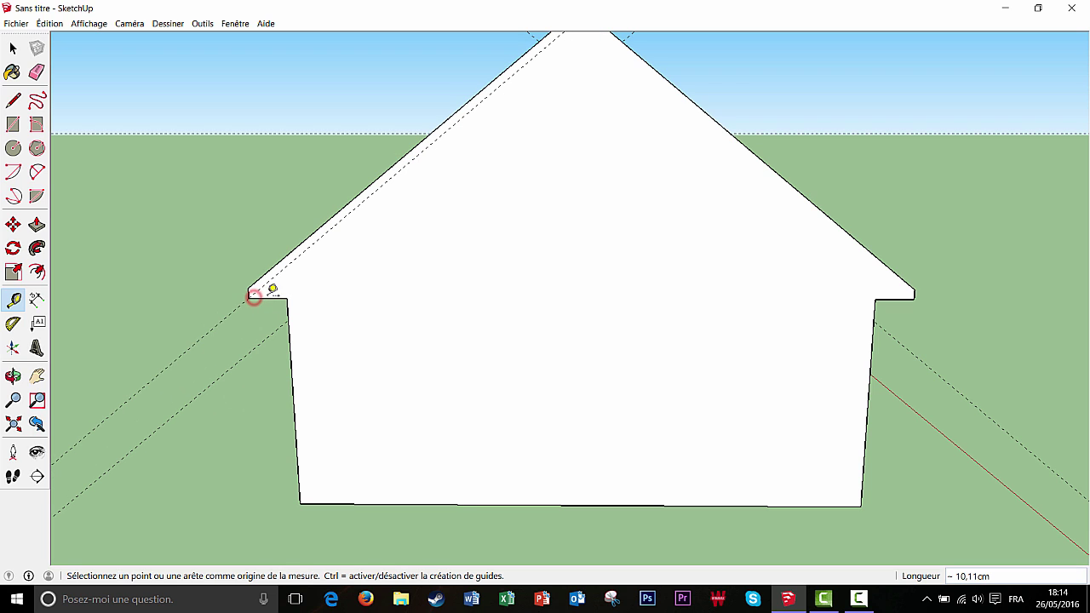
{"action": "left_click", "coordinate": [734, 134]}
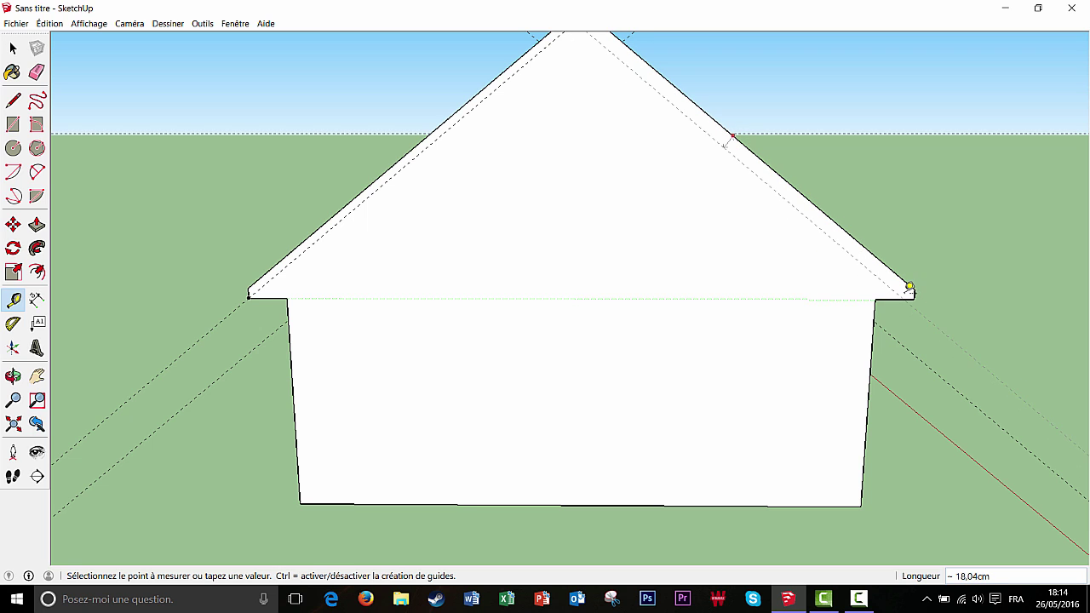
{"action": "left_click", "coordinate": [911, 292]}
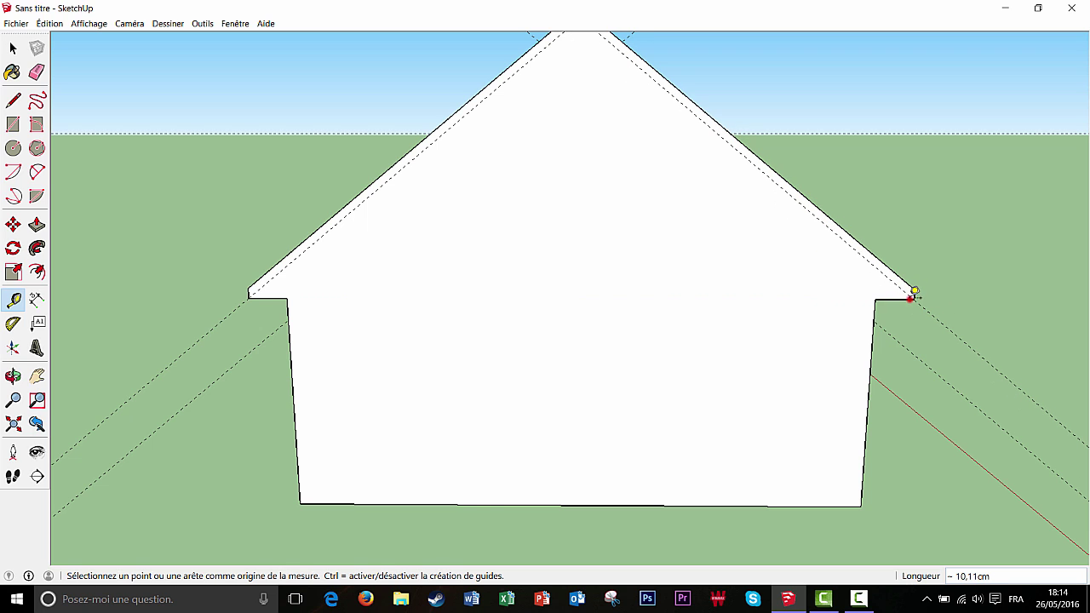
- Place a horizontal guide 500 cm above the bottom edge of the opposite gable wall
{"action": "left_click", "coordinate": [528, 504]}
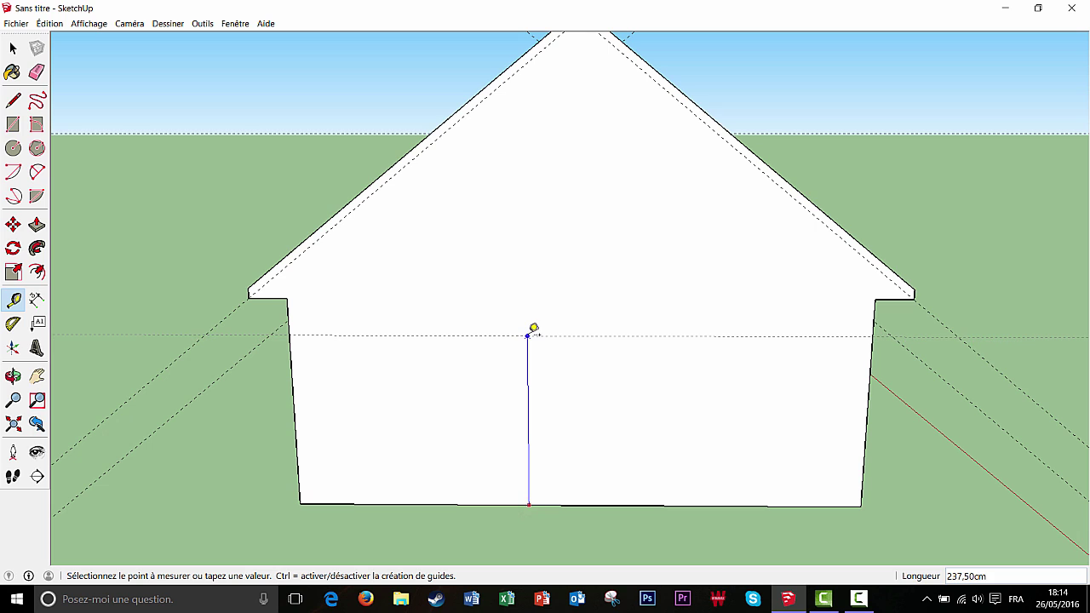
{"action": "type", "text": "500"}
{"action": "key", "text": "Return"}
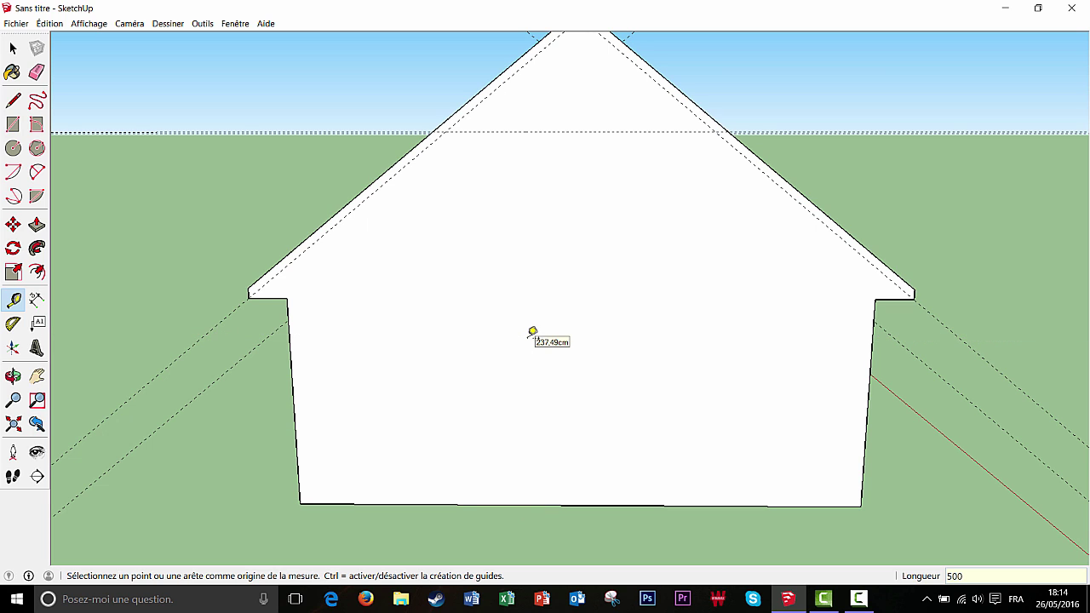
{"action": "middle_click_drag", "start_coordinate": [475, 301], "coordinate": [571, 380]}
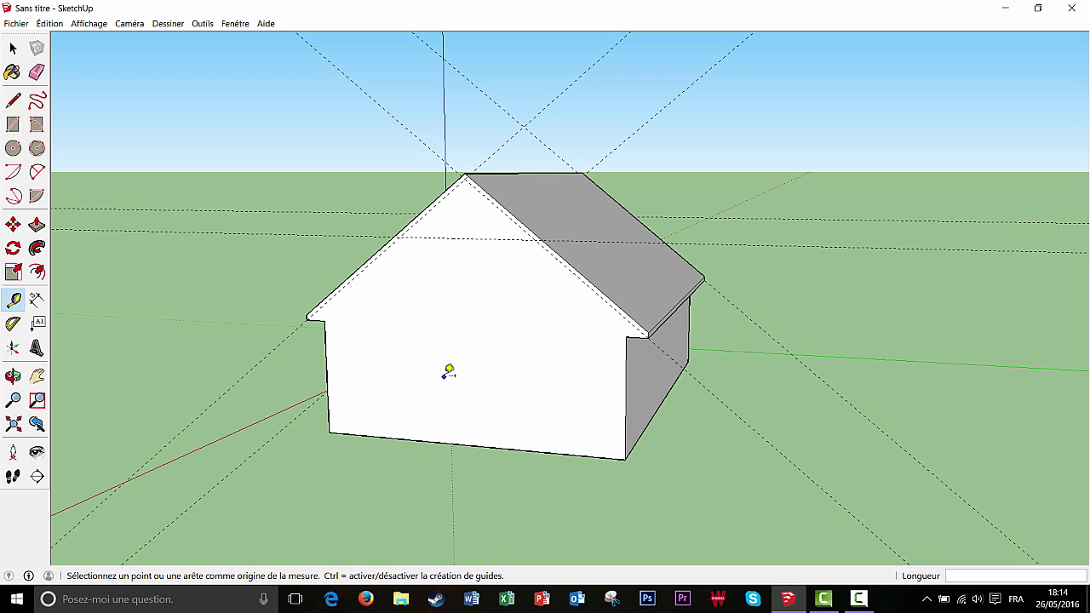
{"action": "middle_click_drag", "start_coordinate": [397, 389], "coordinate": [513, 389]}
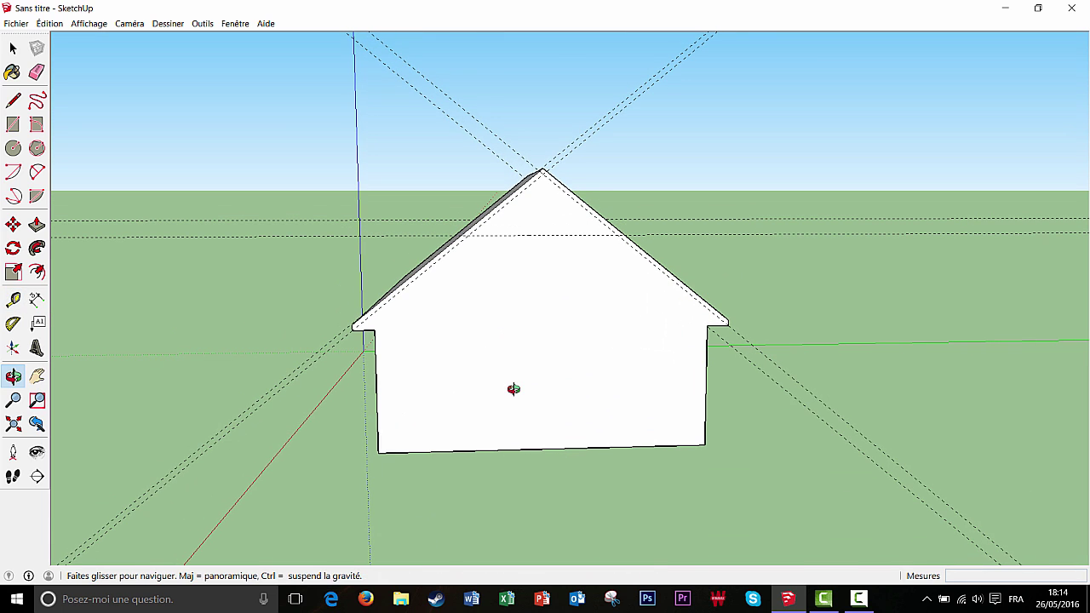
- Draw connected lines on this gable along both roof-slope guides and the 500 cm guide, between the lower outer corners of the overhangs
{"action": "scroll", "coordinate": [223, 202], "scroll_direction": "up", "scroll_amount": 2}
{"action": "left_click", "coordinate": [13, 101]}
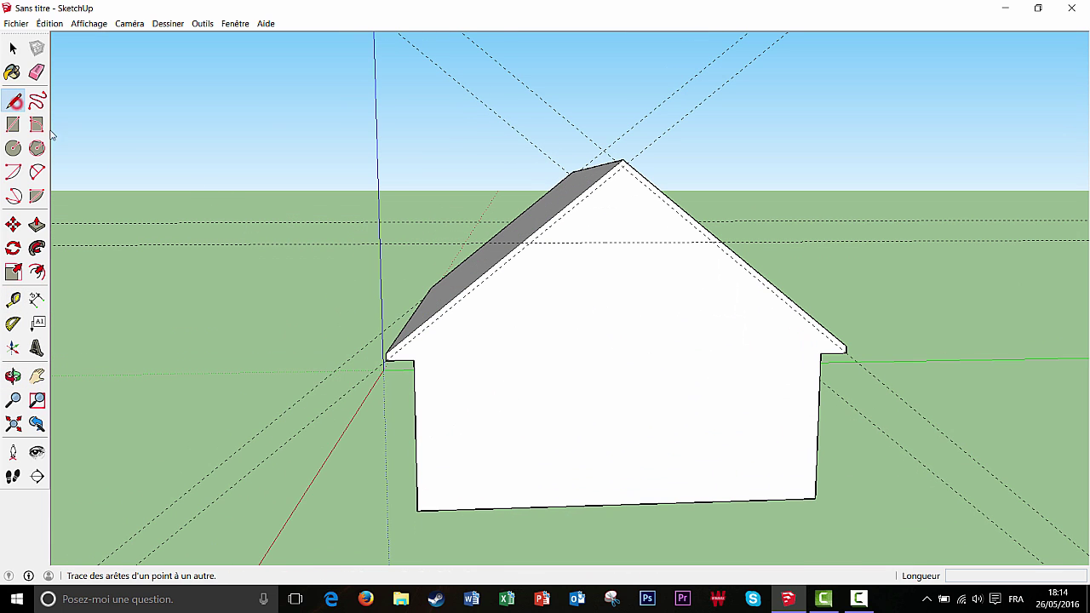
{"action": "scroll", "coordinate": [475, 348], "scroll_direction": "up", "scroll_amount": 5}
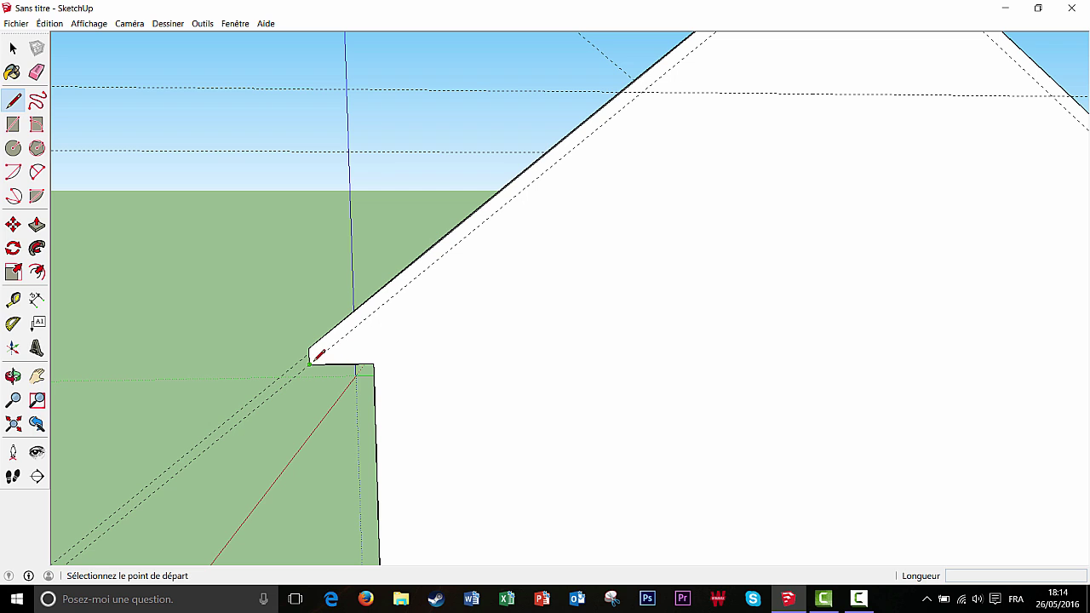
{"action": "left_click", "coordinate": [312, 359]}
{"action": "middle_click_drag", "start_coordinate": [377, 311], "coordinate": [639, 154]}
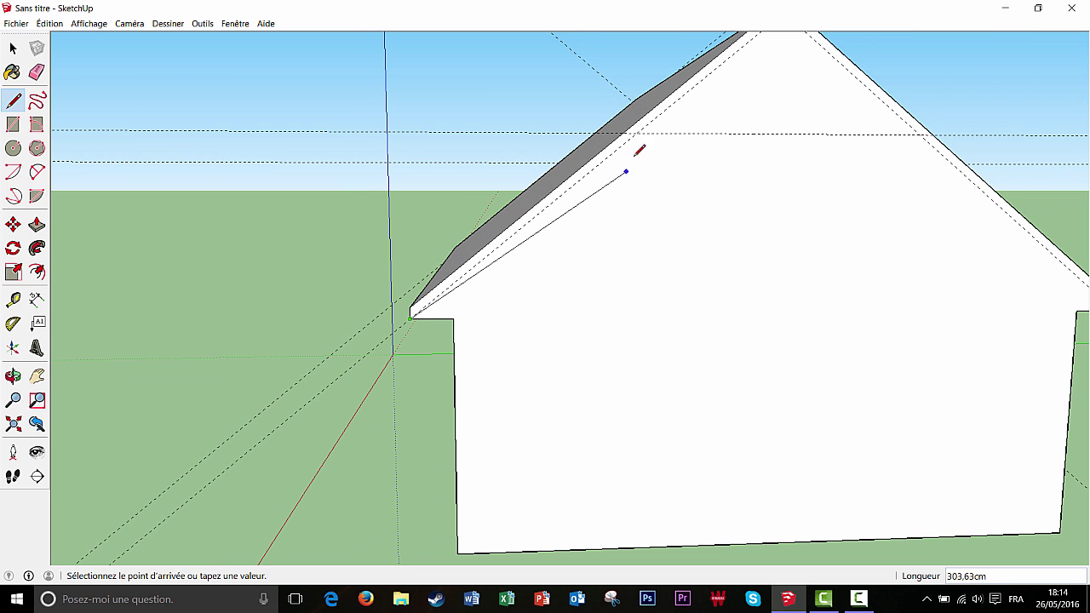
{"action": "left_click", "coordinate": [636, 134]}
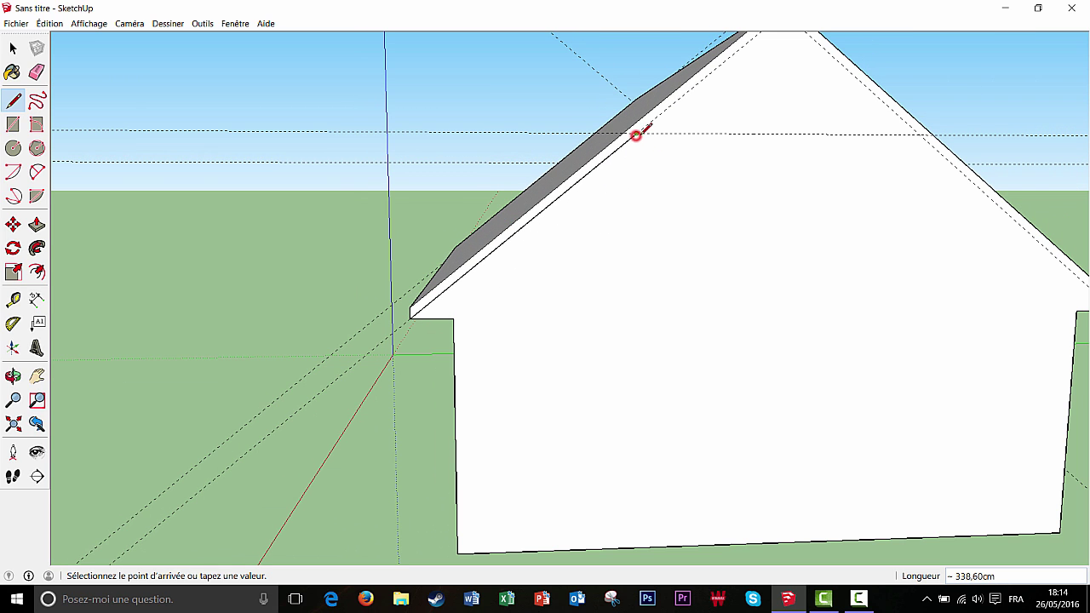
{"action": "left_click", "coordinate": [920, 135]}
{"action": "middle_click_drag", "start_coordinate": [928, 236], "coordinate": [881, 272]}
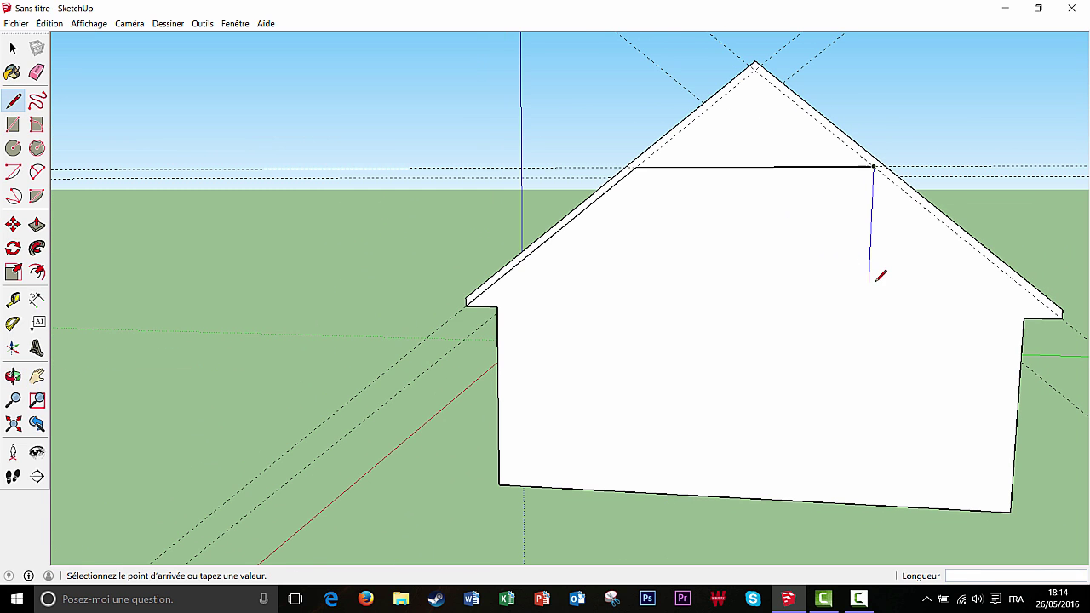
{"action": "left_click", "coordinate": [1063, 312]}
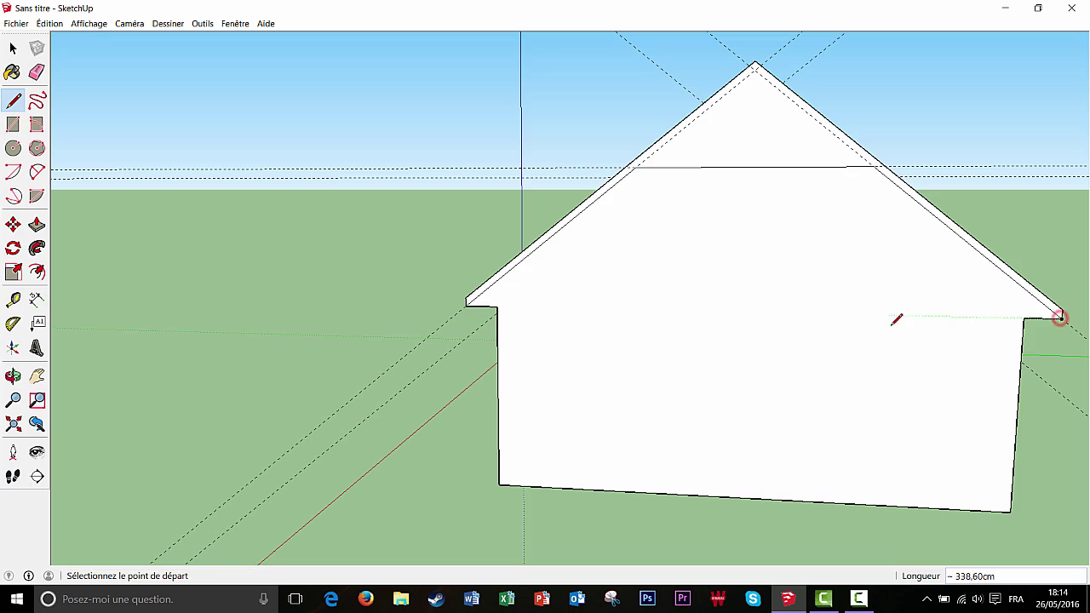
- Trace the two slope guides and the 500 cm guide with lines on the opposite gable, from one overhang corner to the other
{"action": "mouse_move", "coordinate": [893, 316]}
{"action": "middle_mouse_down"}
{"action": "mouse_move", "coordinate": [771, 331]}
{"action": "mouse_move", "coordinate": [783, 314]}
{"action": "middle_mouse_up"}
{"action": "scroll", "coordinate": [901, 308], "scroll_direction": "up", "scroll_amount": 5}
{"action": "scroll", "coordinate": [901, 308], "scroll_direction": "down", "scroll_amount": 6}
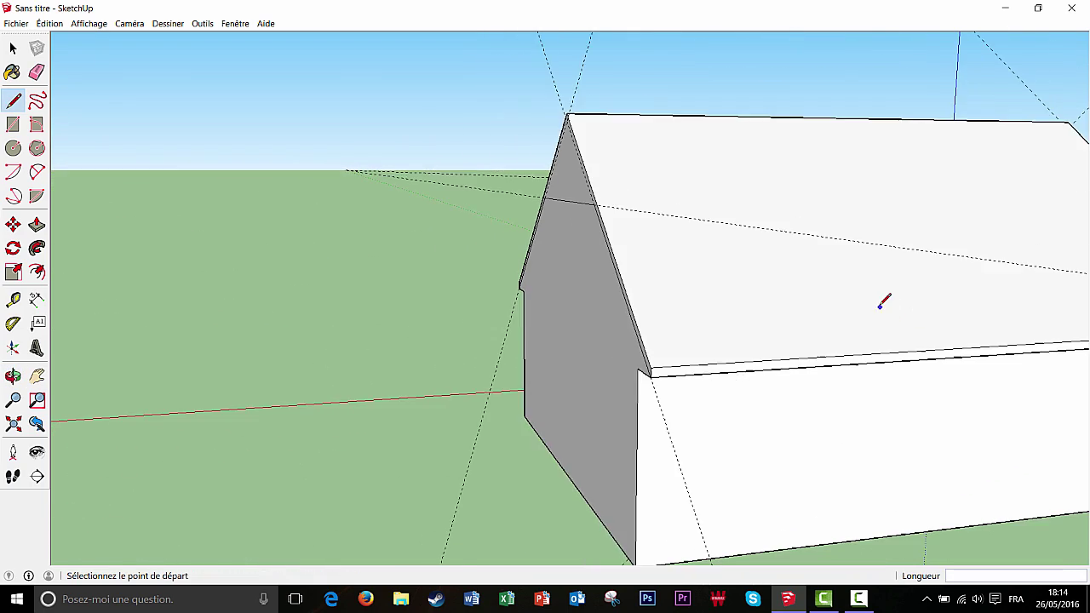
{"action": "mouse_move", "coordinate": [956, 297]}
{"action": "middle_mouse_down"}
{"action": "mouse_move", "coordinate": [563, 308]}
{"action": "mouse_move", "coordinate": [511, 301]}
{"action": "mouse_move", "coordinate": [510, 282]}
{"action": "middle_mouse_up"}
{"action": "left_click", "coordinate": [320, 332]}
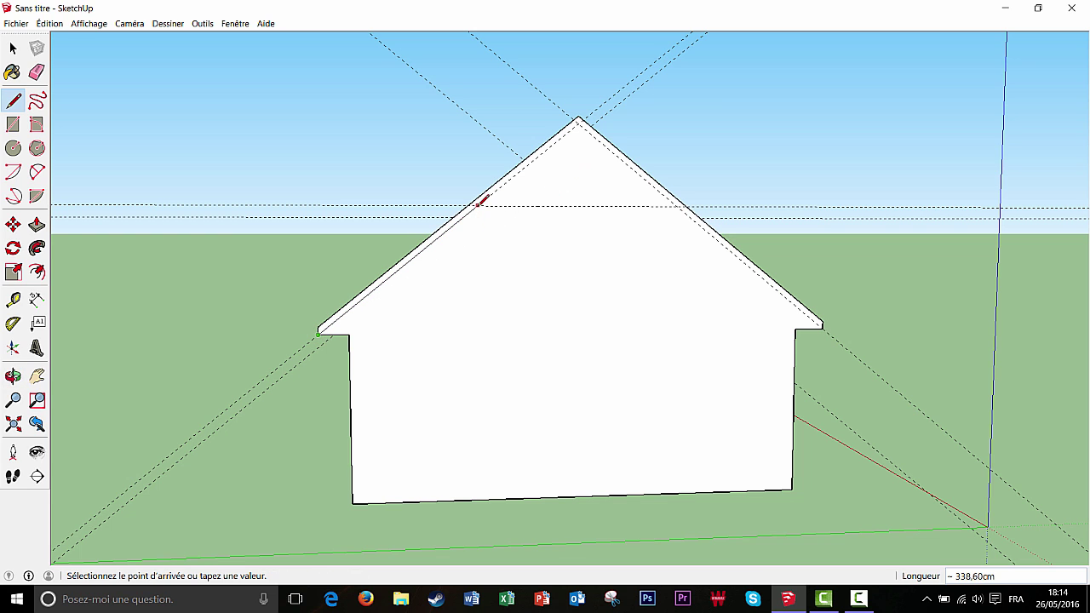
{"action": "scroll", "coordinate": [477, 206], "scroll_direction": "up", "scroll_amount": 4}
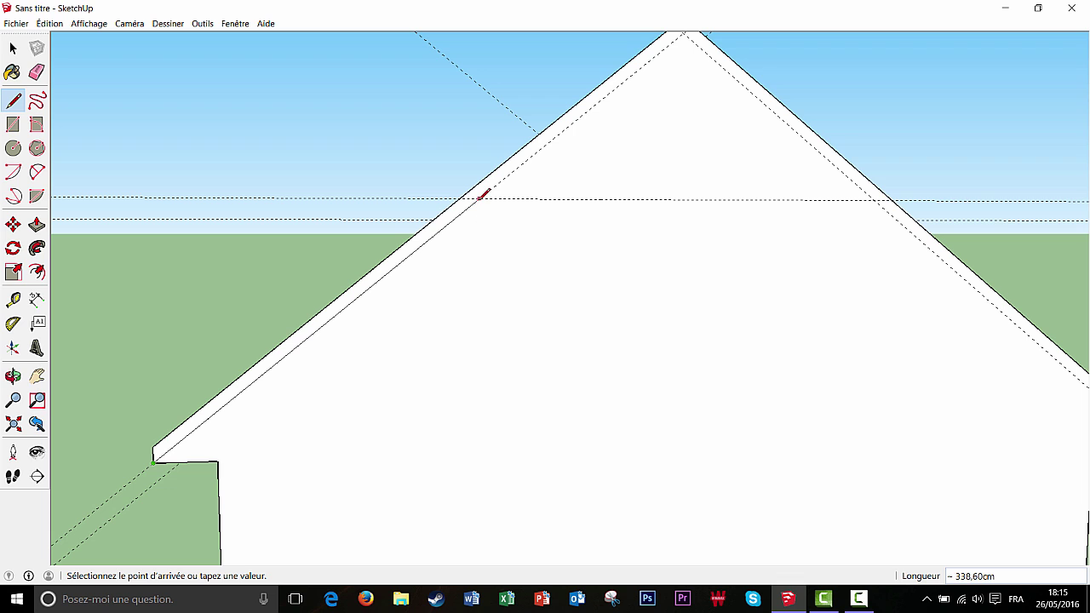
{"action": "left_click", "coordinate": [479, 198]}
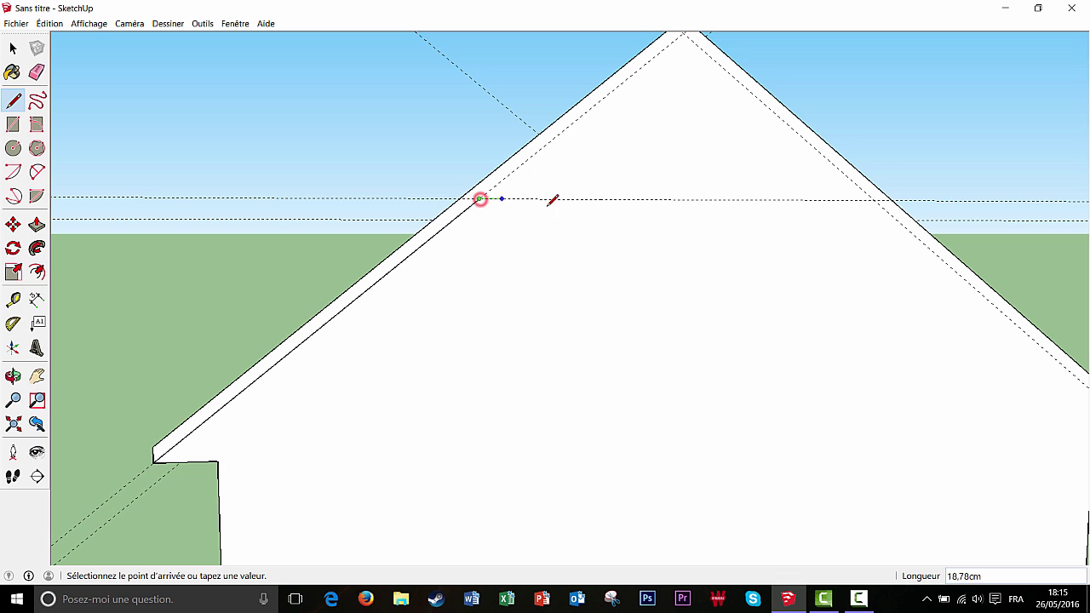
{"action": "left_click", "coordinate": [875, 200]}
{"action": "middle_click_drag", "start_coordinate": [868, 341], "coordinate": [752, 367]}
{"action": "scroll", "coordinate": [850, 367], "scroll_direction": "down", "scroll_amount": 3}
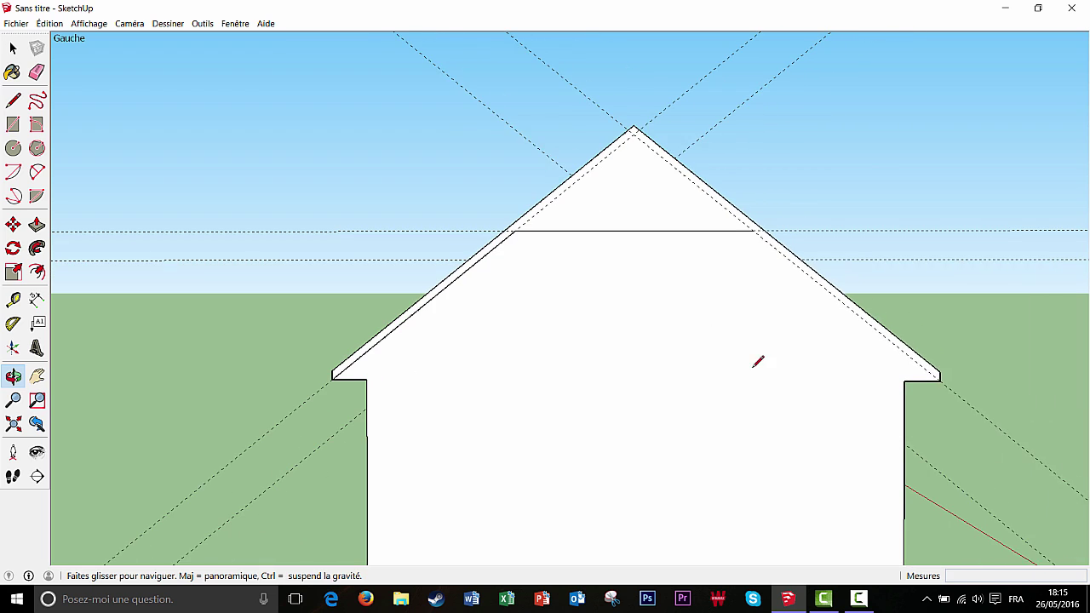
{"action": "left_click", "coordinate": [936, 377]}
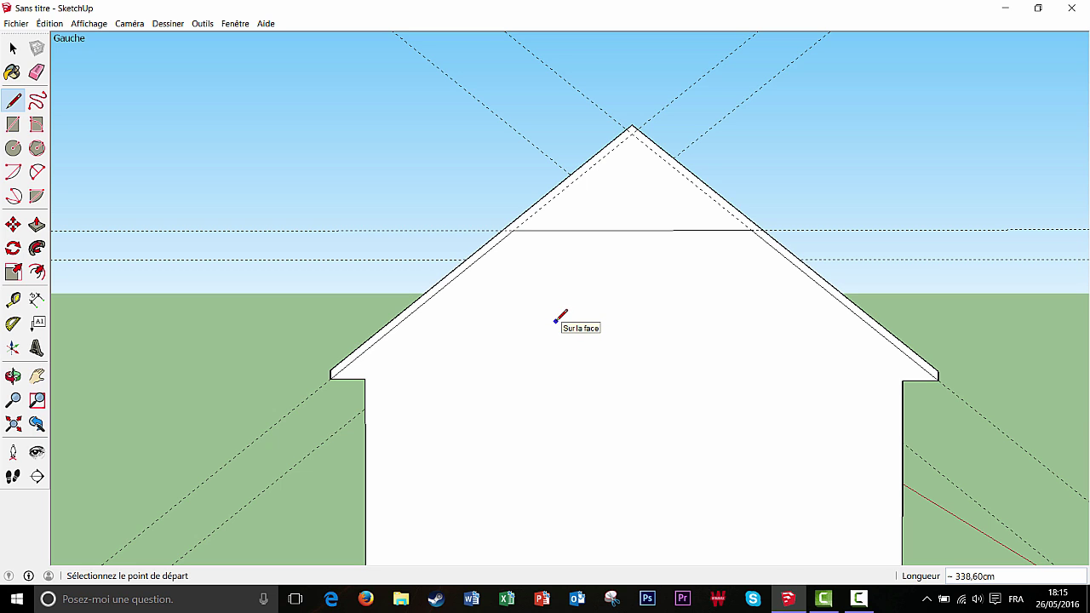
- Delete all guides from the model
{"action": "scroll", "coordinate": [581, 336], "scroll_direction": "down", "scroll_amount": 5}
{"action": "middle_click_drag", "start_coordinate": [581, 336], "coordinate": [500, 364]}
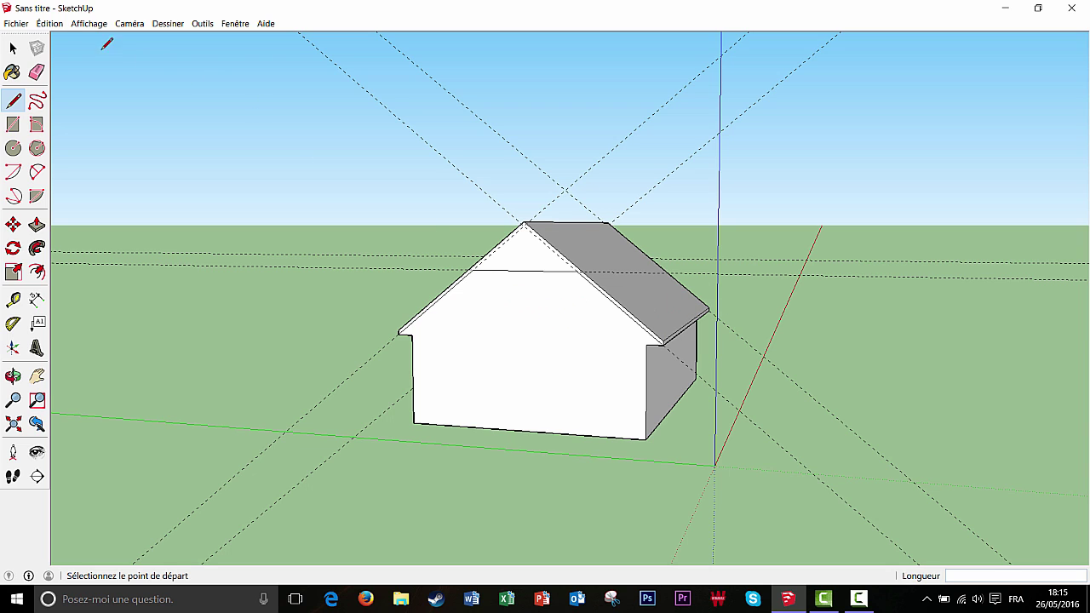
{"action": "left_click", "coordinate": [52, 25]}
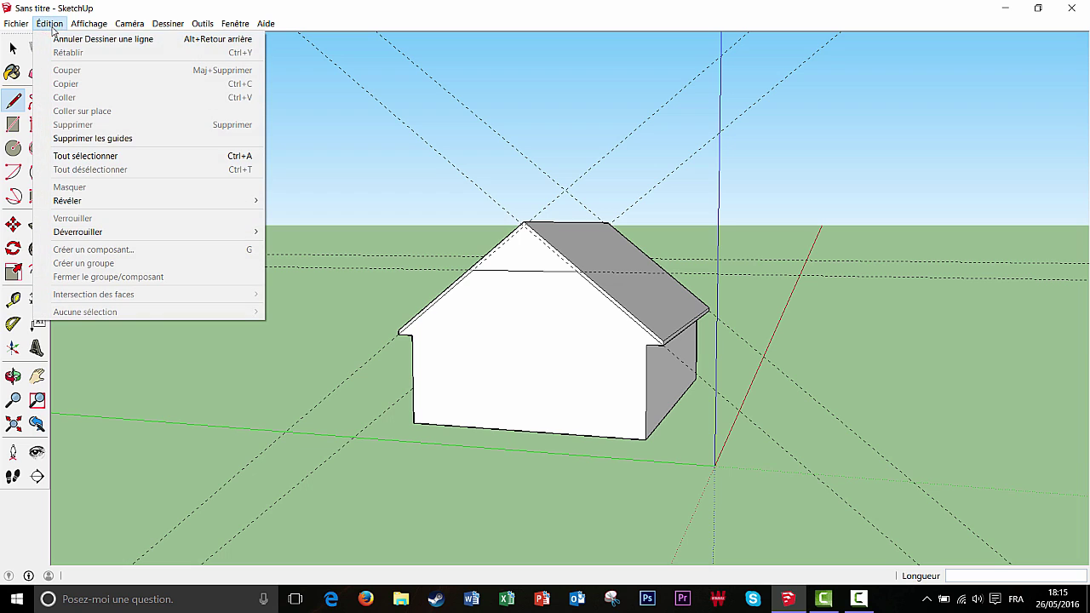
{"action": "left_click", "coordinate": [109, 141]}
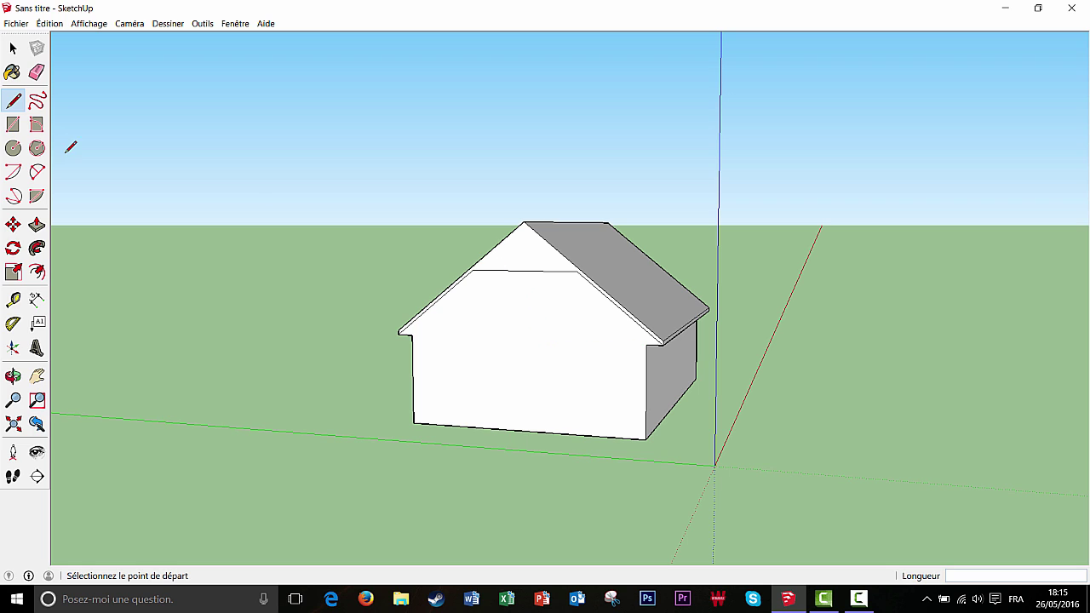
{"action": "left_click", "coordinate": [12, 50]}
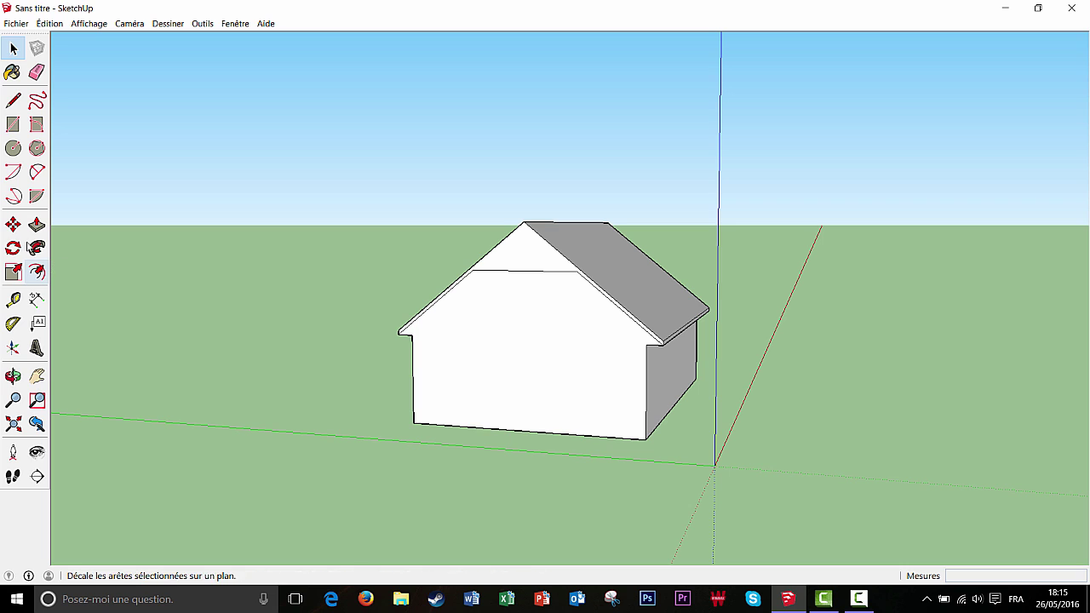
- Push/Pull the roof-profile face, including the triangle under the ridge, 50 cm outward on both gables
{"action": "left_click", "coordinate": [36, 224]}
{"action": "middle_click_drag", "start_coordinate": [339, 261], "coordinate": [558, 247]}
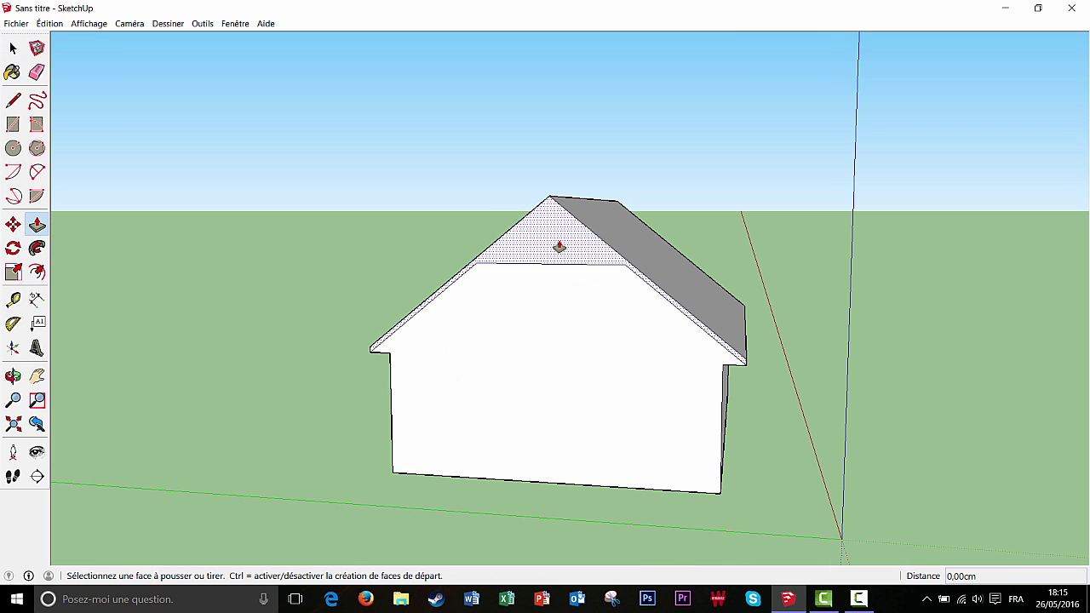
{"action": "left_click", "coordinate": [558, 245]}
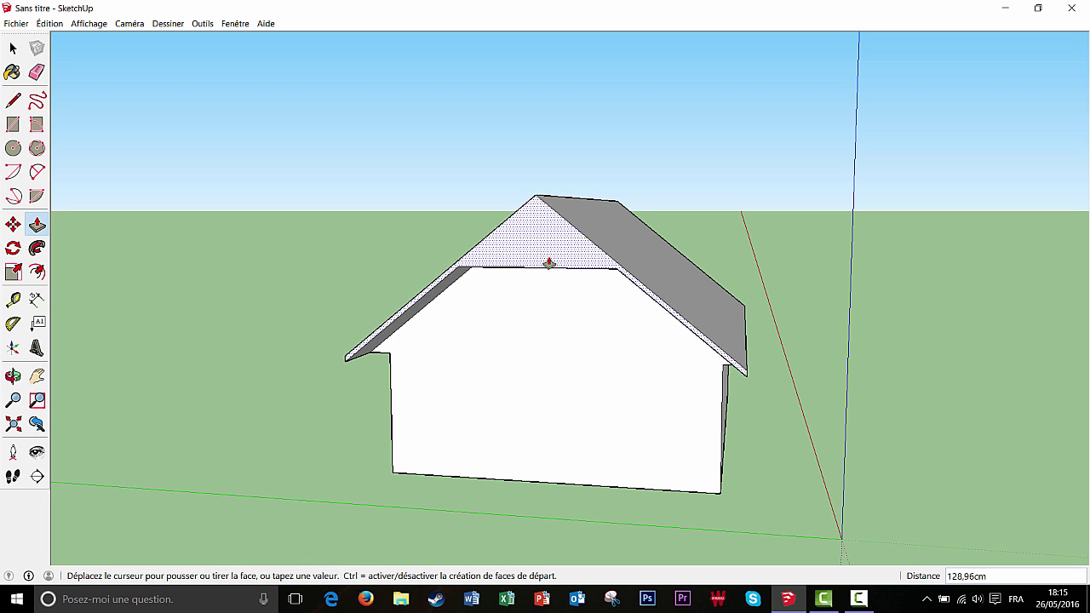
{"action": "type", "text": "5"}
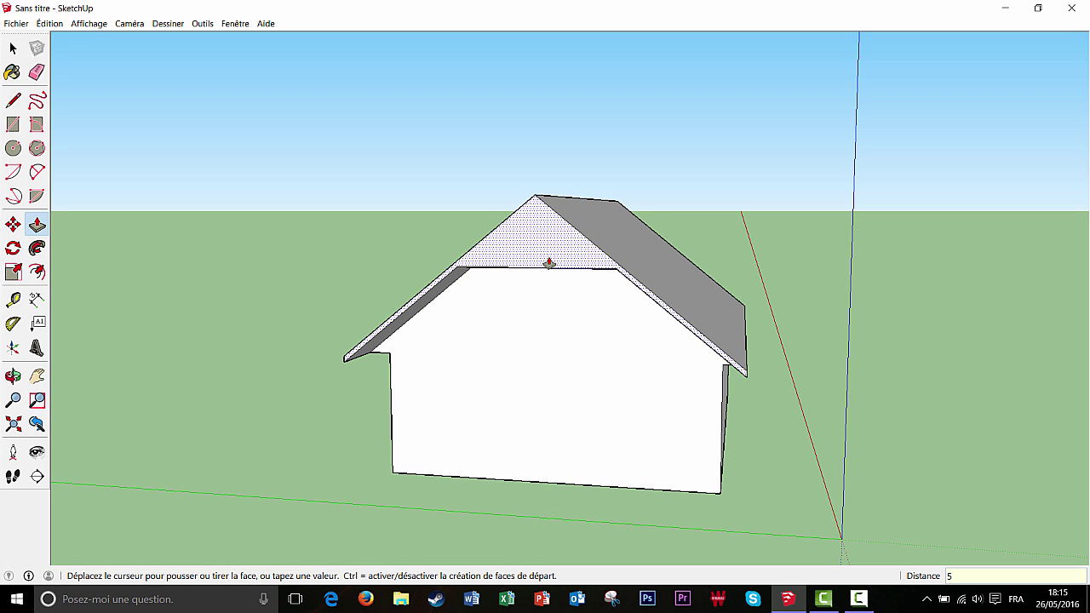
{"action": "type", "text": "0"}
{"action": "key", "text": "Return"}
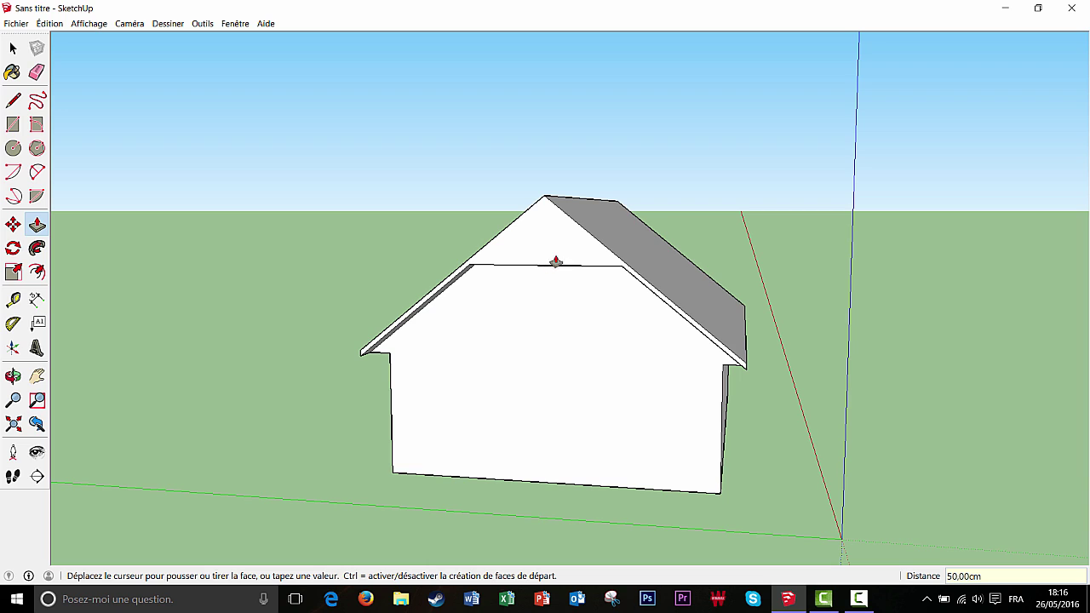
{"action": "middle_click_drag", "start_coordinate": [715, 253], "coordinate": [693, 376]}
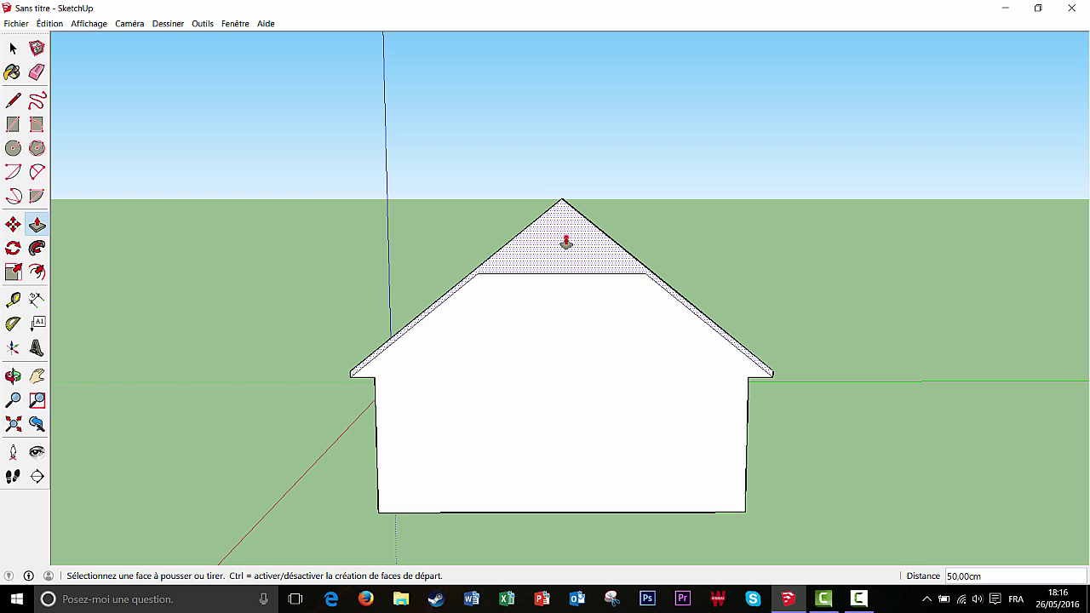
{"action": "middle_click_drag", "start_coordinate": [621, 326], "coordinate": [449, 289]}
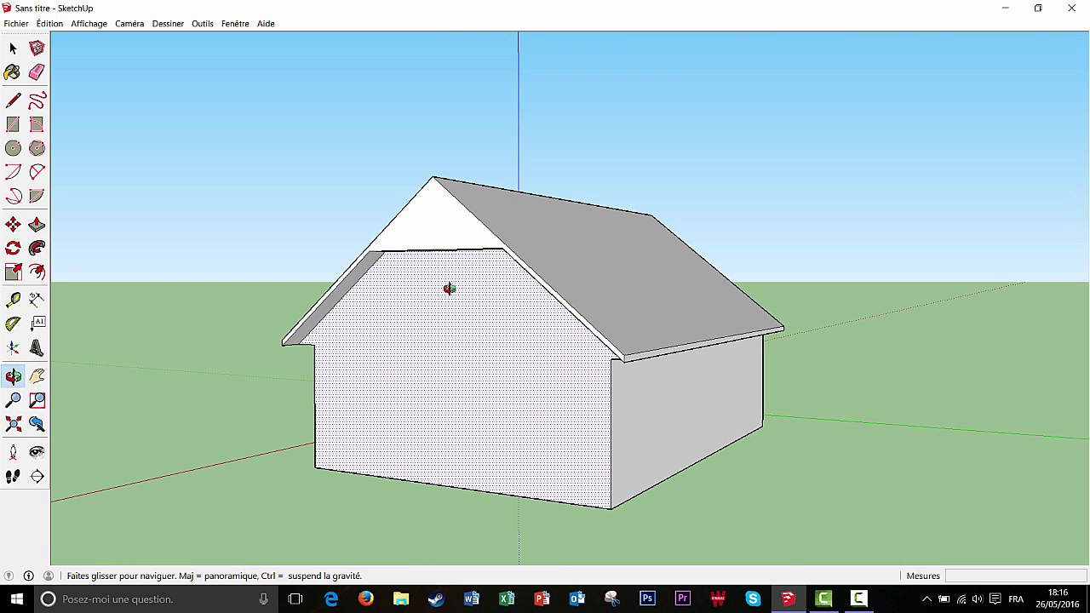
{"action": "scroll", "coordinate": [452, 260], "scroll_direction": "up", "scroll_amount": 3}
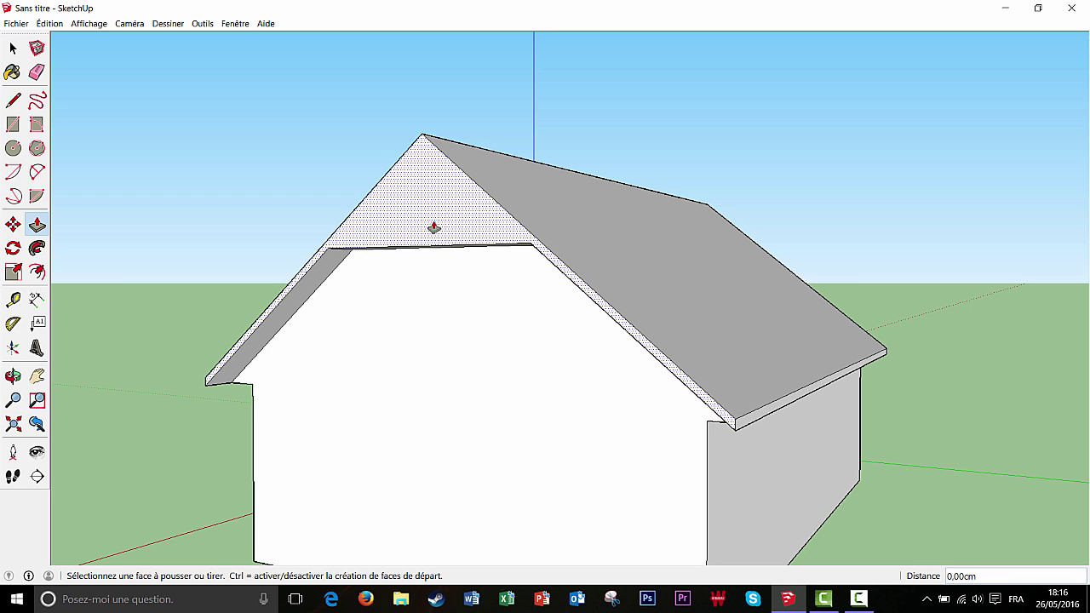
{"action": "scroll", "coordinate": [469, 287], "scroll_direction": "down", "scroll_amount": 2}
{"action": "middle_click_drag", "start_coordinate": [469, 287], "coordinate": [488, 301]}
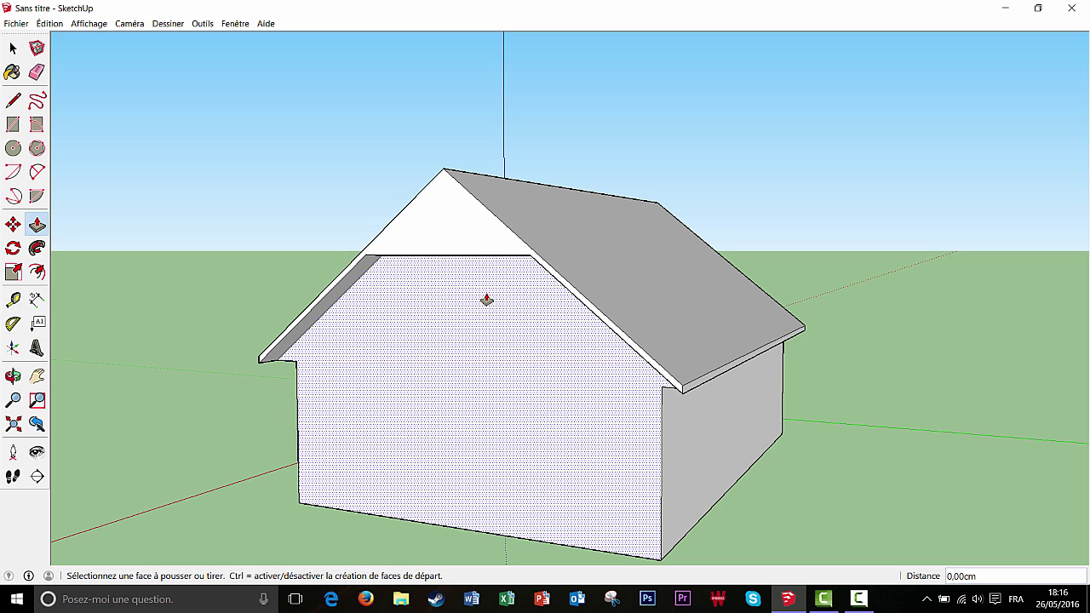
{"action": "scroll", "coordinate": [525, 318], "scroll_direction": "down", "scroll_amount": 2}
{"action": "middle_click_drag", "start_coordinate": [485, 323], "coordinate": [688, 336]}
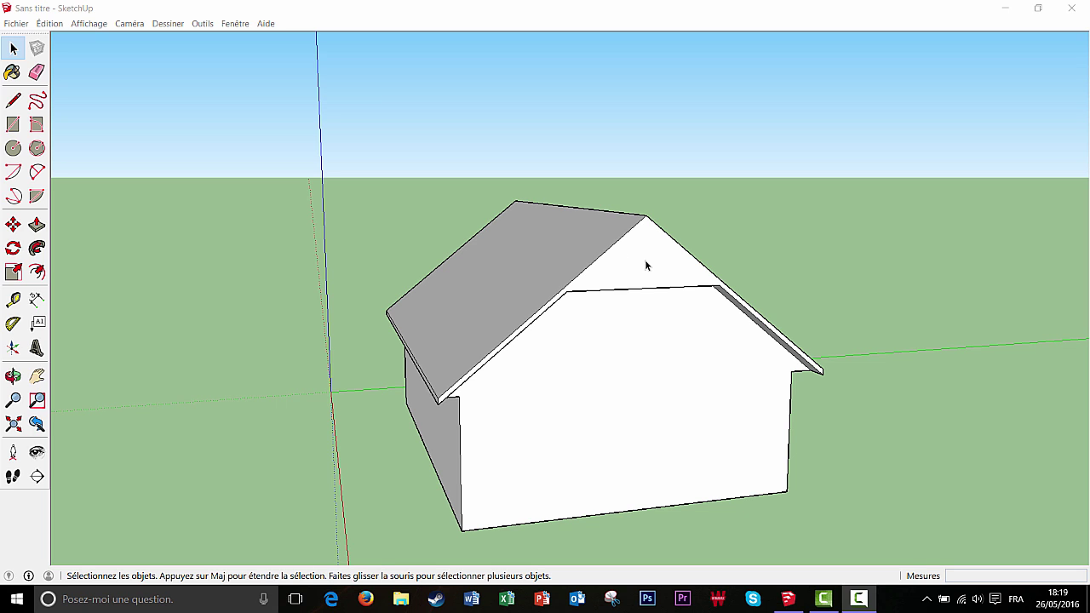
- Place a guide on the gable triangle parallel to its horizontal lower edge, 13 cm above it
{"action": "scroll", "coordinate": [651, 274], "scroll_direction": "up", "scroll_amount": 2}
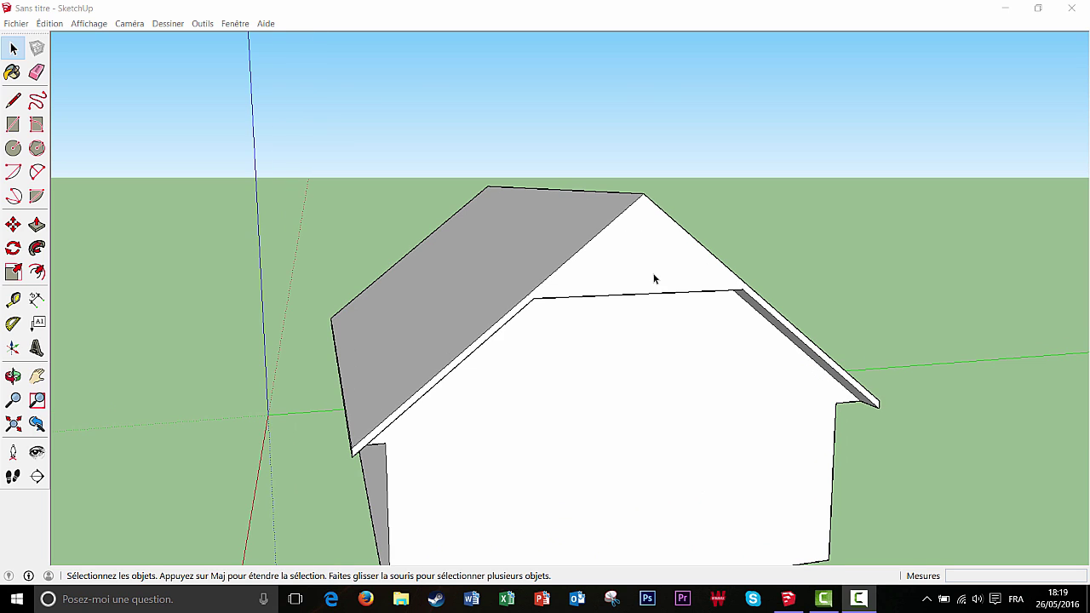
{"action": "scroll", "coordinate": [667, 299], "scroll_direction": "down", "scroll_amount": 1}
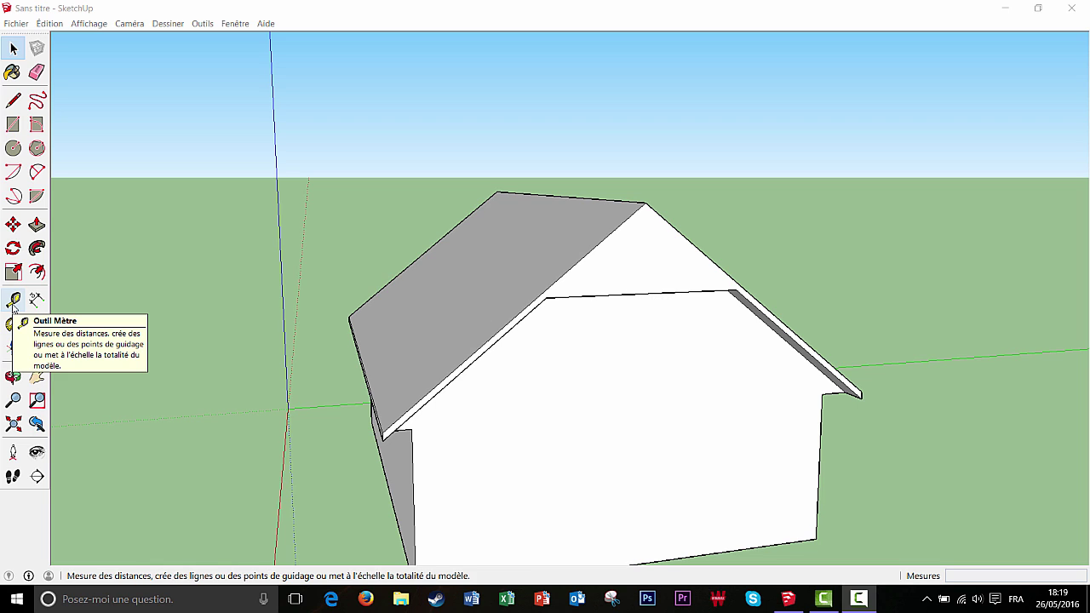
{"action": "left_click", "coordinate": [13, 303]}
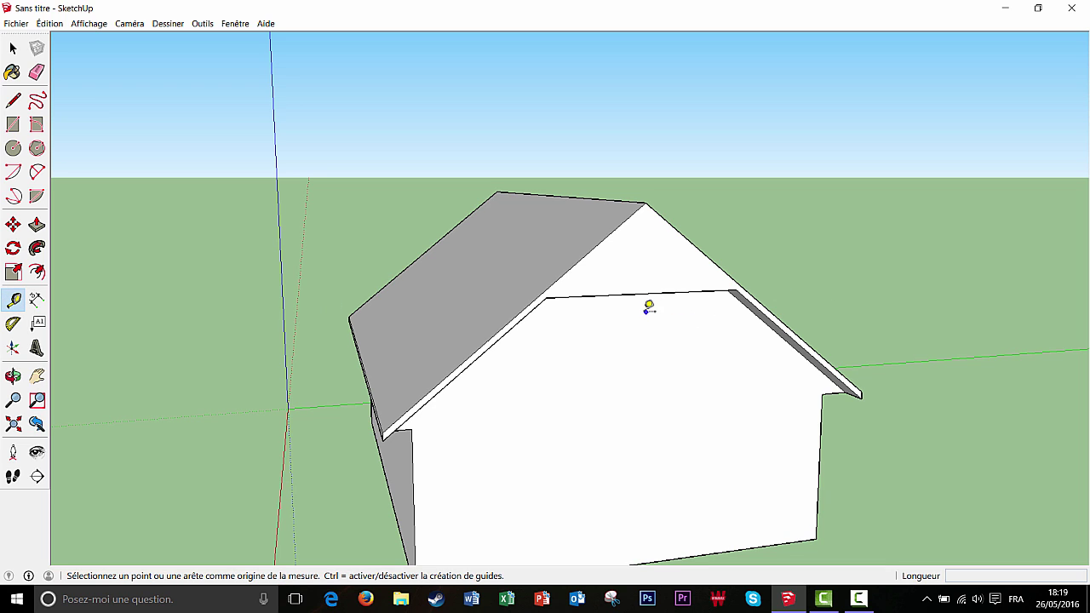
{"action": "scroll", "coordinate": [652, 304], "scroll_direction": "up", "scroll_amount": 1}
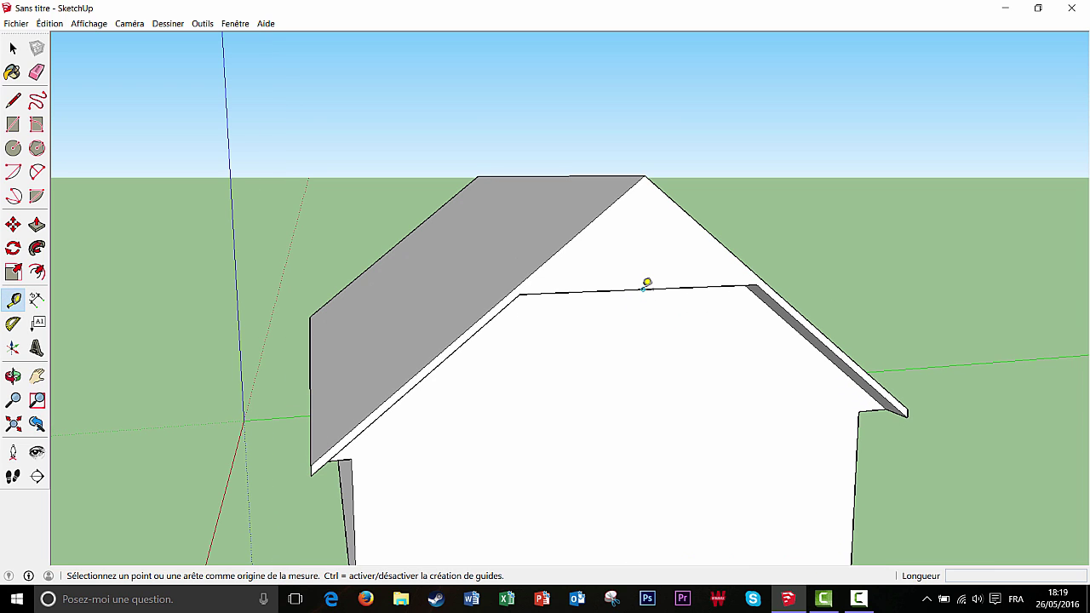
{"action": "left_click", "coordinate": [641, 290]}
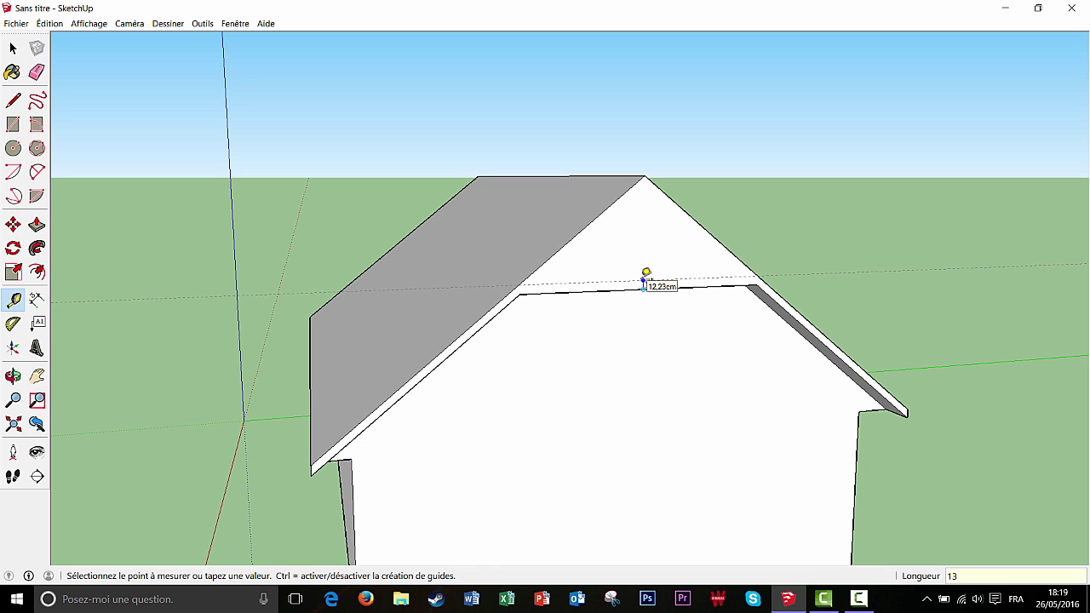
{"action": "key", "text": "Return"}
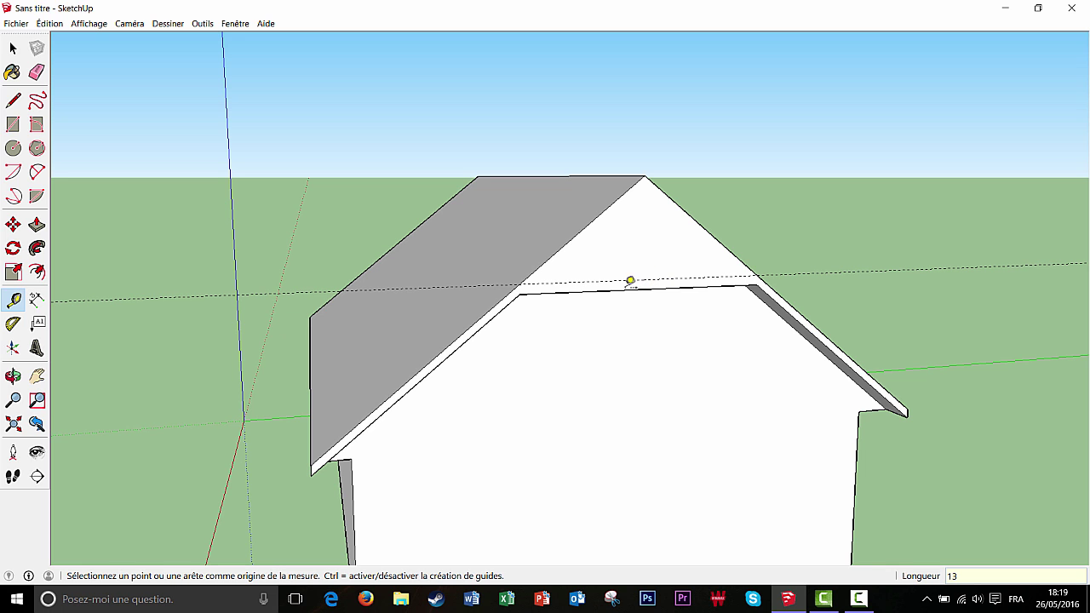
- On the opposite gable triangle, place a parallel guide 13 cm above its horizontal lower edge
{"action": "middle_click_drag", "start_coordinate": [460, 315], "coordinate": [532, 324]}
{"action": "middle_click_drag", "start_coordinate": [375, 329], "coordinate": [503, 383]}
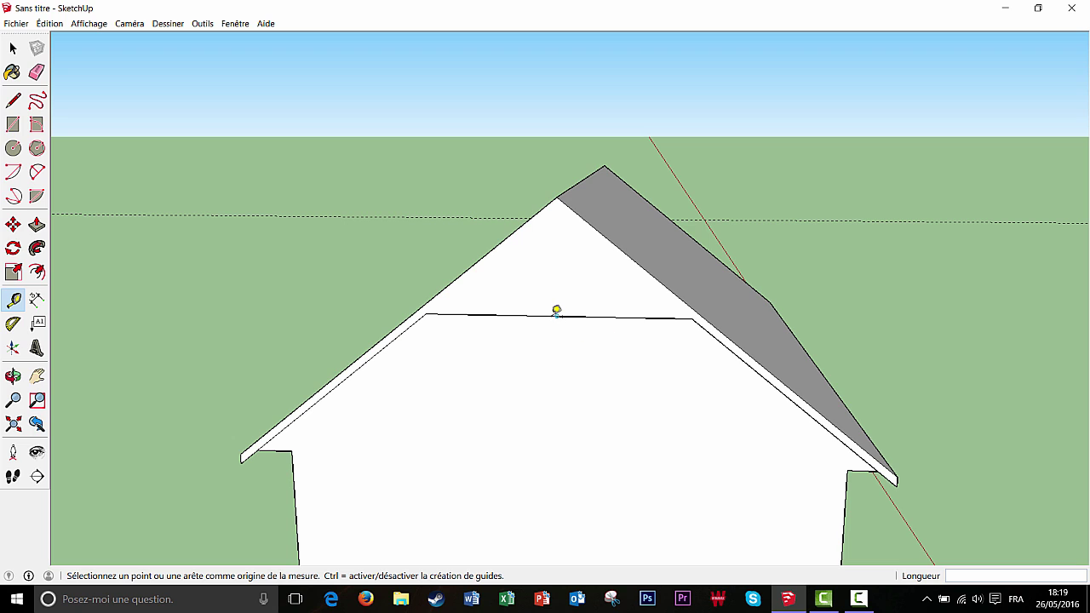
{"action": "left_click", "coordinate": [555, 315]}
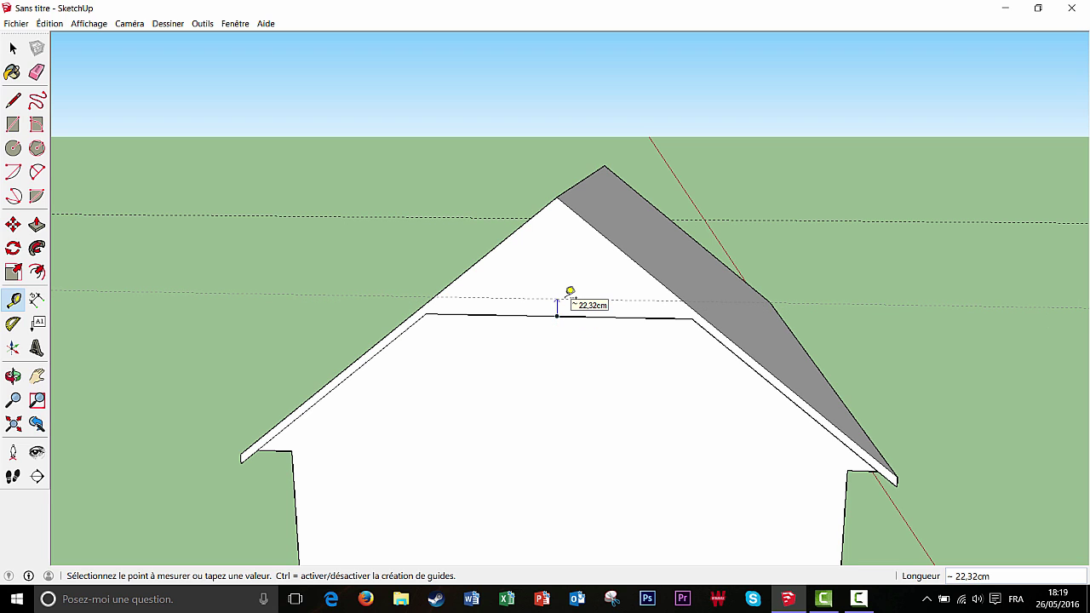
{"action": "type", "text": "13"}
{"action": "key", "text": "Return"}
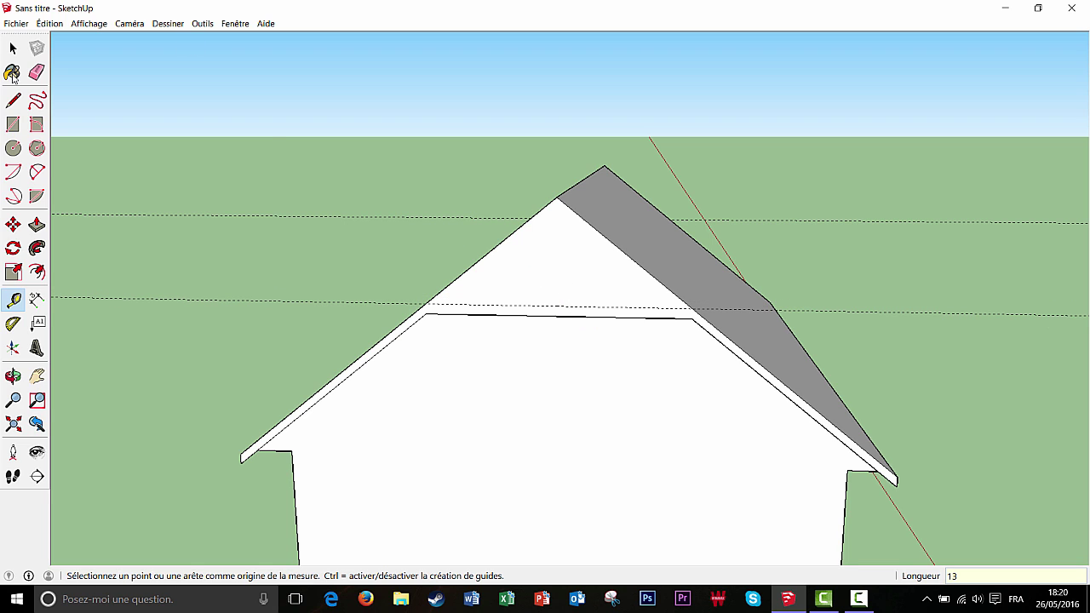
- Draw a line along the guide across the gable triangle, from one sloping roof edge to the other
{"action": "left_click", "coordinate": [15, 101]}
{"action": "scroll", "coordinate": [460, 334], "scroll_direction": "up", "scroll_amount": 3}
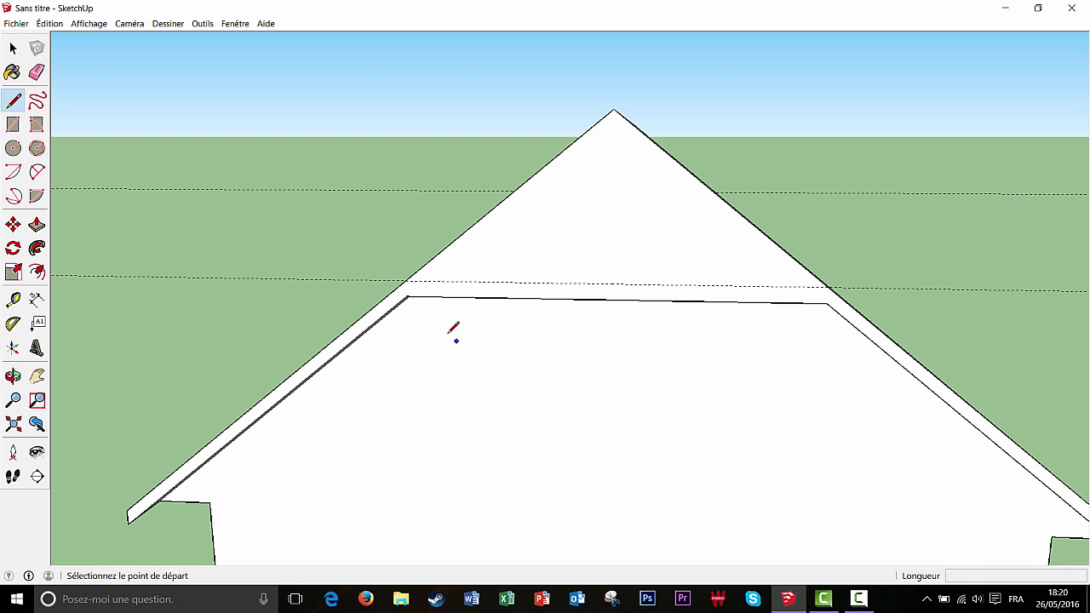
{"action": "left_click", "coordinate": [405, 280]}
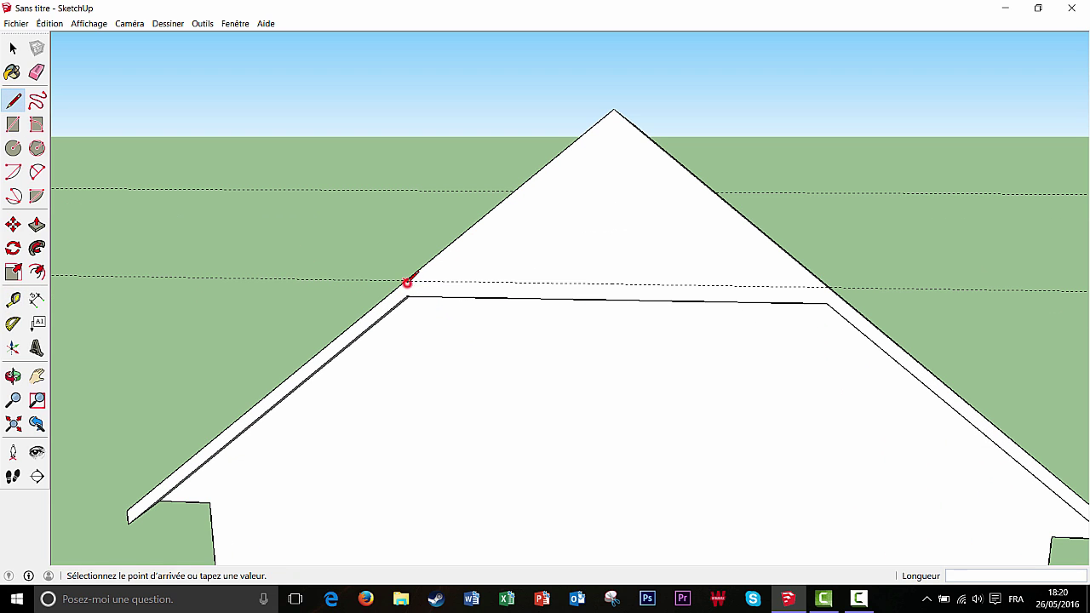
{"action": "left_click", "coordinate": [826, 287]}
- Draw the matching line along the guide on the opposite gable triangle, and erase both guides
{"action": "middle_click_drag", "start_coordinate": [868, 316], "coordinate": [711, 344]}
{"action": "scroll", "coordinate": [851, 314], "scroll_direction": "down", "scroll_amount": 5}
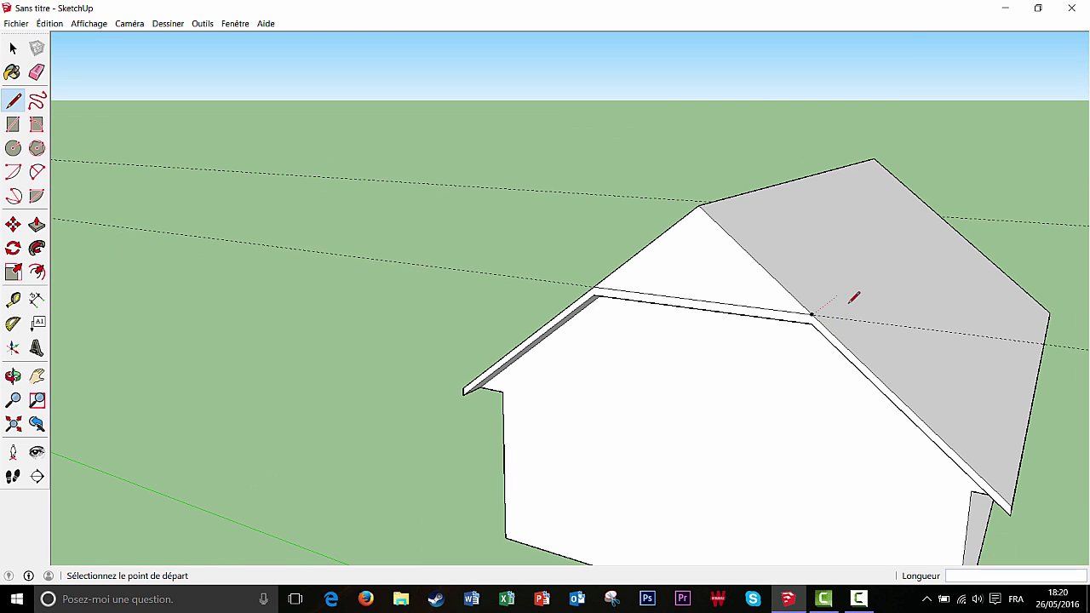
{"action": "mouse_move", "coordinate": [925, 294]}
{"action": "middle_mouse_down"}
{"action": "mouse_move", "coordinate": [499, 301]}
{"action": "mouse_move", "coordinate": [567, 301]}
{"action": "mouse_move", "coordinate": [523, 307]}
{"action": "mouse_move", "coordinate": [492, 285]}
{"action": "middle_mouse_up"}
{"action": "left_click", "coordinate": [423, 268]}
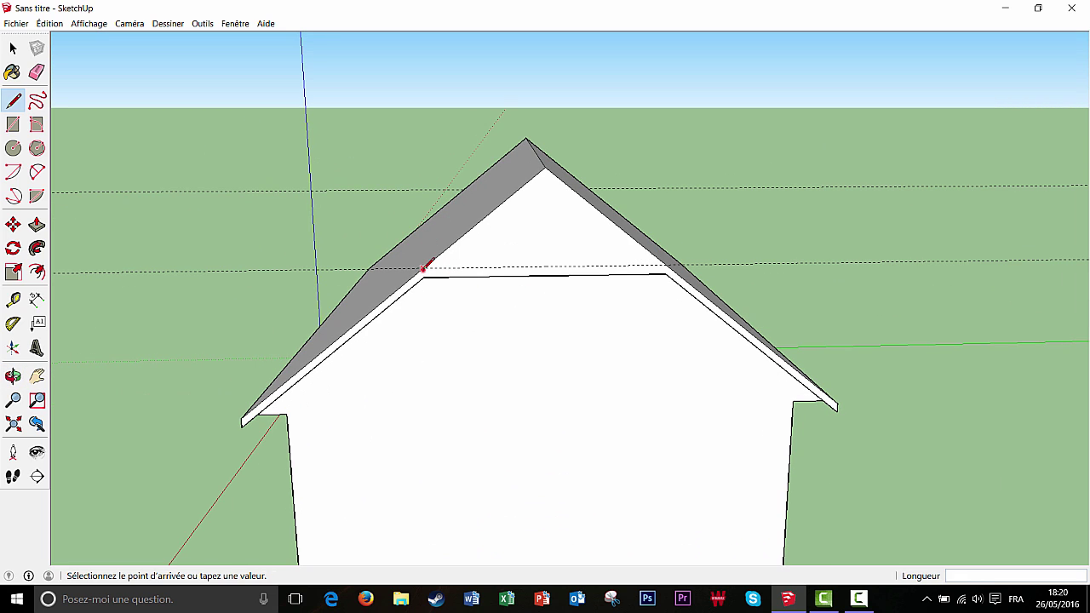
{"action": "left_click", "coordinate": [669, 263]}
{"action": "scroll", "coordinate": [586, 335], "scroll_direction": "down", "scroll_amount": 1}
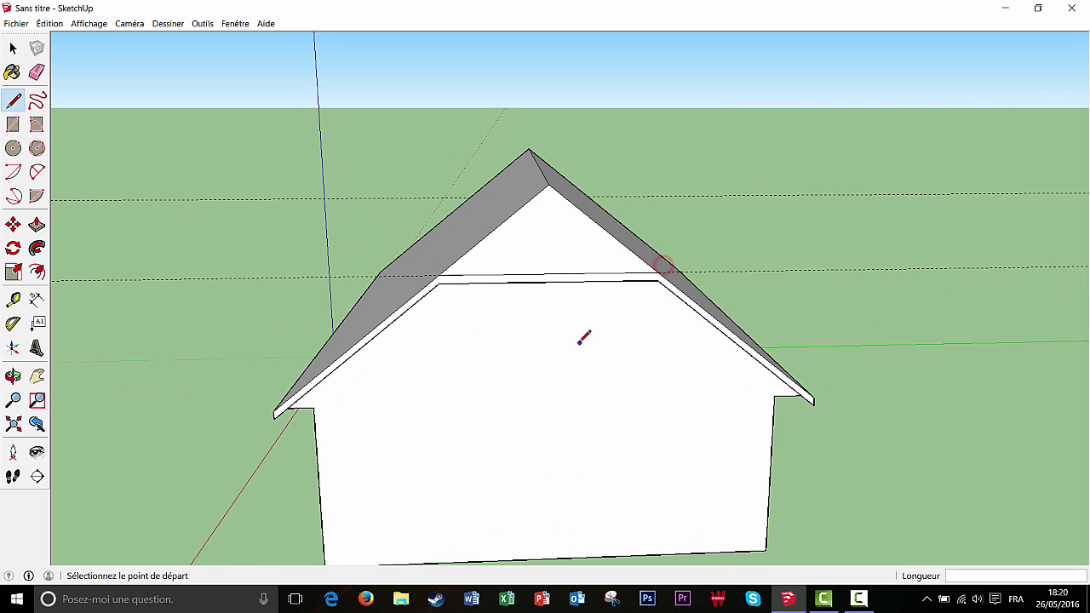
{"action": "left_click", "coordinate": [36, 72]}
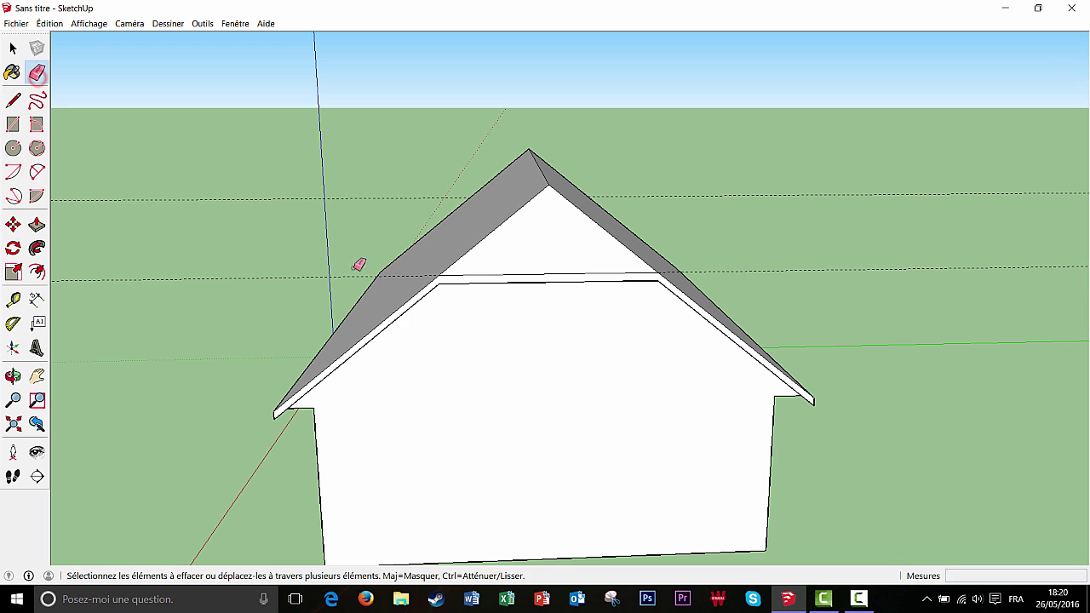
{"action": "left_click", "coordinate": [377, 199]}
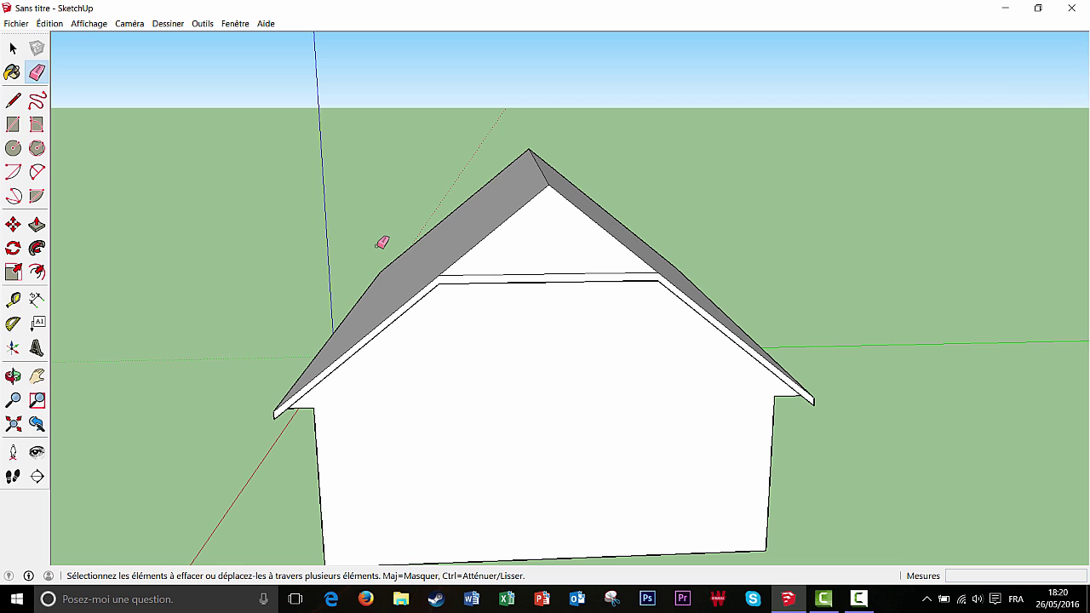
- Move the ridge endpoint at this gable 100 cm inward along the red axis to slope the upper triangle
{"action": "left_click", "coordinate": [14, 224]}
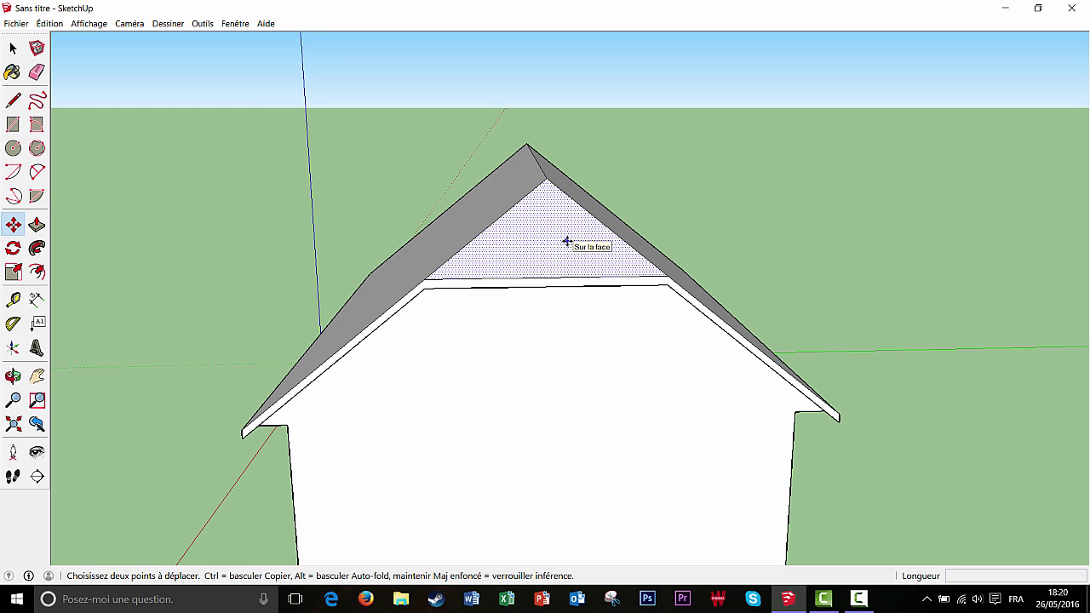
{"action": "middle_click_drag", "start_coordinate": [584, 258], "coordinate": [594, 304]}
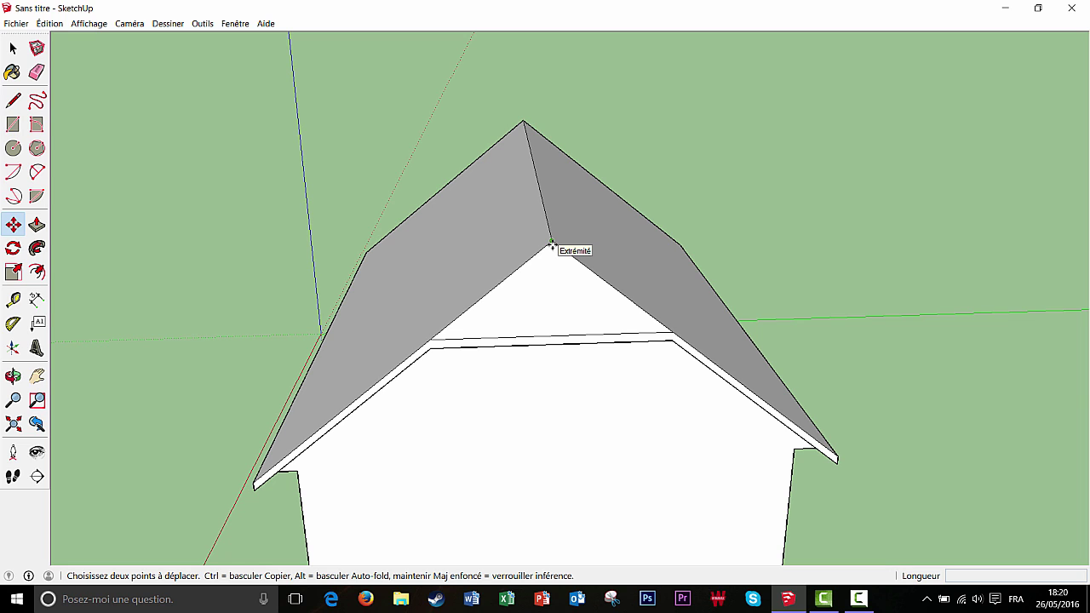
{"action": "left_click", "coordinate": [552, 245]}
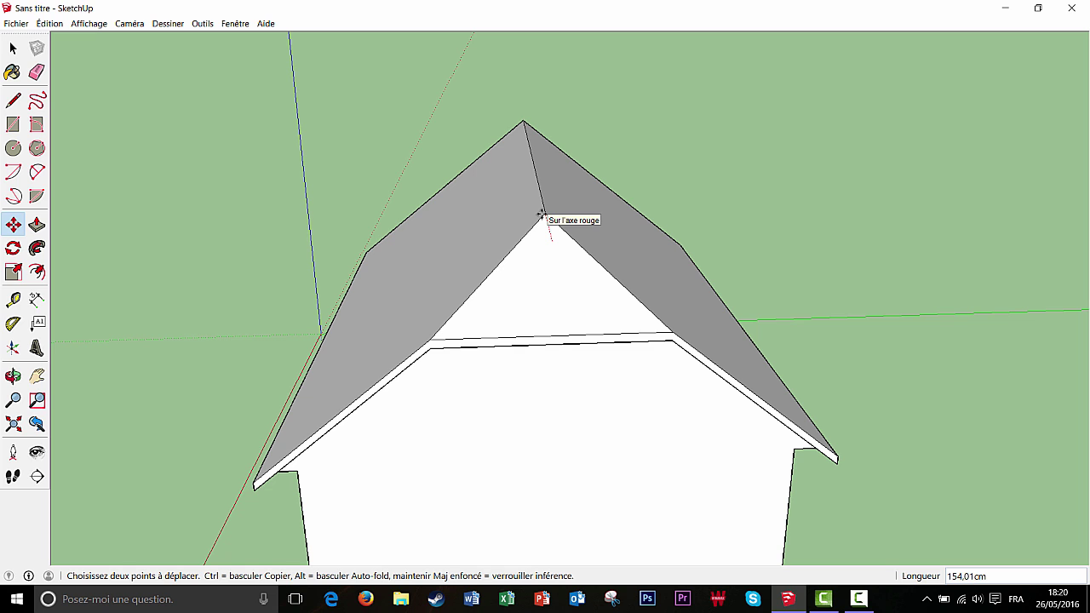
{"action": "type", "text": "100"}
{"action": "key", "text": "Return"}
- Move the ridge endpoint at the opposite gable 100 cm inward along the red axis
{"action": "middle_click_drag", "start_coordinate": [548, 280], "coordinate": [593, 312]}
{"action": "left_click", "coordinate": [565, 258]}
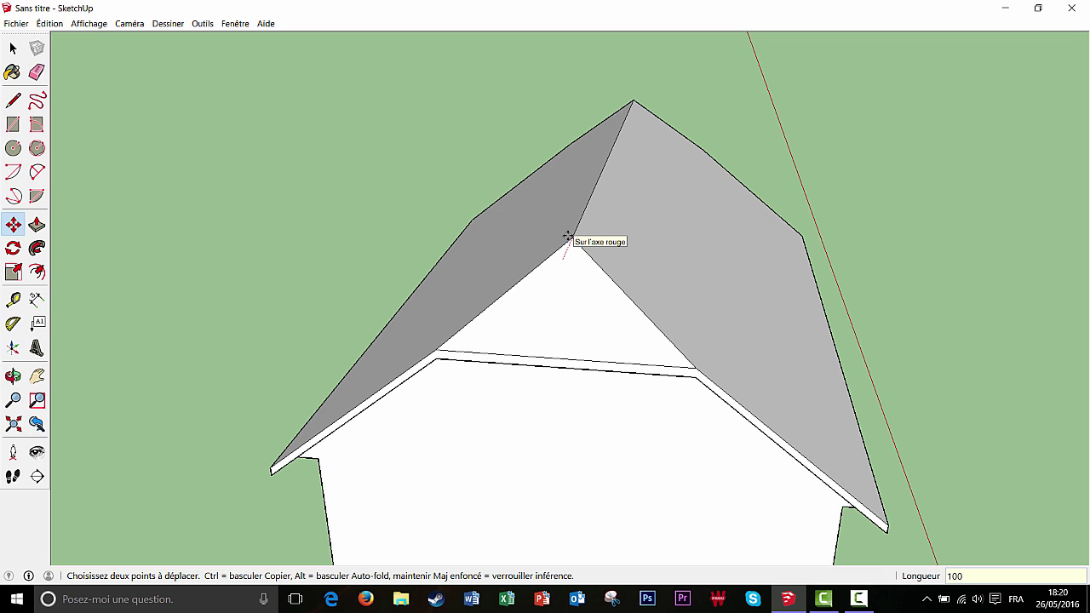
{"action": "type", "text": "100"}
{"action": "key", "text": "Return"}
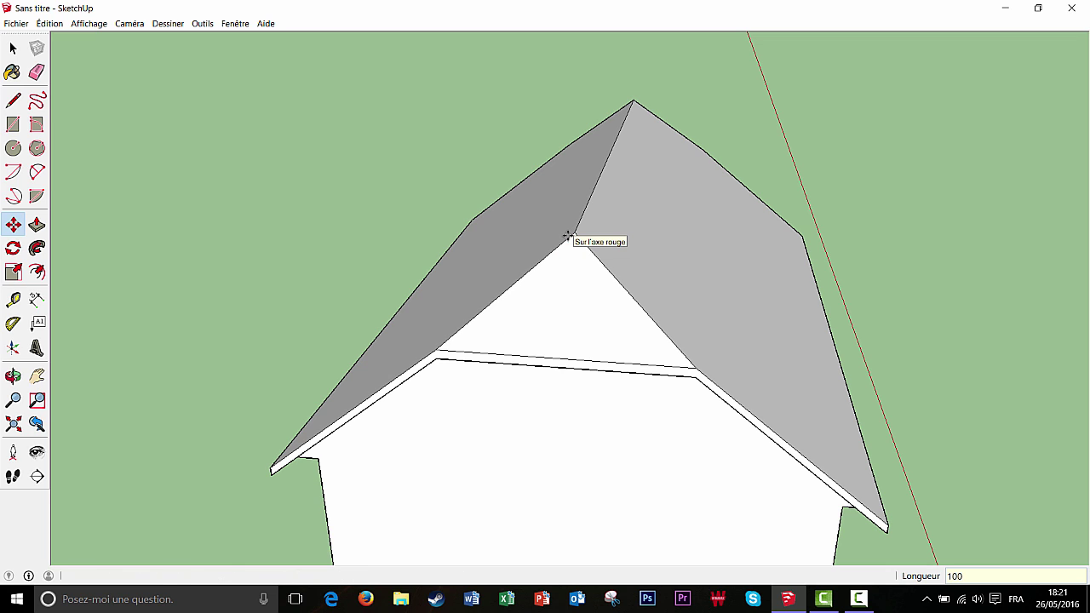
{"action": "scroll", "coordinate": [594, 253], "scroll_direction": "down", "scroll_amount": 2}
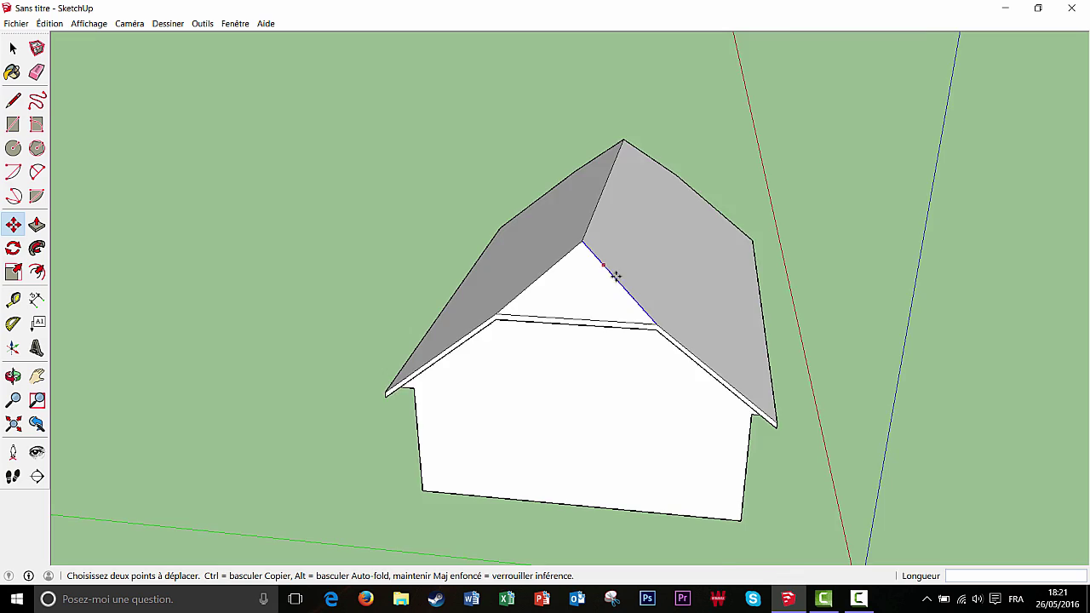
- Examine the sloped roof ends and overhangs from several sides of the house
{"action": "middle_click_drag", "start_coordinate": [615, 276], "coordinate": [277, 209]}
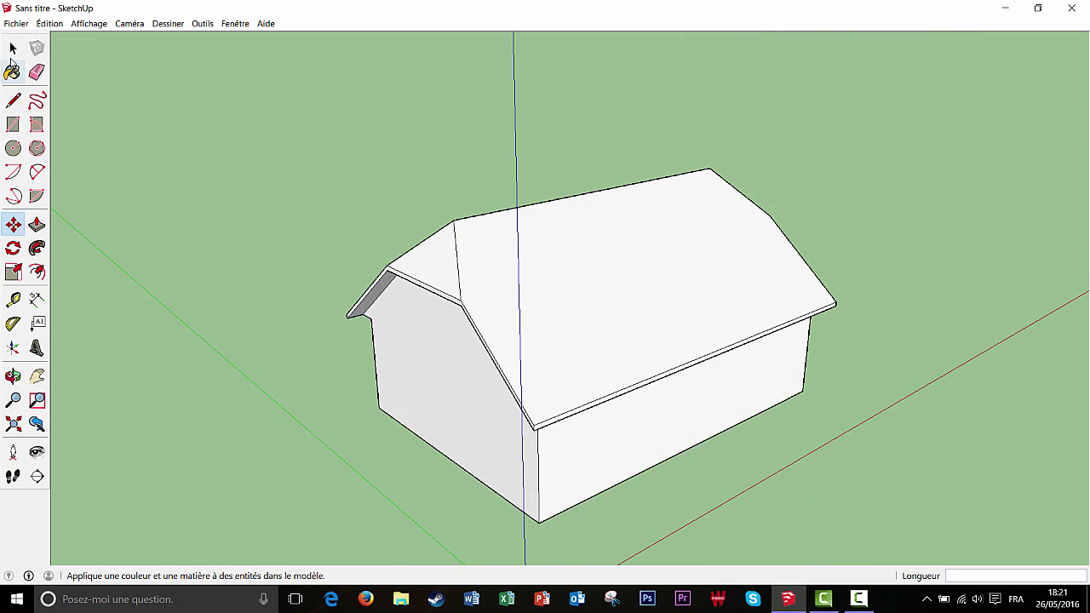
{"action": "left_click", "coordinate": [10, 48]}
{"action": "middle_click_drag", "start_coordinate": [608, 294], "coordinate": [682, 324]}
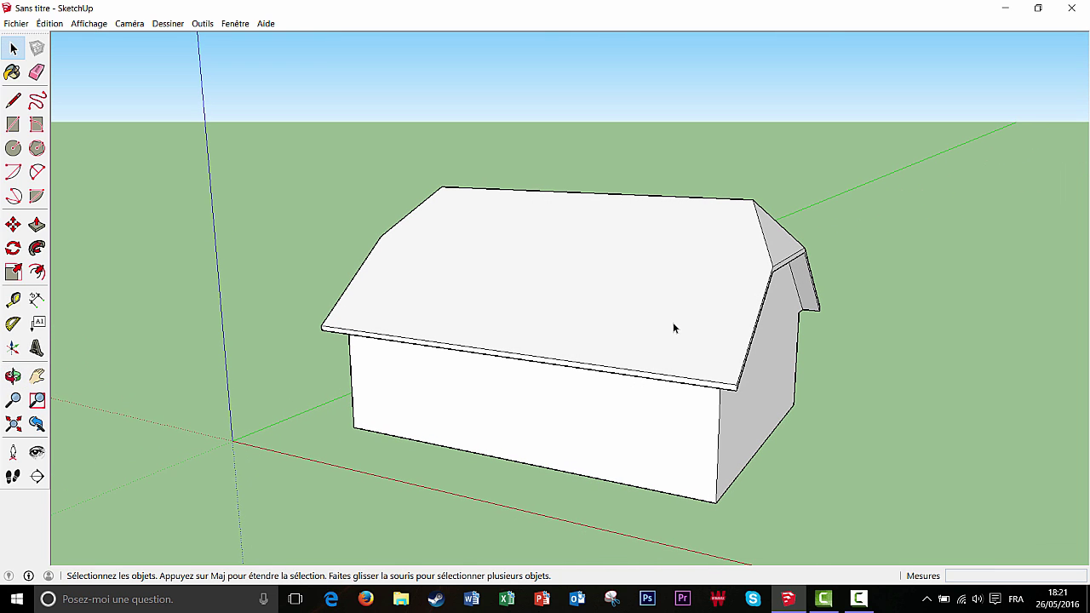
{"action": "middle_click_drag", "start_coordinate": [728, 331], "coordinate": [663, 348]}
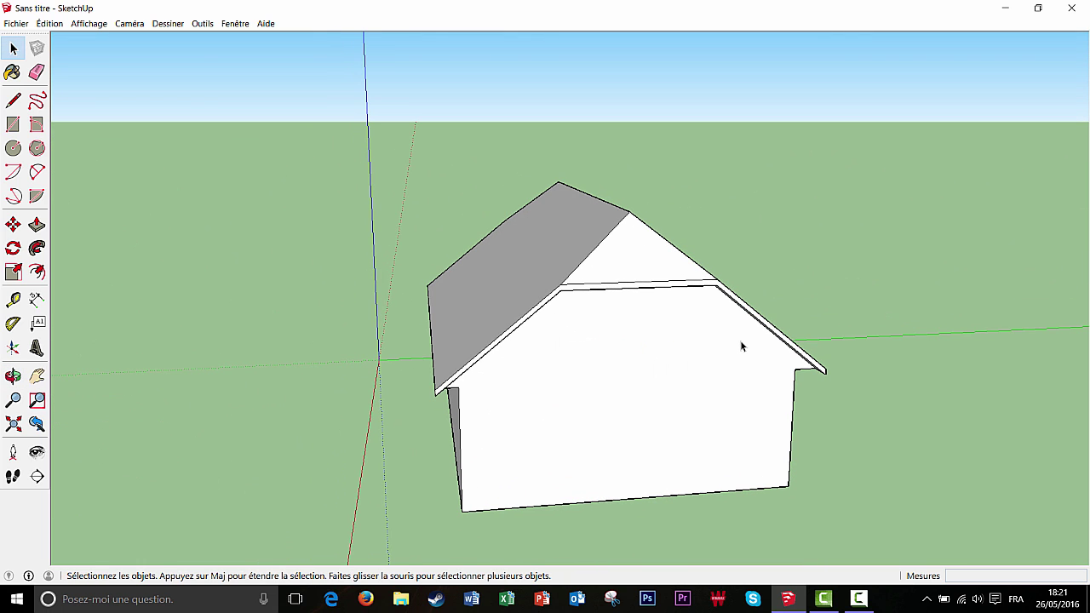
{"action": "middle_click_drag", "start_coordinate": [740, 343], "coordinate": [673, 347]}
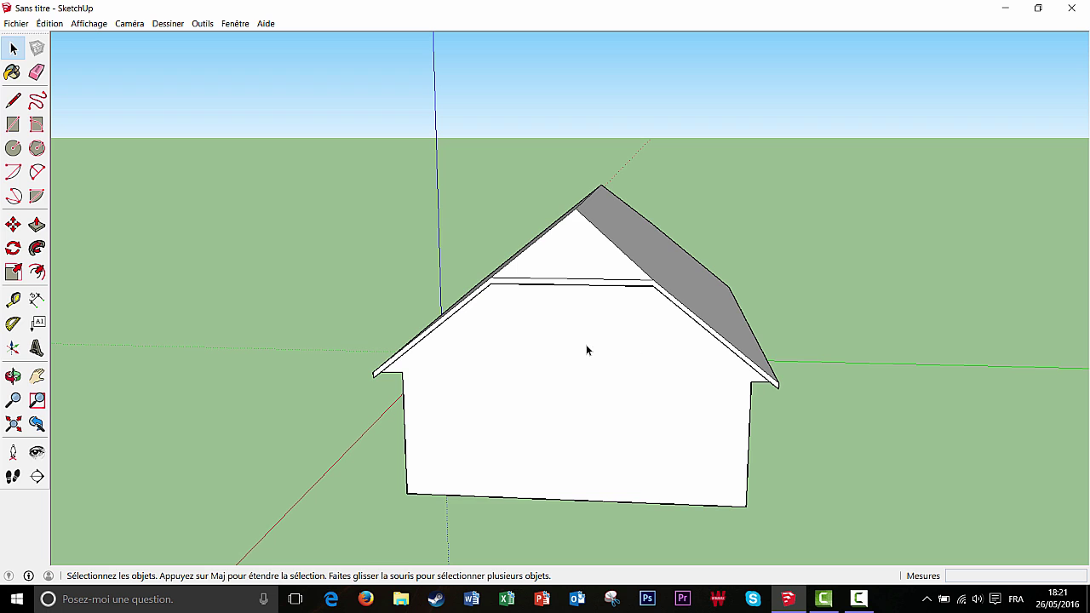
{"action": "middle_click_drag", "start_coordinate": [585, 350], "coordinate": [644, 353]}
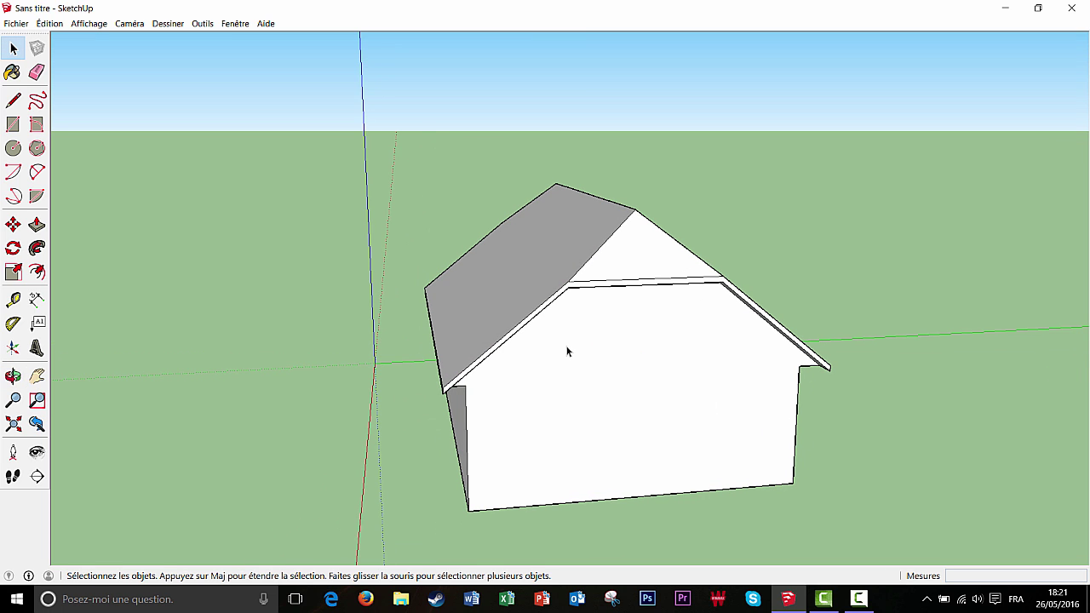
{"action": "middle_click_drag", "start_coordinate": [560, 352], "coordinate": [612, 349]}
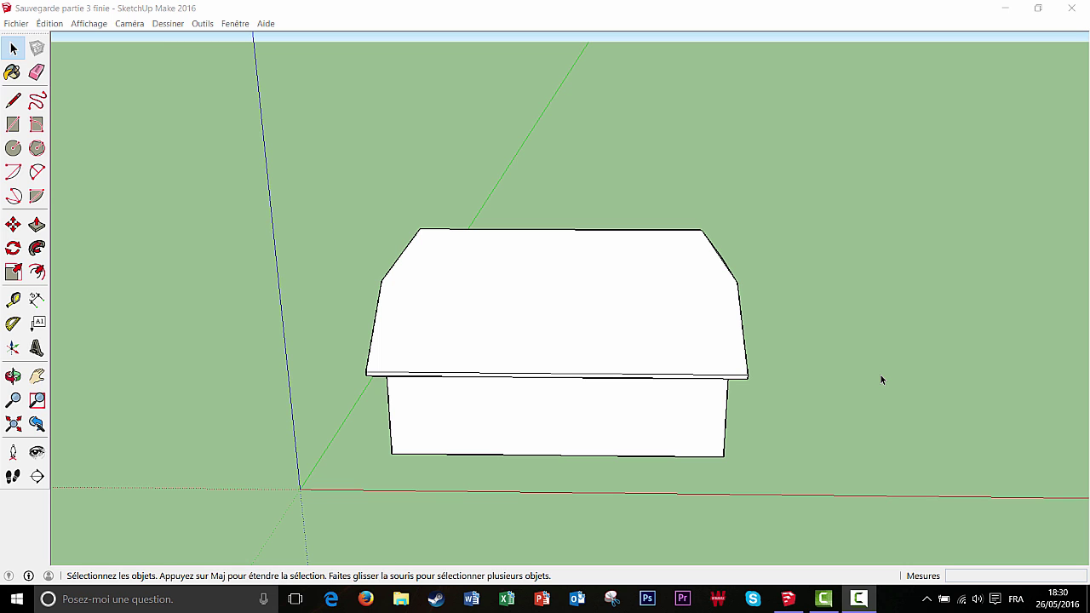
- Place horizontal guides on the long front wall, one 90 cm above its base edge and another 135 cm above that guide
{"action": "middle_click_drag", "start_coordinate": [887, 389], "coordinate": [894, 332]}
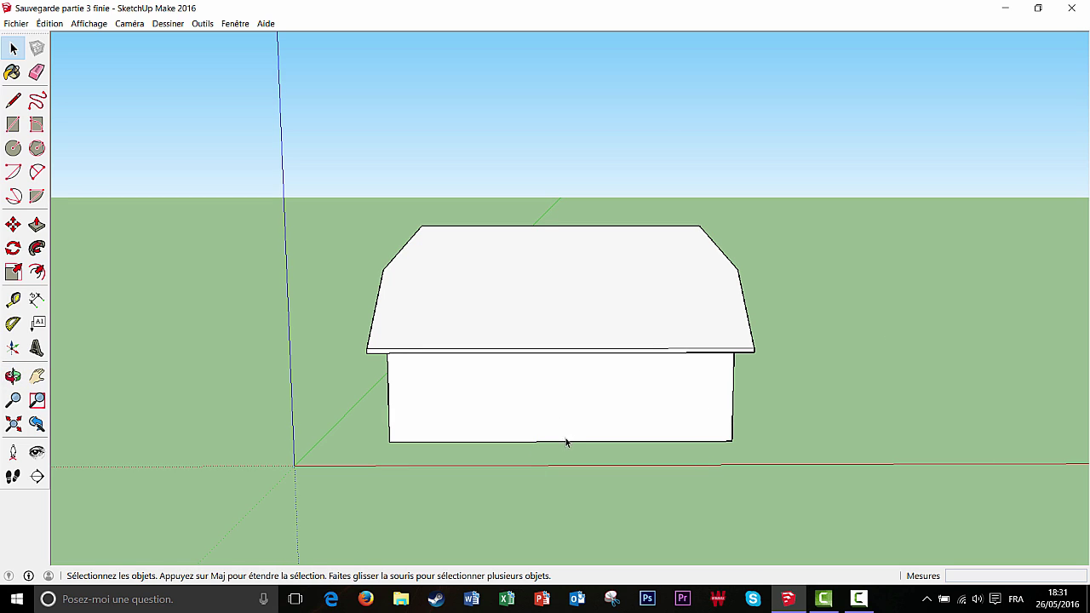
{"action": "left_click", "coordinate": [12, 299]}
{"action": "scroll", "coordinate": [567, 431], "scroll_direction": "up", "scroll_amount": 4}
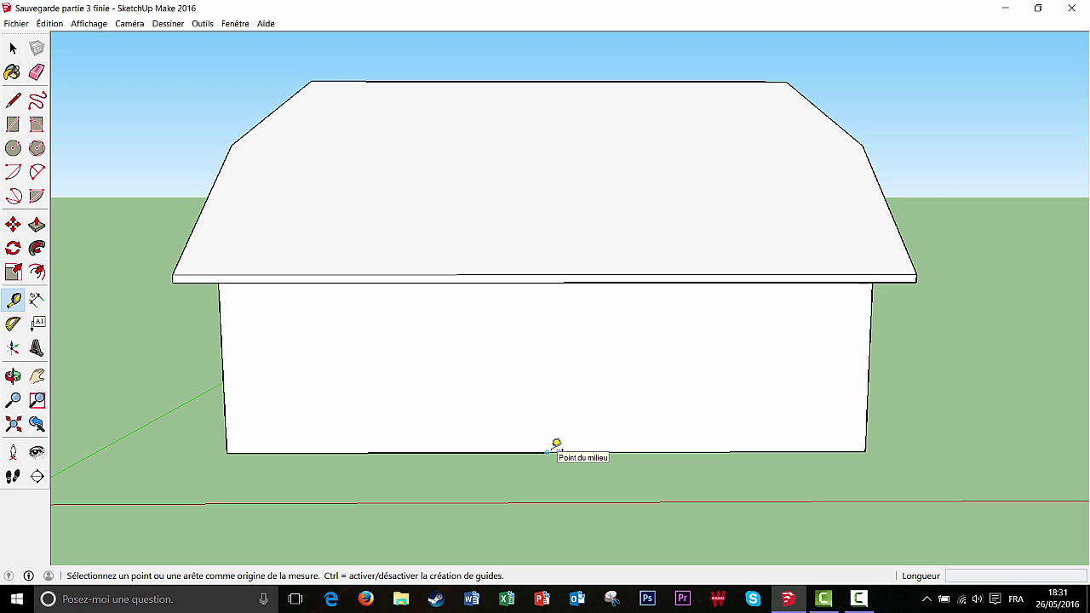
{"action": "left_click", "coordinate": [549, 451]}
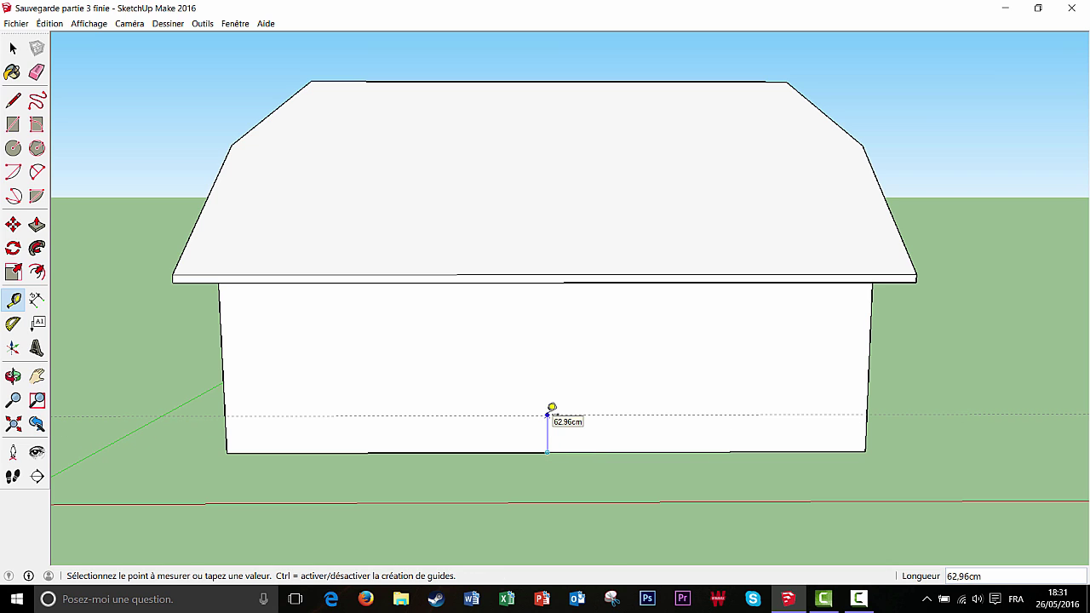
{"action": "type", "text": "90"}
{"action": "key", "text": "Return"}
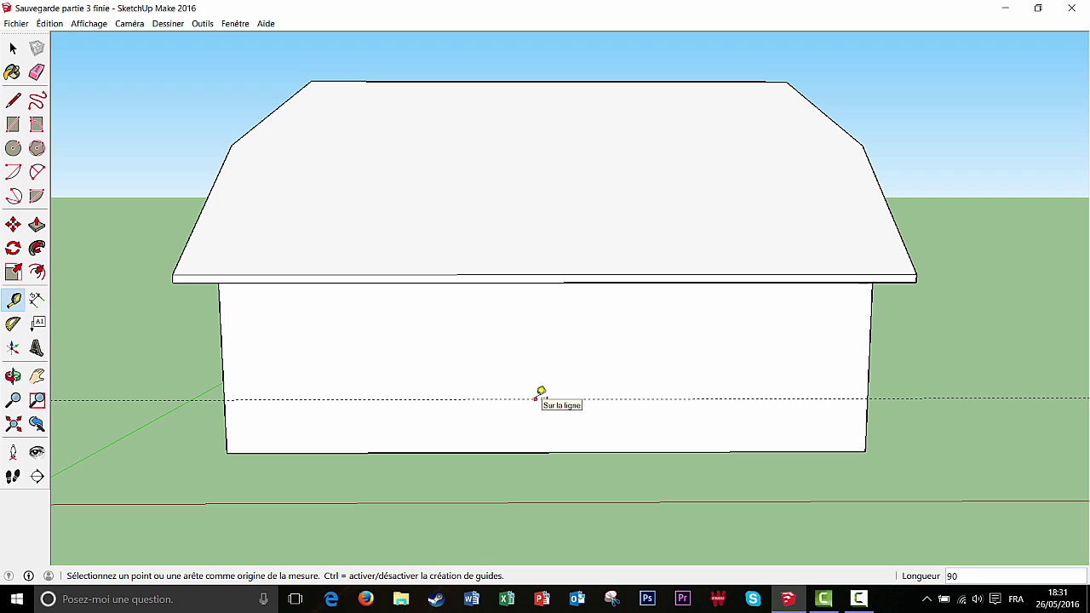
{"action": "left_click", "coordinate": [534, 397]}
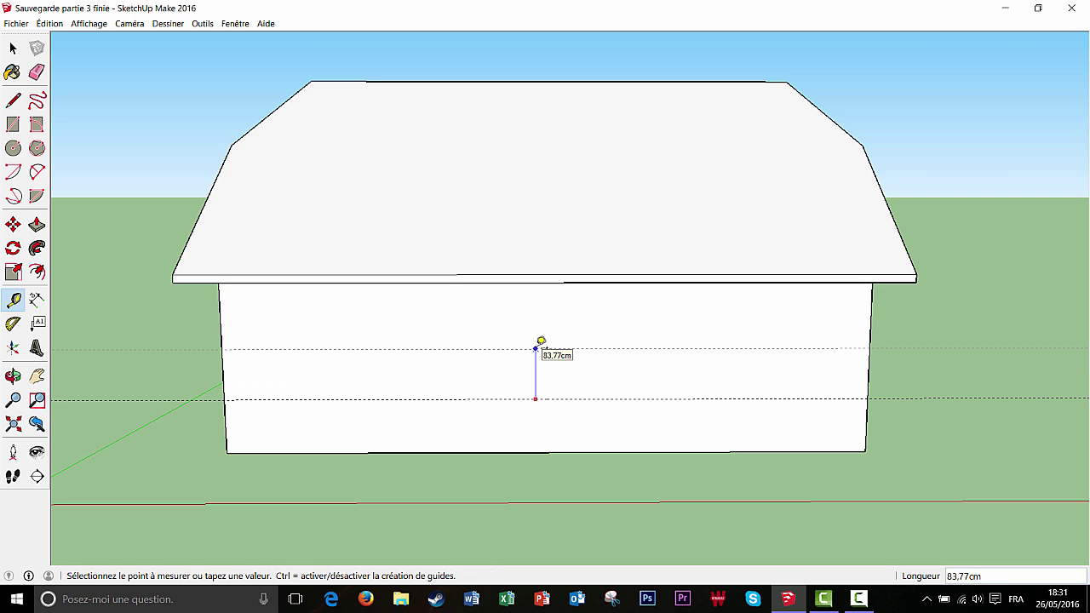
{"action": "type", "text": "135"}
{"action": "key", "text": "Return"}
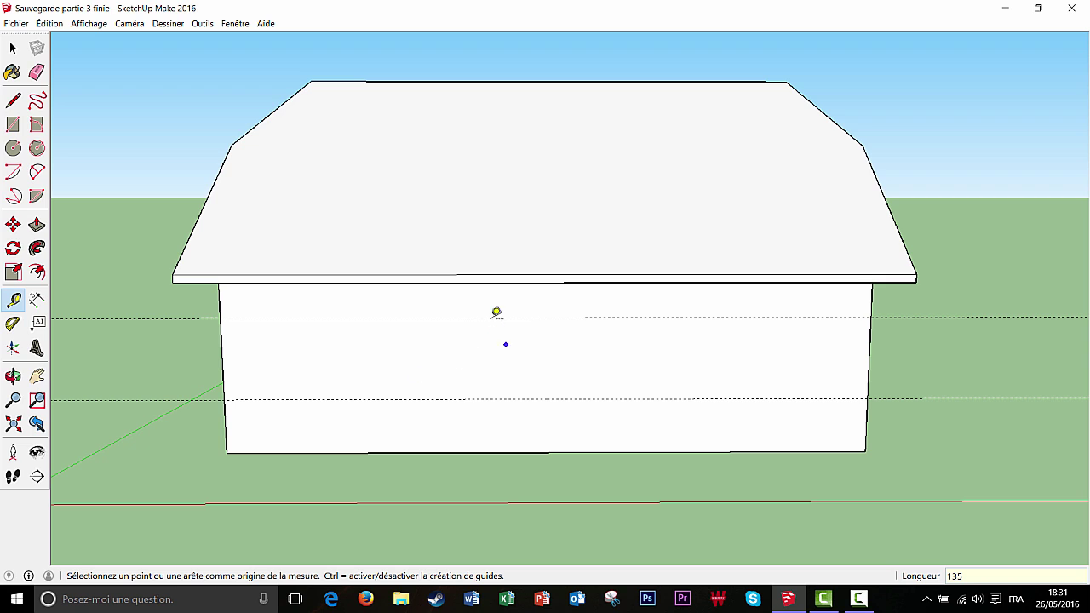
- Place two vertical guides on the long front wall, each 124 cm inward from one of its side edges
{"action": "left_click", "coordinate": [223, 360]}
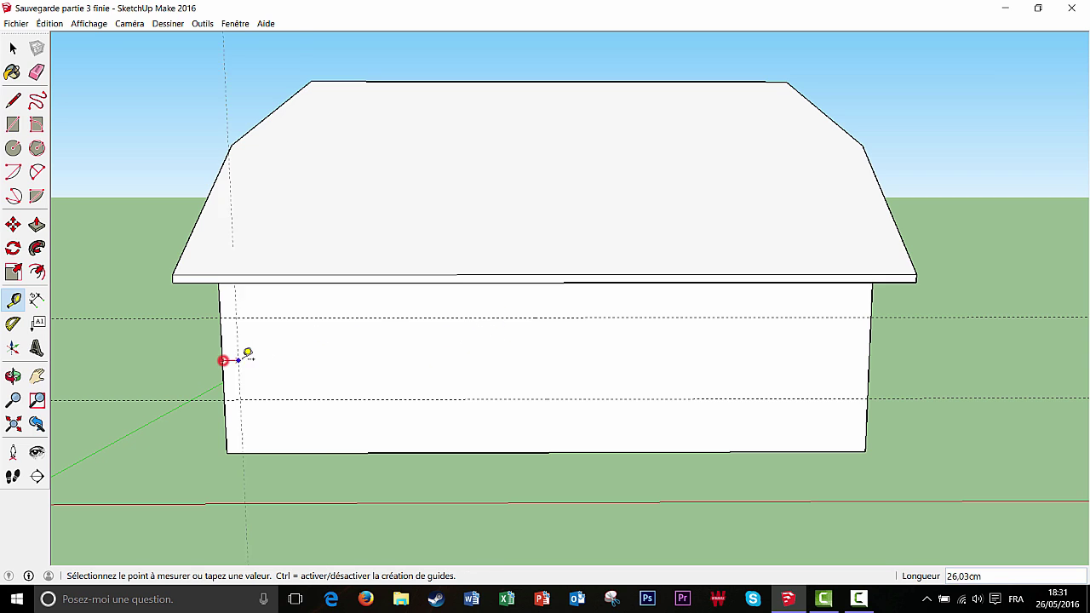
{"action": "type", "text": "124"}
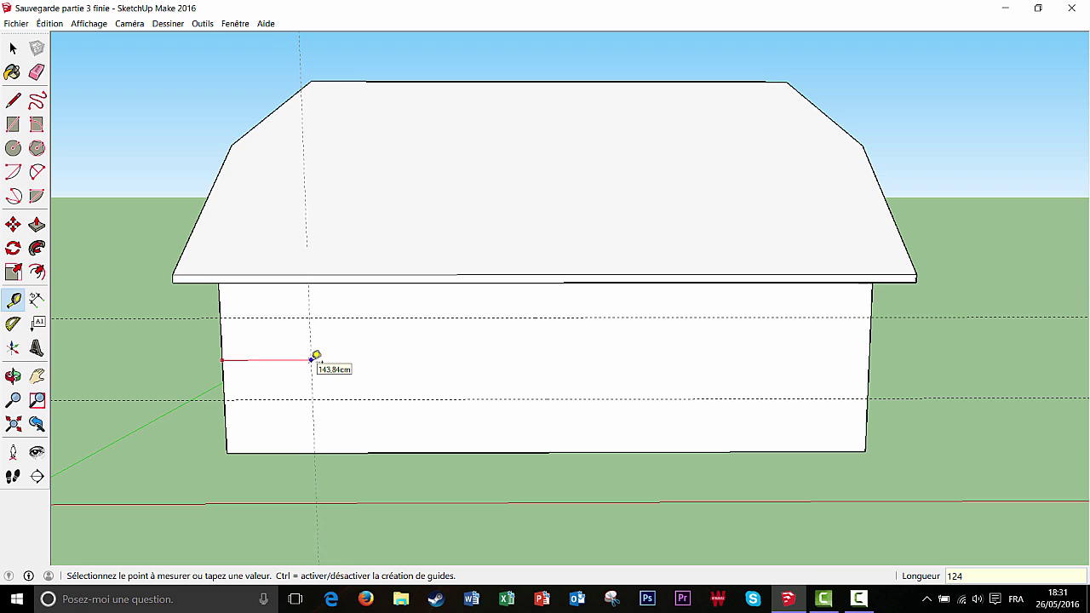
{"action": "key", "text": "Return"}
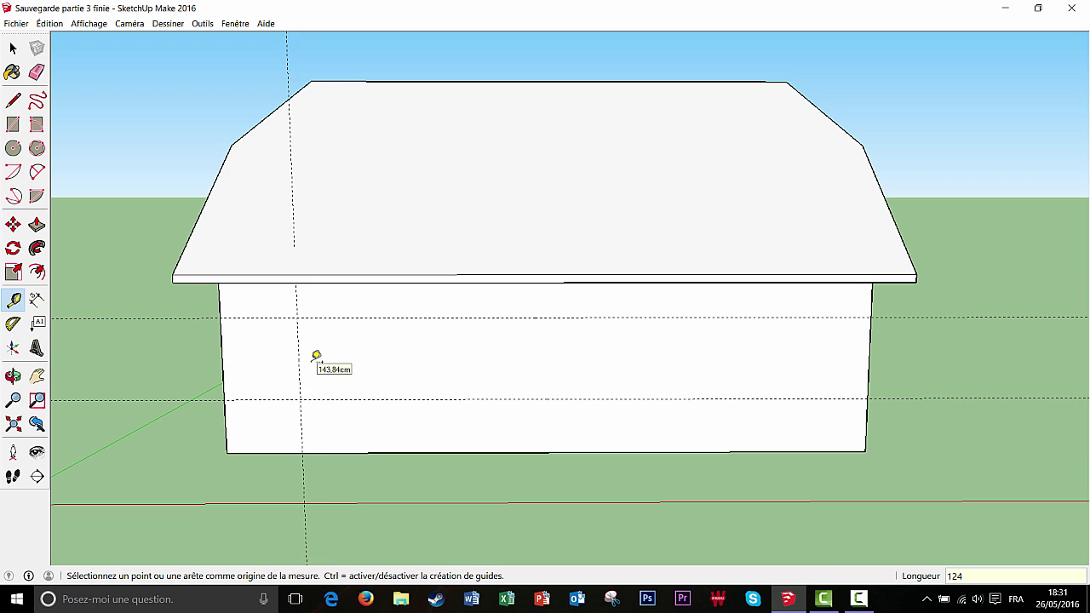
{"action": "left_click", "coordinate": [869, 354]}
{"action": "type", "text": "12"}
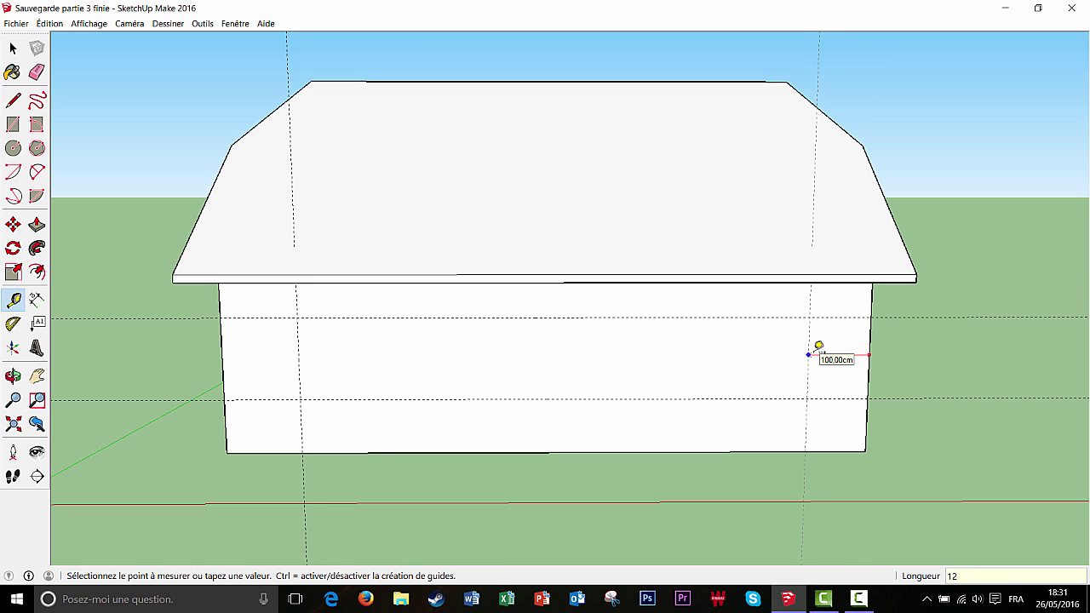
{"action": "key", "text": "Return"}
- On the opposite long wall, place horizontal guides 90 cm above the base edge and 135 cm above that guide
{"action": "middle_click_drag", "start_coordinate": [792, 344], "coordinate": [551, 342]}
{"action": "scroll", "coordinate": [551, 342], "scroll_direction": "up", "scroll_amount": 1}
{"action": "left_click", "coordinate": [616, 458]}
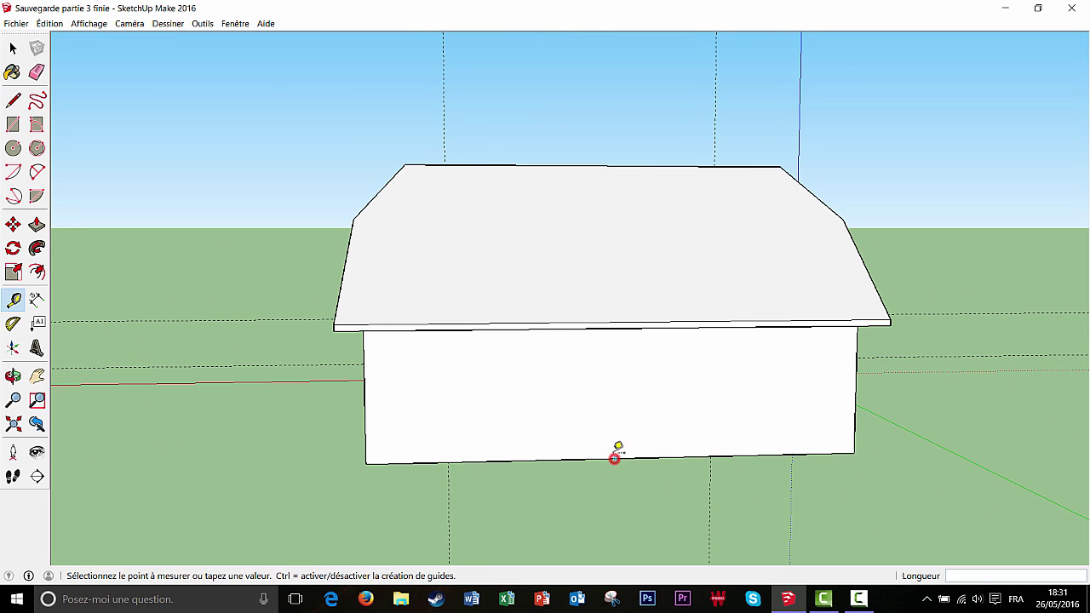
{"action": "type", "text": "90"}
{"action": "key", "text": "Return"}
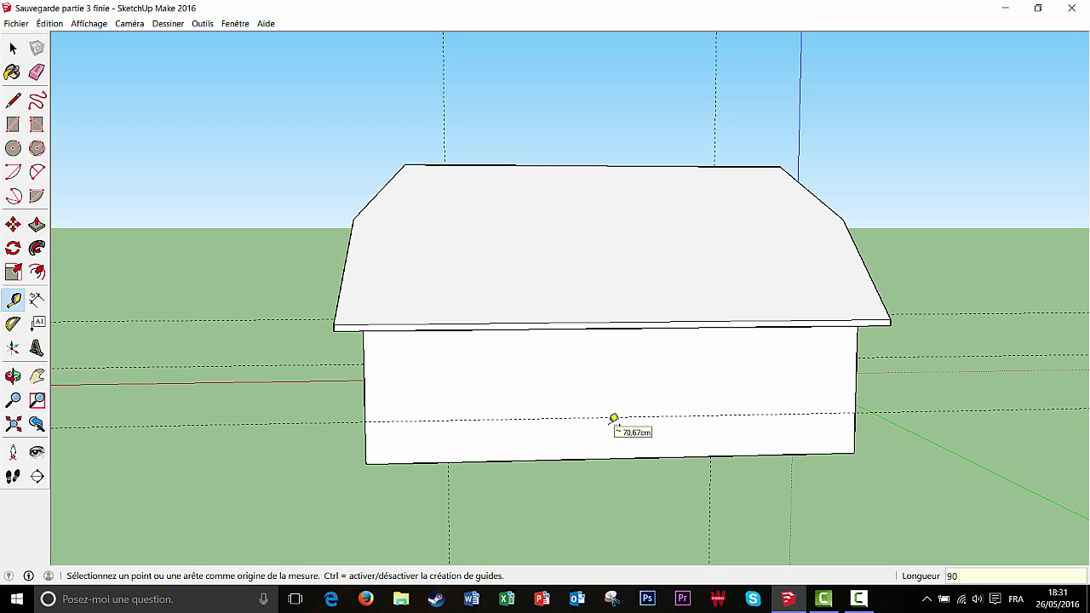
{"action": "left_click", "coordinate": [606, 418]}
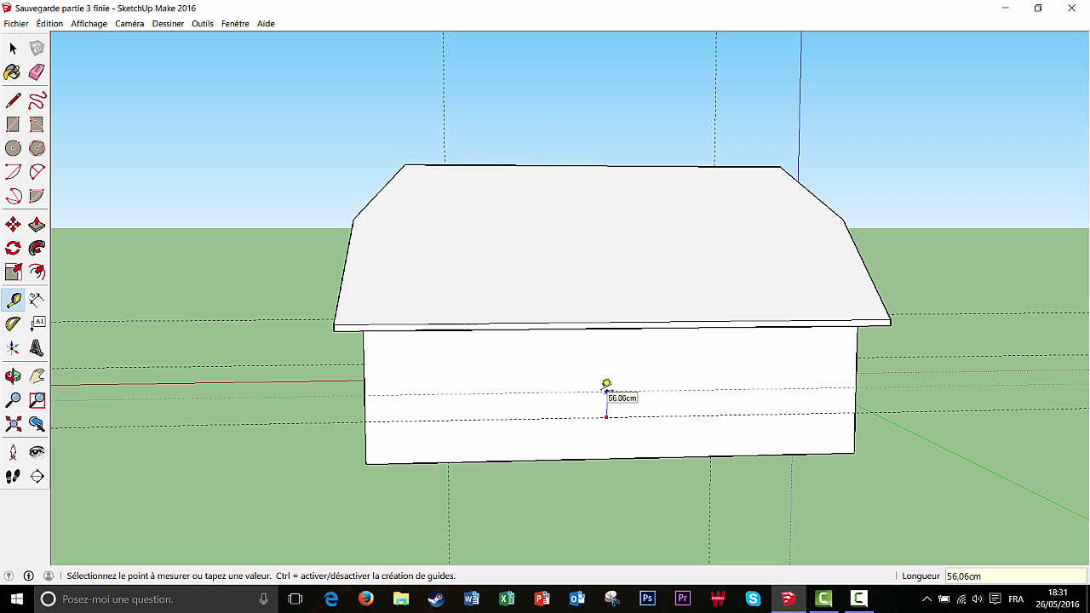
{"action": "type", "text": "135"}
{"action": "key", "text": "Return"}
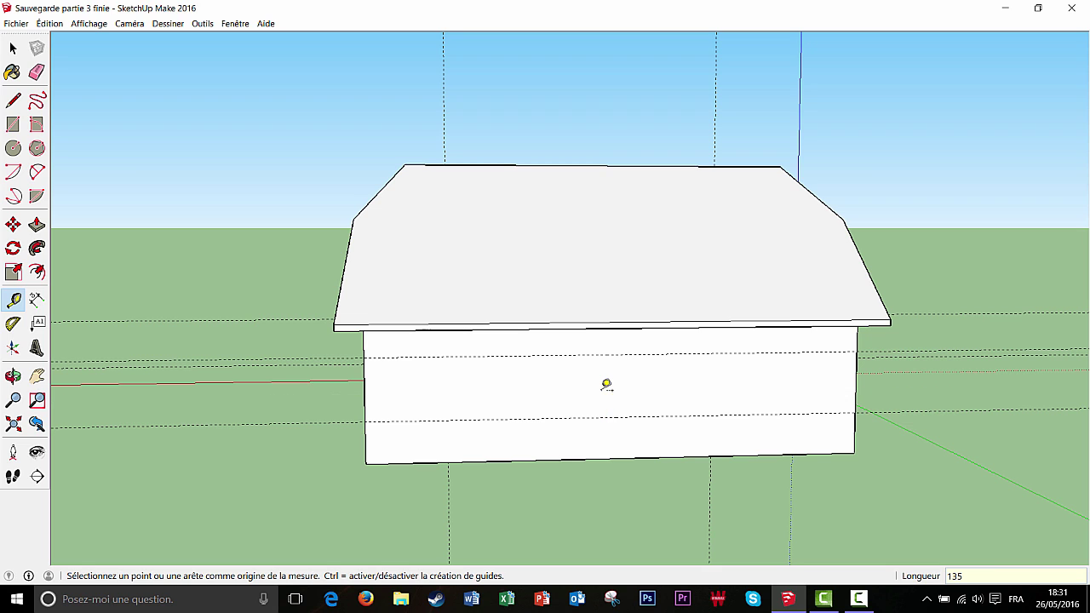
- Place a vertical guide on this rear wall, 124 cm inward from its left side edge
{"action": "left_click", "coordinate": [365, 385]}
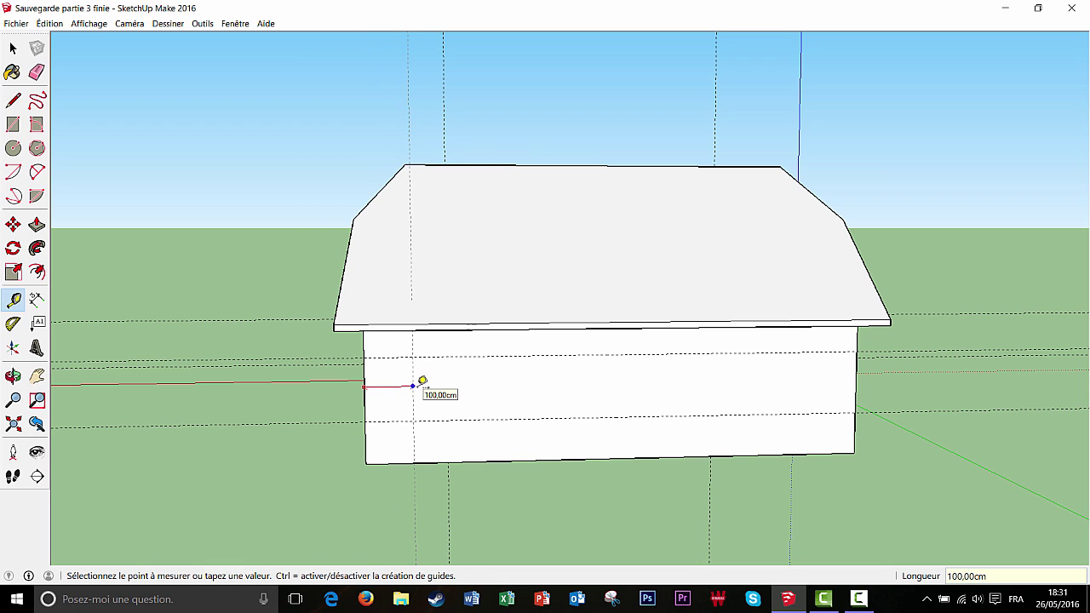
{"action": "type", "text": "124"}
{"action": "key", "text": "Return"}
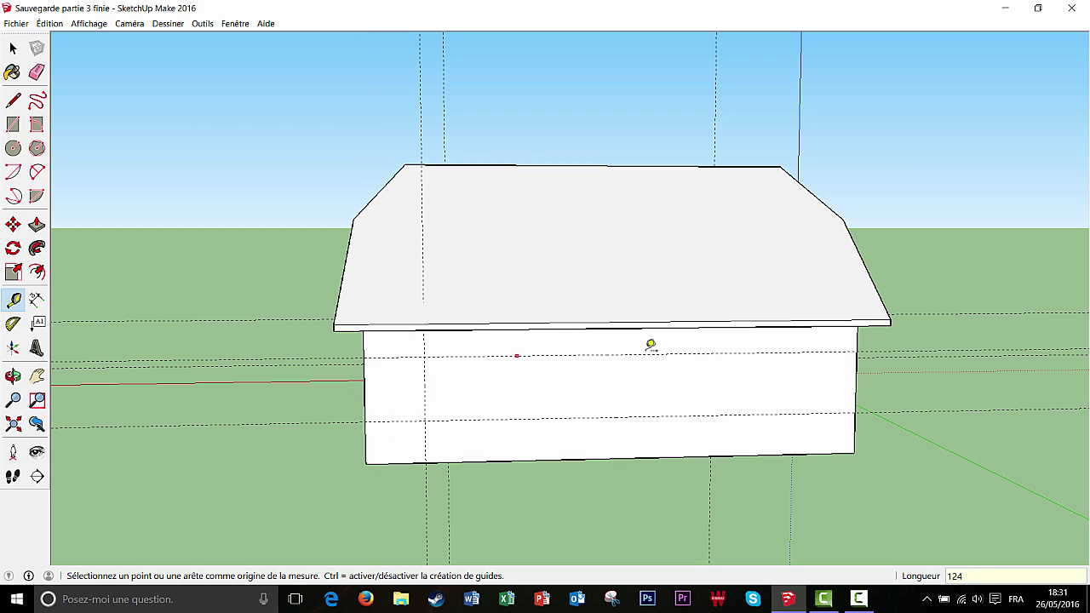
- Place a second vertical guide on the rear wall, 124 cm inward from its right side edge
{"action": "left_click", "coordinate": [861, 378]}
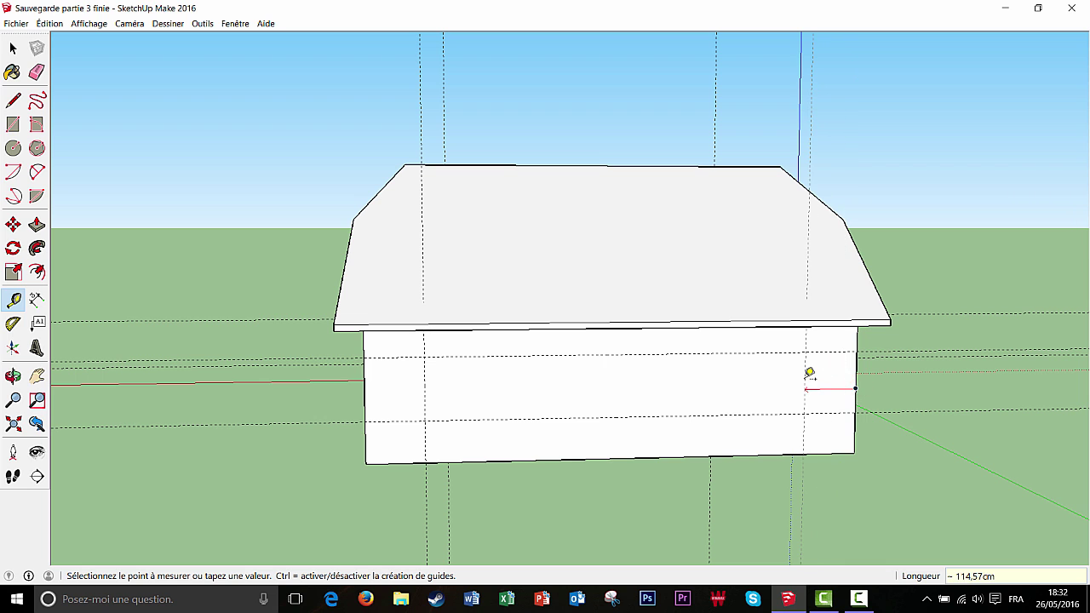
{"action": "type", "text": "124"}
{"action": "key", "text": "Return"}
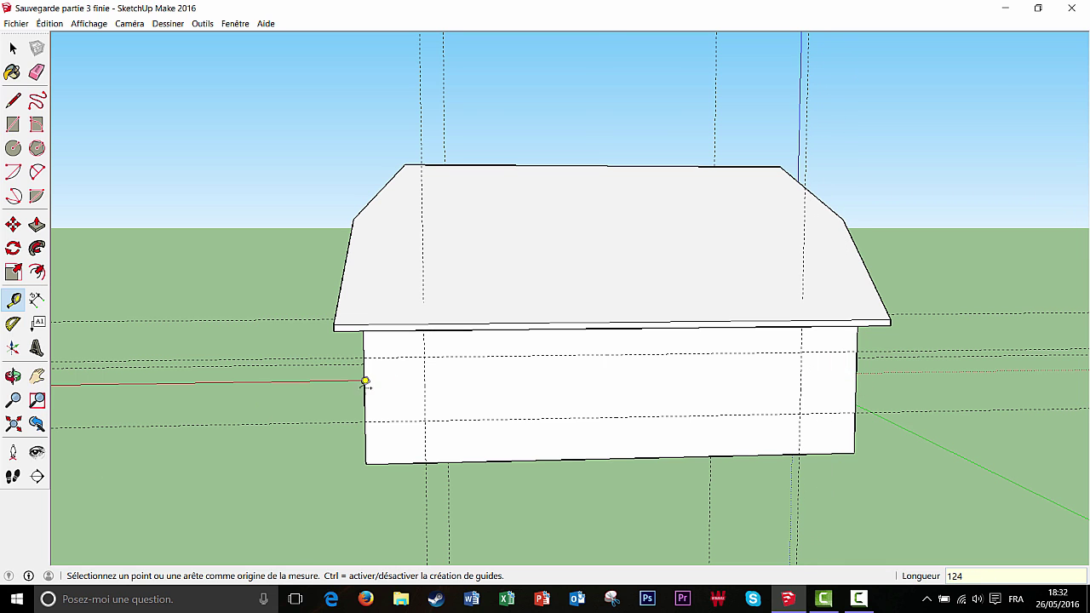
- On the first gable wall, place a vertical guide at mid-width and a horizontal guide 355 cm above the base edge
{"action": "middle_click_drag", "start_coordinate": [365, 383], "coordinate": [566, 405]}
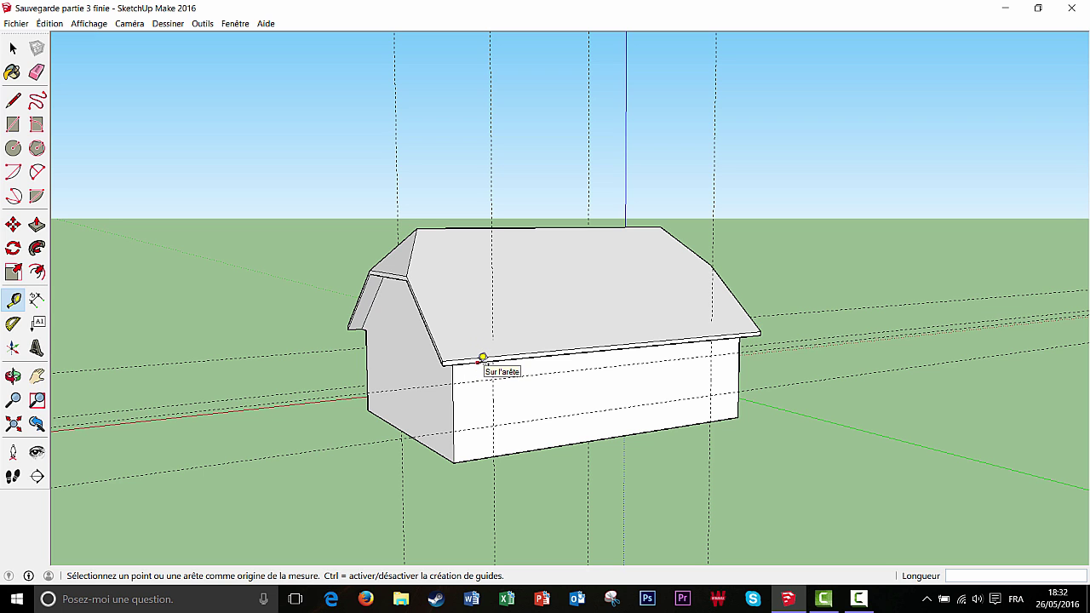
{"action": "middle_click_drag", "start_coordinate": [482, 357], "coordinate": [574, 380]}
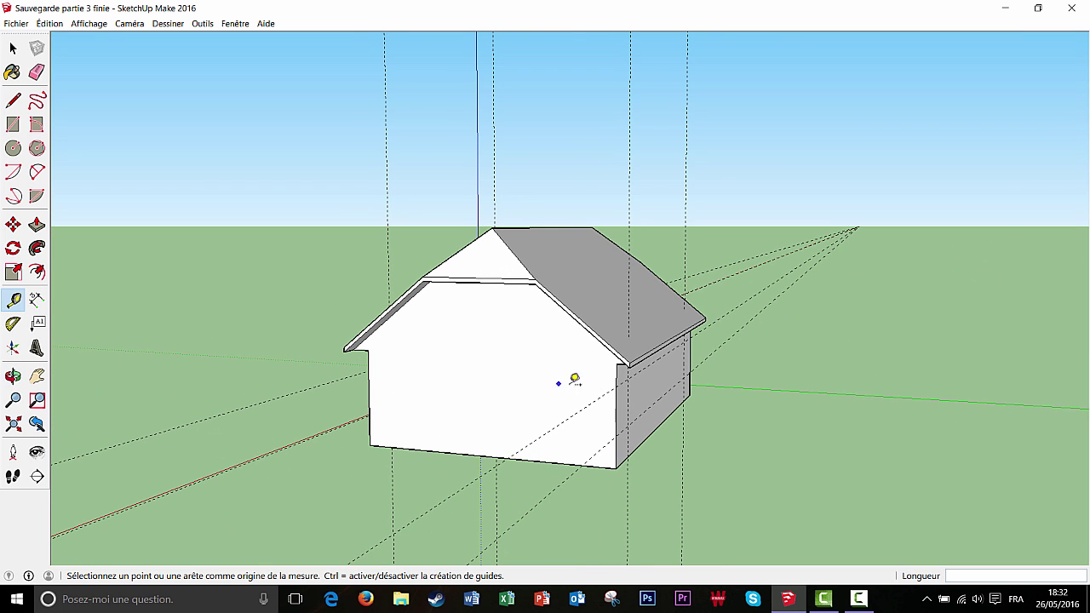
{"action": "mouse_move", "coordinate": [448, 382]}
{"action": "middle_mouse_down"}
{"action": "mouse_move", "coordinate": [535, 396]}
{"action": "mouse_move", "coordinate": [557, 365]}
{"action": "middle_mouse_up"}
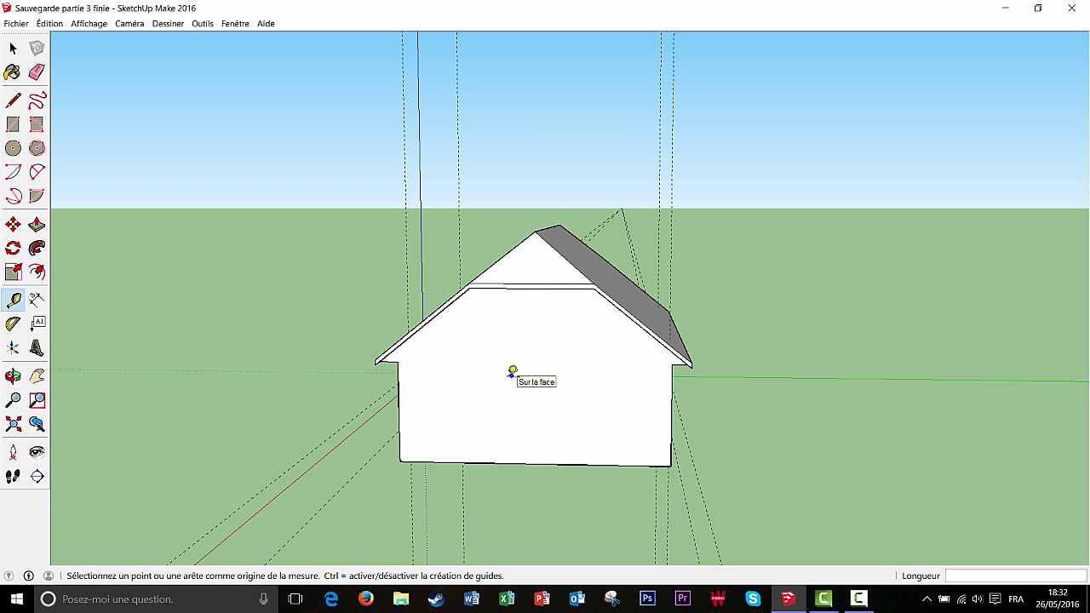
{"action": "mouse_move", "coordinate": [487, 385]}
{"action": "middle_mouse_down"}
{"action": "mouse_move", "coordinate": [501, 384]}
{"action": "mouse_move", "coordinate": [516, 360]}
{"action": "middle_mouse_up"}
{"action": "scroll", "coordinate": [515, 360], "scroll_direction": "up", "scroll_amount": 3}
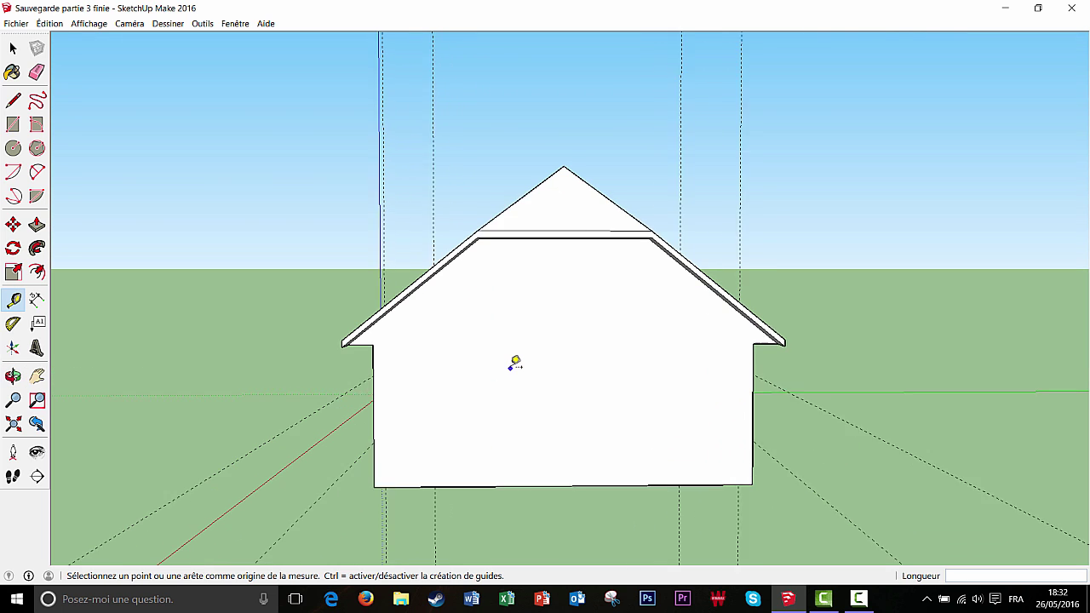
{"action": "left_click", "coordinate": [359, 394]}
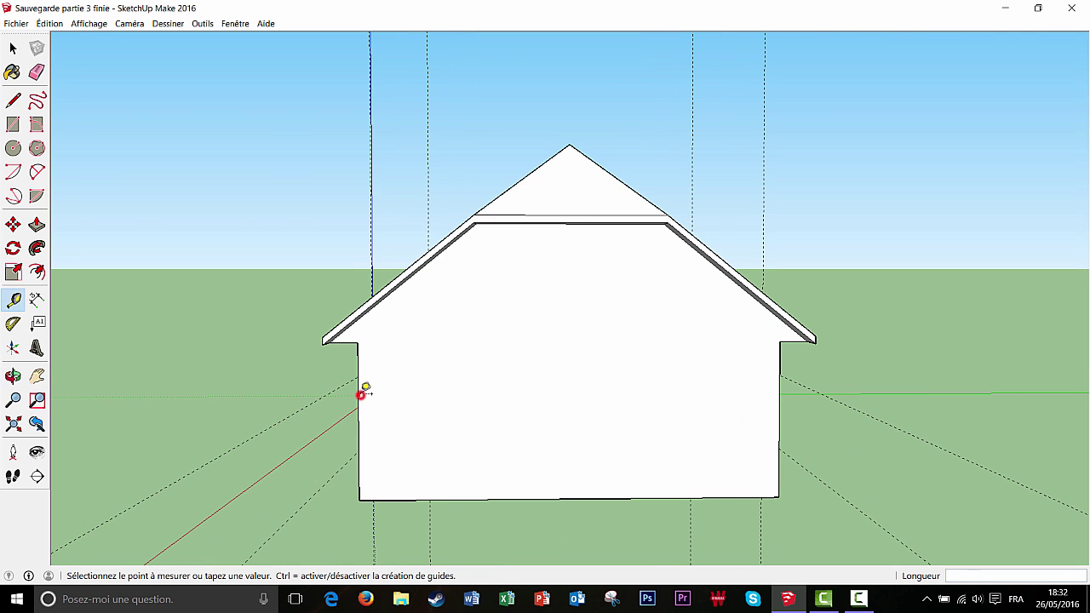
{"action": "left_click", "coordinate": [571, 495]}
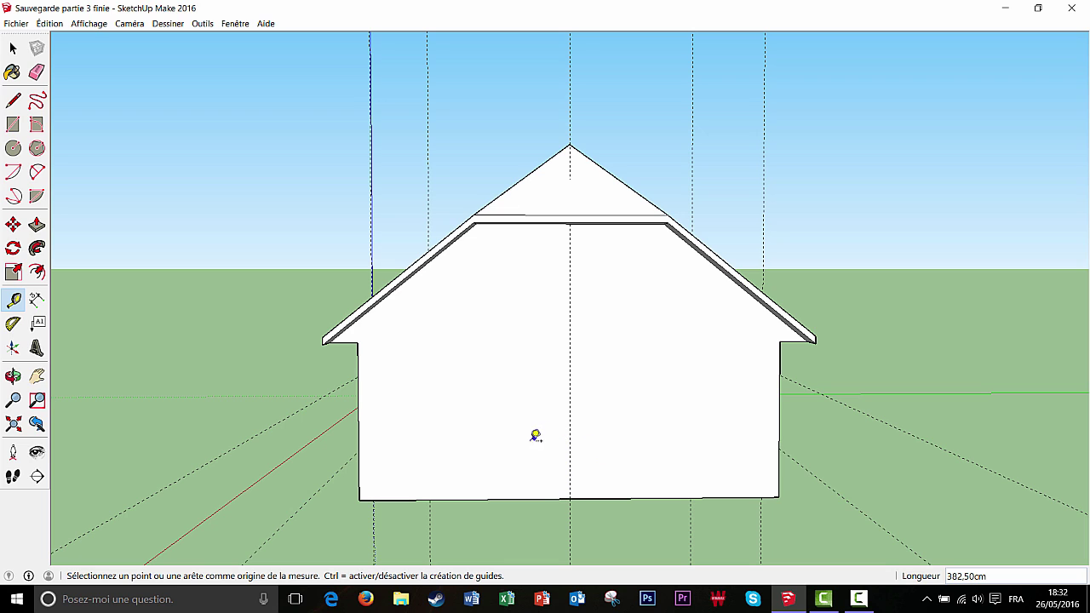
{"action": "left_click", "coordinate": [533, 498]}
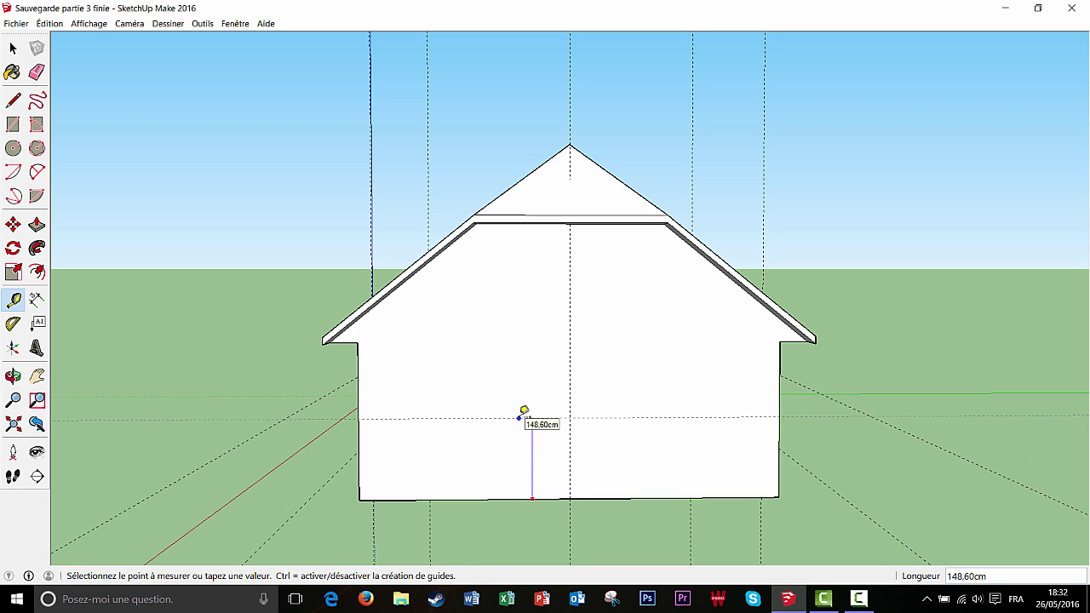
{"action": "type", "text": "355"}
{"action": "key", "text": "Return"}
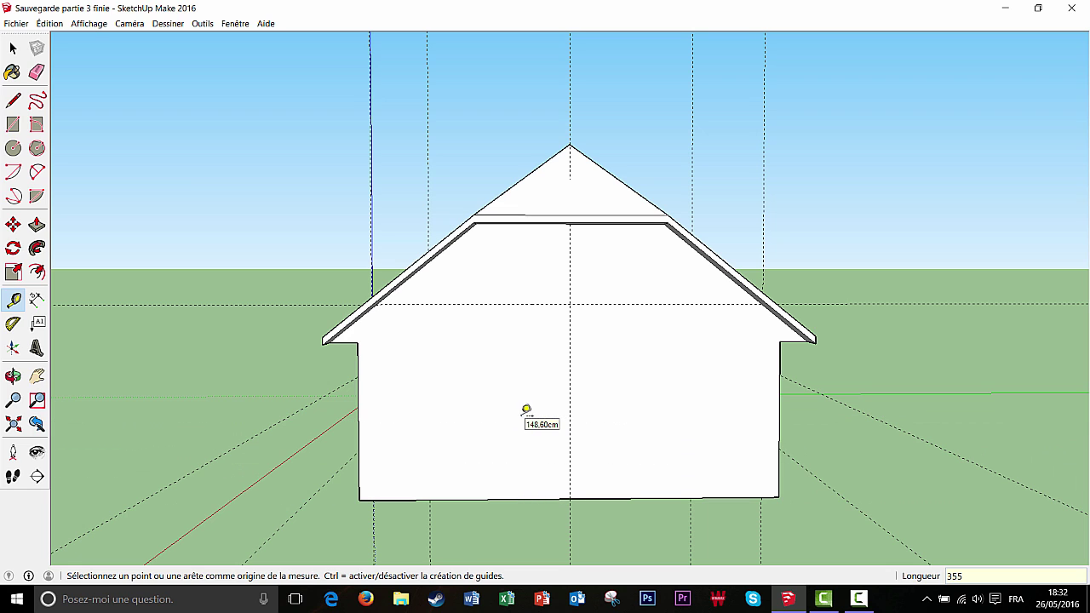
- On the opposite gable wall, place a vertical guide through the base edge's midpoint and a horizontal guide 355 cm above the base
{"action": "scroll", "coordinate": [658, 390], "scroll_direction": "down", "scroll_amount": 3}
{"action": "middle_click_drag", "start_coordinate": [806, 391], "coordinate": [450, 433]}
{"action": "scroll", "coordinate": [449, 432], "scroll_direction": "up", "scroll_amount": 3}
{"action": "left_click", "coordinate": [400, 398]}
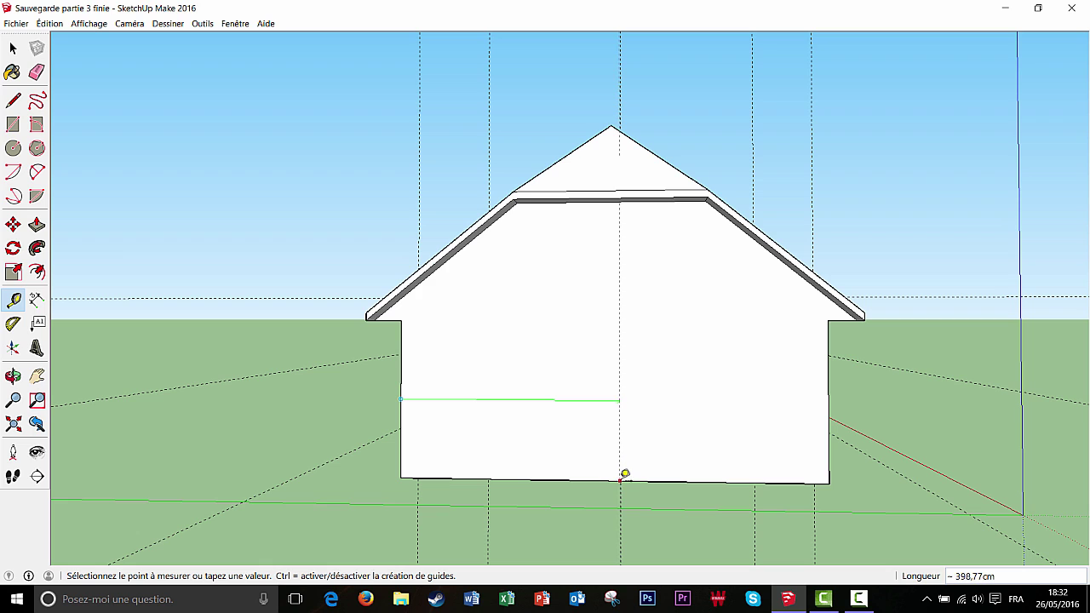
{"action": "left_click", "coordinate": [614, 475]}
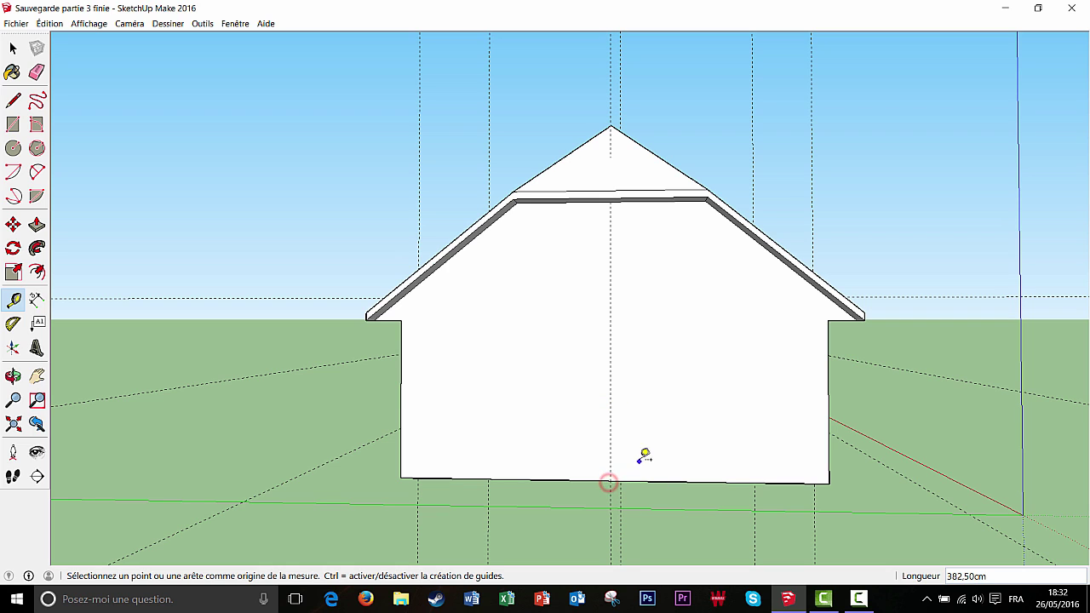
{"action": "left_click", "coordinate": [577, 479]}
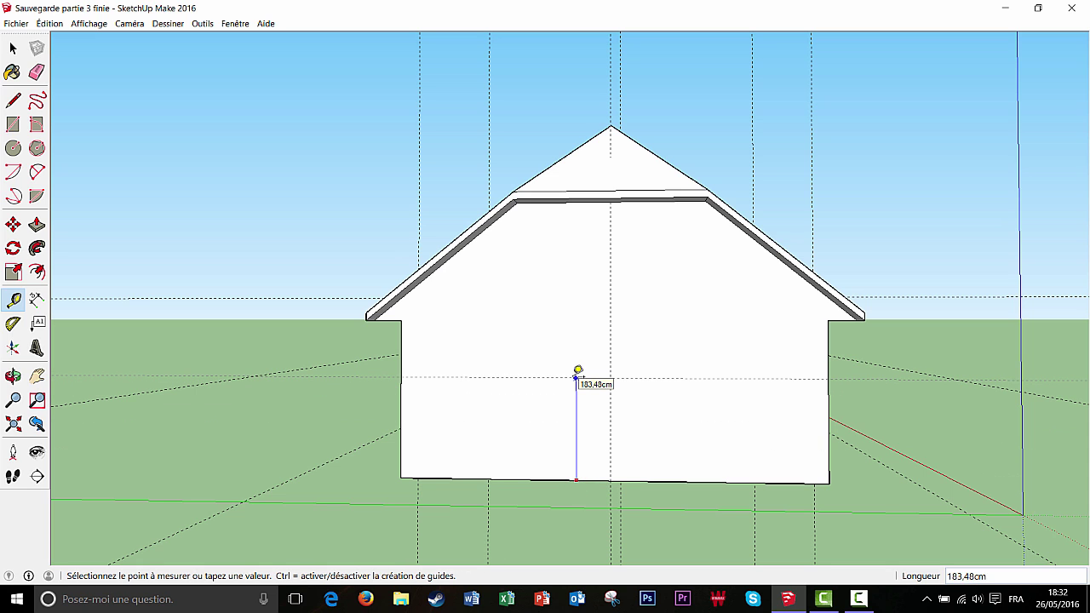
{"action": "type", "text": "355"}
{"action": "key", "text": "Return"}
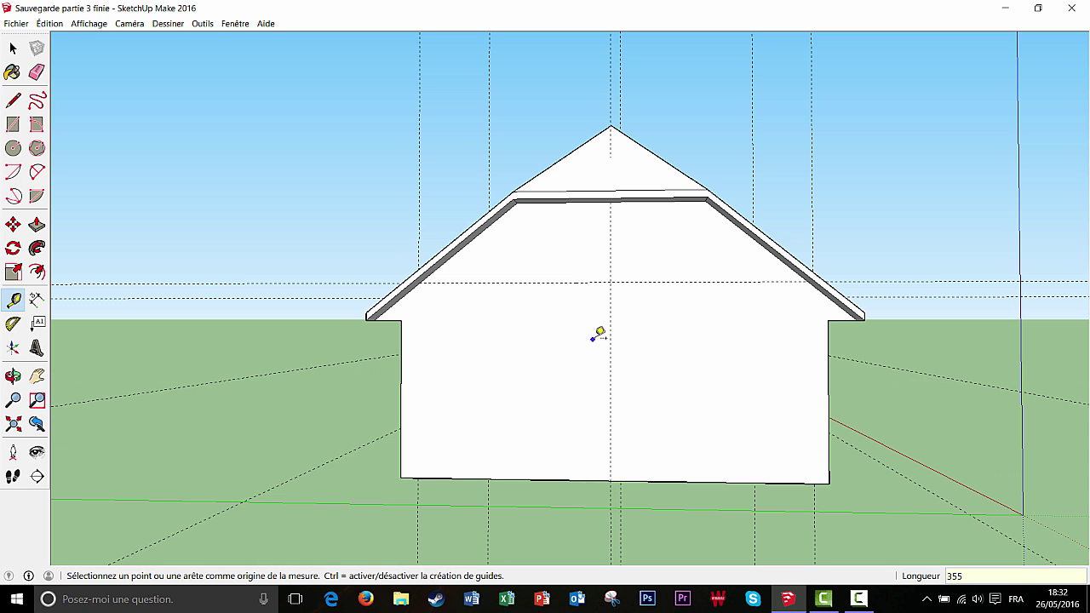
- Draw a window rectangle 135 cm high and 120 cm wide on the long front wall, starting from the upper-left guide intersection
{"action": "scroll", "coordinate": [613, 330], "scroll_direction": "down", "scroll_amount": 3}
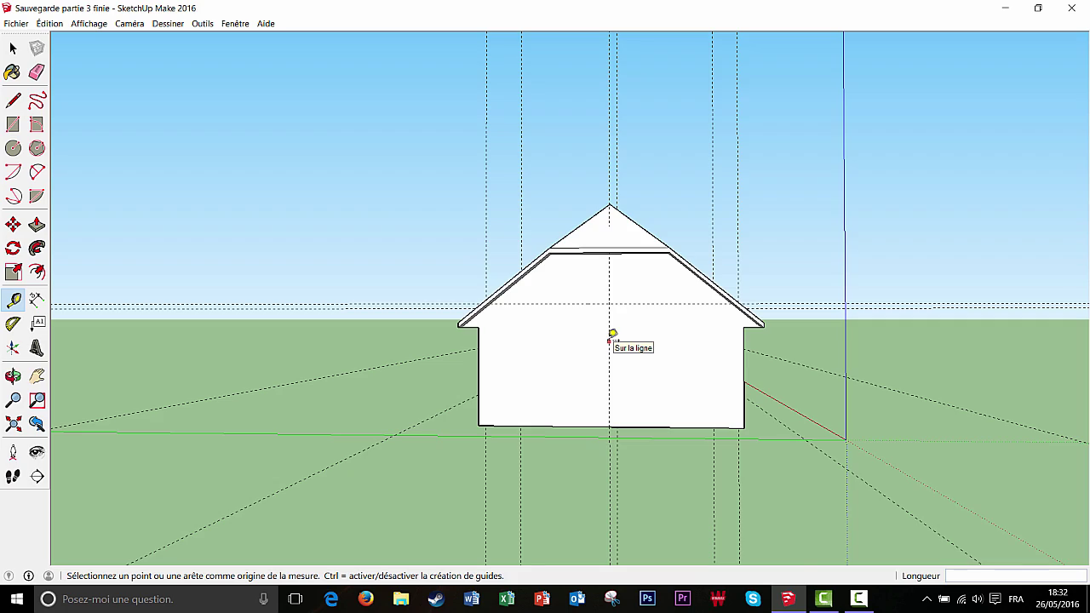
{"action": "scroll", "coordinate": [612, 334], "scroll_direction": "down", "scroll_amount": 1}
{"action": "middle_click_drag", "start_coordinate": [540, 370], "coordinate": [579, 366]}
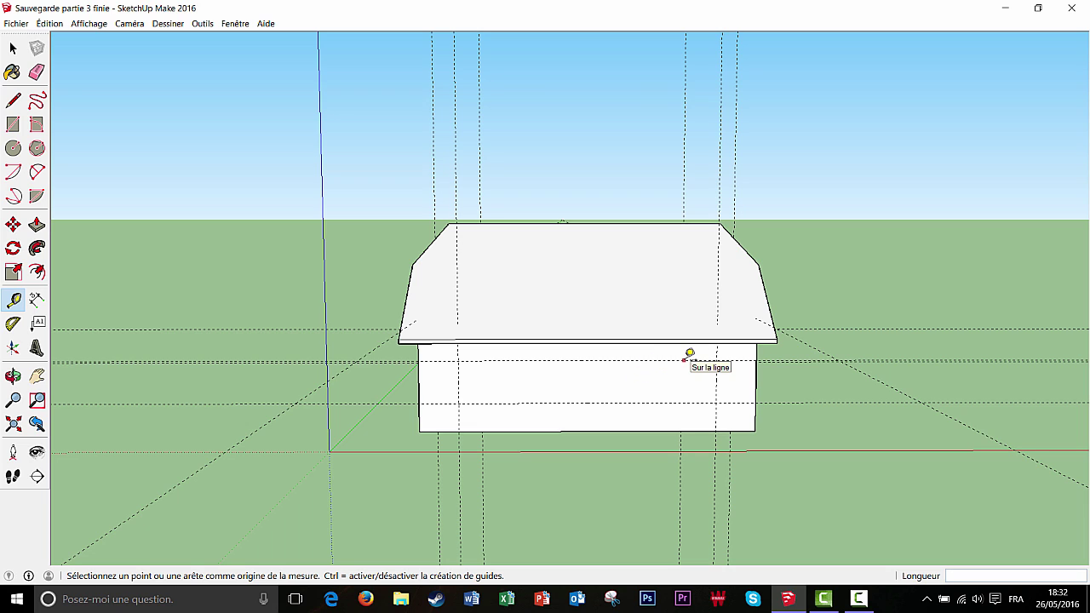
{"action": "left_click", "coordinate": [13, 125]}
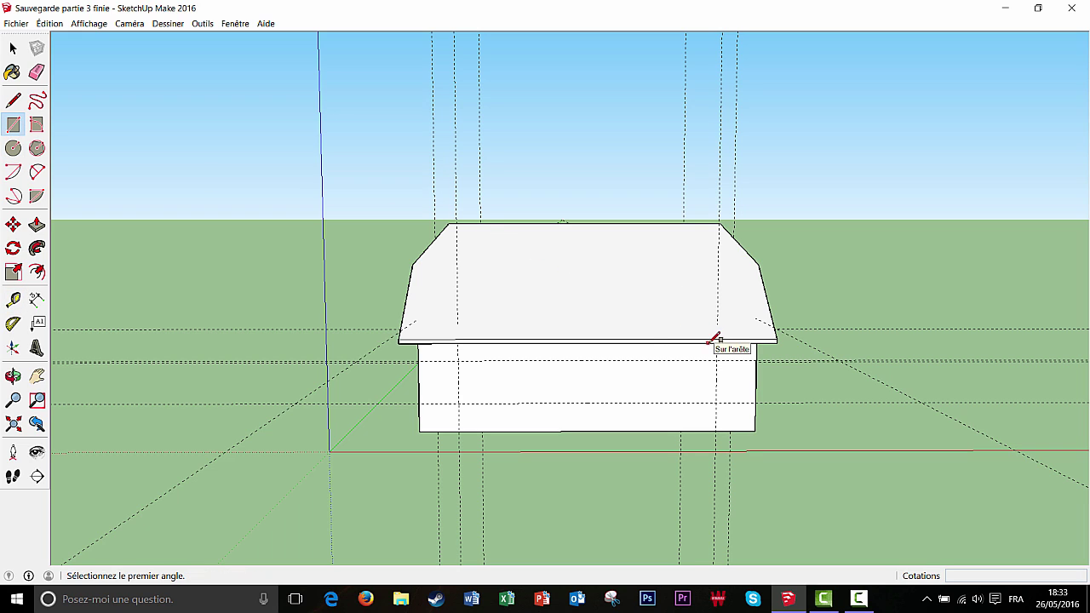
{"action": "middle_click_drag", "start_coordinate": [810, 360], "coordinate": [686, 340]}
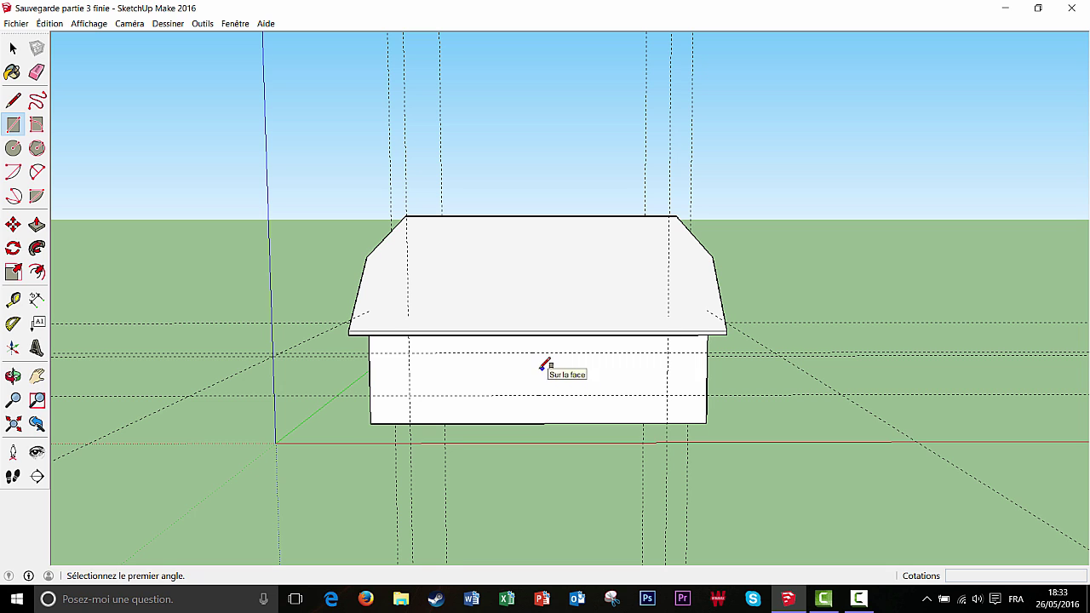
{"action": "scroll", "coordinate": [542, 367], "scroll_direction": "up", "scroll_amount": 5}
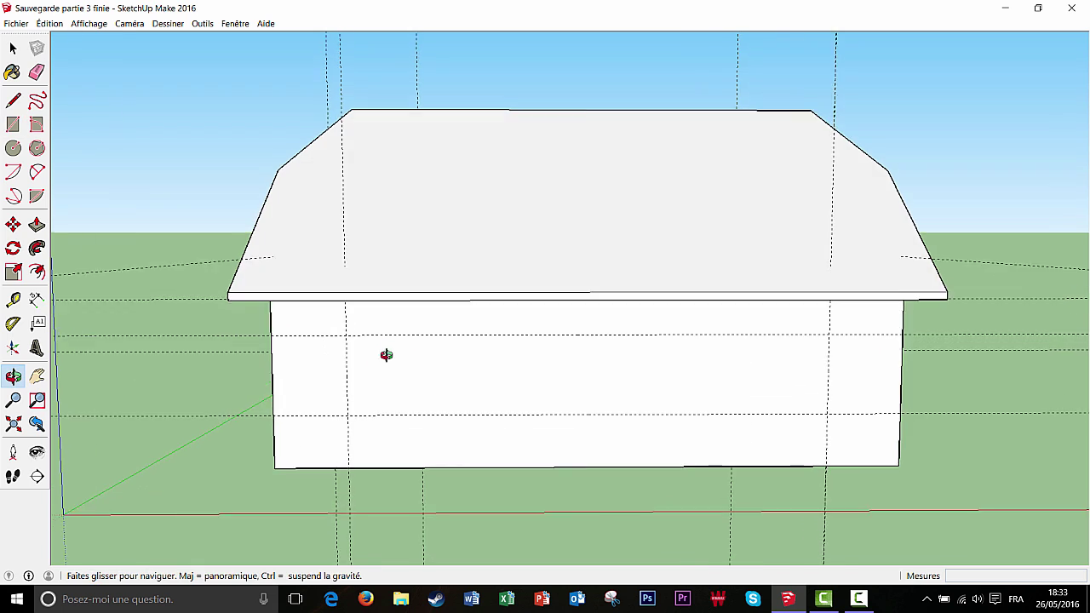
{"action": "left_click", "coordinate": [354, 316]}
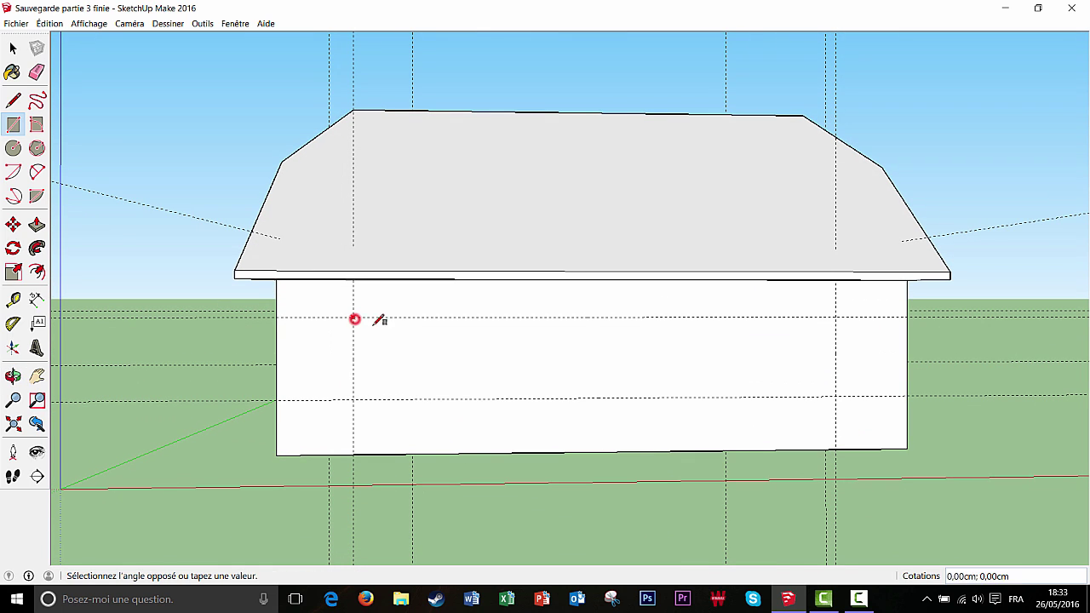
{"action": "left_click", "coordinate": [419, 399]}
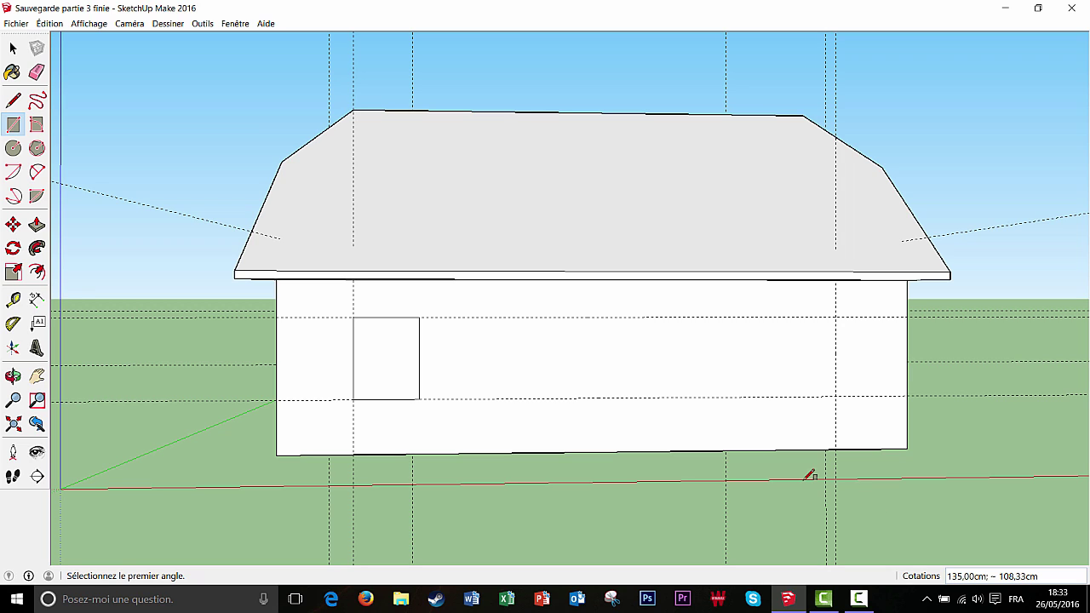
{"action": "type", "text": ";120"}
{"action": "key", "text": "Return"}
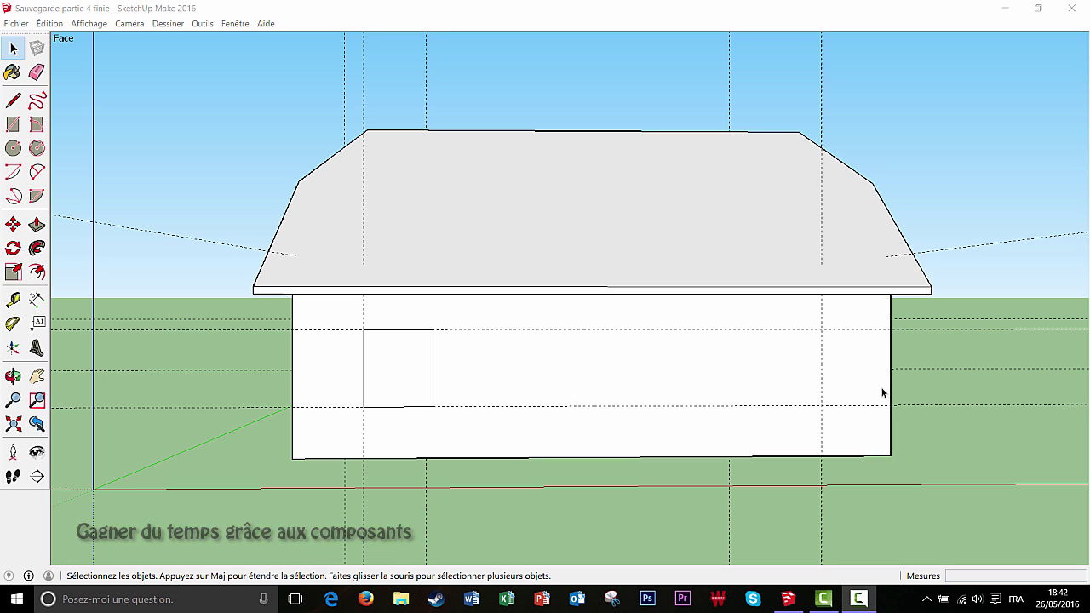
- Turn the window rectangle and its edges into a component named Fenêtre, replacing the selection with it
{"action": "left_click", "coordinate": [404, 381]}
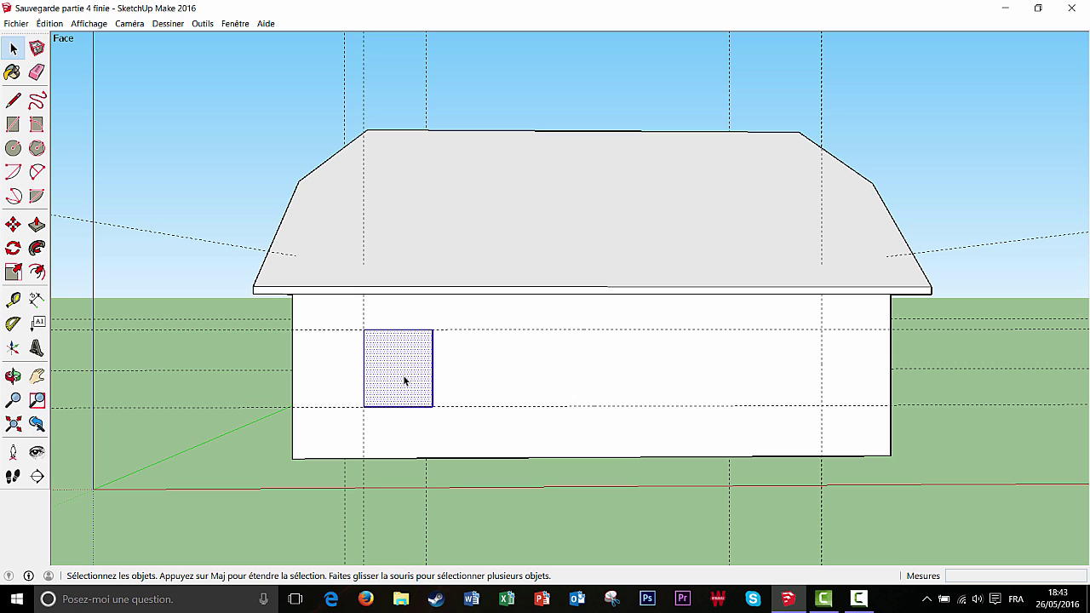
{"action": "scroll", "coordinate": [404, 381], "scroll_direction": "up", "scroll_amount": 3}
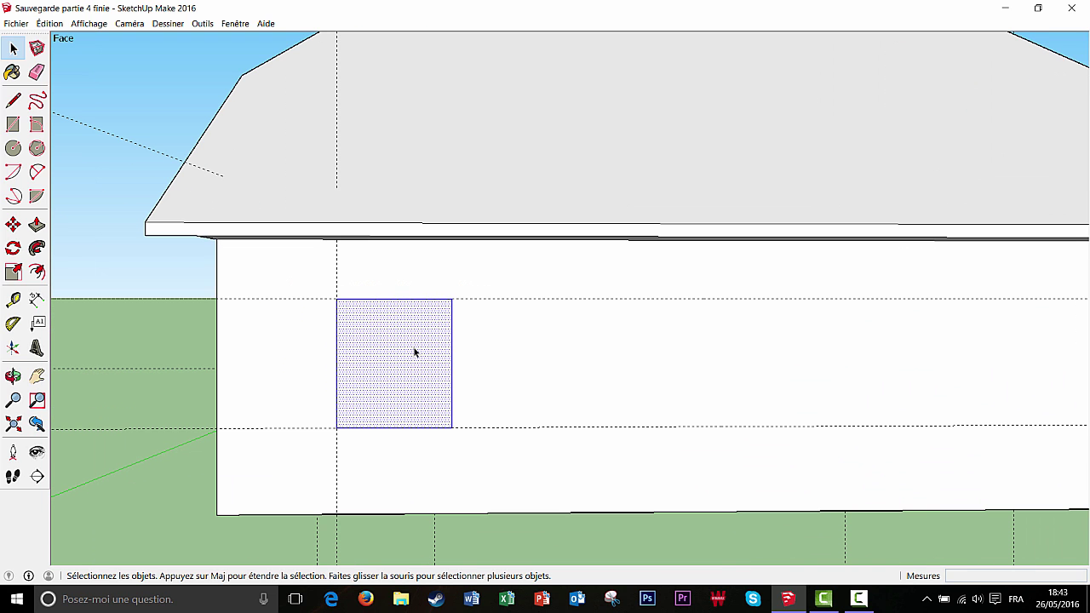
{"action": "right_click", "coordinate": [404, 355]}
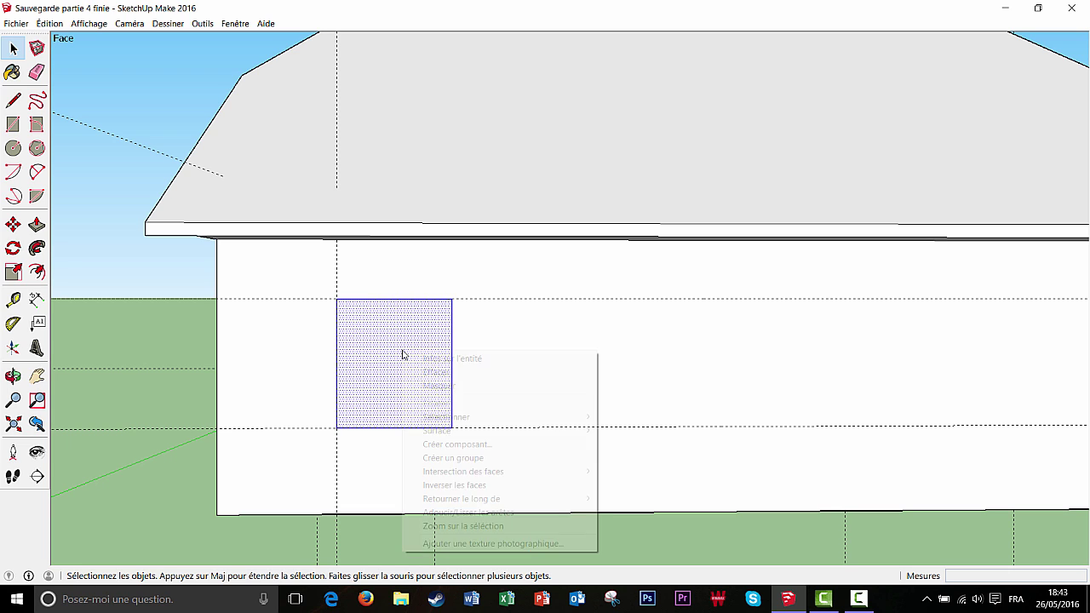
{"action": "left_click", "coordinate": [461, 444]}
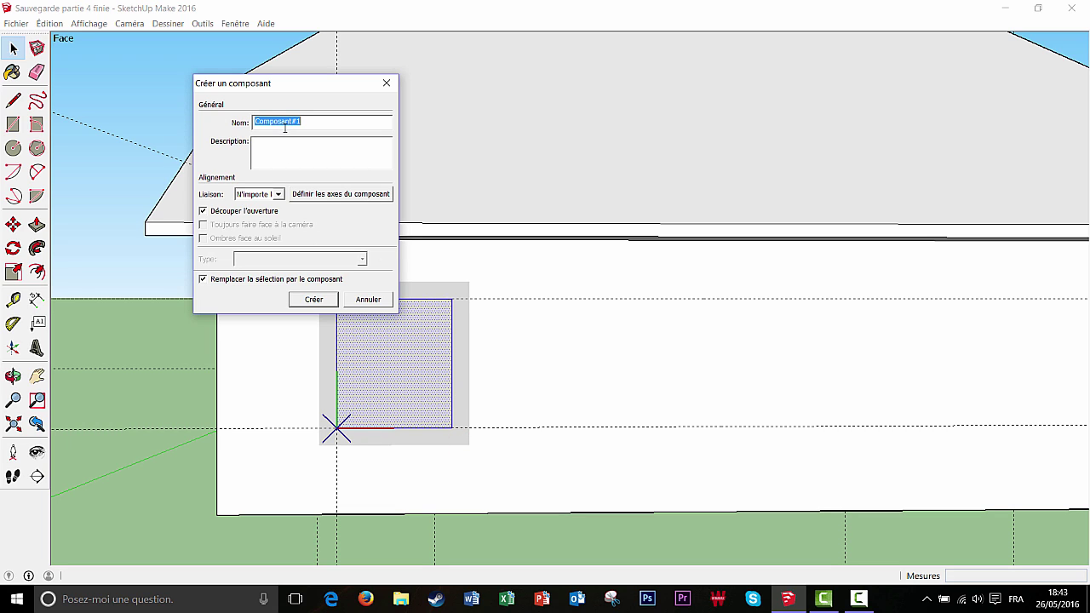
{"action": "type", "text": "Fenêtre"}
{"action": "left_click", "coordinate": [312, 300]}
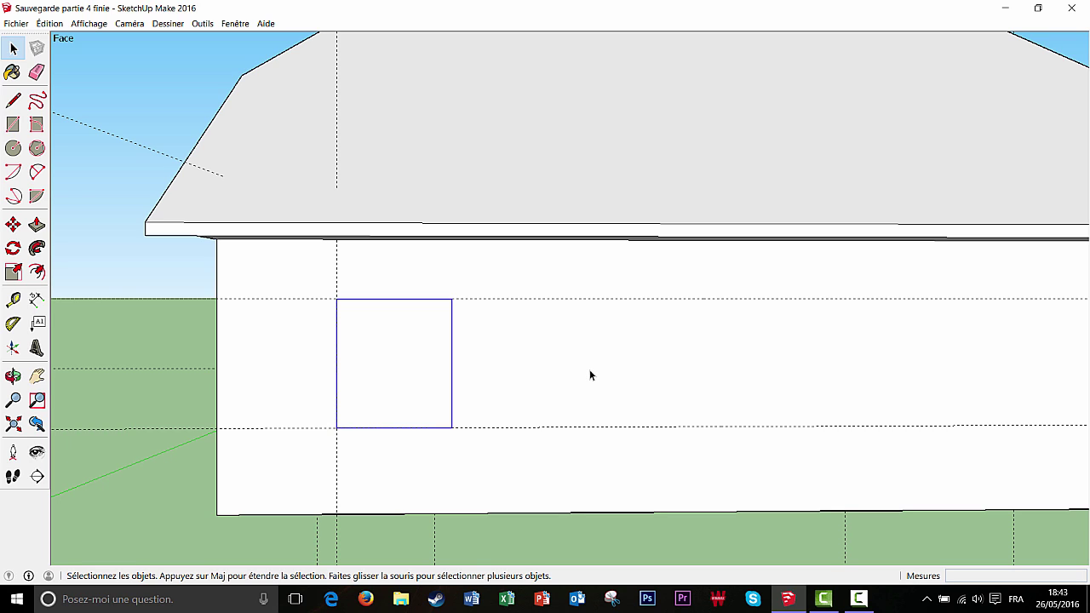
- Copy the Fenêtre component about 574 cm along the red axis toward the other end of the front wall
{"action": "left_click", "coordinate": [13, 225]}
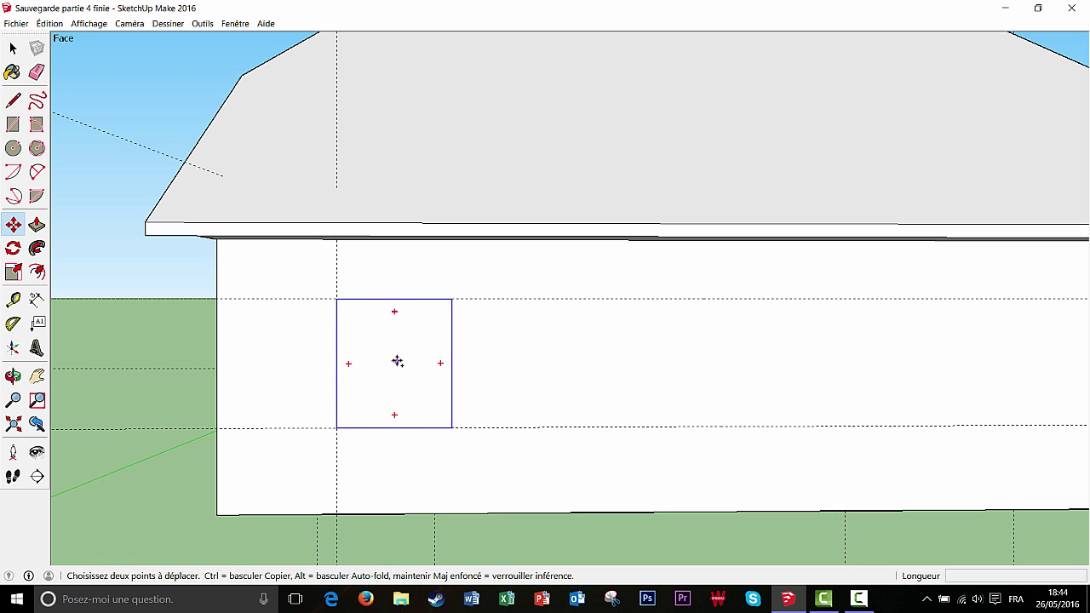
{"action": "left_click", "coordinate": [397, 361]}
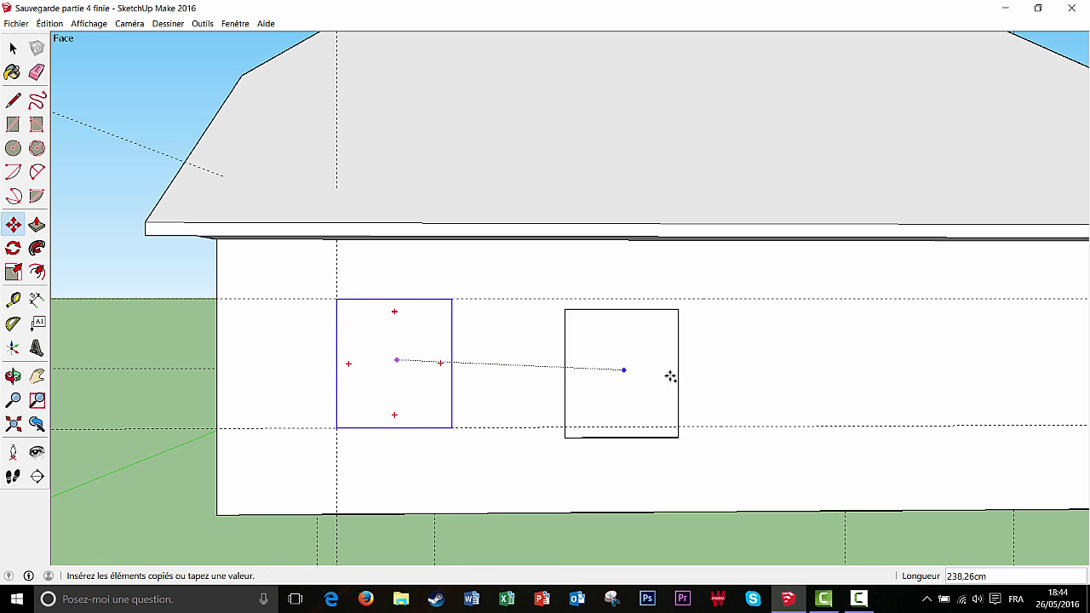
{"action": "scroll", "coordinate": [698, 368], "scroll_direction": "down", "scroll_amount": 3}
{"action": "middle_click_drag", "start_coordinate": [843, 370], "coordinate": [698, 365]}
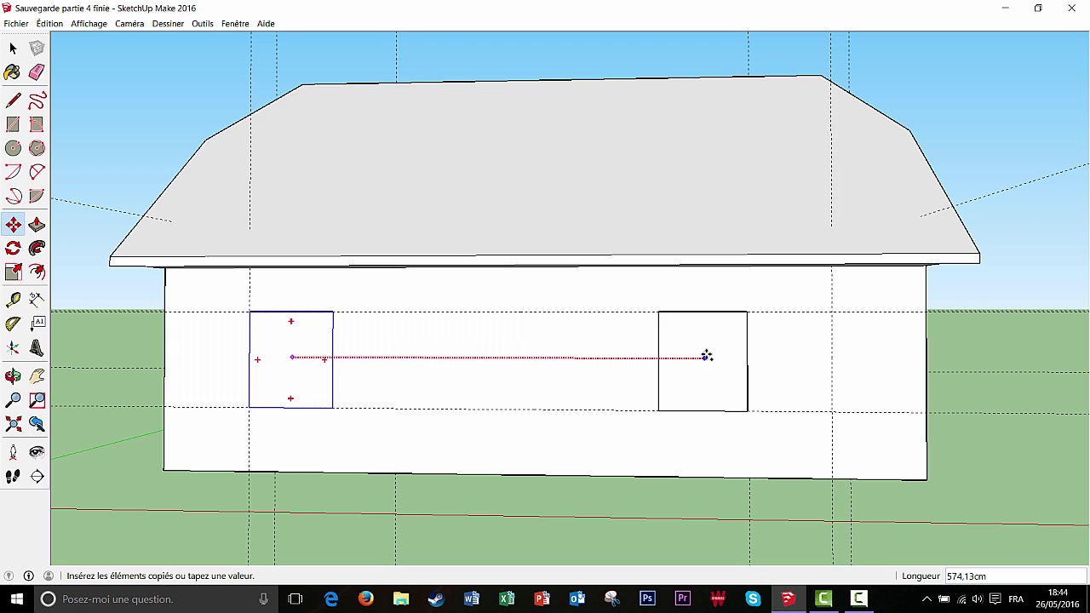
{"action": "left_click", "coordinate": [706, 356]}
- Move the window copy by its upper-right corner onto the intersection of the upper horizontal guide and the right vertical guide
{"action": "scroll", "coordinate": [783, 375], "scroll_direction": "up", "scroll_amount": 5}
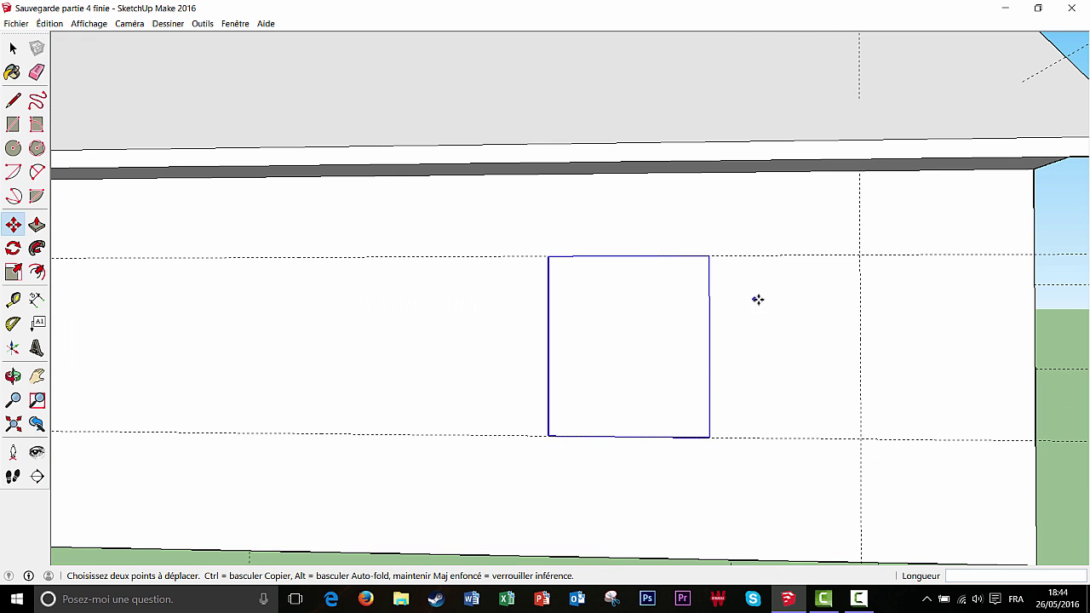
{"action": "scroll", "coordinate": [758, 300], "scroll_direction": "up", "scroll_amount": 2}
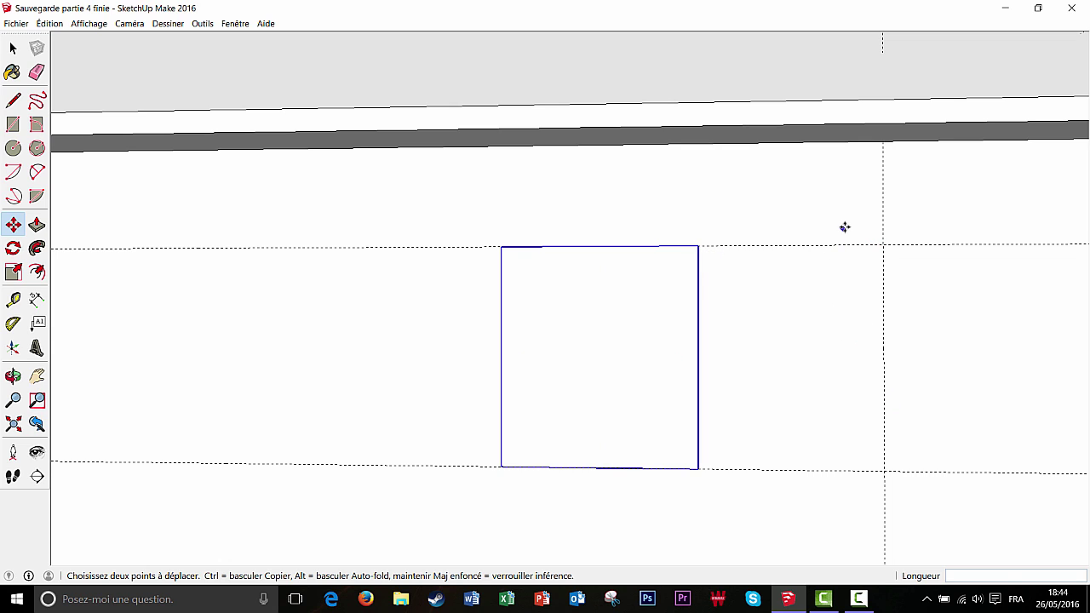
{"action": "left_click", "coordinate": [698, 246]}
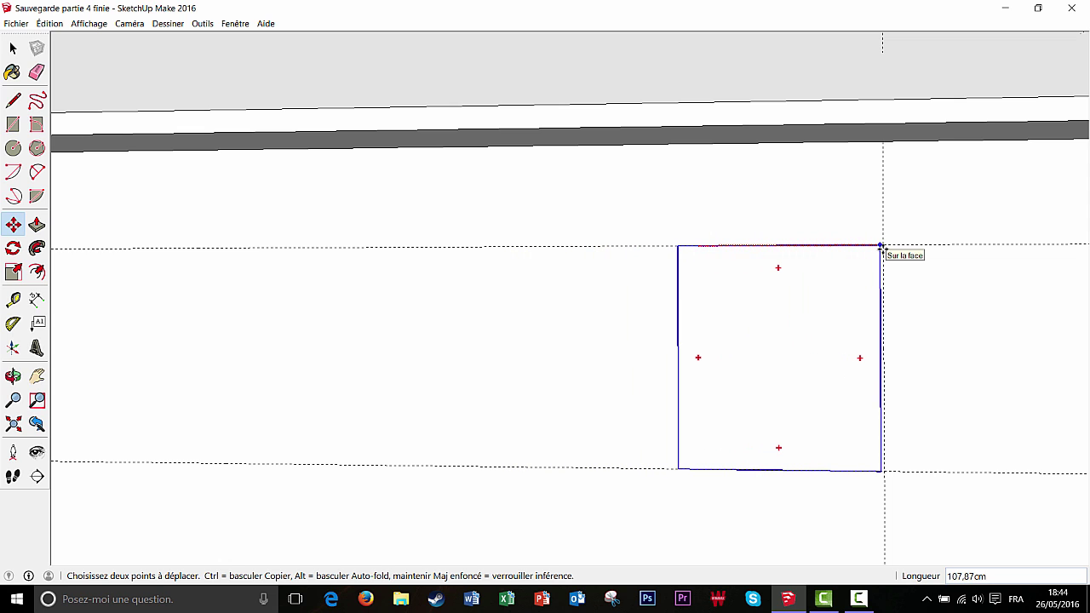
{"action": "scroll", "coordinate": [882, 245], "scroll_direction": "up", "scroll_amount": 3}
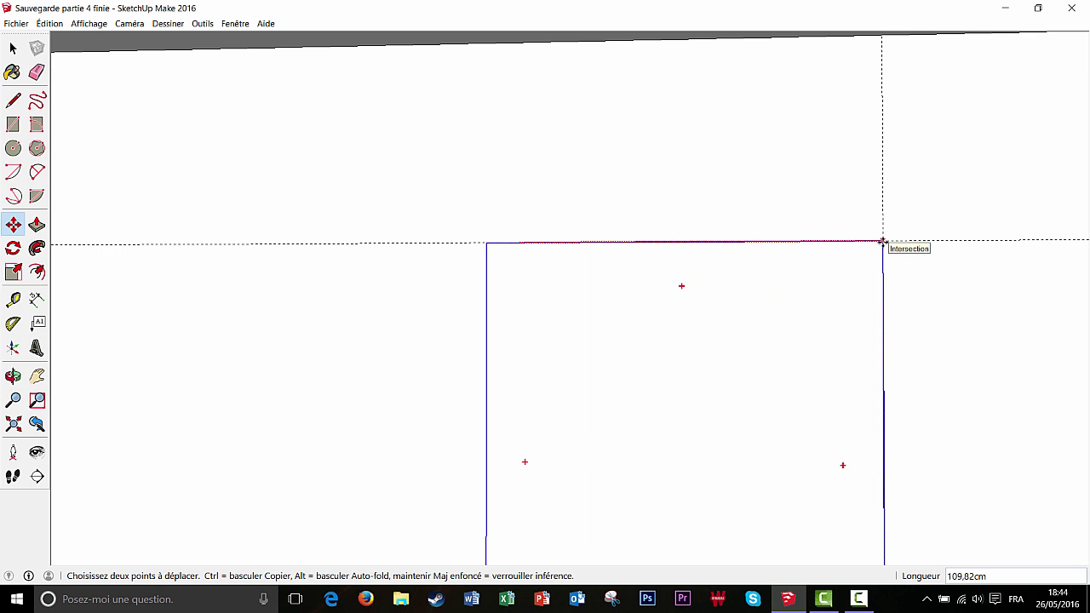
{"action": "left_click", "coordinate": [882, 243]}
{"action": "scroll", "coordinate": [869, 307], "scroll_direction": "down", "scroll_amount": 3}
{"action": "mouse_move", "coordinate": [829, 380]}
{"action": "middle_mouse_down"}
{"action": "mouse_move", "coordinate": [828, 415]}
{"action": "mouse_move", "coordinate": [839, 414]}
{"action": "mouse_move", "coordinate": [823, 401]}
{"action": "middle_mouse_up"}
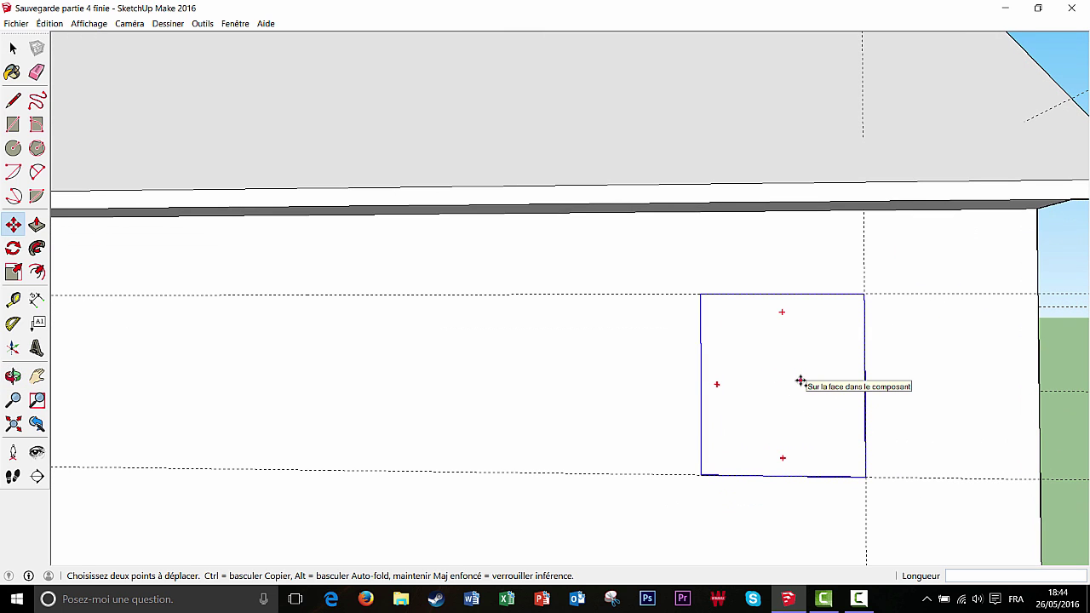
- Copy the Fenêtre component from the front wall onto the opposite long wall, near its left vertical guide
{"action": "key", "text": "ctrl"}
{"action": "left_click", "coordinate": [800, 380]}
{"action": "scroll", "coordinate": [885, 407], "scroll_direction": "down", "scroll_amount": 5}
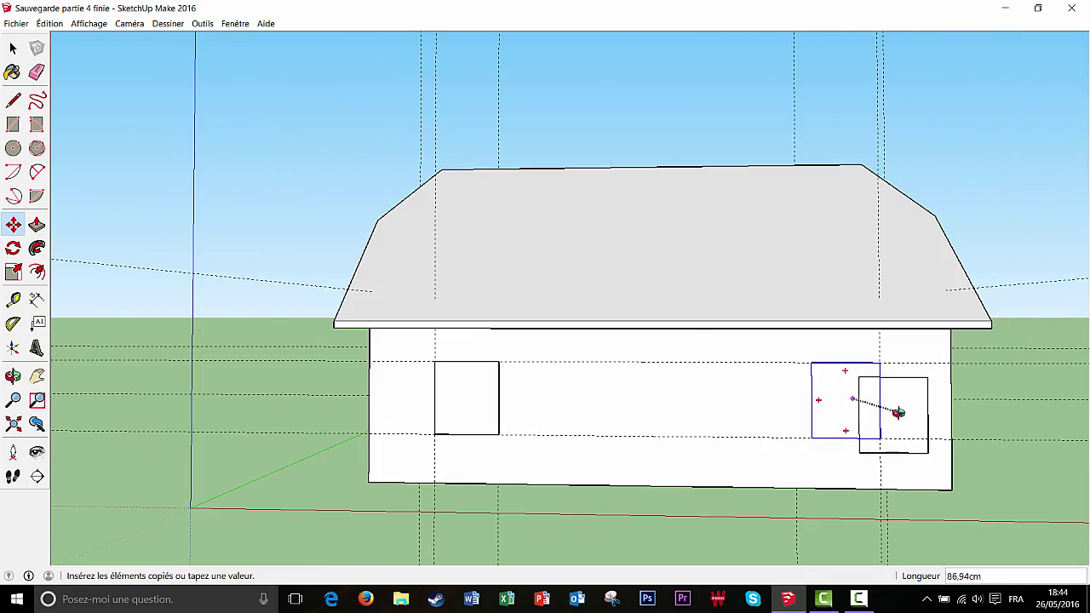
{"action": "middle_click_drag", "start_coordinate": [898, 411], "coordinate": [567, 405]}
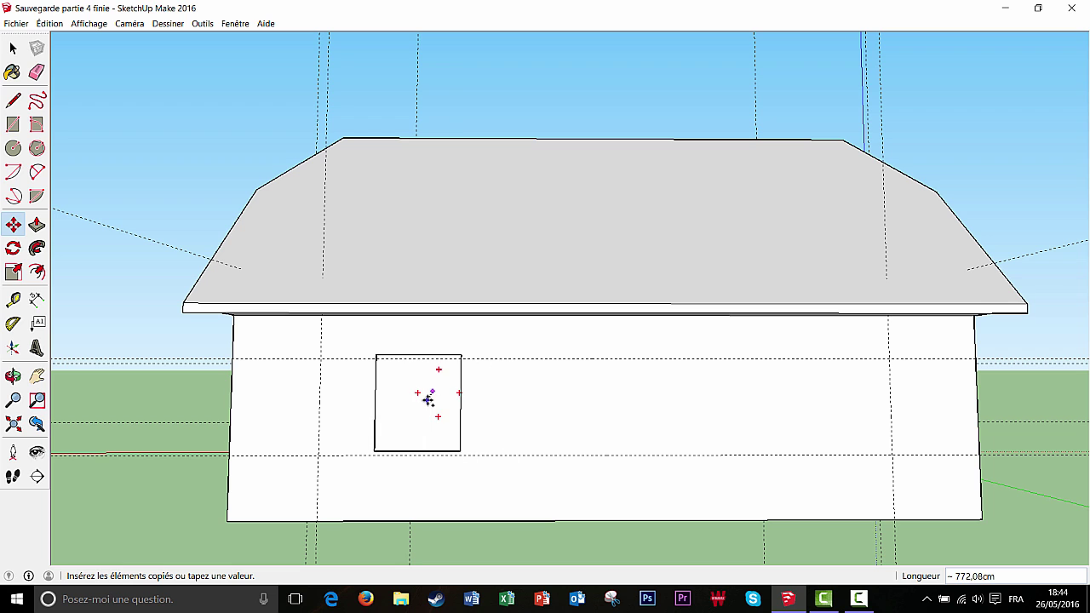
{"action": "left_click", "coordinate": [415, 396]}
- Move the rear-wall window by its upper-left corner onto the intersection of the upper horizontal guide and the left vertical guide
{"action": "scroll", "coordinate": [398, 407], "scroll_direction": "up", "scroll_amount": 3}
{"action": "middle_click_drag", "start_coordinate": [393, 410], "coordinate": [418, 431]}
{"action": "left_click", "coordinate": [373, 351]}
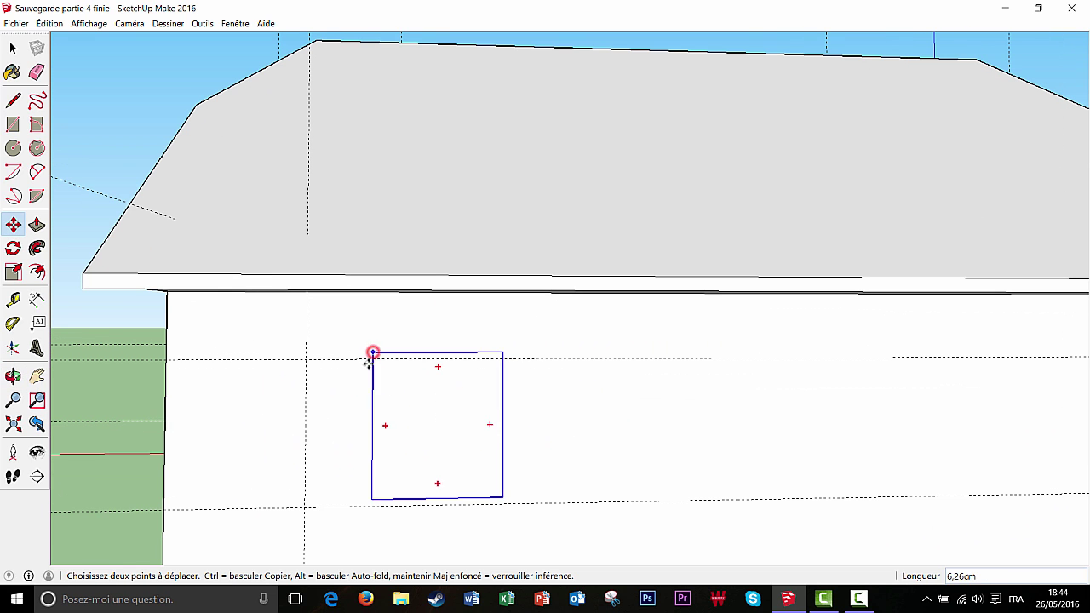
{"action": "left_click", "coordinate": [306, 360]}
{"action": "scroll", "coordinate": [436, 415], "scroll_direction": "down", "scroll_amount": 1}
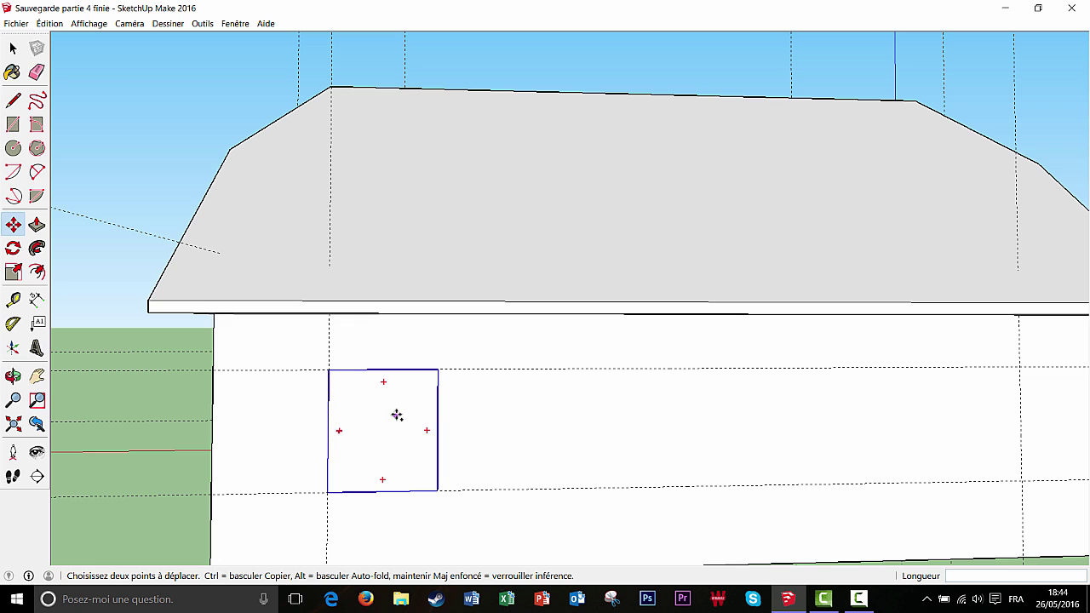
- Copy the rear-wall window along the same wall toward the vertical guide at its other end
{"action": "key", "text": "ctrl"}
{"action": "left_click", "coordinate": [395, 413]}
{"action": "left_click", "coordinate": [833, 414]}
- Move the second rear-wall window by its upper-right corner onto the intersection of the upper horizontal guide and the right vertical guide
{"action": "middle_click_drag", "start_coordinate": [931, 428], "coordinate": [800, 372]}
{"action": "left_click", "coordinate": [800, 364]}
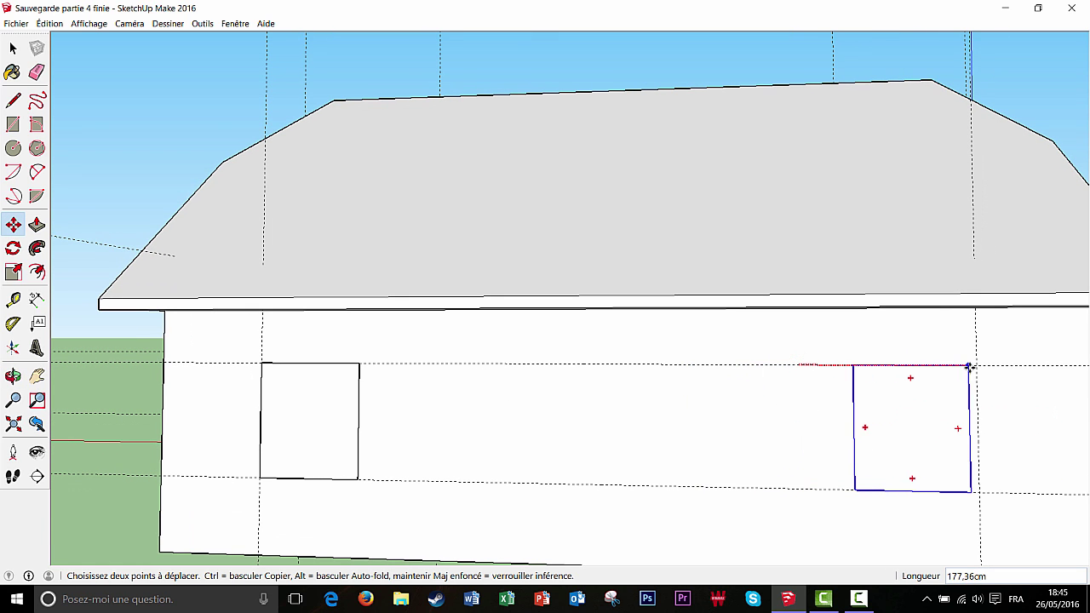
{"action": "left_click", "coordinate": [973, 368]}
{"action": "scroll", "coordinate": [902, 408], "scroll_direction": "down", "scroll_amount": 2}
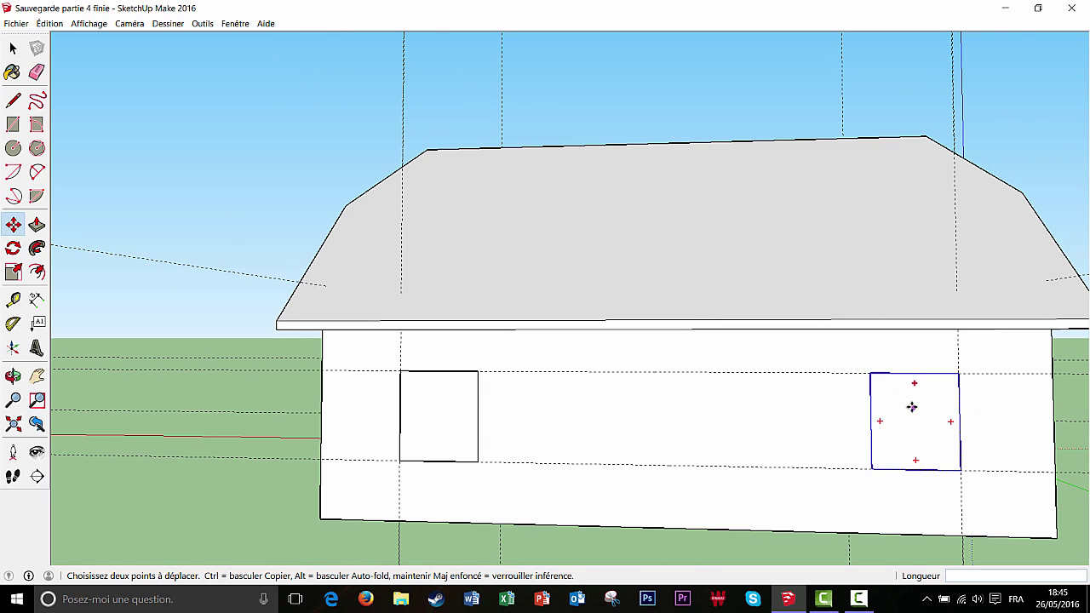
{"action": "key", "text": "Escape"}
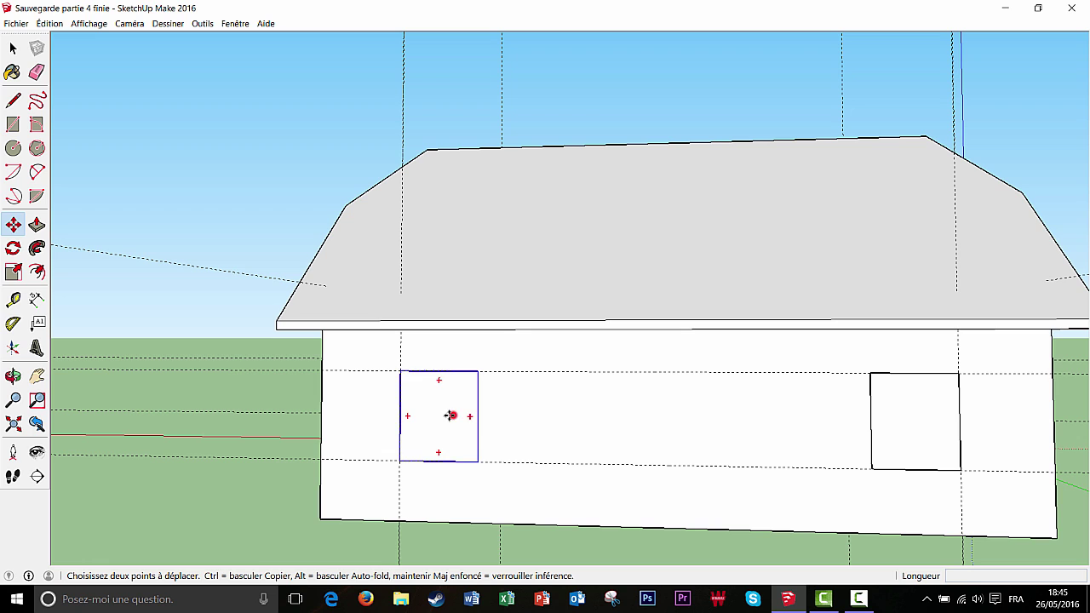
- Copy the left rear-wall window about 599 cm onto the adjacent gable wall, beside the vertical centre guide
{"action": "left_click", "coordinate": [451, 416]}
{"action": "scroll", "coordinate": [453, 417], "scroll_direction": "up", "scroll_amount": 3}
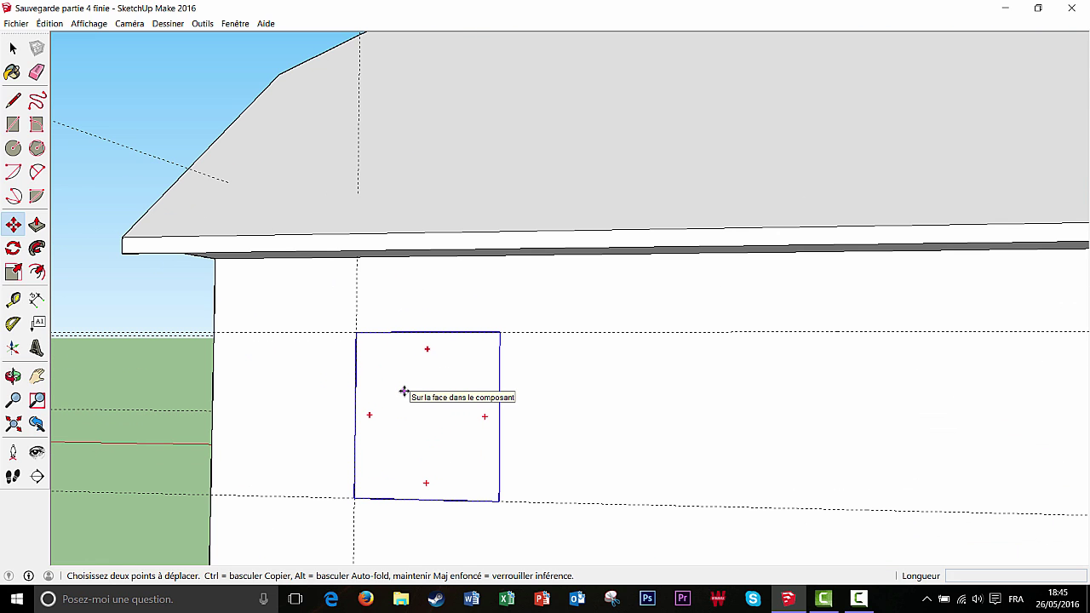
{"action": "scroll", "coordinate": [403, 394], "scroll_direction": "down", "scroll_amount": 4}
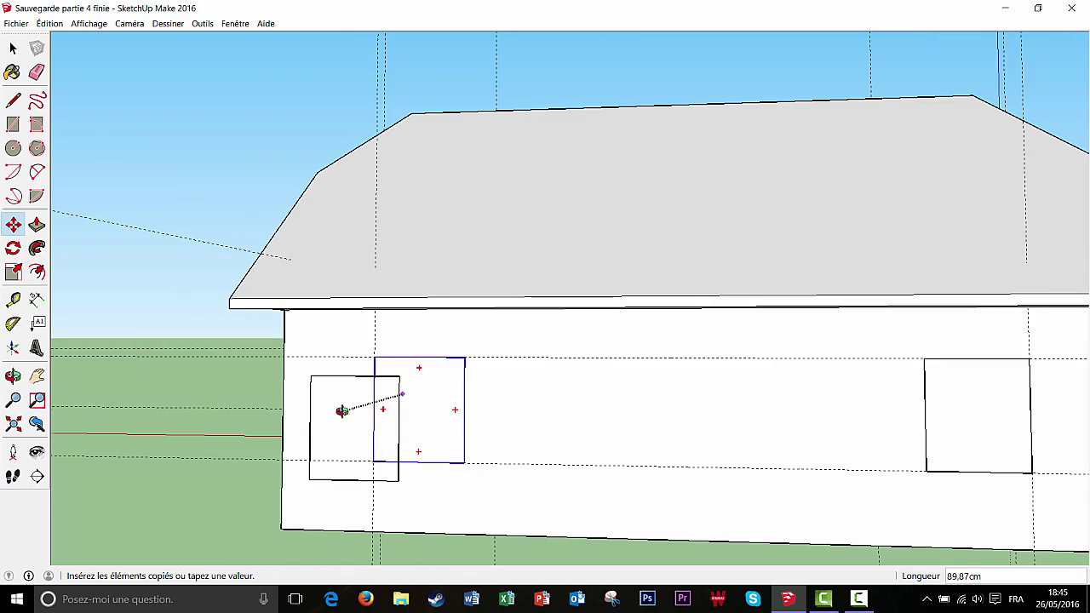
{"action": "middle_click_drag", "start_coordinate": [341, 409], "coordinate": [652, 429]}
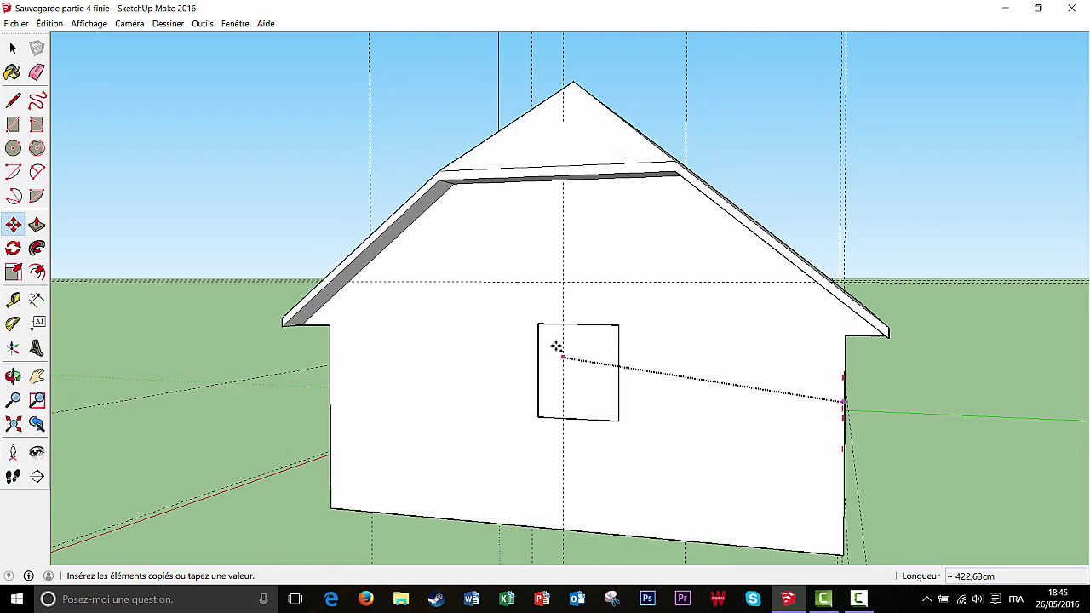
{"action": "middle_click_drag", "start_coordinate": [554, 349], "coordinate": [588, 367]}
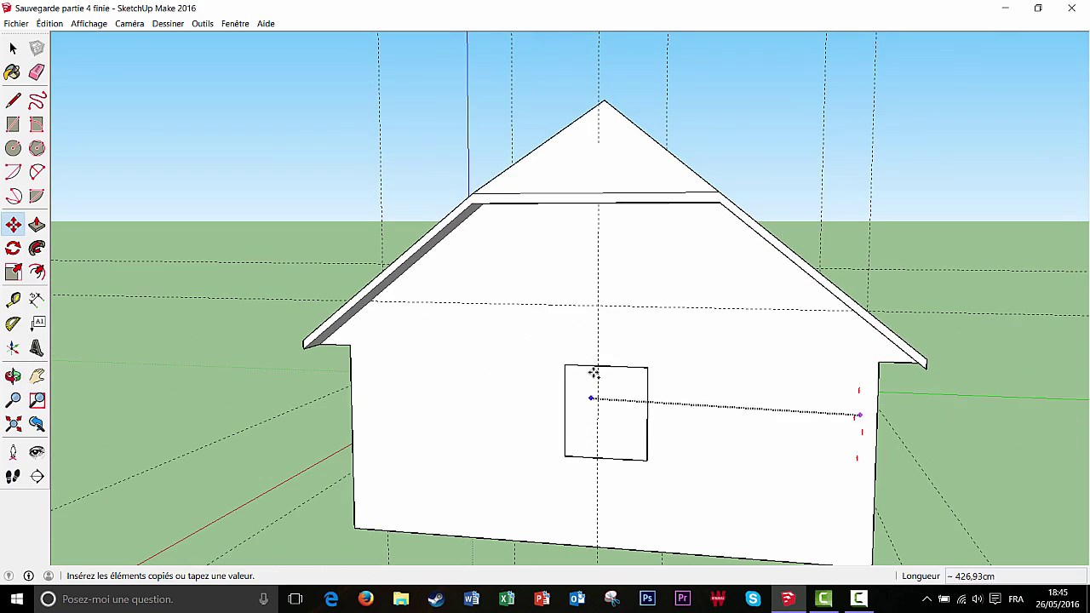
{"action": "left_click", "coordinate": [494, 287]}
- Move the gable window by its bottom-edge midpoint onto the intersection of the gable's horizontal guide and vertical centre guide
{"action": "scroll", "coordinate": [613, 382], "scroll_direction": "up", "scroll_amount": 2}
{"action": "scroll", "coordinate": [515, 369], "scroll_direction": "up", "scroll_amount": 2}
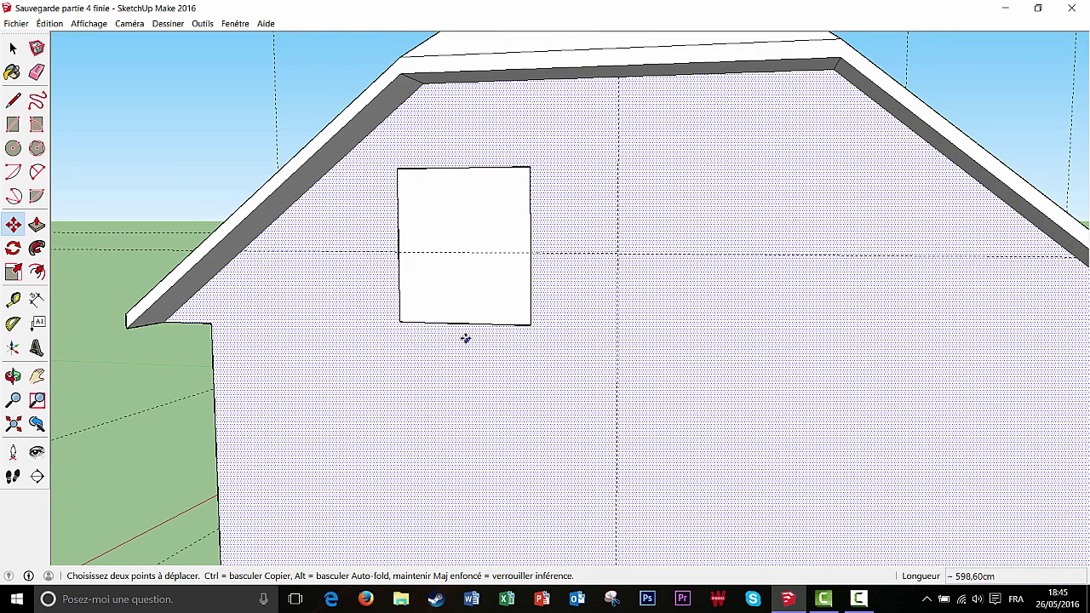
{"action": "scroll", "coordinate": [465, 338], "scroll_direction": "up", "scroll_amount": 3}
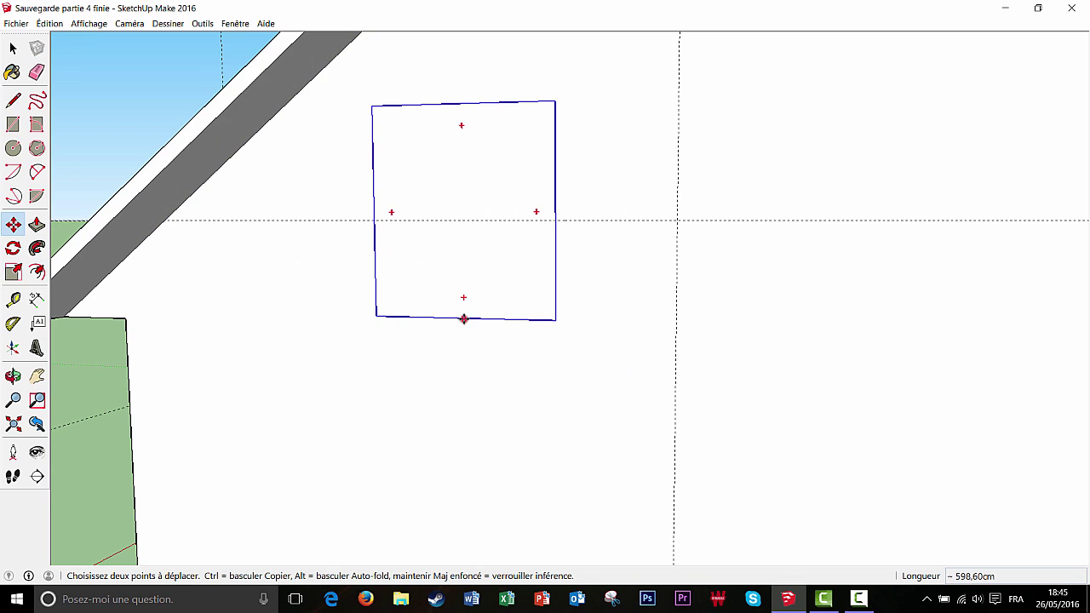
{"action": "left_click", "coordinate": [464, 318]}
{"action": "scroll", "coordinate": [647, 239], "scroll_direction": "down", "scroll_amount": 1}
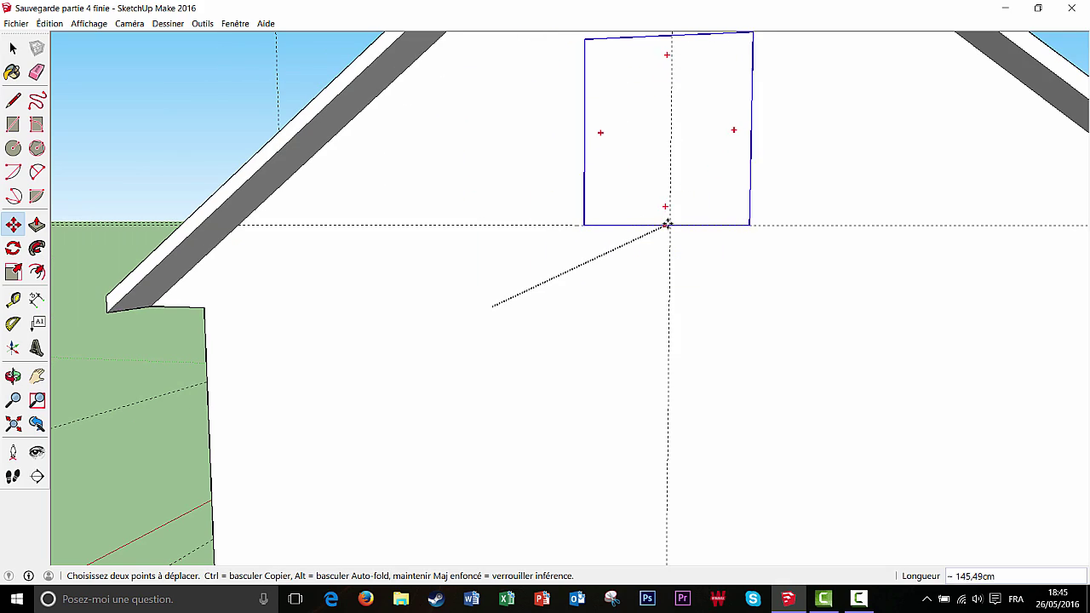
{"action": "scroll", "coordinate": [669, 226], "scroll_direction": "down", "scroll_amount": 1}
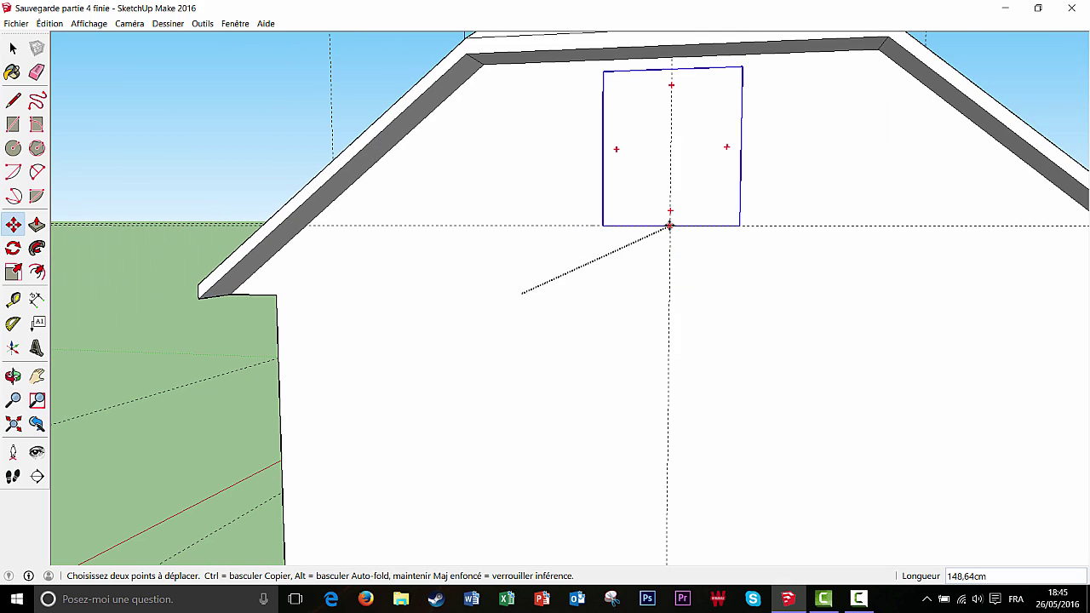
{"action": "left_click", "coordinate": [669, 227]}
{"action": "middle_click_drag", "start_coordinate": [623, 275], "coordinate": [687, 324]}
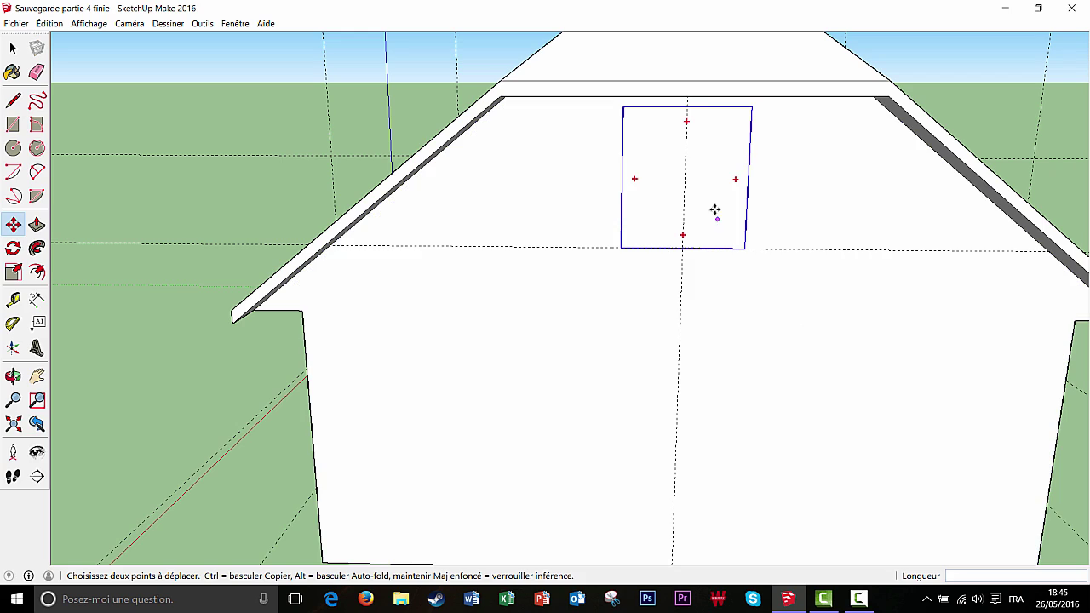
- Copy the centred gable window about 1058 cm onto the opposite gable wall, near its guide intersection
{"action": "scroll", "coordinate": [711, 198], "scroll_direction": "down", "scroll_amount": 1}
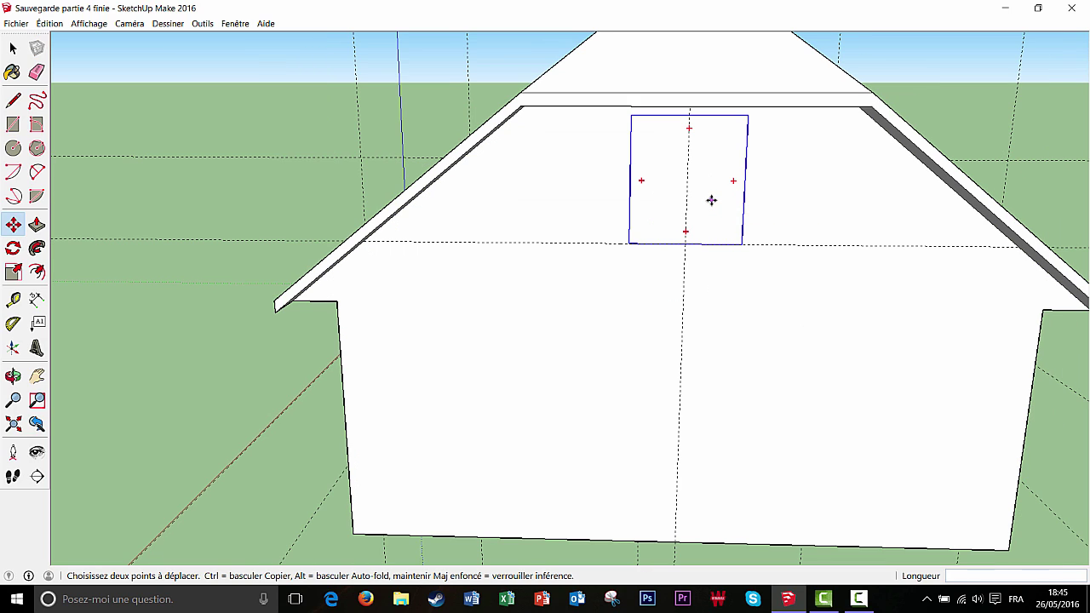
{"action": "key", "text": "ctrl"}
{"action": "left_click", "coordinate": [711, 200]}
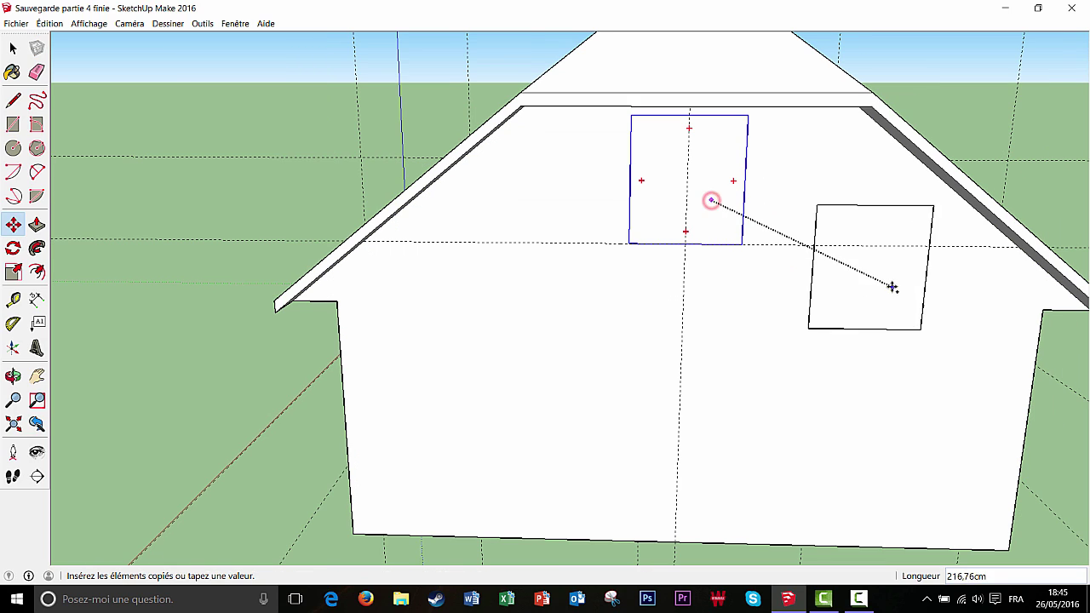
{"action": "middle_click_drag", "start_coordinate": [893, 287], "coordinate": [707, 239]}
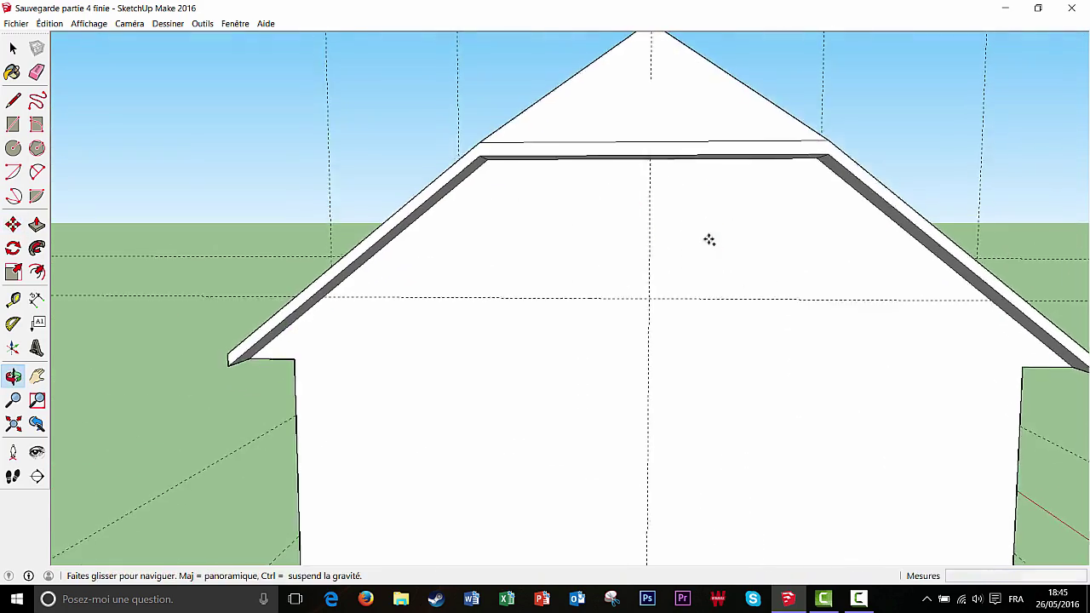
{"action": "scroll", "coordinate": [615, 311], "scroll_direction": "up", "scroll_amount": 4}
{"action": "left_click", "coordinate": [587, 358]}
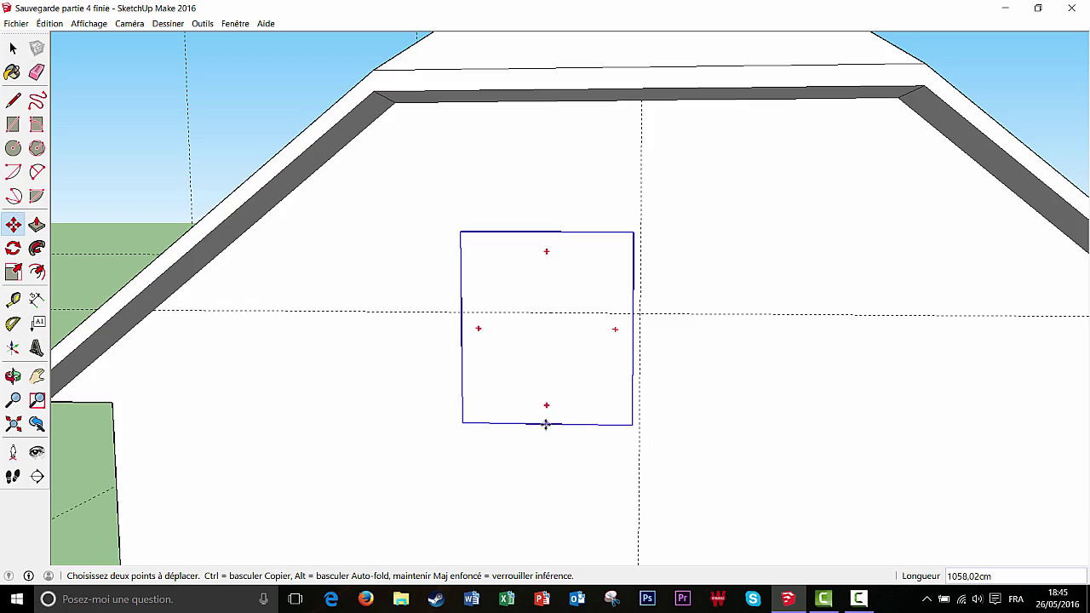
- Centre the opposite gable's window by moving its bottom-edge midpoint onto the intersection of that wall's horizontal and vertical guides
{"action": "left_click", "coordinate": [544, 423]}
{"action": "left_click", "coordinate": [641, 314]}
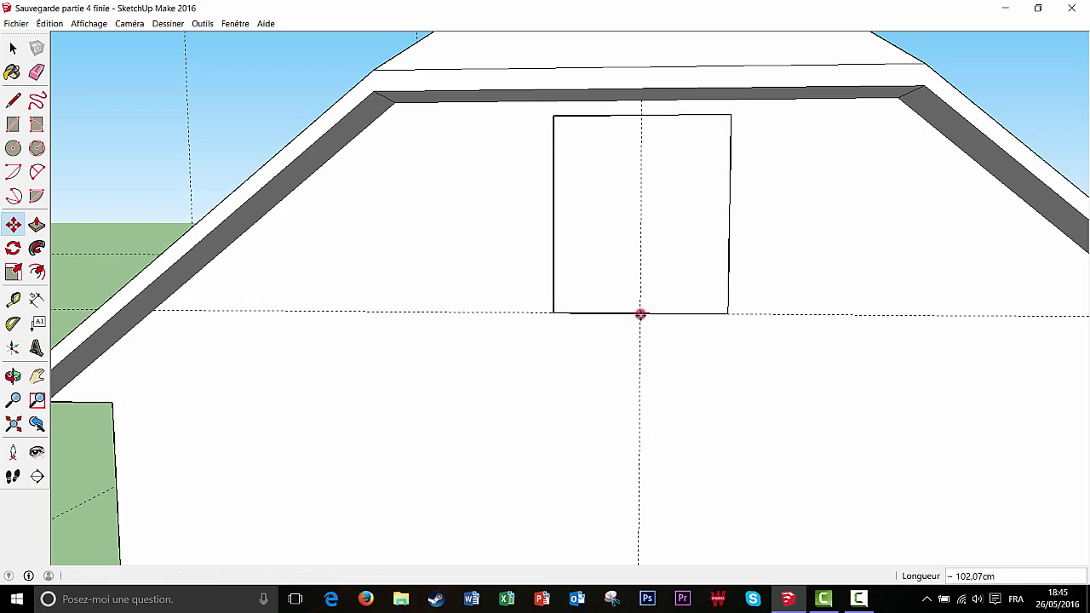
{"action": "scroll", "coordinate": [635, 358], "scroll_direction": "down", "scroll_amount": 5}
{"action": "middle_click_drag", "start_coordinate": [649, 420], "coordinate": [584, 418]}
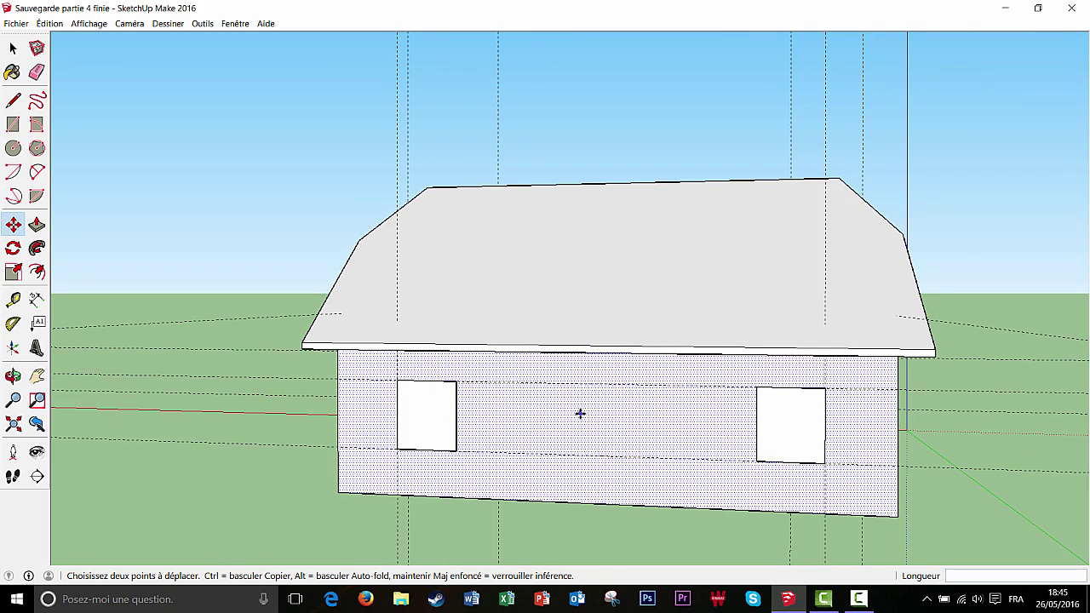
{"action": "scroll", "coordinate": [606, 412], "scroll_direction": "down", "scroll_amount": 2}
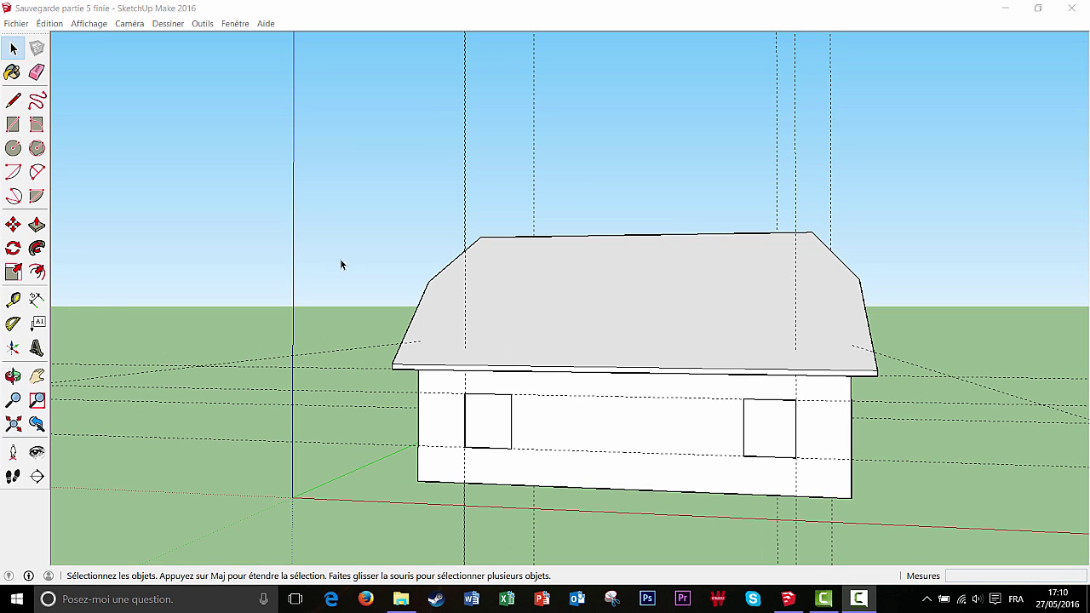
- On the front facade, place a vertical guide 223 cm inward from the right window's inner edge and another 90 cm beyond it
{"action": "left_click", "coordinate": [13, 300]}
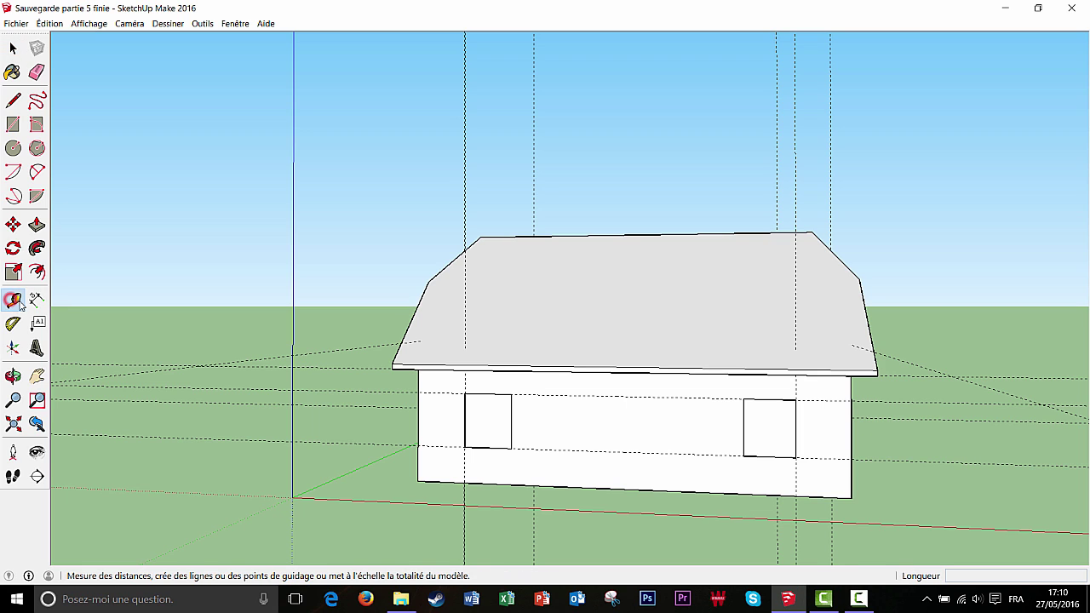
{"action": "left_click", "coordinate": [744, 427]}
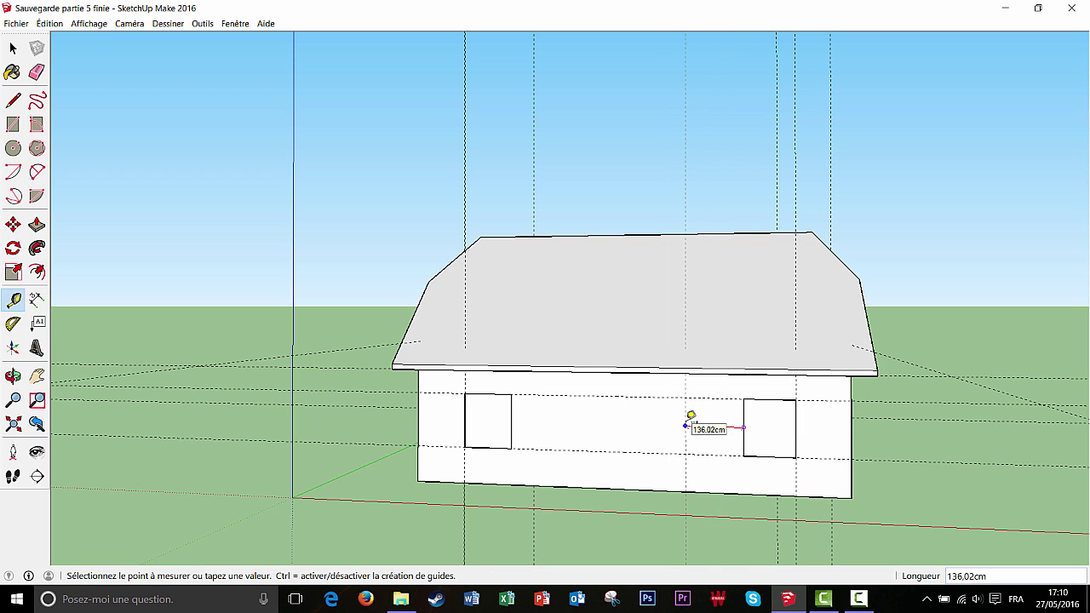
{"action": "type", "text": "223"}
{"action": "key", "text": "Return"}
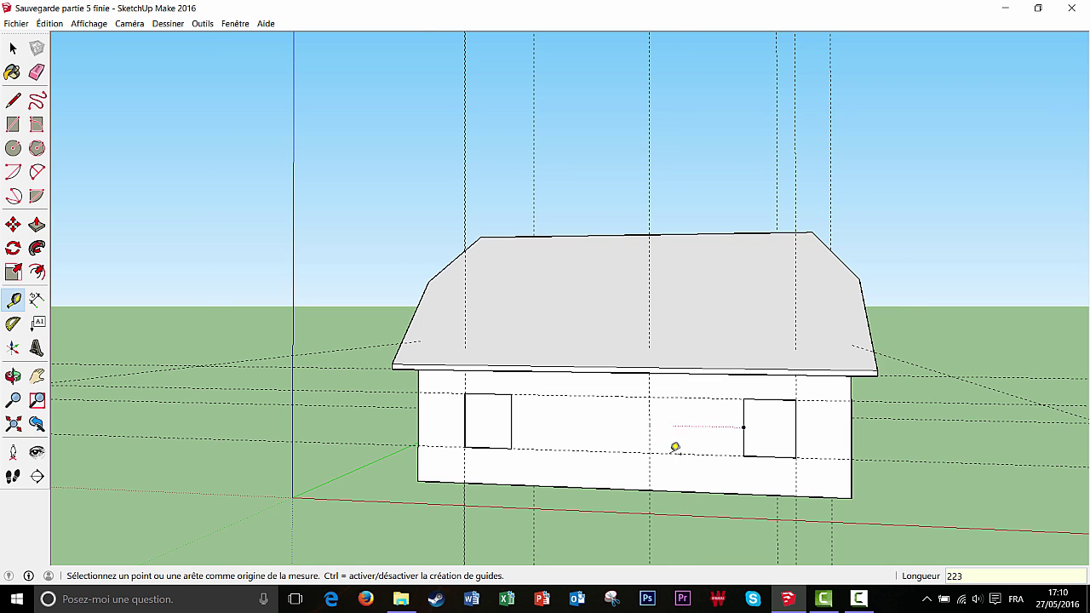
{"action": "scroll", "coordinate": [674, 446], "scroll_direction": "up", "scroll_amount": 2}
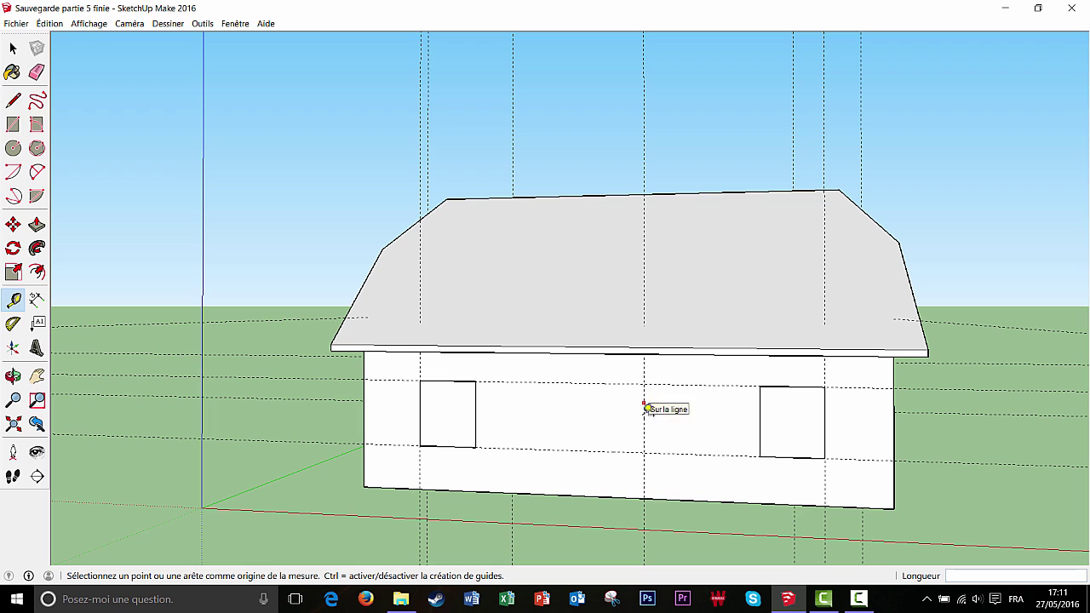
{"action": "left_click", "coordinate": [644, 433]}
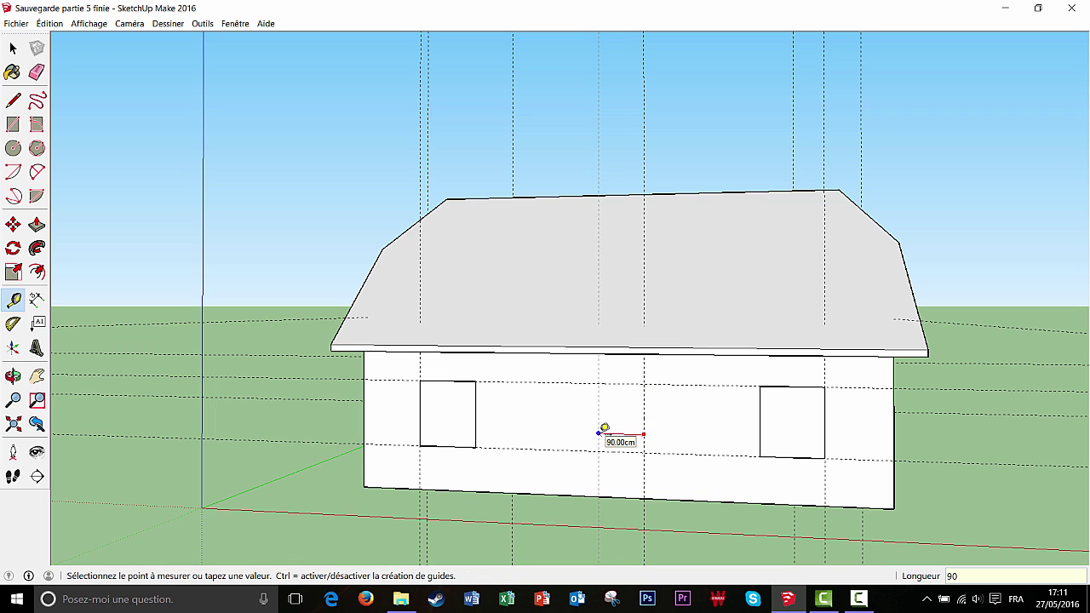
{"action": "left_click", "coordinate": [600, 434]}
- On the opposite facade, place a vertical guide 254 cm inward from the right window's inner edge and another 90 cm beyond it
{"action": "middle_click_drag", "start_coordinate": [623, 448], "coordinate": [700, 473]}
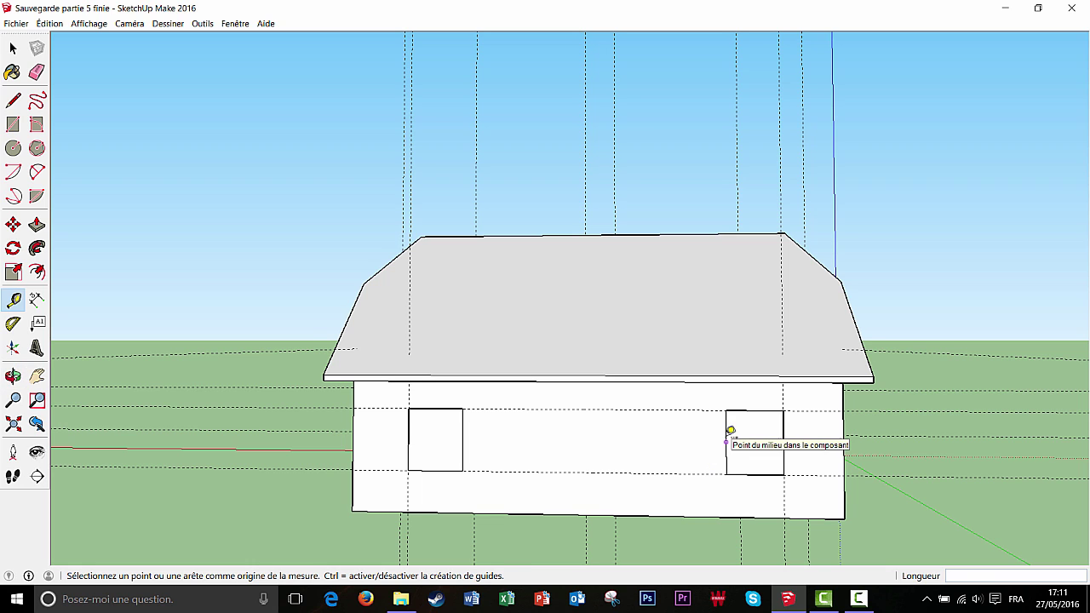
{"action": "left_click", "coordinate": [725, 434]}
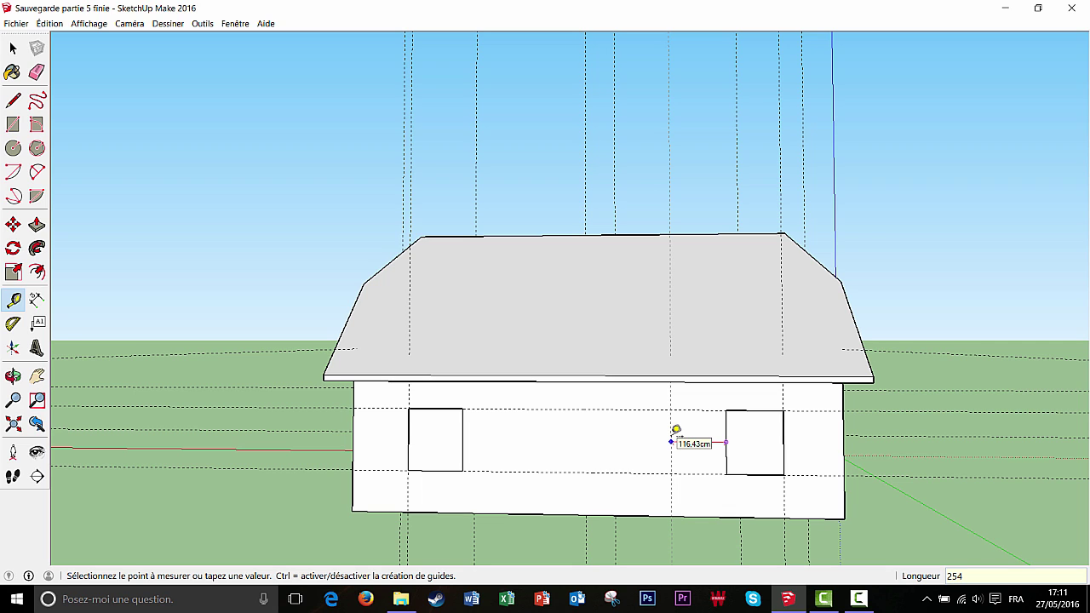
{"action": "left_click", "coordinate": [675, 429]}
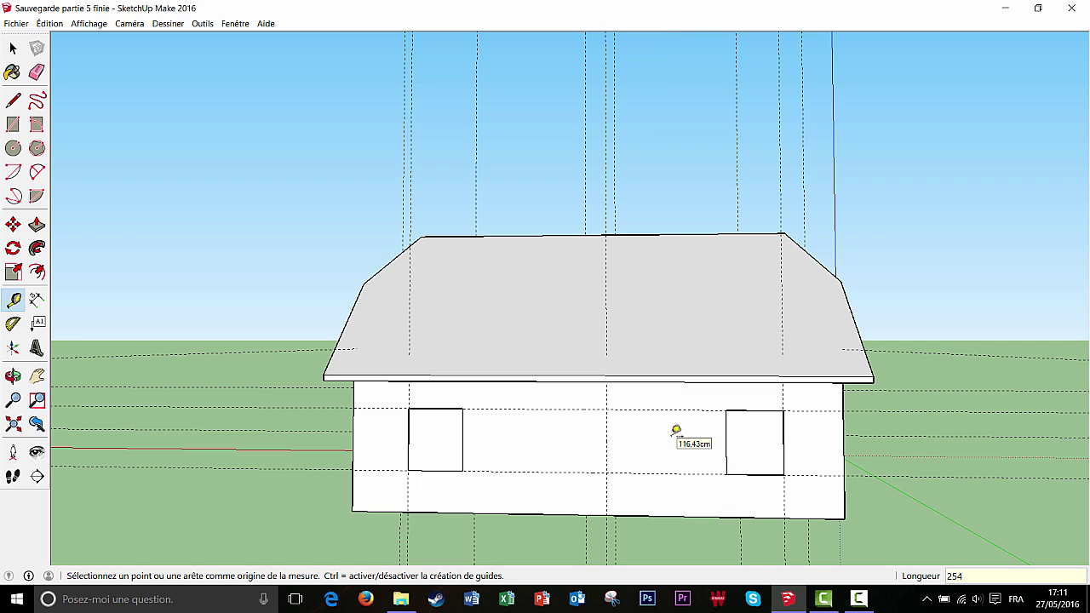
{"action": "left_click", "coordinate": [606, 425]}
{"action": "type", "text": "9"}
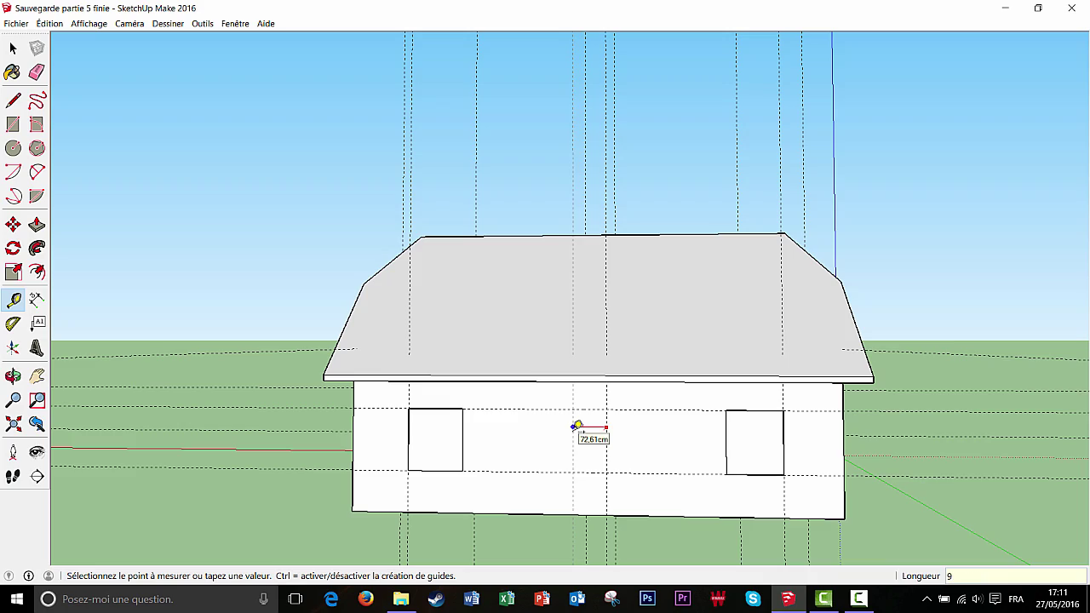
{"action": "type", "text": "0"}
{"action": "key", "text": "Return"}
- Draw a door rectangle of 90 by about 219 cm on the front facade, between the two guides from wall base to window-top guide
{"action": "scroll", "coordinate": [549, 432], "scroll_direction": "down", "scroll_amount": 2}
{"action": "middle_click_drag", "start_coordinate": [387, 441], "coordinate": [642, 423]}
{"action": "scroll", "coordinate": [642, 423], "scroll_direction": "up", "scroll_amount": 3}
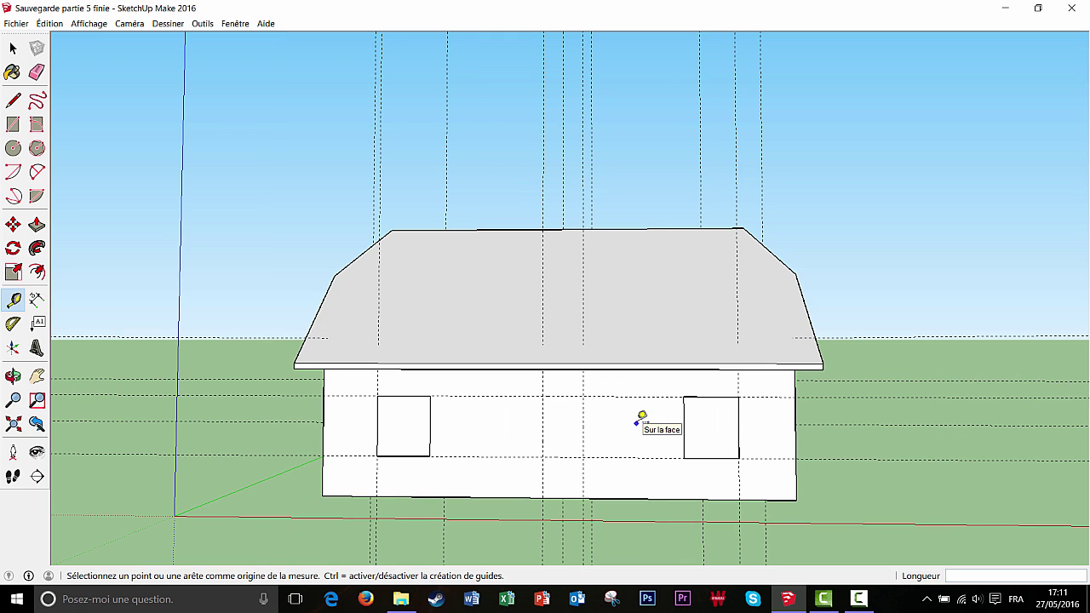
{"action": "left_click", "coordinate": [13, 124]}
{"action": "middle_click_drag", "start_coordinate": [650, 480], "coordinate": [633, 474]}
{"action": "scroll", "coordinate": [632, 474], "scroll_direction": "up", "scroll_amount": 2}
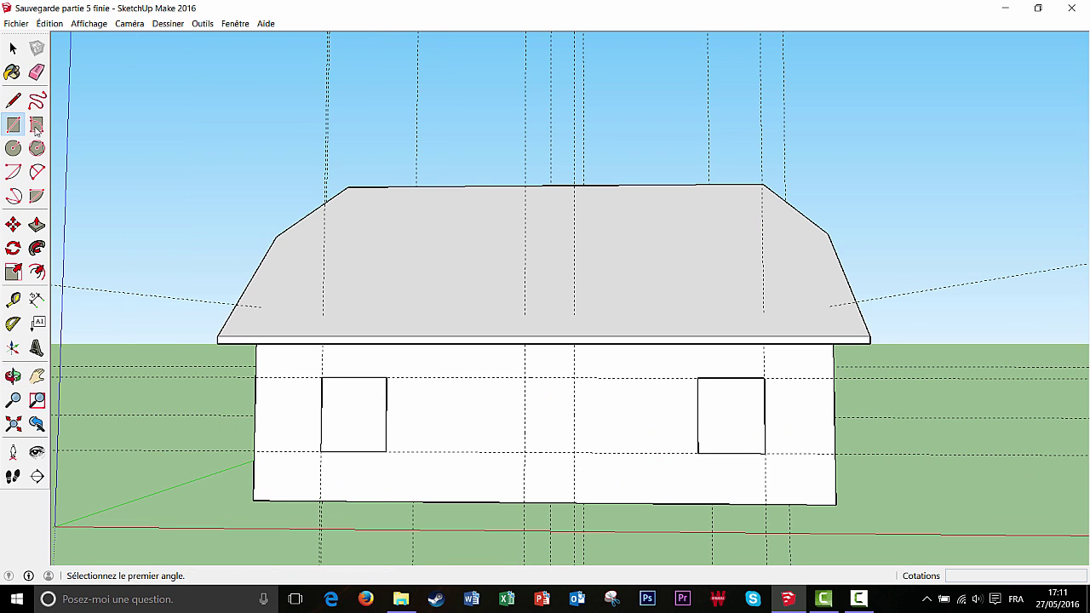
{"action": "left_click", "coordinate": [524, 502]}
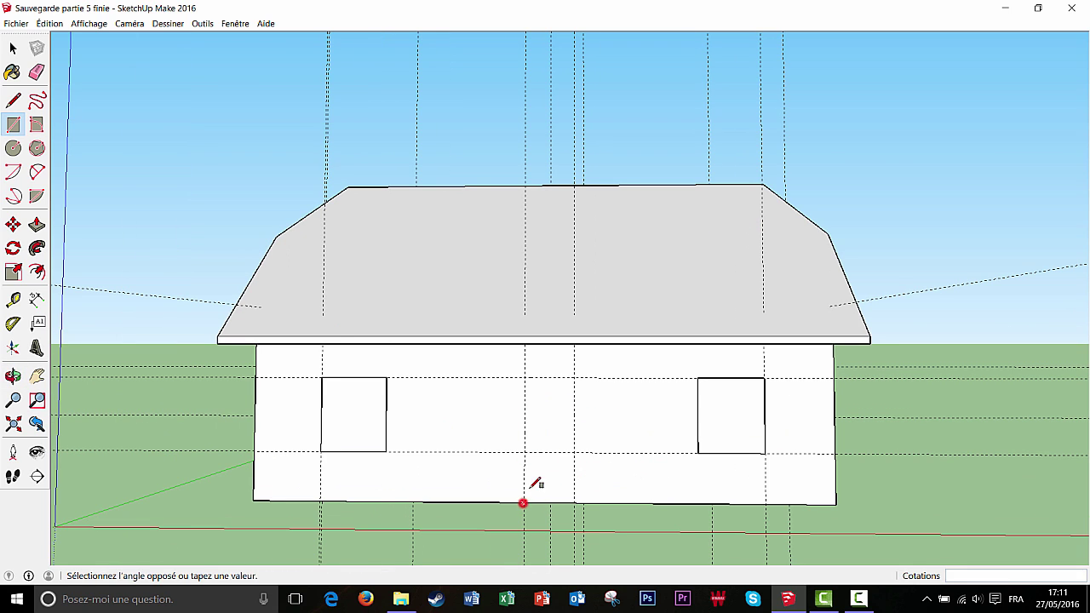
{"action": "left_click", "coordinate": [577, 376]}
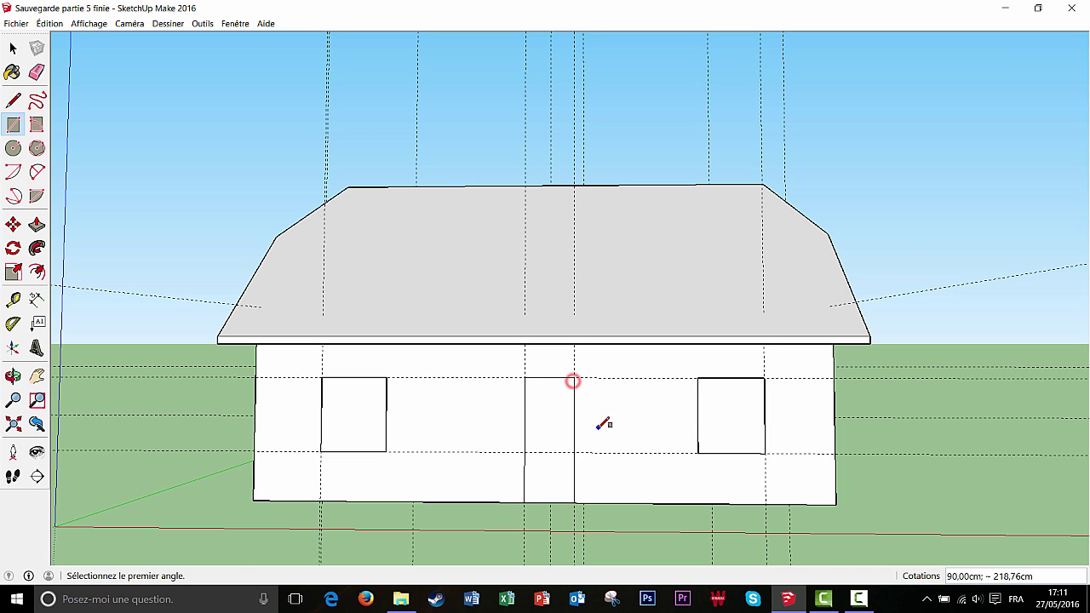
- Turn the door face and its edges into a component named Porte
{"action": "middle_click_drag", "start_coordinate": [604, 421], "coordinate": [596, 438]}
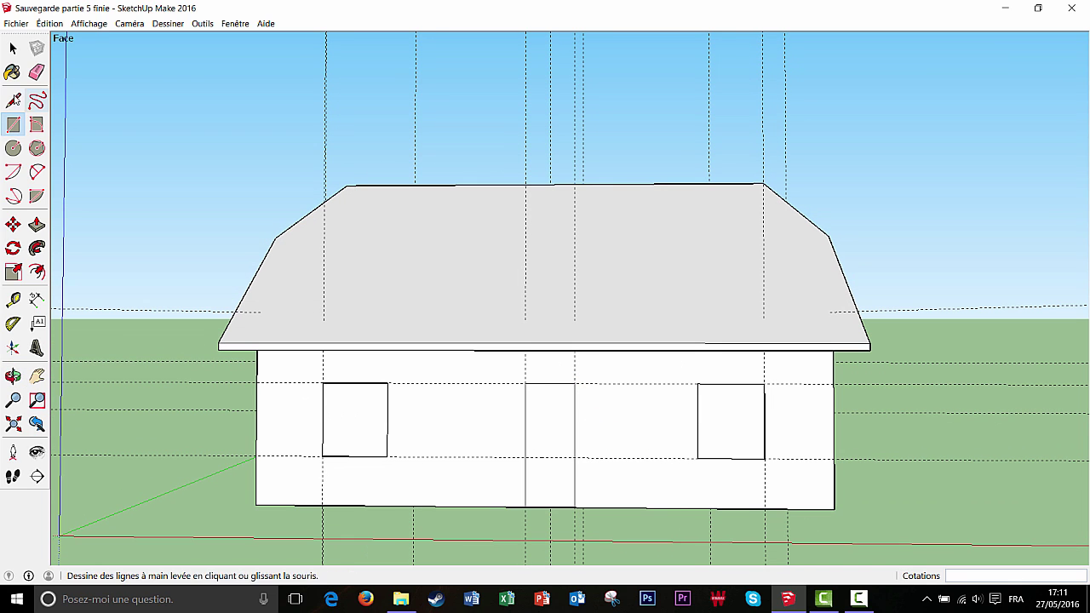
{"action": "left_click", "coordinate": [13, 48]}
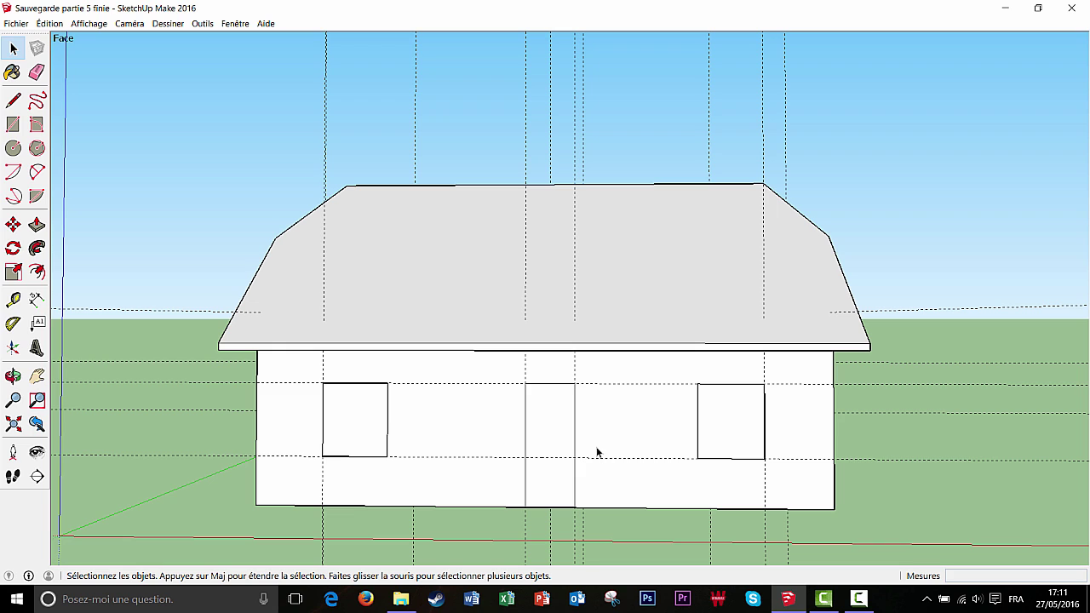
{"action": "scroll", "coordinate": [557, 443], "scroll_direction": "up", "scroll_amount": 1}
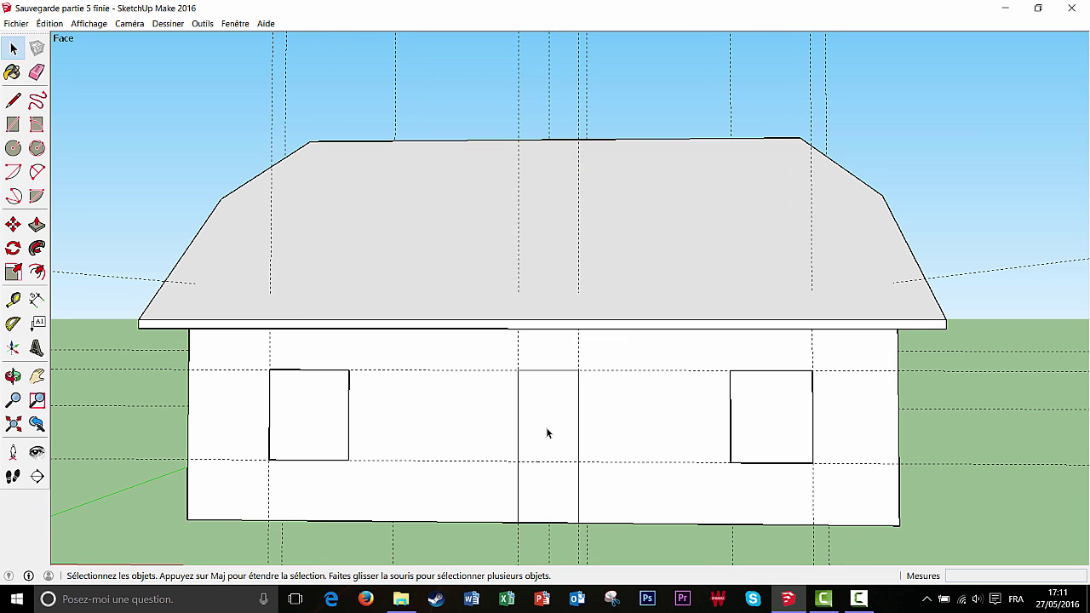
{"action": "left_click", "coordinate": [546, 430]}
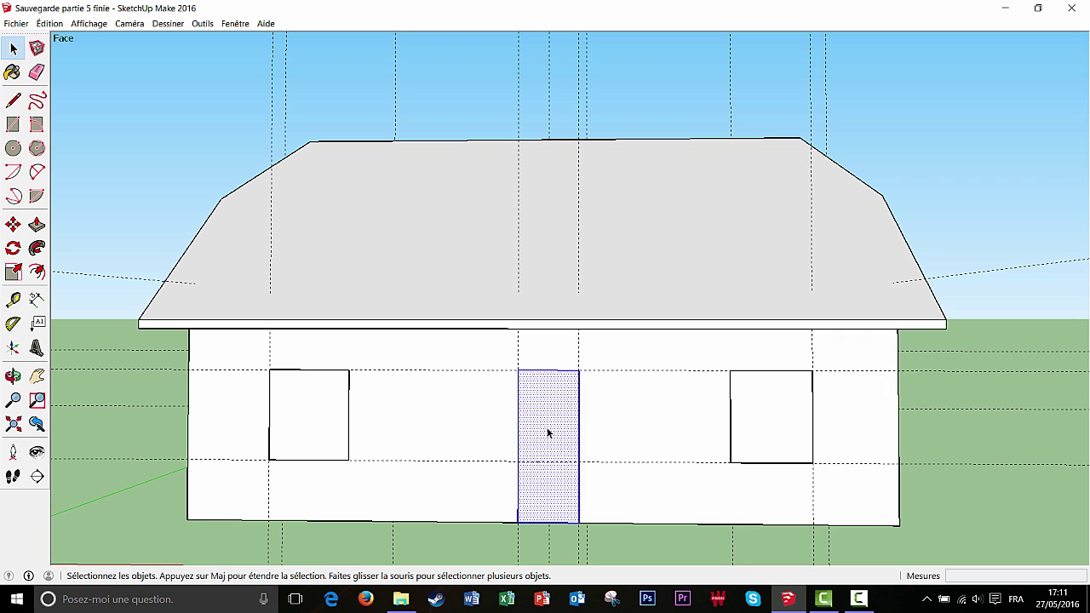
{"action": "right_click", "coordinate": [548, 433]}
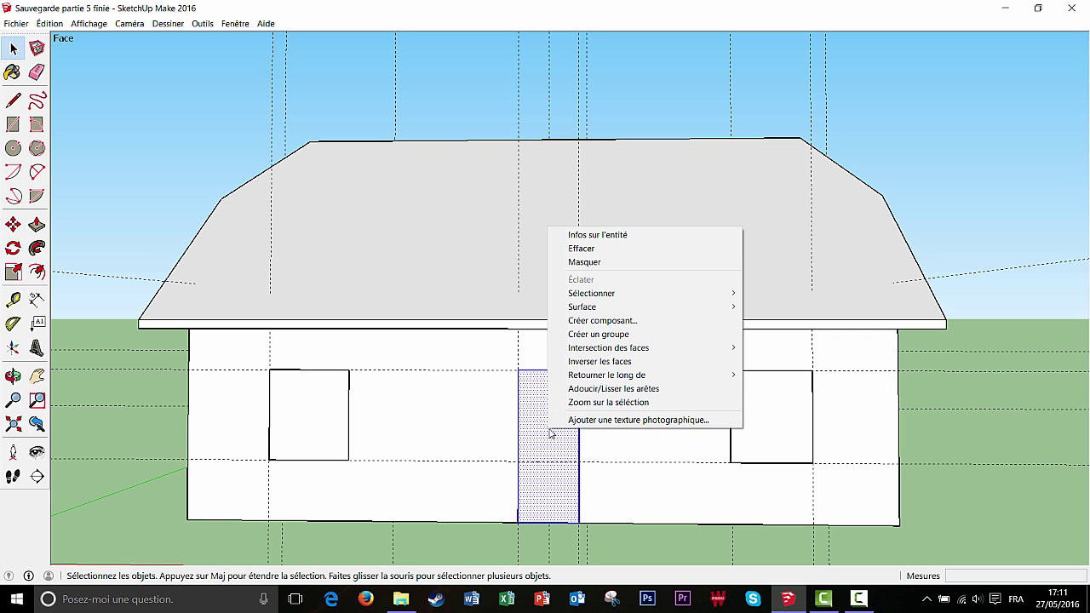
{"action": "left_click", "coordinate": [603, 320]}
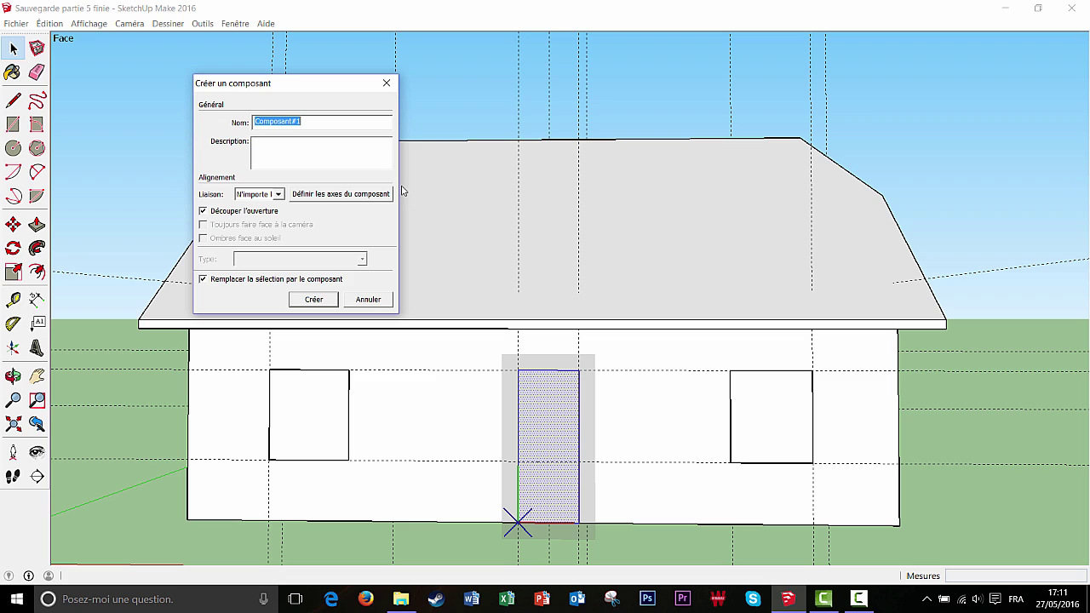
{"action": "type", "text": "Porte"}
{"action": "left_click", "coordinate": [313, 300]}
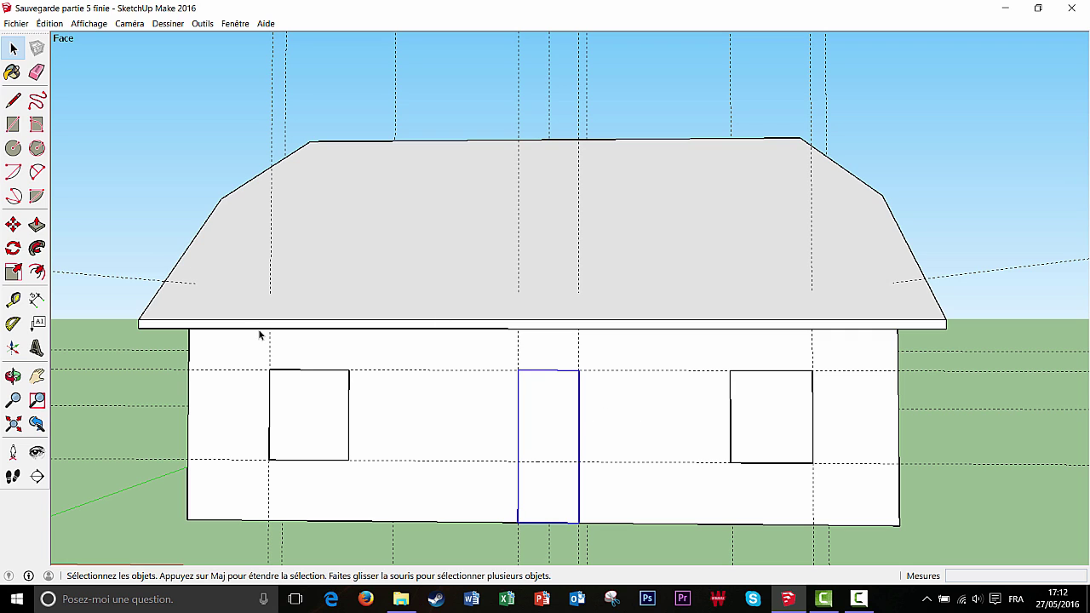
- Copy the door component from the front facade onto the opposite facade, between its two windows
{"action": "left_click", "coordinate": [14, 225]}
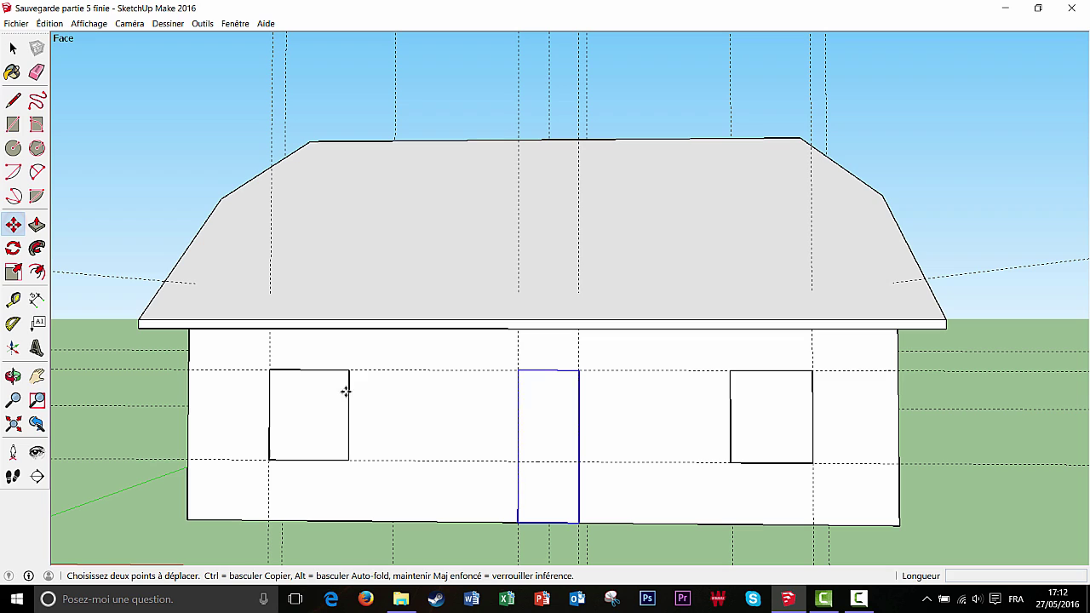
{"action": "key", "text": "ctrl"}
{"action": "left_click", "coordinate": [555, 416]}
{"action": "scroll", "coordinate": [721, 417], "scroll_direction": "down", "scroll_amount": 4}
{"action": "middle_click_drag", "start_coordinate": [817, 420], "coordinate": [391, 407]}
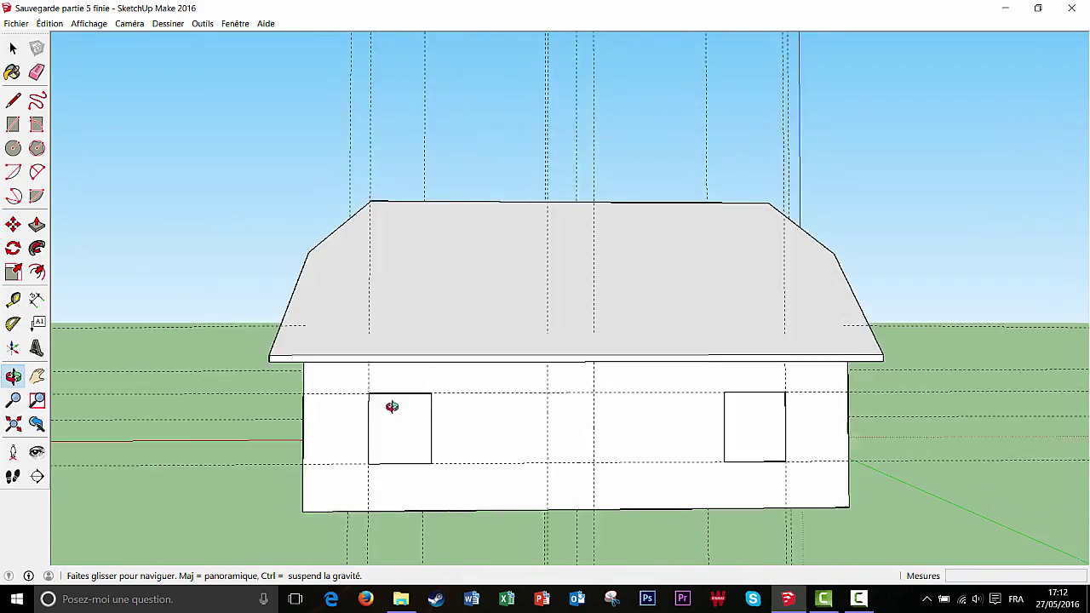
{"action": "left_click", "coordinate": [513, 426]}
{"action": "scroll", "coordinate": [489, 412], "scroll_direction": "up", "scroll_amount": 5}
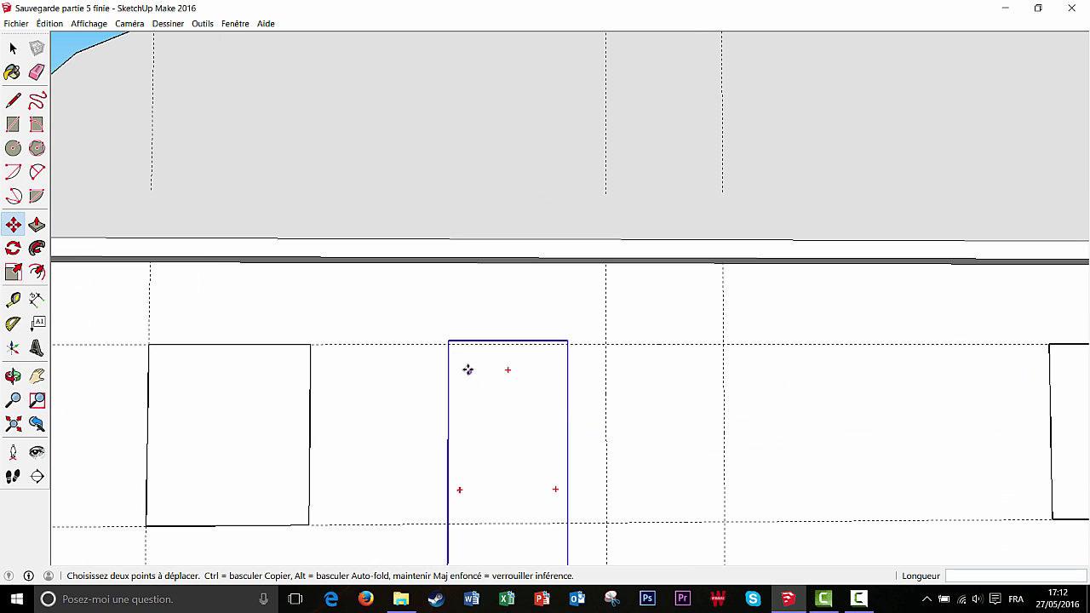
- Move the copied door by its top corner to the intersection of the door guide and the window-top guide, and check both facades
{"action": "left_click", "coordinate": [448, 341]}
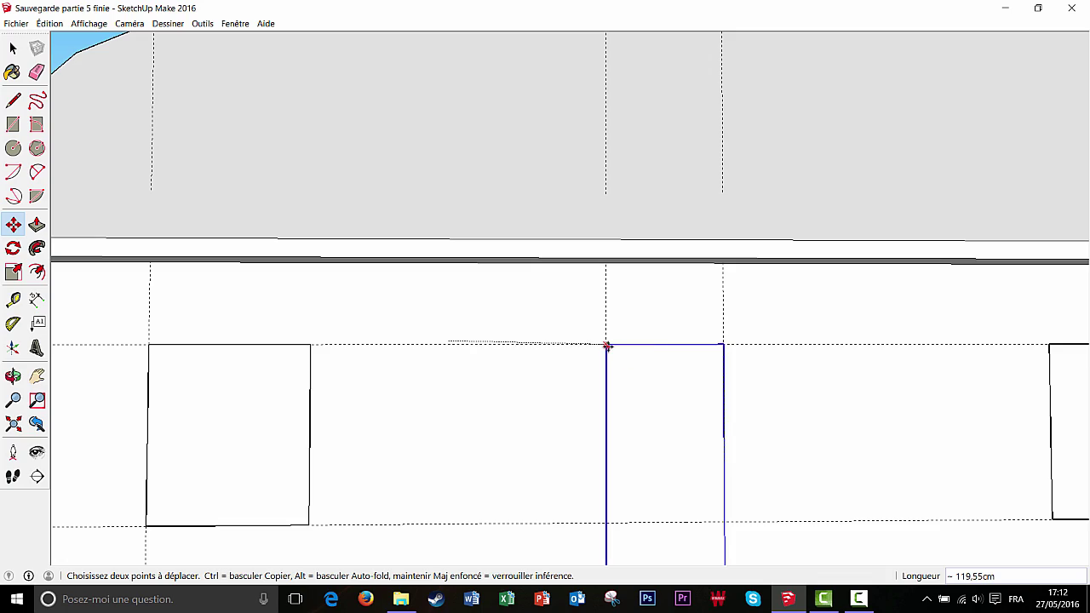
{"action": "left_click", "coordinate": [606, 347]}
{"action": "scroll", "coordinate": [462, 418], "scroll_direction": "down", "scroll_amount": 6}
{"action": "middle_click_drag", "start_coordinate": [469, 424], "coordinate": [447, 477]}
{"action": "scroll", "coordinate": [447, 477], "scroll_direction": "down", "scroll_amount": 3}
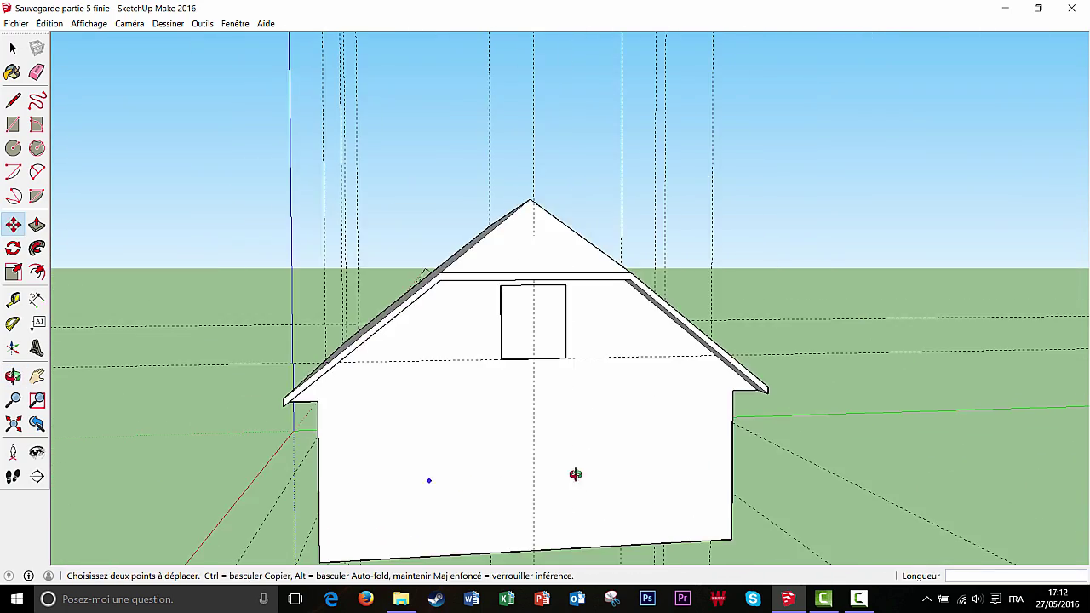
{"action": "mouse_move", "coordinate": [574, 474]}
{"action": "middle_mouse_down"}
{"action": "mouse_move", "coordinate": [596, 477]}
{"action": "mouse_move", "coordinate": [586, 485]}
{"action": "middle_mouse_up"}
{"action": "scroll", "coordinate": [587, 485], "scroll_direction": "down", "scroll_amount": 1}
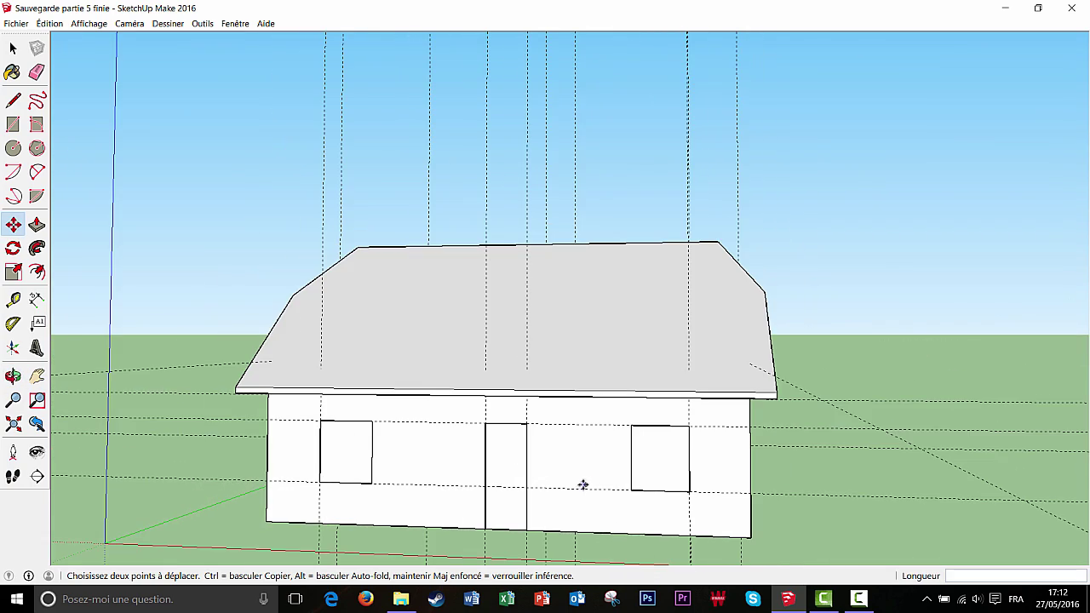
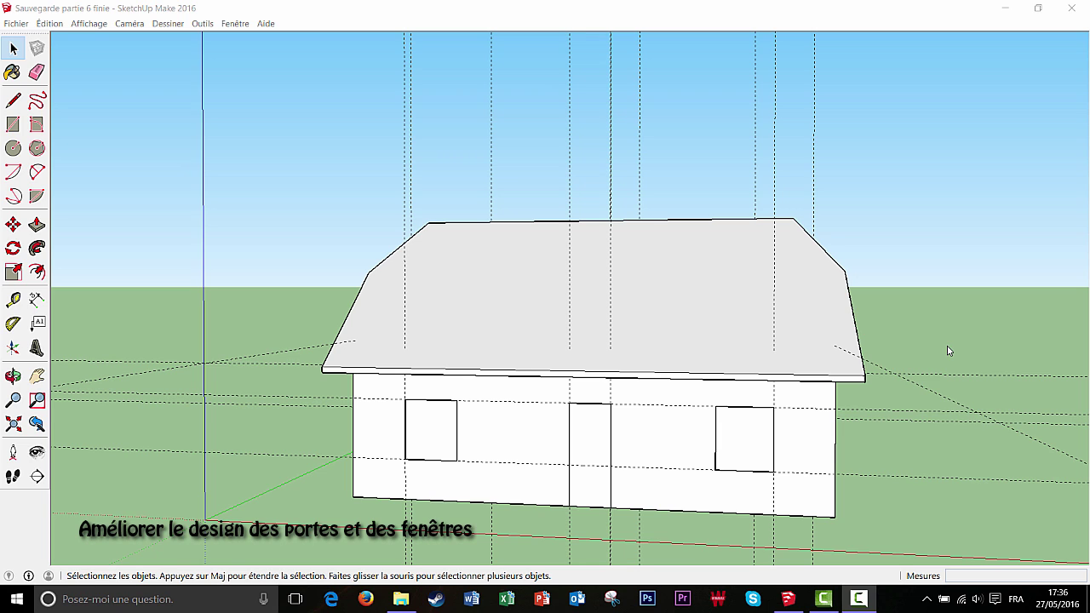
- Open the front facade's left window component for editing and hide the rest of the model
{"action": "left_click", "coordinate": [15, 51]}
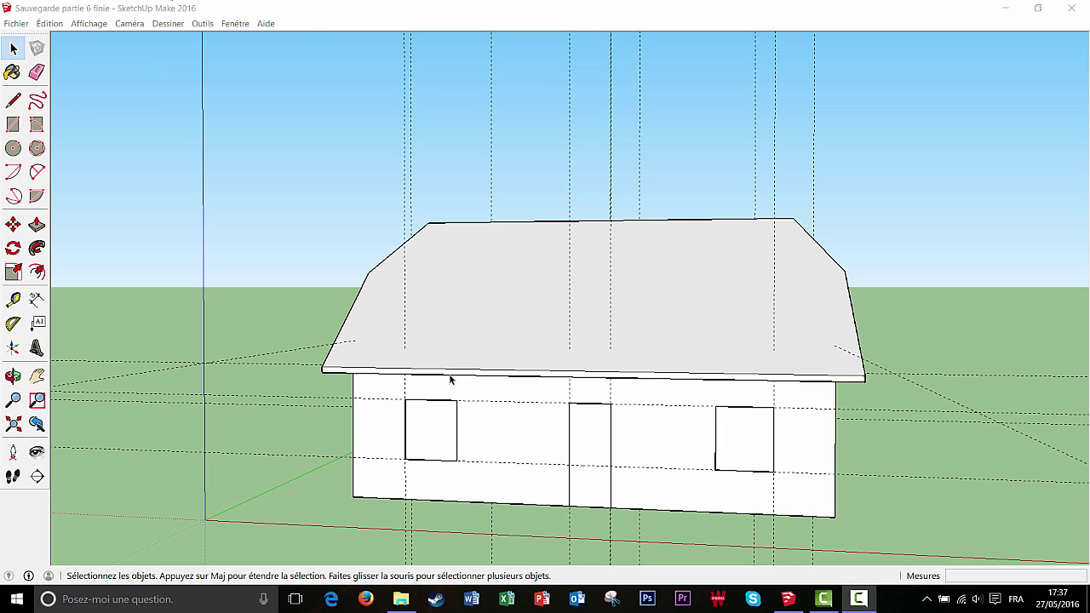
{"action": "double_click", "coordinate": [434, 427]}
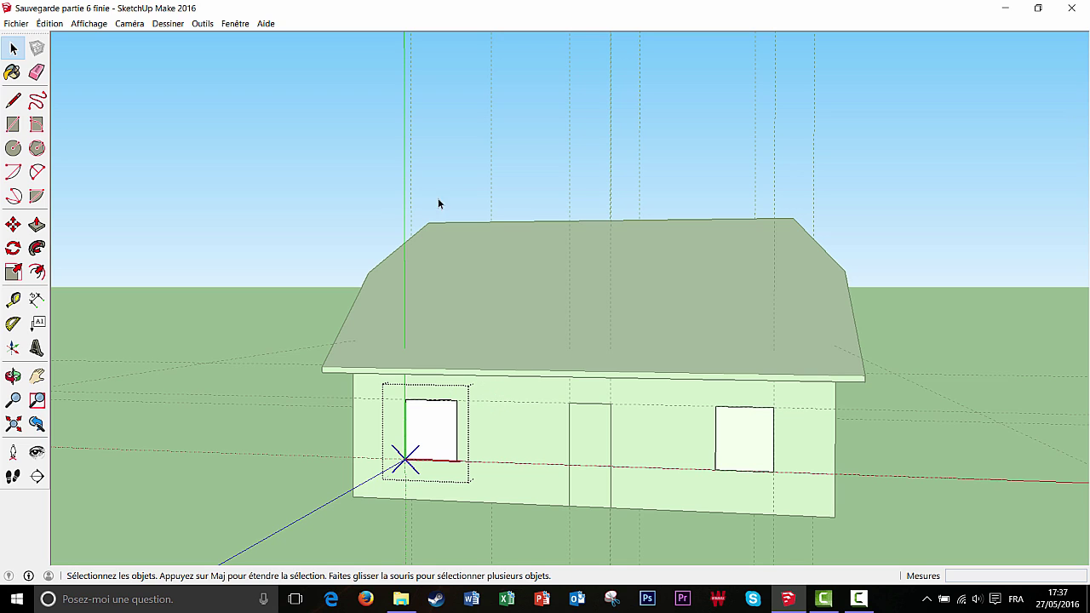
{"action": "left_click", "coordinate": [82, 25]}
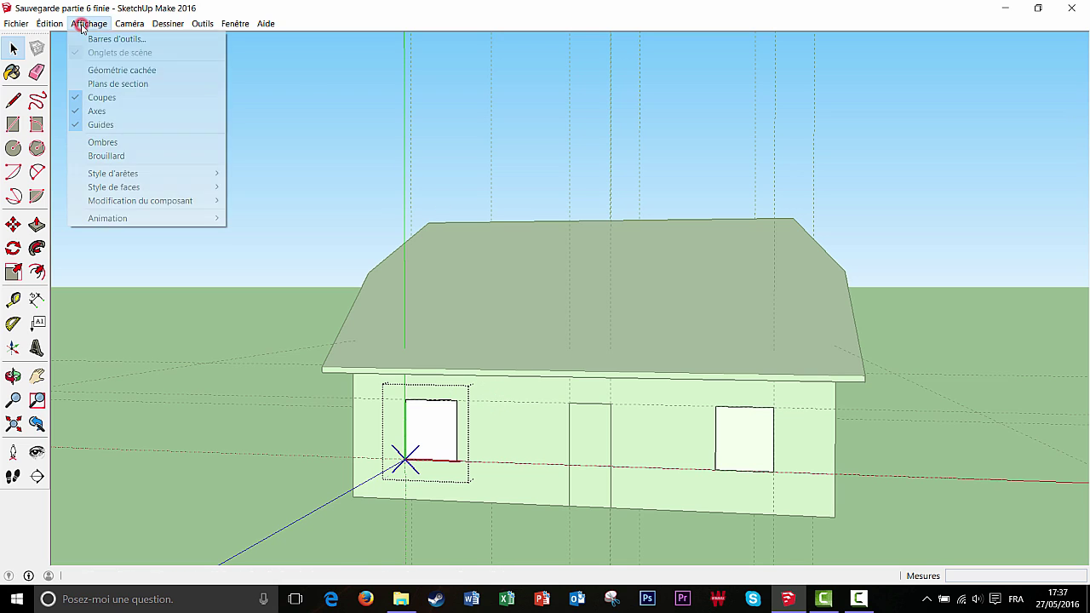
{"action": "mouse_move", "coordinate": [145, 200]}
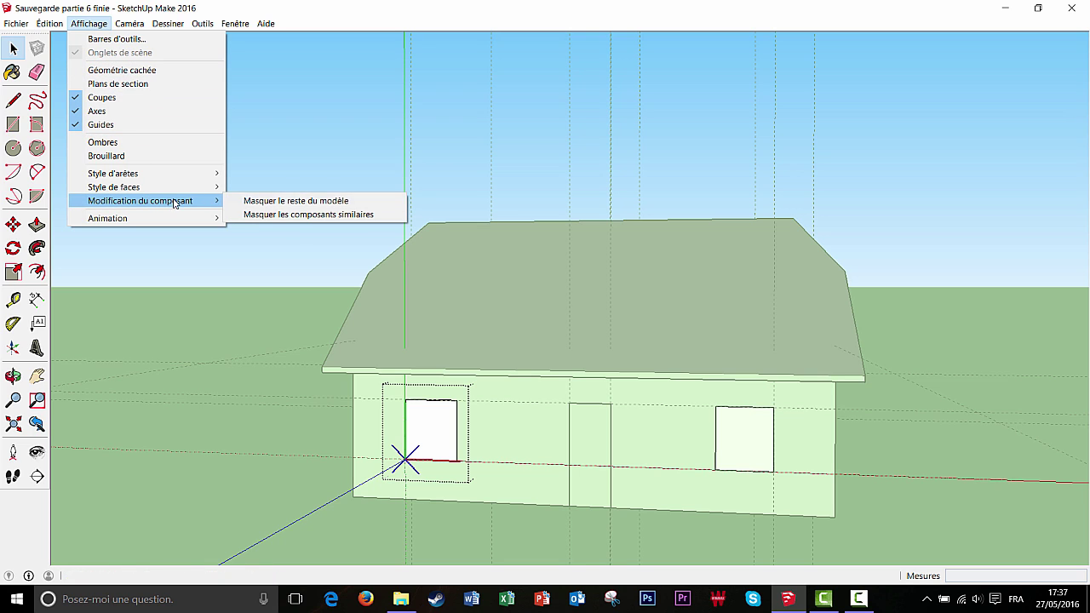
{"action": "left_click", "coordinate": [258, 203]}
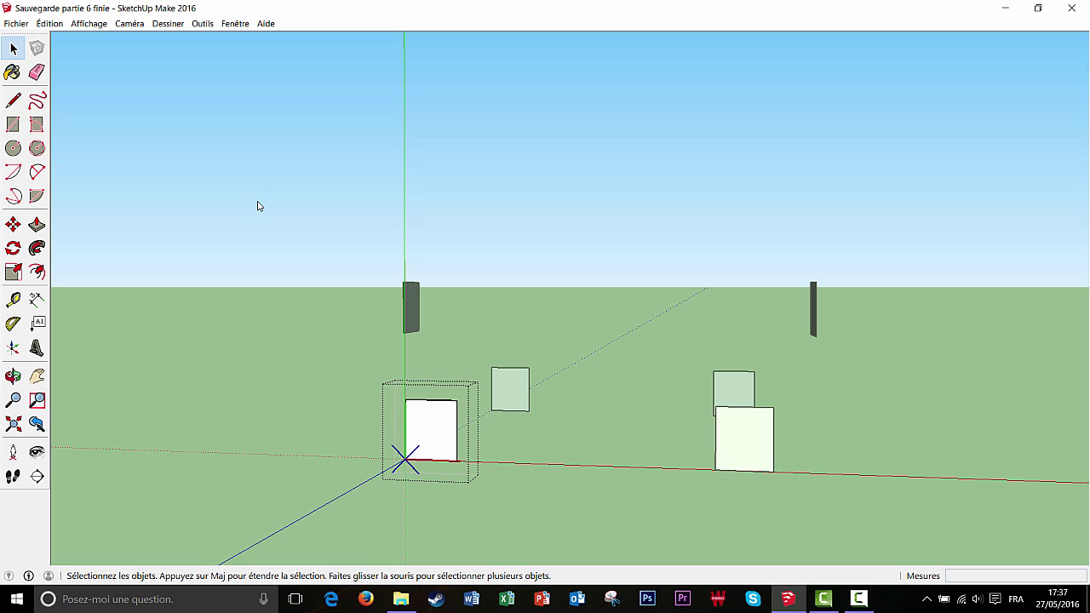
- Push the window component's face 20 cm inward to give the window depth
{"action": "middle_click_drag", "start_coordinate": [613, 397], "coordinate": [513, 414]}
{"action": "scroll", "coordinate": [531, 441], "scroll_direction": "up", "scroll_amount": 2}
{"action": "scroll", "coordinate": [531, 443], "scroll_direction": "down", "scroll_amount": 2}
{"action": "left_click", "coordinate": [37, 224]}
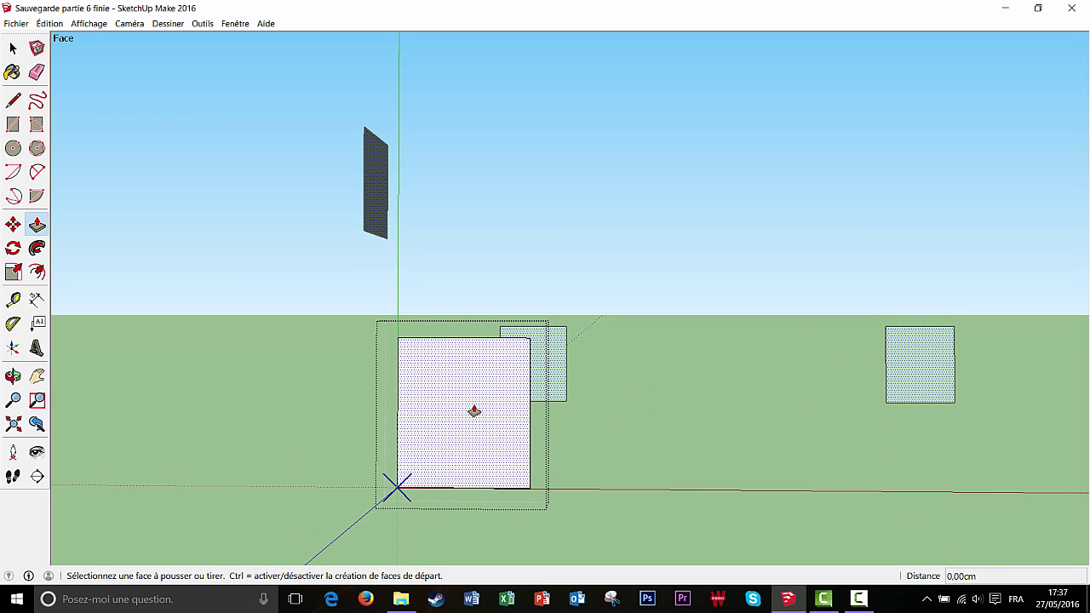
{"action": "left_click", "coordinate": [474, 412]}
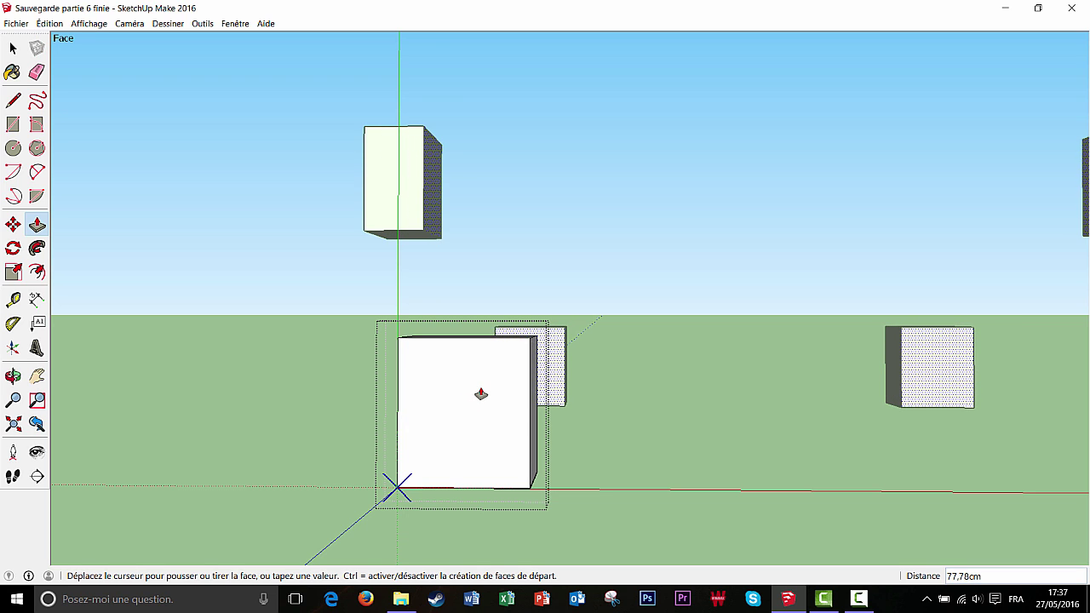
{"action": "type", "text": "20"}
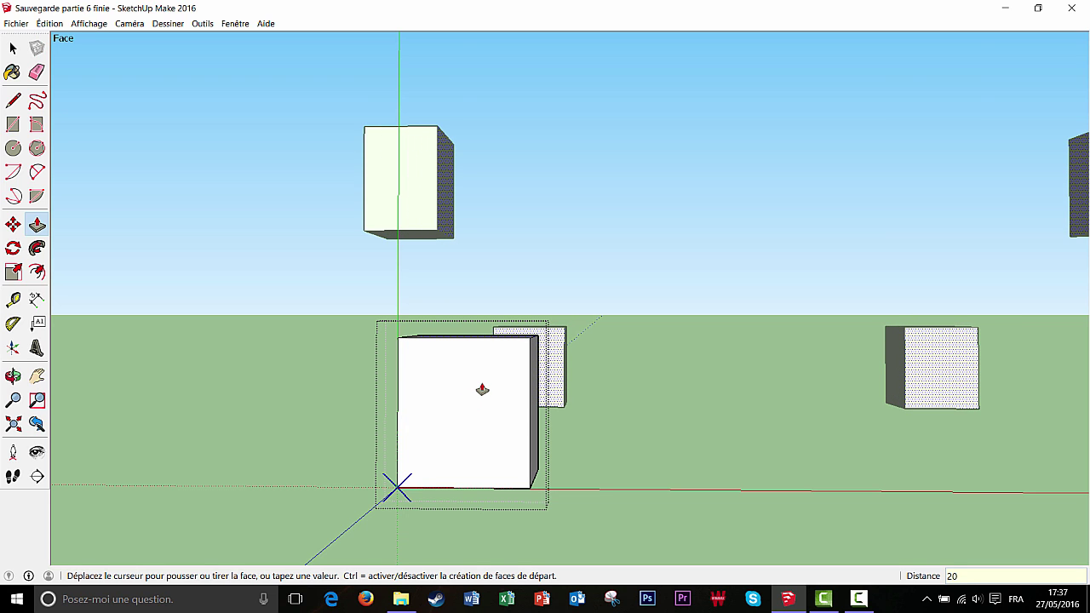
{"action": "key", "text": "Return"}
- Delete the front face of the window box to open up the recess
{"action": "mouse_move", "coordinate": [639, 428]}
{"action": "middle_mouse_down"}
{"action": "mouse_move", "coordinate": [499, 450]}
{"action": "mouse_move", "coordinate": [669, 455]}
{"action": "mouse_move", "coordinate": [659, 431]}
{"action": "middle_mouse_up"}
{"action": "left_click", "coordinate": [13, 51]}
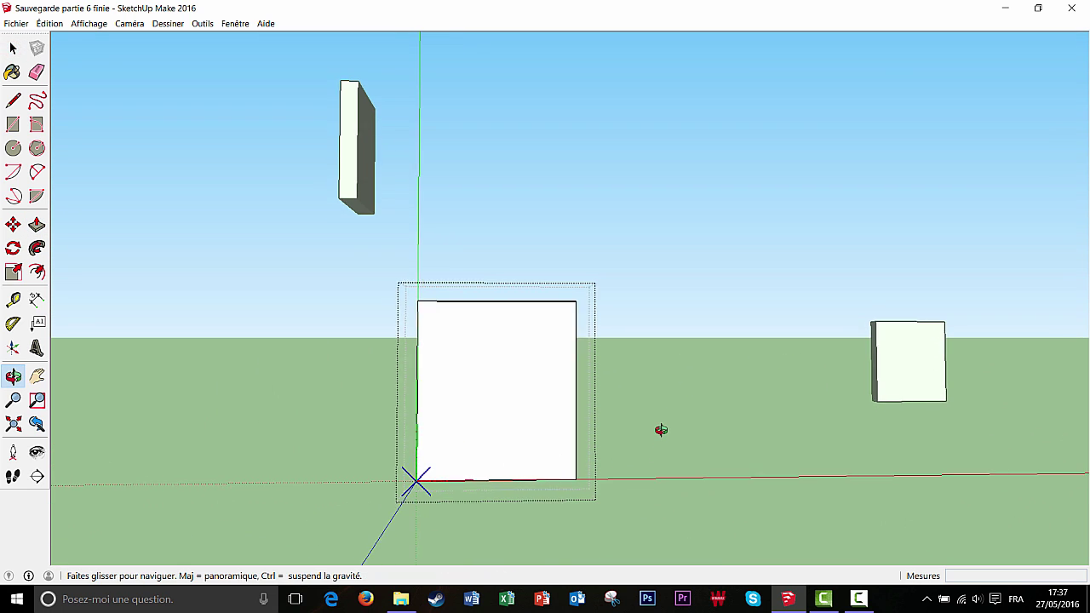
{"action": "left_click", "coordinate": [503, 389]}
{"action": "key", "text": "Delete"}
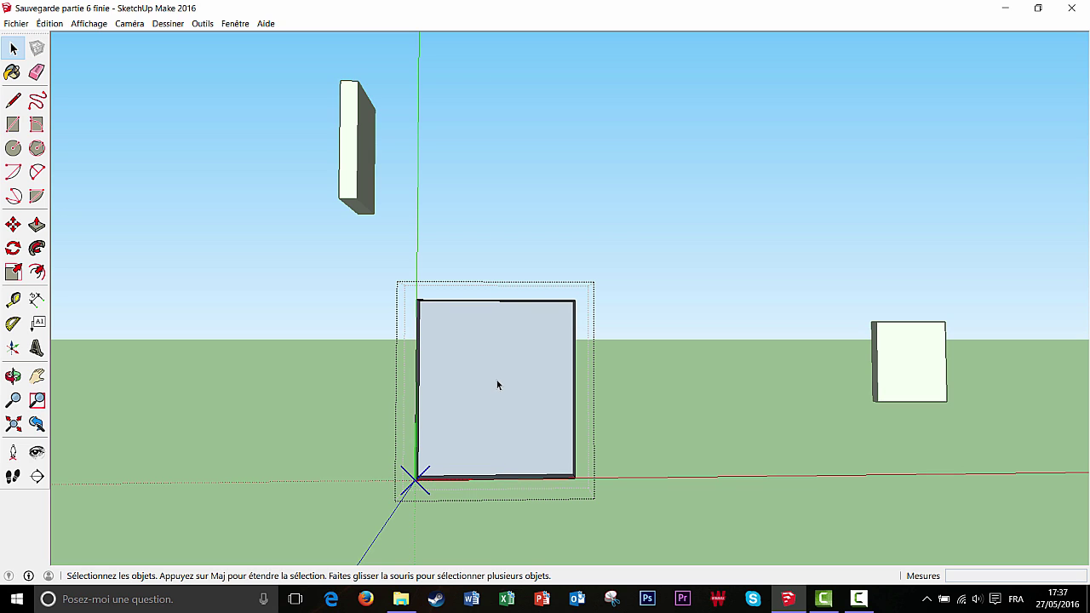
- Reverse the orientation of the face at the back of the window recess
{"action": "middle_click_drag", "start_coordinate": [498, 384], "coordinate": [469, 465]}
{"action": "middle_click_drag", "start_coordinate": [527, 406], "coordinate": [480, 412]}
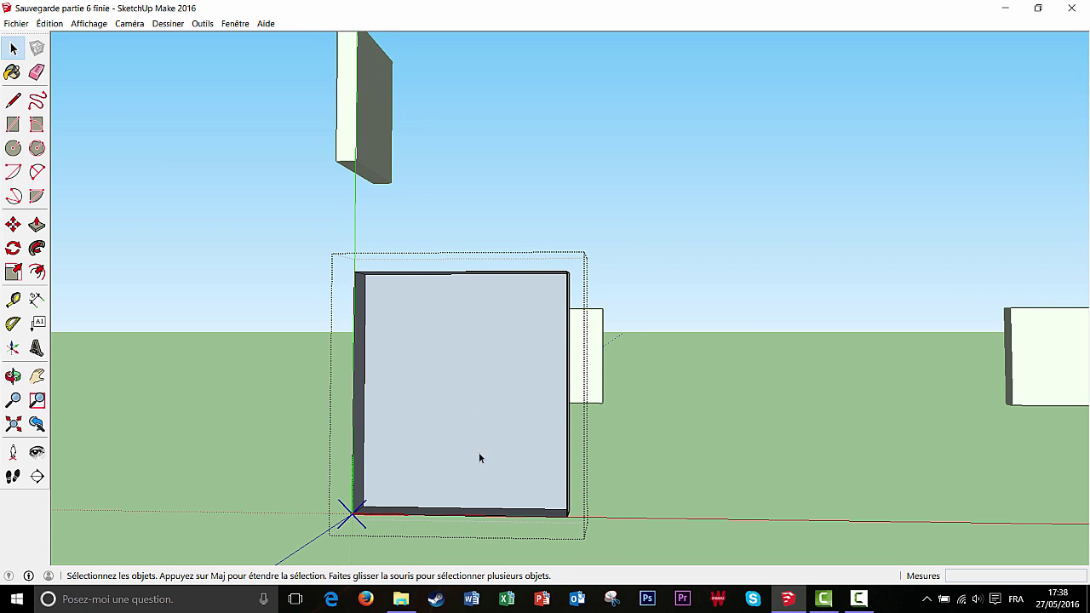
{"action": "right_click", "coordinate": [479, 392]}
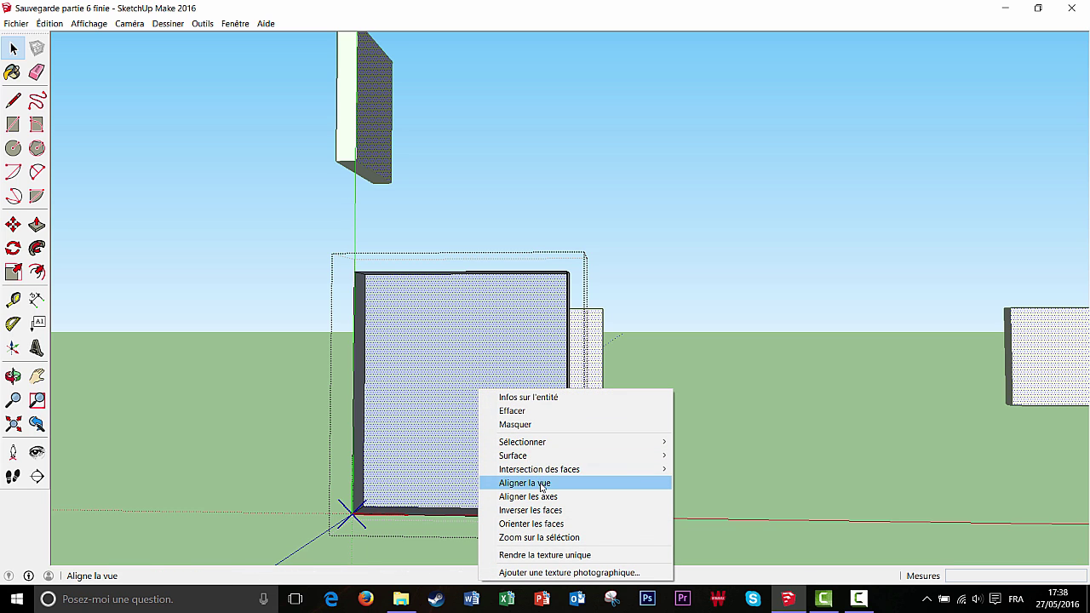
{"action": "left_click", "coordinate": [544, 510]}
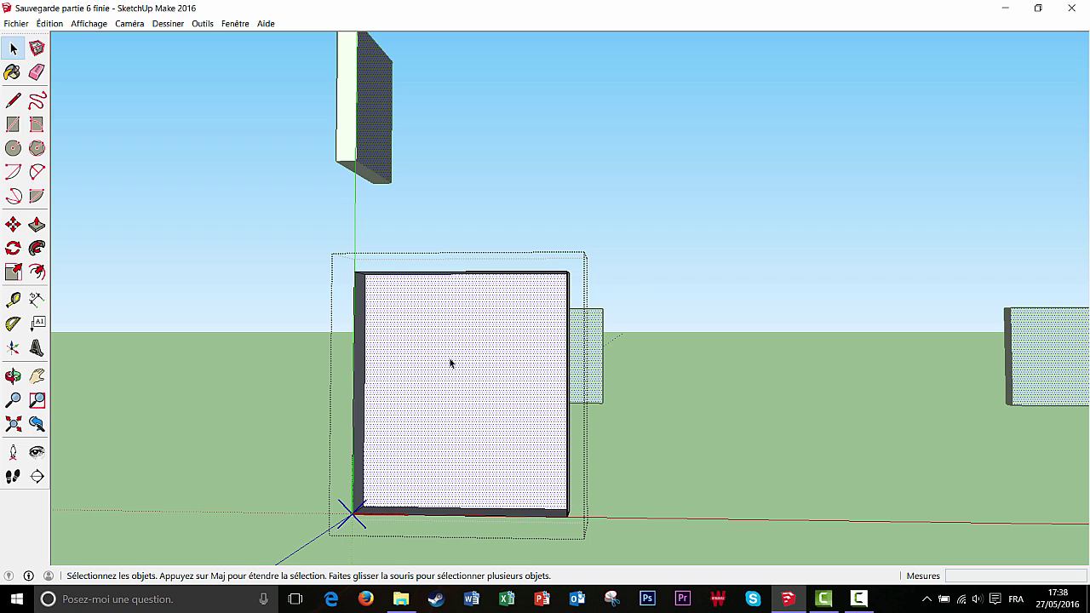
- Offset the outline of the recess's back face 5 cm inward to outline the window frame
{"action": "middle_click_drag", "start_coordinate": [493, 371], "coordinate": [449, 384]}
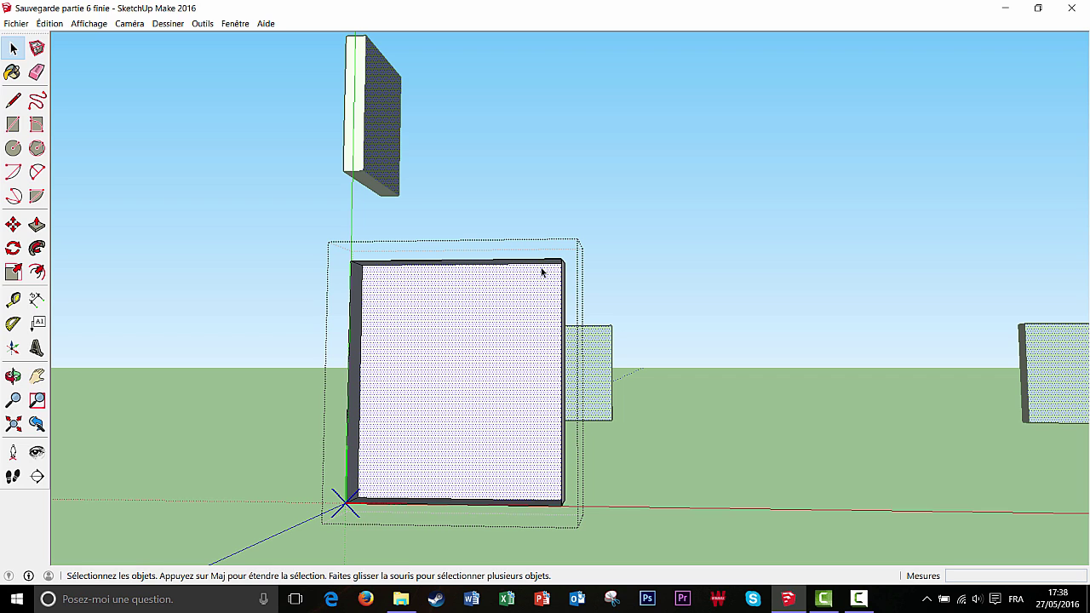
{"action": "scroll", "coordinate": [407, 385], "scroll_direction": "up", "scroll_amount": 1}
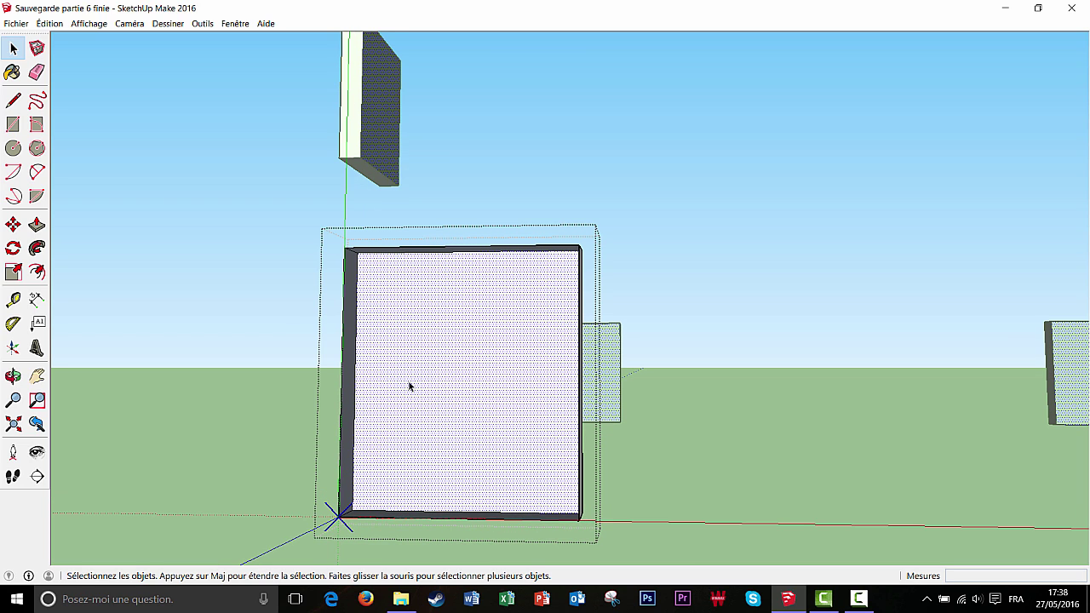
{"action": "left_click", "coordinate": [37, 273]}
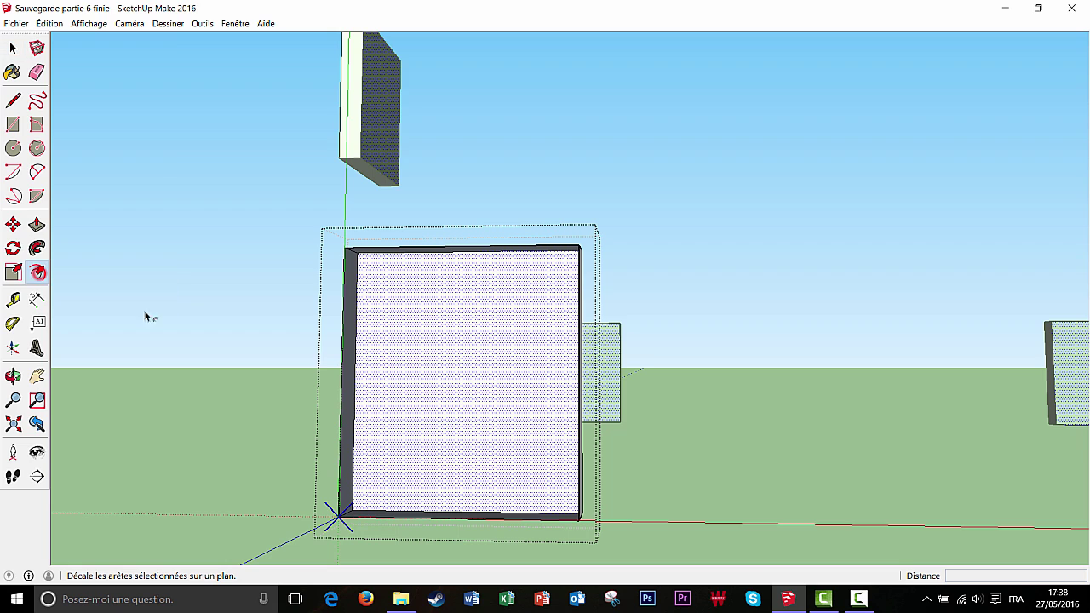
{"action": "left_click", "coordinate": [457, 384]}
{"action": "scroll", "coordinate": [420, 342], "scroll_direction": "up", "scroll_amount": 1}
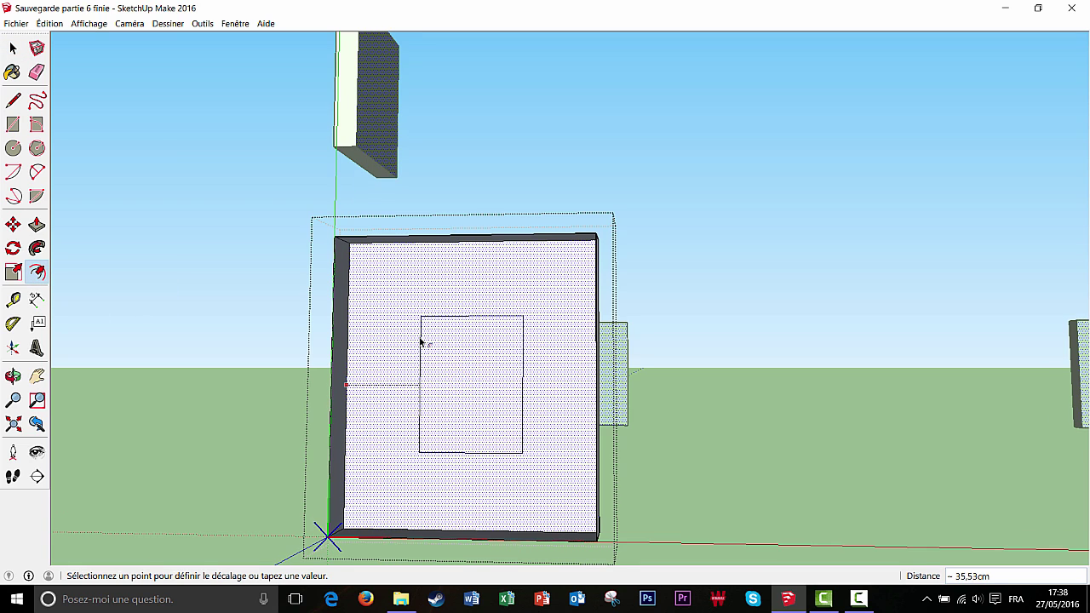
{"action": "type", "text": "5"}
{"action": "key", "text": "Return"}
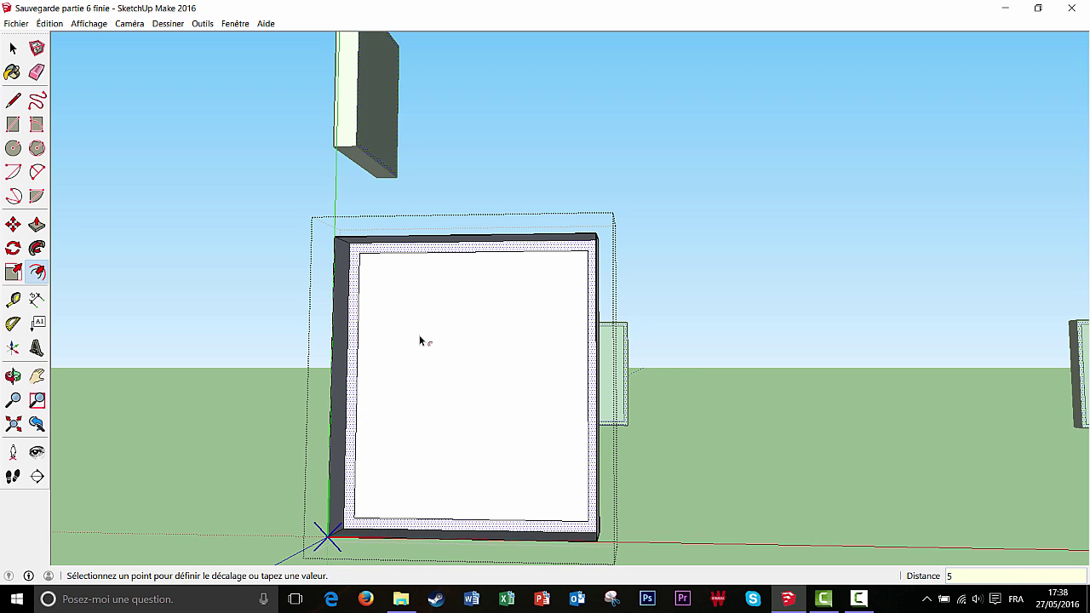
- Pull the outer frame strip of the window 10 cm forward out of the recess
{"action": "scroll", "coordinate": [420, 341], "scroll_direction": "down", "scroll_amount": 1}
{"action": "scroll", "coordinate": [422, 345], "scroll_direction": "down", "scroll_amount": 1}
{"action": "middle_click_drag", "start_coordinate": [426, 343], "coordinate": [389, 359]}
{"action": "left_click", "coordinate": [37, 225]}
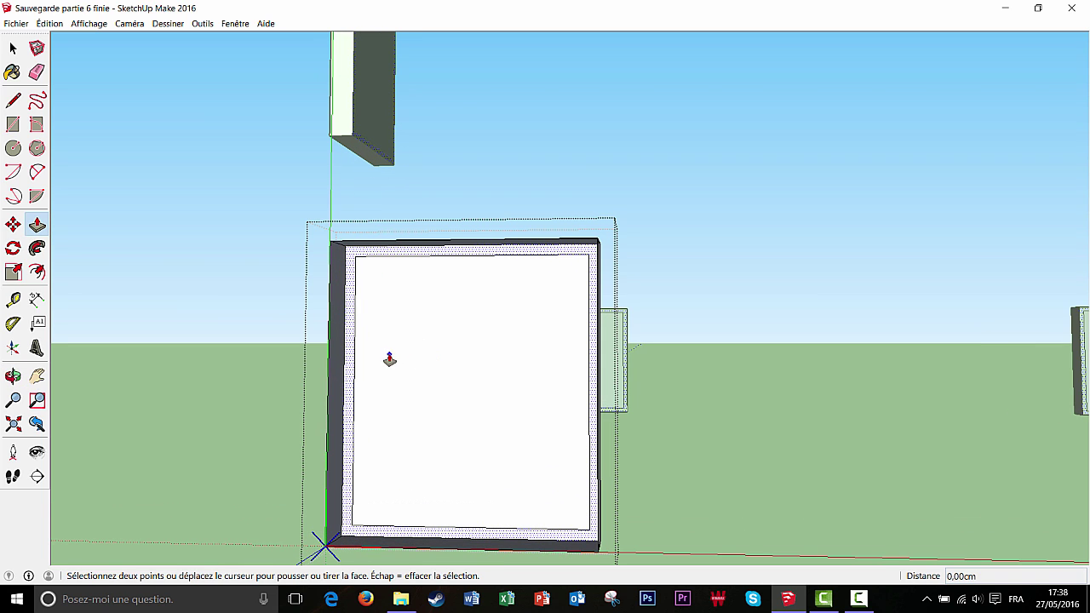
{"action": "left_click", "coordinate": [349, 327]}
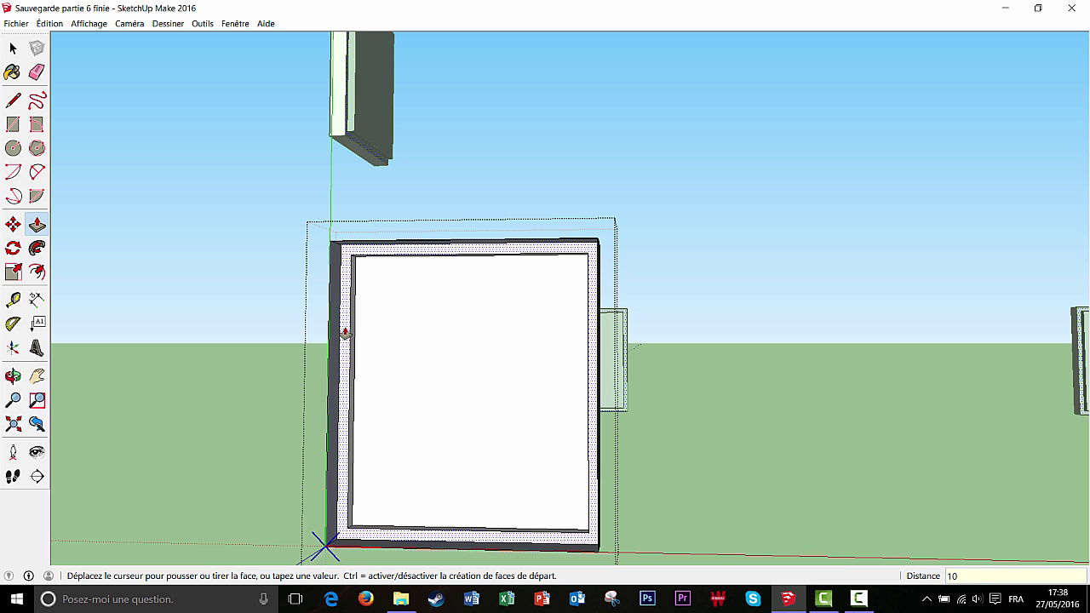
{"action": "key", "text": "Return"}
- Draw a 125 × 55 cm rectangle from the inner face's top-left corner to its bottom edge's midpoint, splitting it into two sashes
{"action": "middle_click_drag", "start_coordinate": [404, 346], "coordinate": [422, 339]}
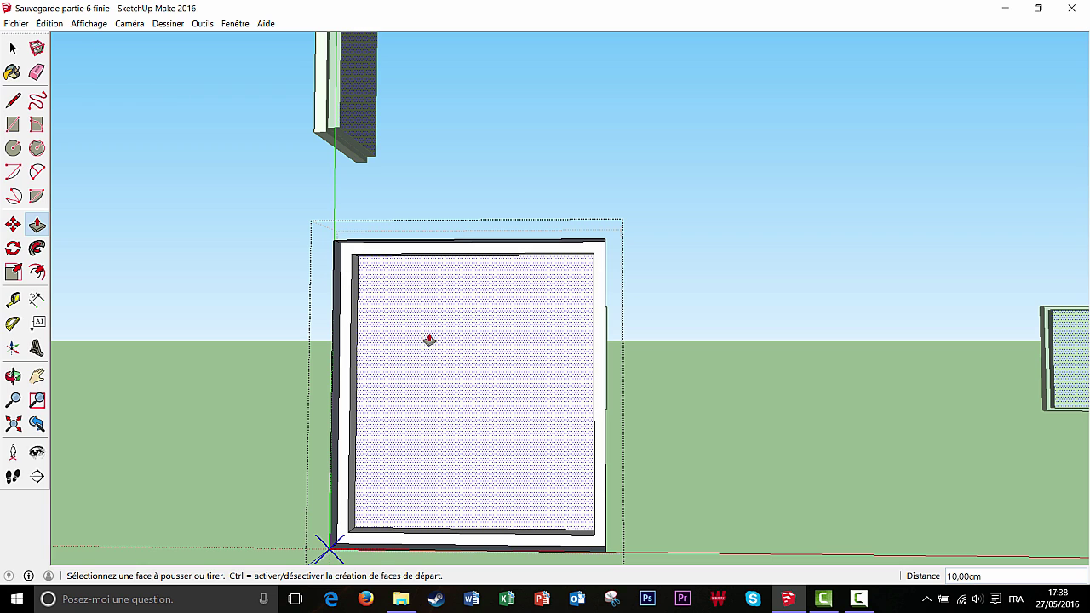
{"action": "left_click", "coordinate": [13, 125]}
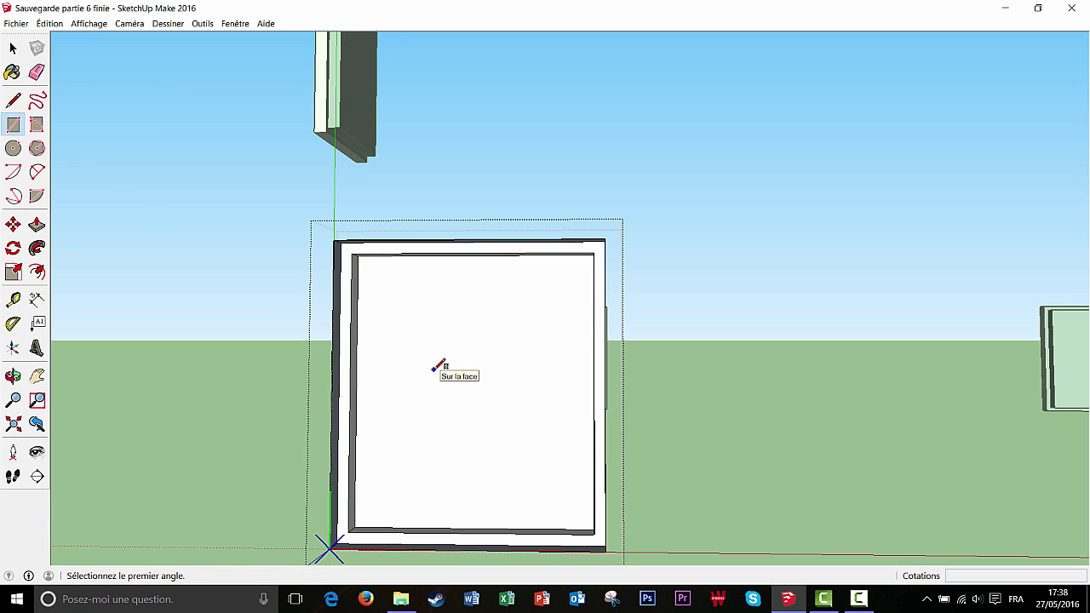
{"action": "middle_click_drag", "start_coordinate": [442, 365], "coordinate": [364, 246]}
{"action": "scroll", "coordinate": [367, 292], "scroll_direction": "up", "scroll_amount": 3}
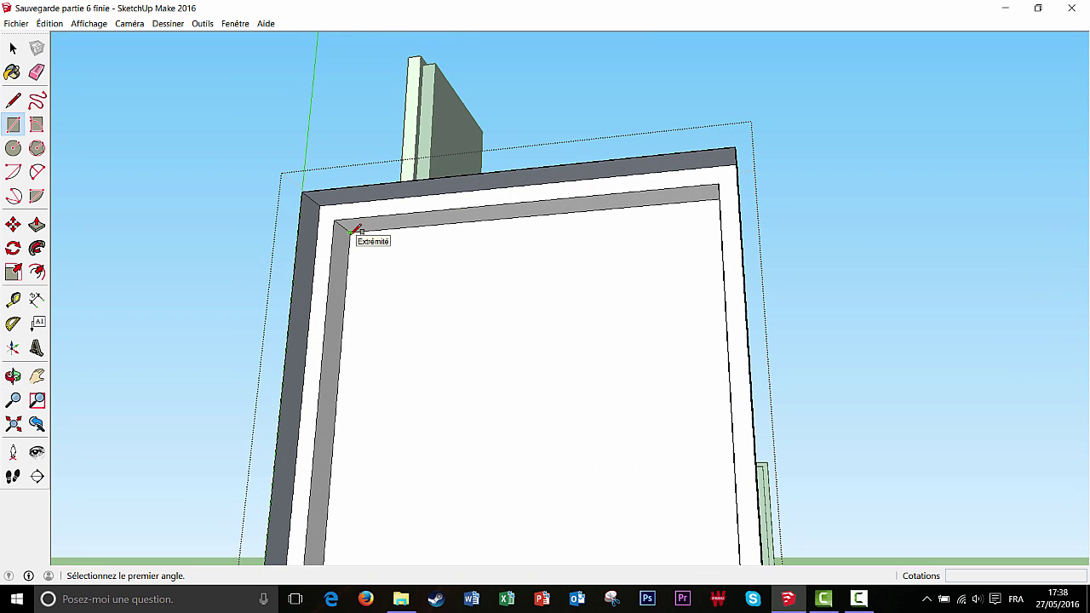
{"action": "left_click", "coordinate": [351, 230]}
{"action": "scroll", "coordinate": [460, 421], "scroll_direction": "down", "scroll_amount": 3}
{"action": "middle_click_drag", "start_coordinate": [464, 428], "coordinate": [517, 503]}
{"action": "scroll", "coordinate": [515, 538], "scroll_direction": "up", "scroll_amount": 2}
{"action": "scroll", "coordinate": [511, 532], "scroll_direction": "up", "scroll_amount": 1}
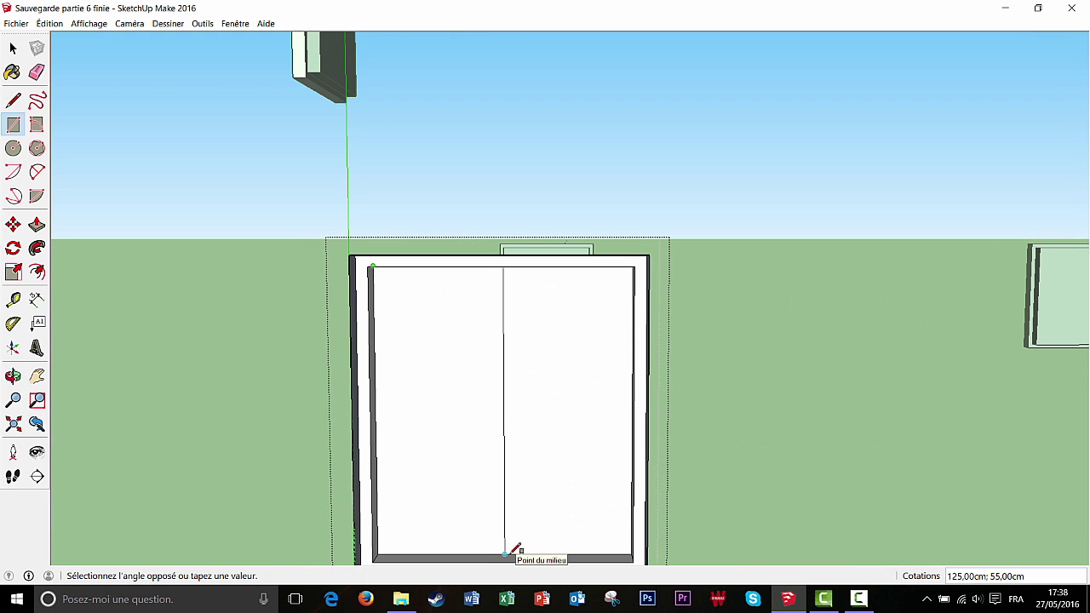
{"action": "left_click", "coordinate": [514, 551]}
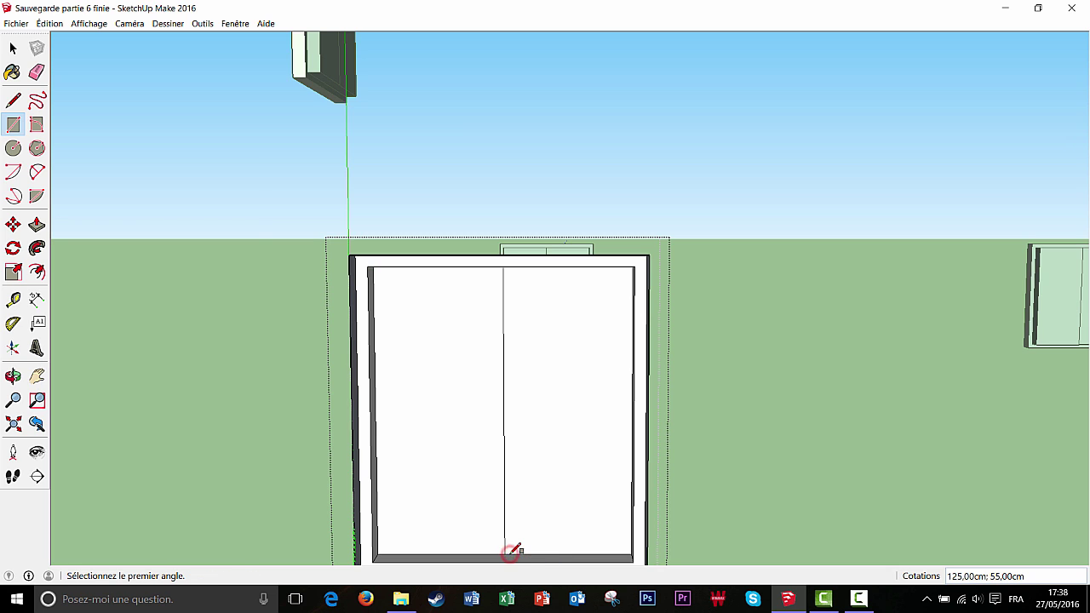
- Offset the outlines of both window sashes 5 cm inward
{"action": "middle_click_drag", "start_coordinate": [514, 551], "coordinate": [515, 464]}
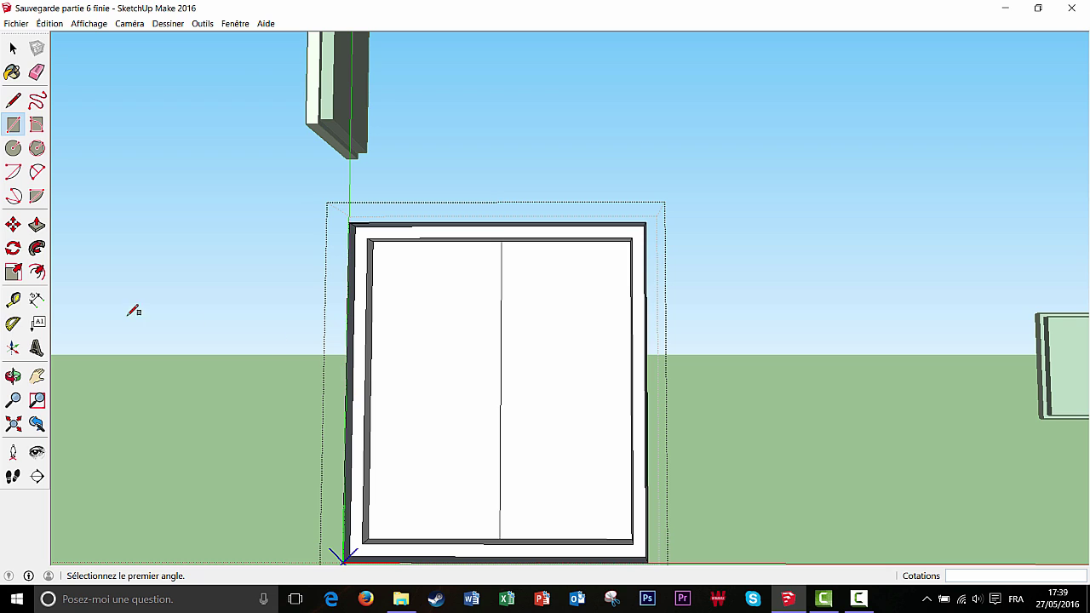
{"action": "left_click", "coordinate": [38, 272]}
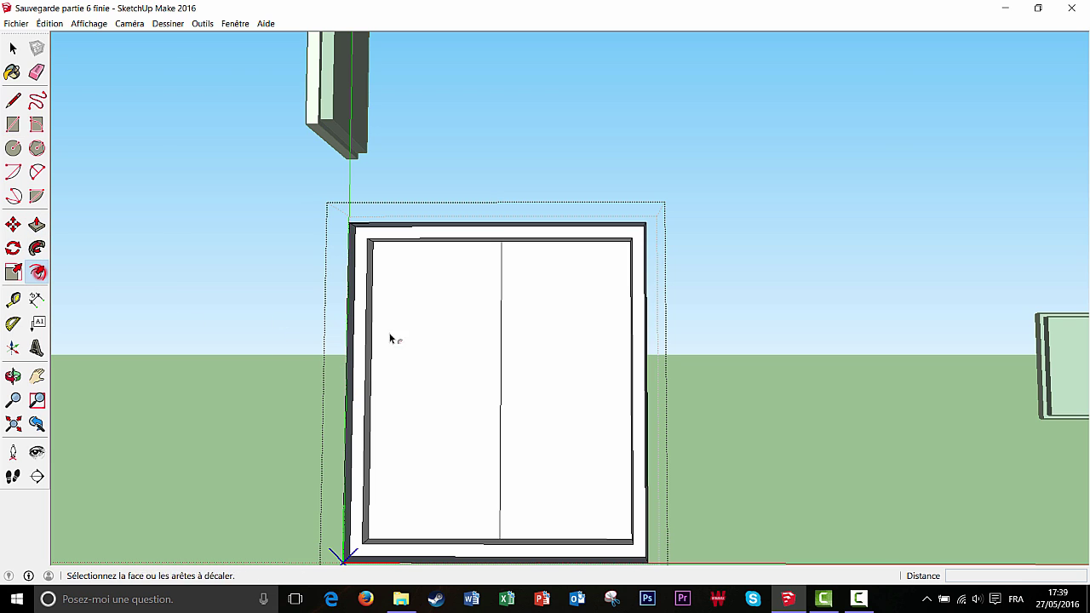
{"action": "left_click", "coordinate": [440, 357]}
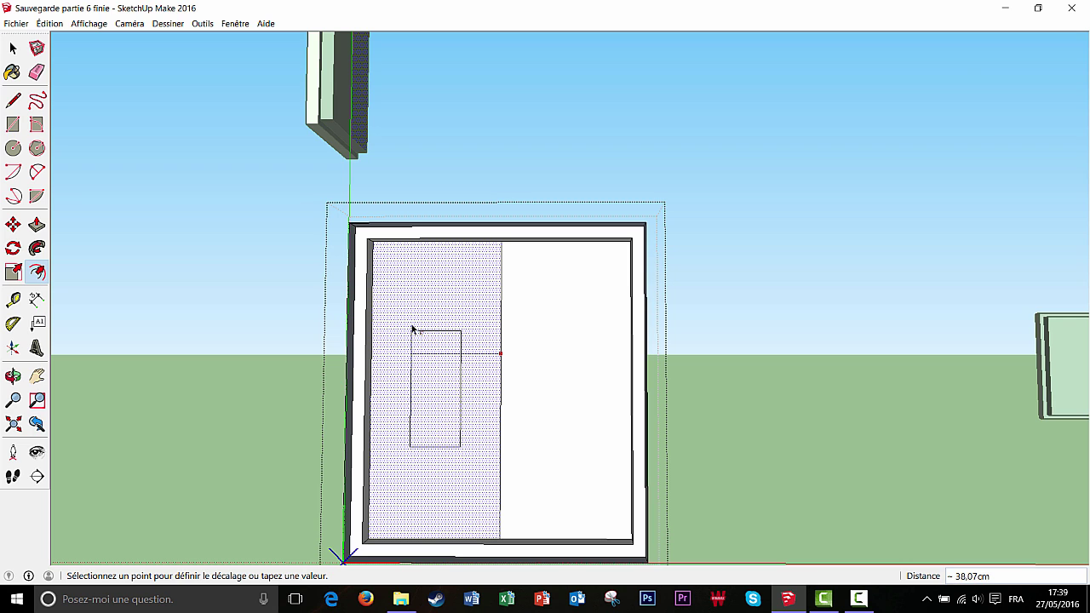
{"action": "left_click", "coordinate": [413, 328]}
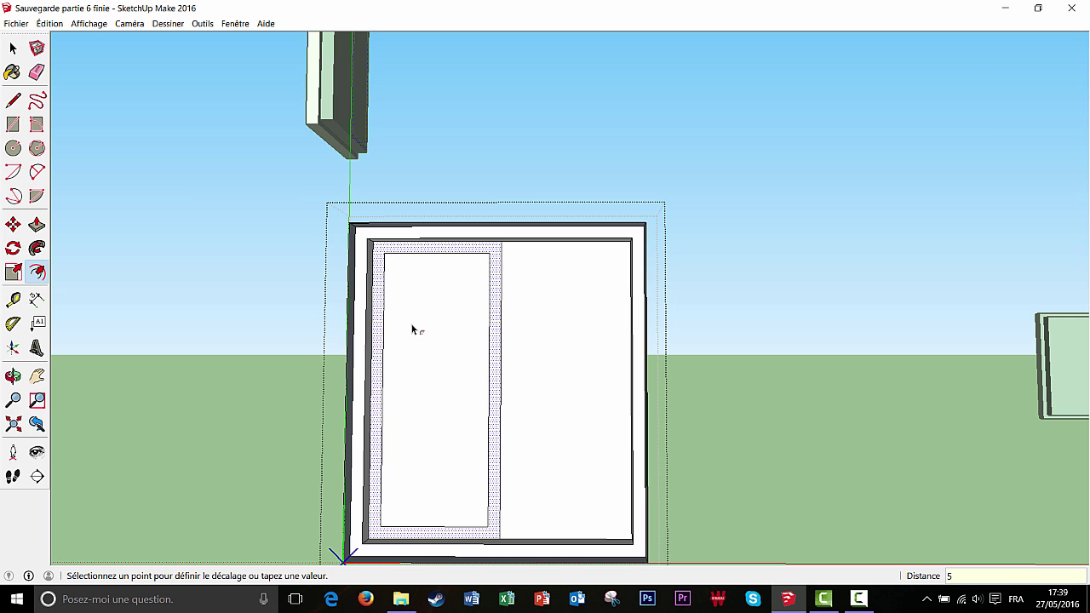
{"action": "double_click", "coordinate": [565, 377]}
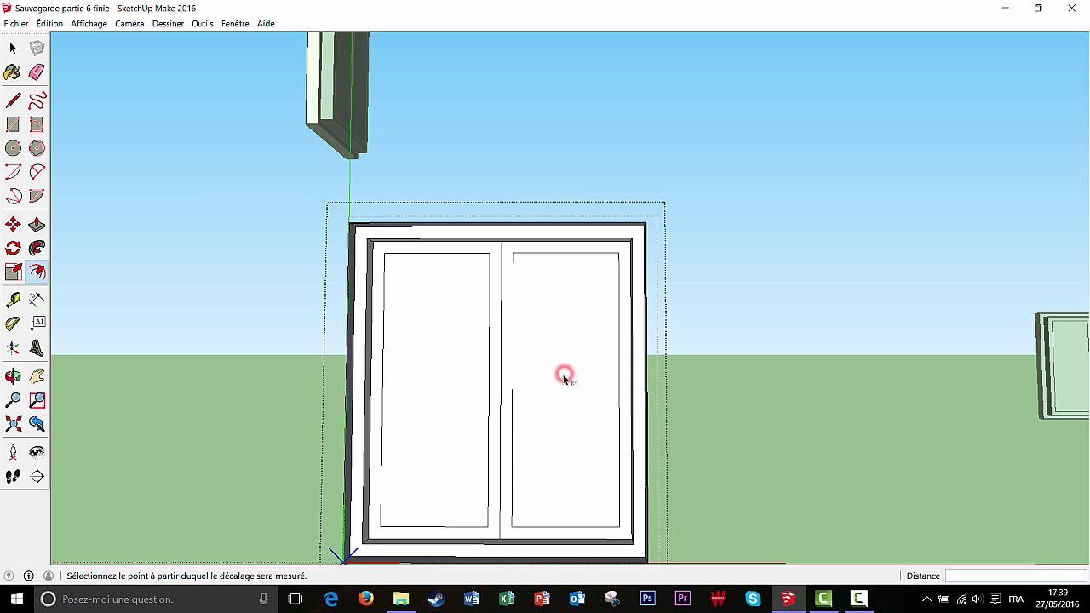
- Pull the frame strips of both window sashes 3 cm forward
{"action": "middle_click_drag", "start_coordinate": [557, 384], "coordinate": [531, 386]}
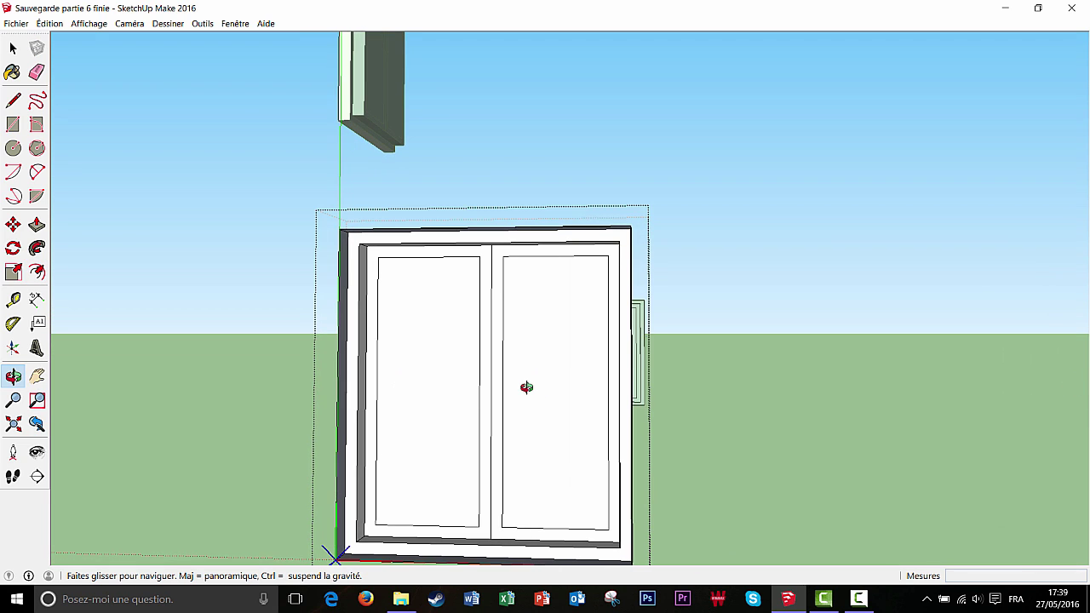
{"action": "left_click", "coordinate": [37, 224]}
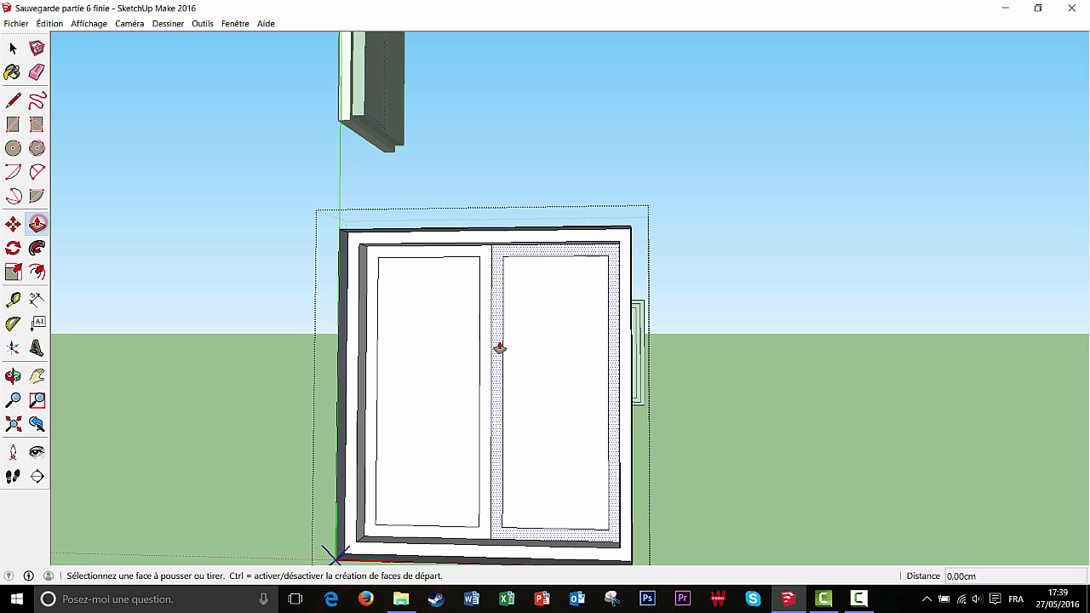
{"action": "middle_click_drag", "start_coordinate": [499, 348], "coordinate": [393, 357]}
{"action": "scroll", "coordinate": [393, 357], "scroll_direction": "up", "scroll_amount": 2}
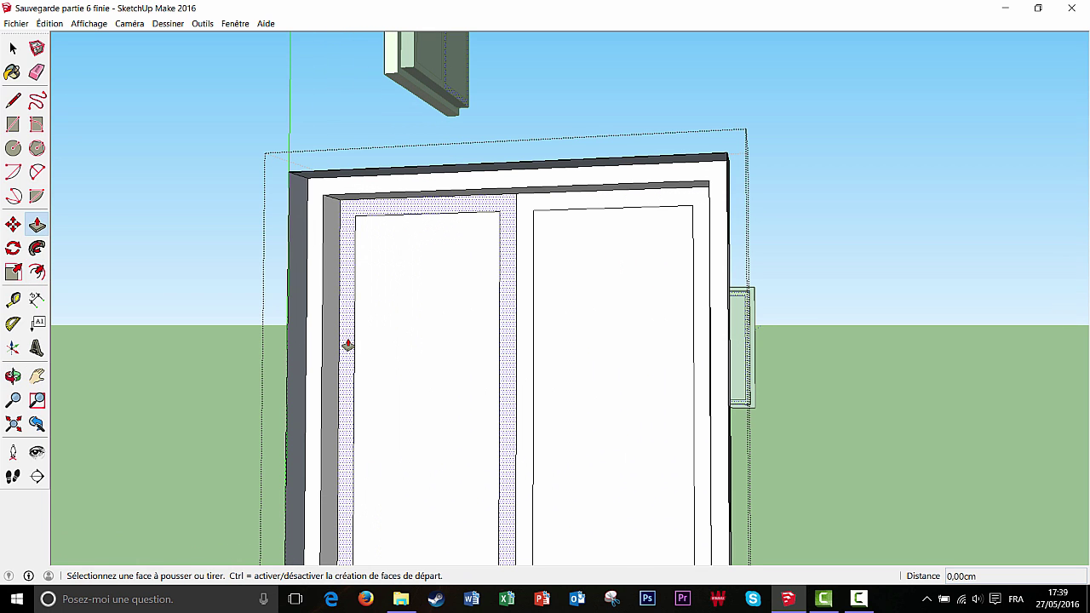
{"action": "left_click", "coordinate": [348, 343]}
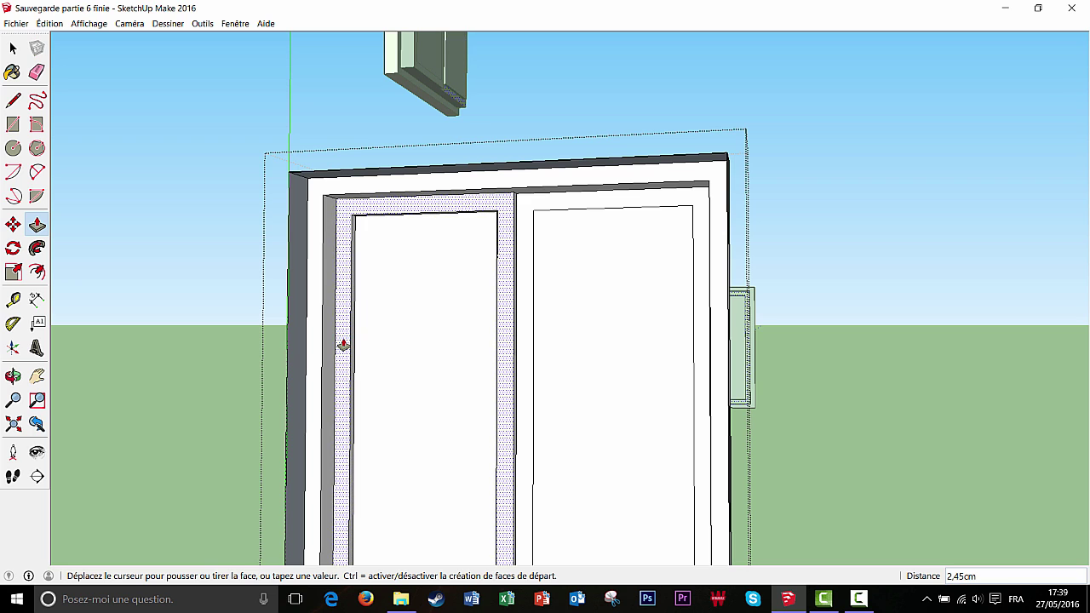
{"action": "type", "text": "3"}
{"action": "key", "text": "Return"}
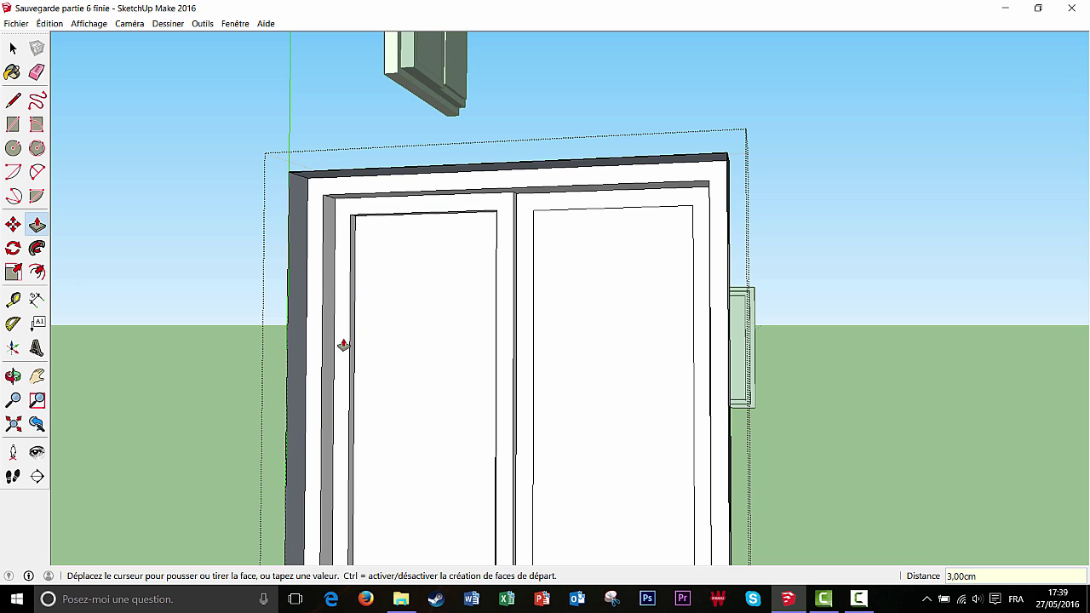
{"action": "left_click", "coordinate": [524, 338]}
- Finish editing the window component and bring back the rest of the house
{"action": "middle_click_drag", "start_coordinate": [523, 339], "coordinate": [539, 397]}
{"action": "scroll", "coordinate": [527, 386], "scroll_direction": "down", "scroll_amount": 2}
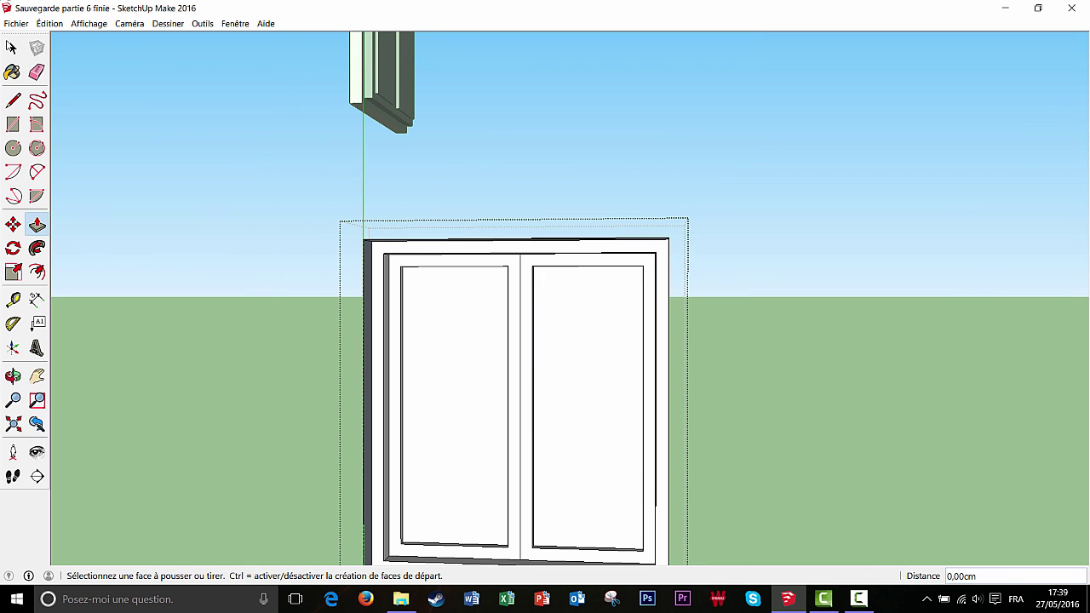
{"action": "left_click", "coordinate": [11, 47]}
{"action": "left_click", "coordinate": [177, 164]}
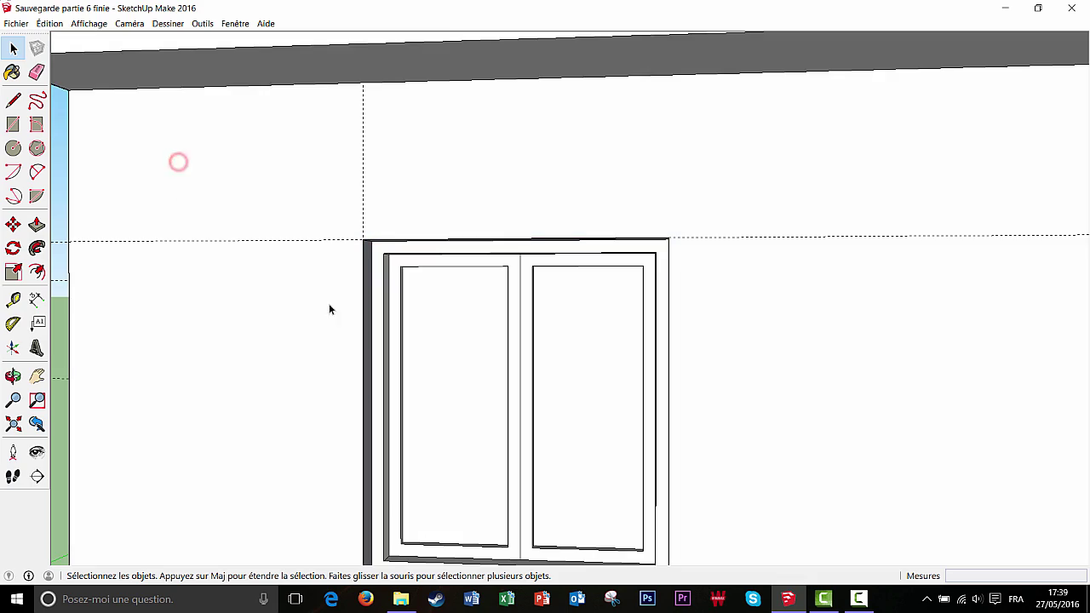
- Inspect the redesigned windows on both long facades of the house
{"action": "scroll", "coordinate": [450, 367], "scroll_direction": "down", "scroll_amount": 5}
{"action": "middle_click_drag", "start_coordinate": [574, 423], "coordinate": [655, 409]}
{"action": "scroll", "coordinate": [645, 377], "scroll_direction": "down", "scroll_amount": 3}
{"action": "middle_click_drag", "start_coordinate": [788, 430], "coordinate": [773, 428]}
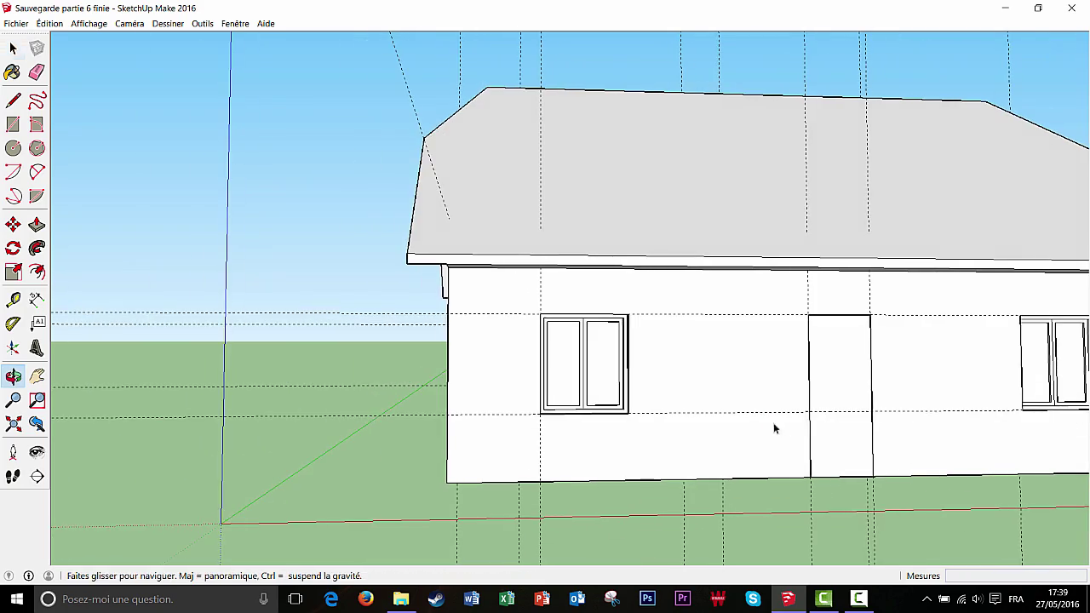
{"action": "mouse_move", "coordinate": [856, 433]}
{"action": "middle_mouse_down"}
{"action": "mouse_move", "coordinate": [632, 413]}
{"action": "mouse_move", "coordinate": [766, 419]}
{"action": "mouse_move", "coordinate": [871, 440]}
{"action": "mouse_move", "coordinate": [693, 445]}
{"action": "mouse_move", "coordinate": [854, 445]}
{"action": "mouse_move", "coordinate": [708, 433]}
{"action": "middle_mouse_up"}
{"action": "scroll", "coordinate": [852, 449], "scroll_direction": "up", "scroll_amount": 3}
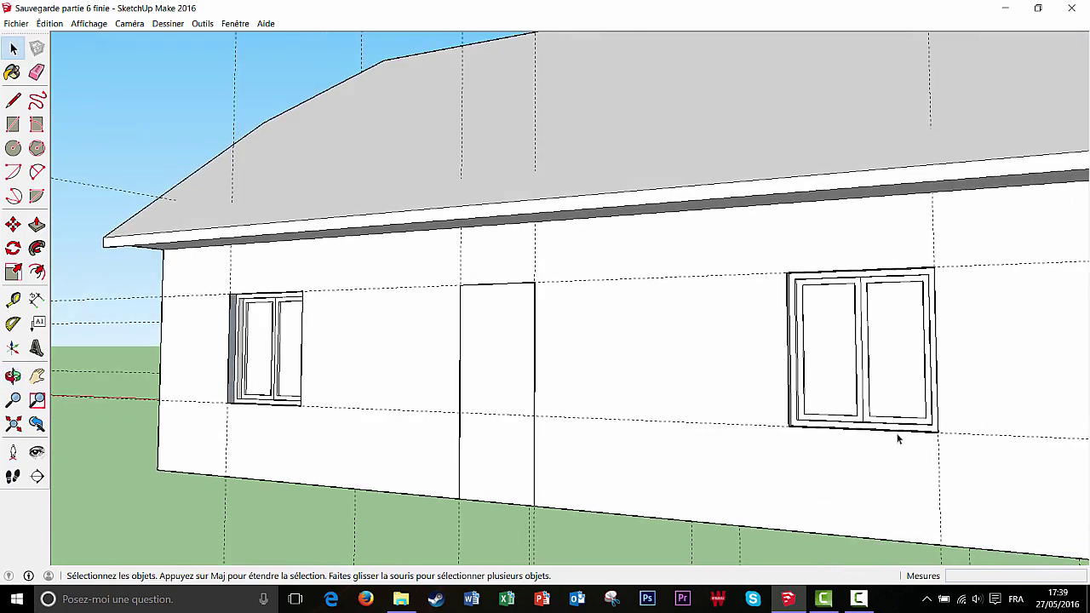
{"action": "middle_click_drag", "start_coordinate": [897, 438], "coordinate": [758, 446]}
{"action": "middle_click_drag", "start_coordinate": [910, 457], "coordinate": [766, 460]}
{"action": "scroll", "coordinate": [886, 441], "scroll_direction": "down", "scroll_amount": 1}
{"action": "scroll", "coordinate": [884, 441], "scroll_direction": "down", "scroll_amount": 3}
{"action": "middle_click_drag", "start_coordinate": [884, 441], "coordinate": [586, 409]}
{"action": "scroll", "coordinate": [877, 398], "scroll_direction": "down", "scroll_amount": 3}
{"action": "middle_click_drag", "start_coordinate": [877, 398], "coordinate": [672, 417]}
{"action": "middle_click_drag", "start_coordinate": [873, 437], "coordinate": [643, 403]}
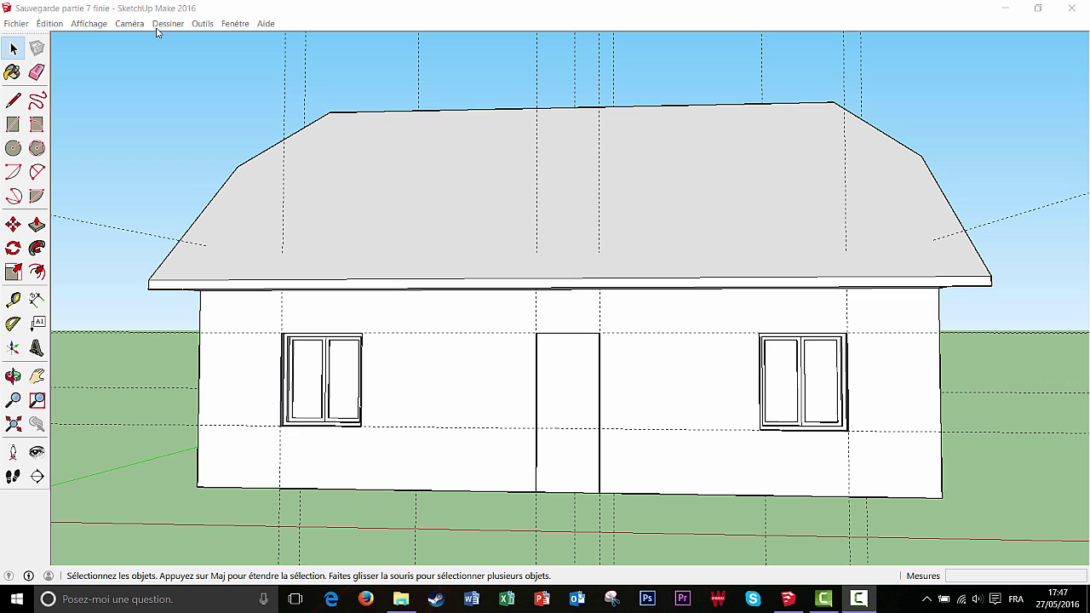
- Open the door component for editing and extrude its face inward to give the door opening depth
{"action": "double_click", "coordinate": [568, 396]}
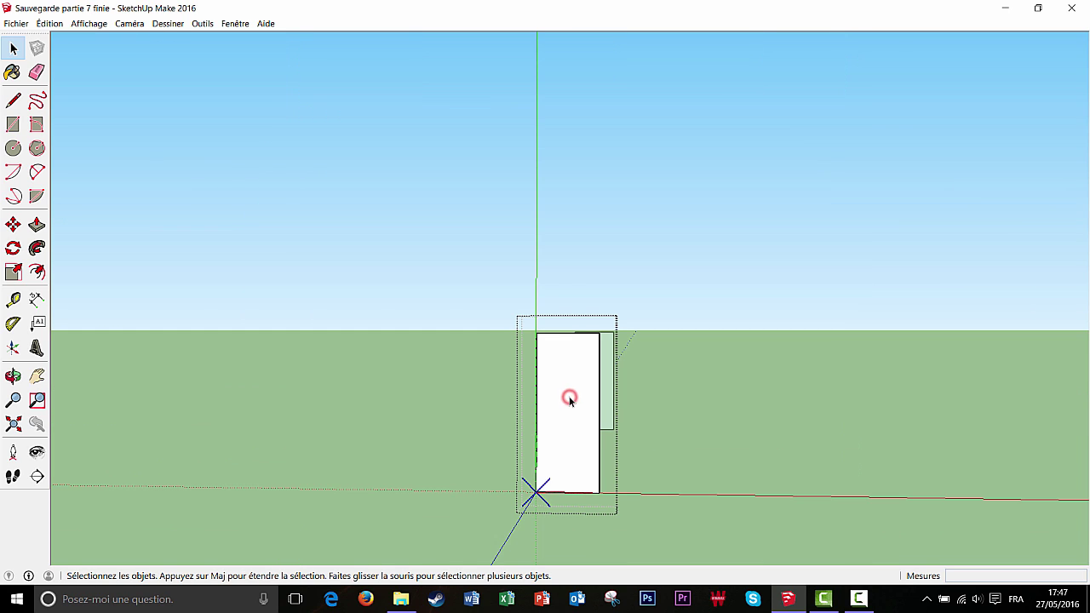
{"action": "left_click", "coordinate": [36, 224]}
{"action": "middle_click_drag", "start_coordinate": [573, 425], "coordinate": [438, 406]}
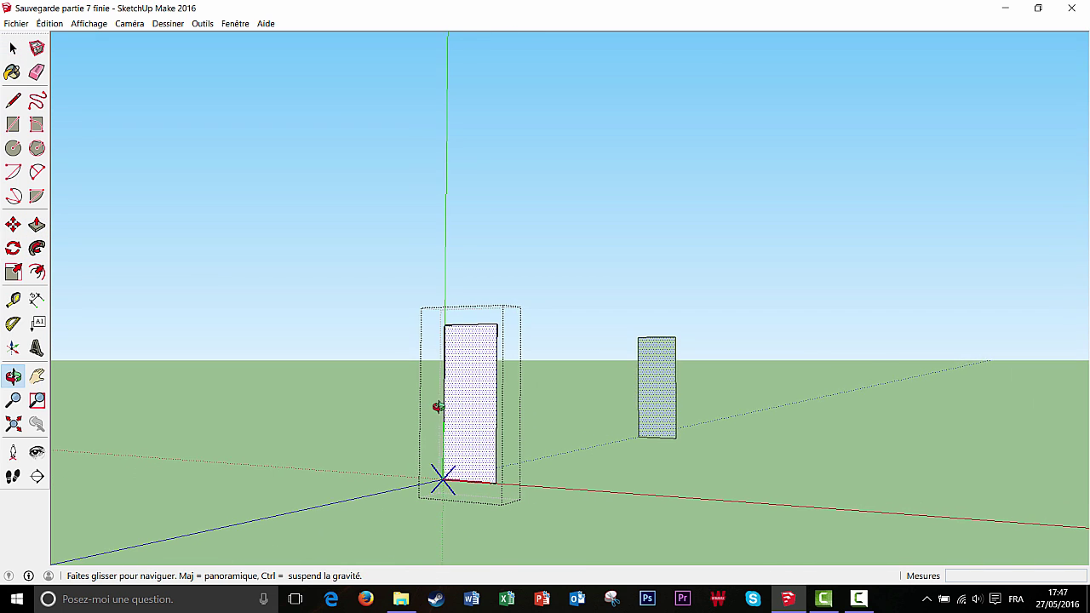
{"action": "left_click", "coordinate": [456, 403]}
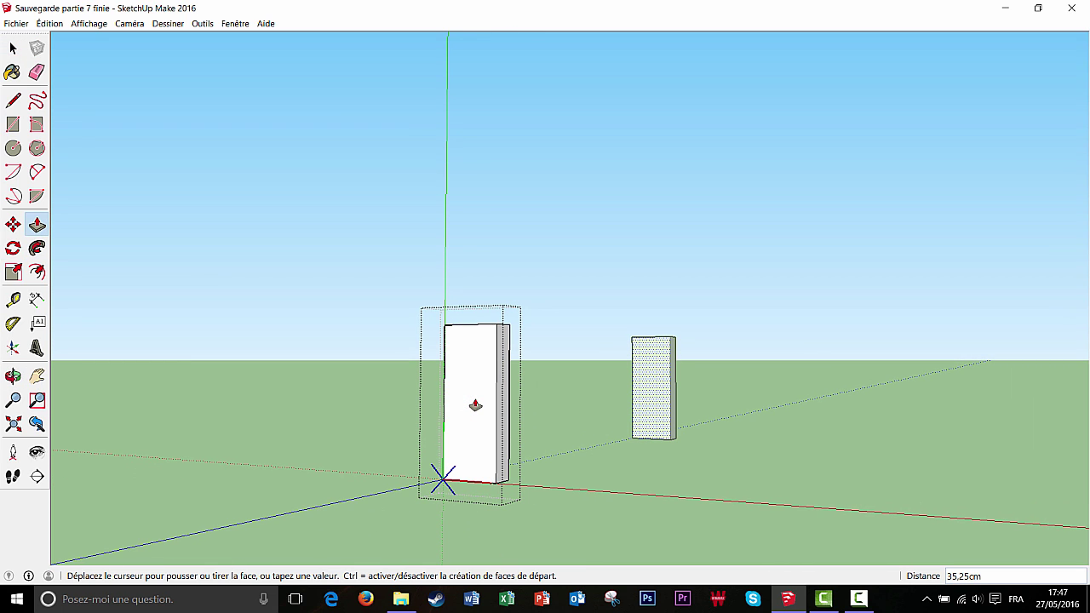
{"action": "key", "text": "Return"}
- Delete the front face of the extruded door volume
{"action": "middle_click_drag", "start_coordinate": [475, 406], "coordinate": [596, 397]}
{"action": "left_click", "coordinate": [13, 49]}
{"action": "scroll", "coordinate": [553, 415], "scroll_direction": "up", "scroll_amount": 3}
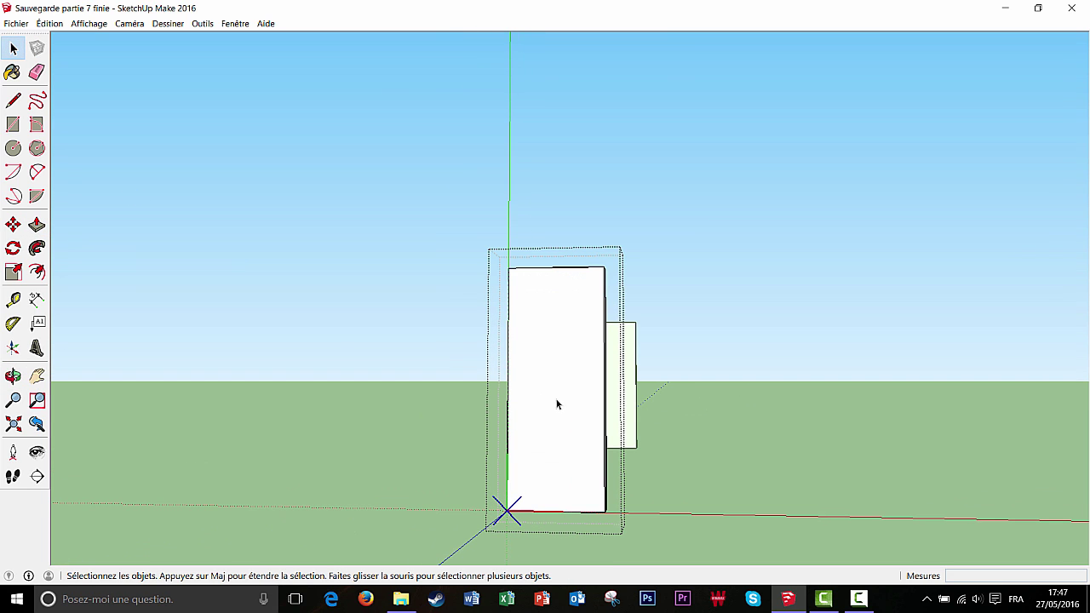
{"action": "left_click", "coordinate": [557, 396]}
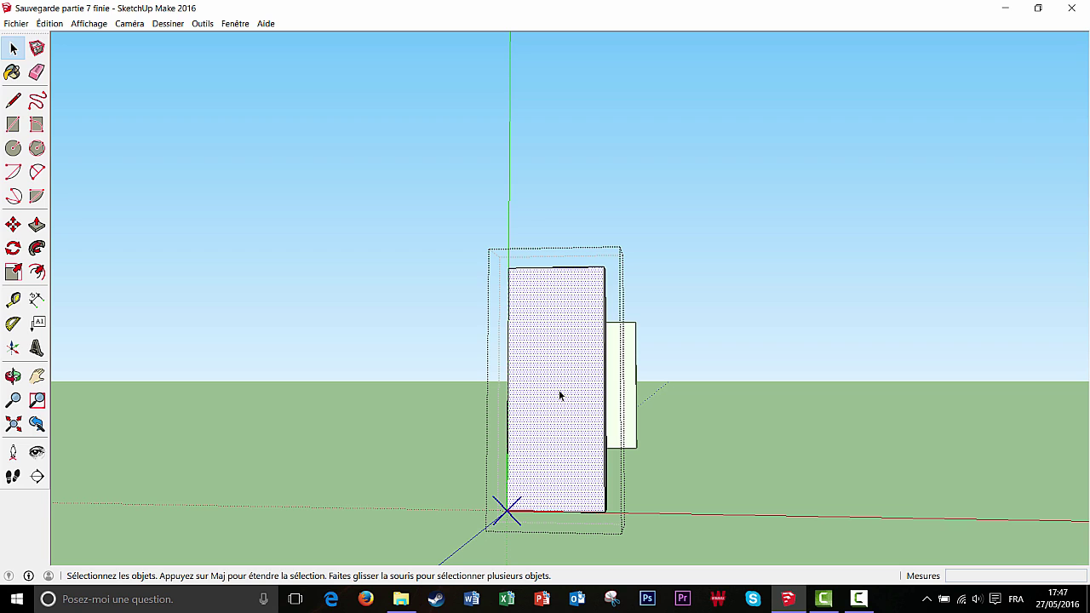
{"action": "key", "text": "Delete"}
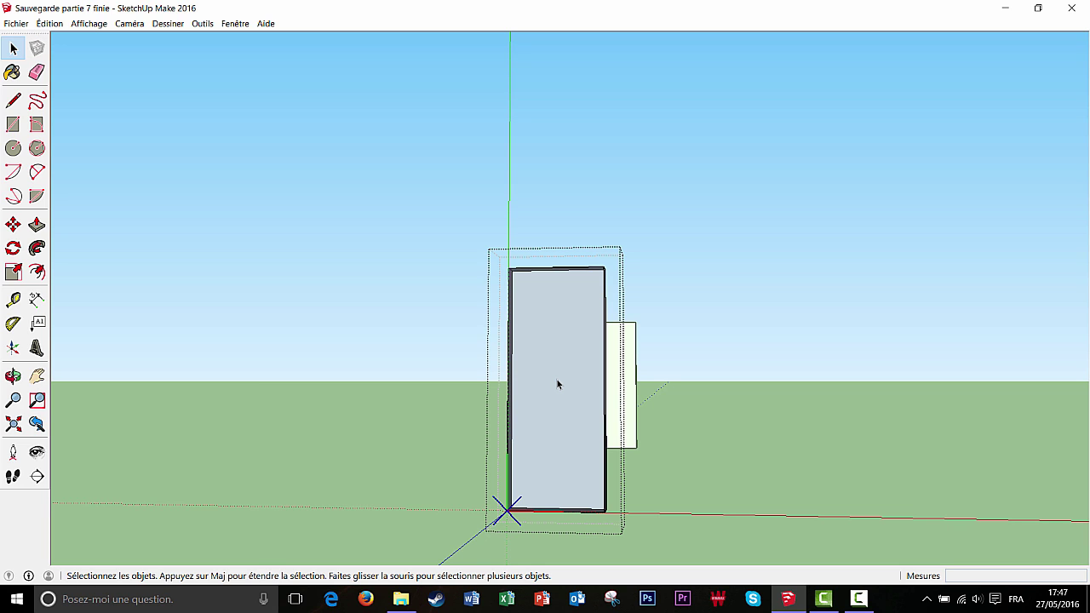
- Reverse the recessed back face of the door so its front side points outward
{"action": "left_click", "coordinate": [557, 384]}
{"action": "right_click", "coordinate": [558, 384]}
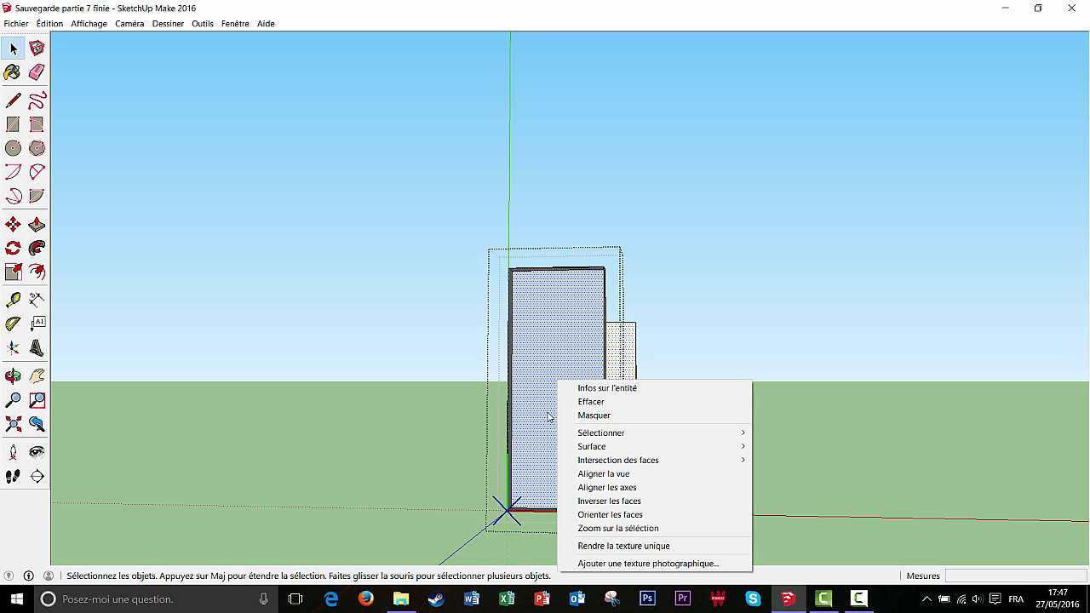
{"action": "left_click", "coordinate": [615, 502]}
{"action": "middle_click_drag", "start_coordinate": [614, 504], "coordinate": [626, 483]}
{"action": "scroll", "coordinate": [626, 486], "scroll_direction": "up", "scroll_amount": 1}
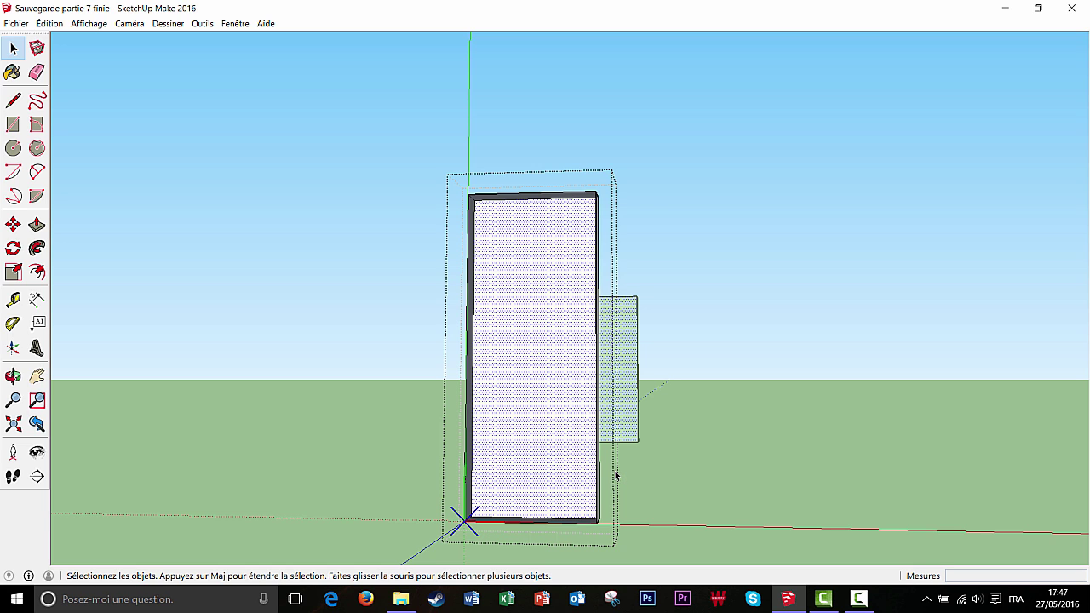
- Try to offset the outline of the recessed door panel
{"action": "middle_click_drag", "start_coordinate": [610, 437], "coordinate": [485, 386]}
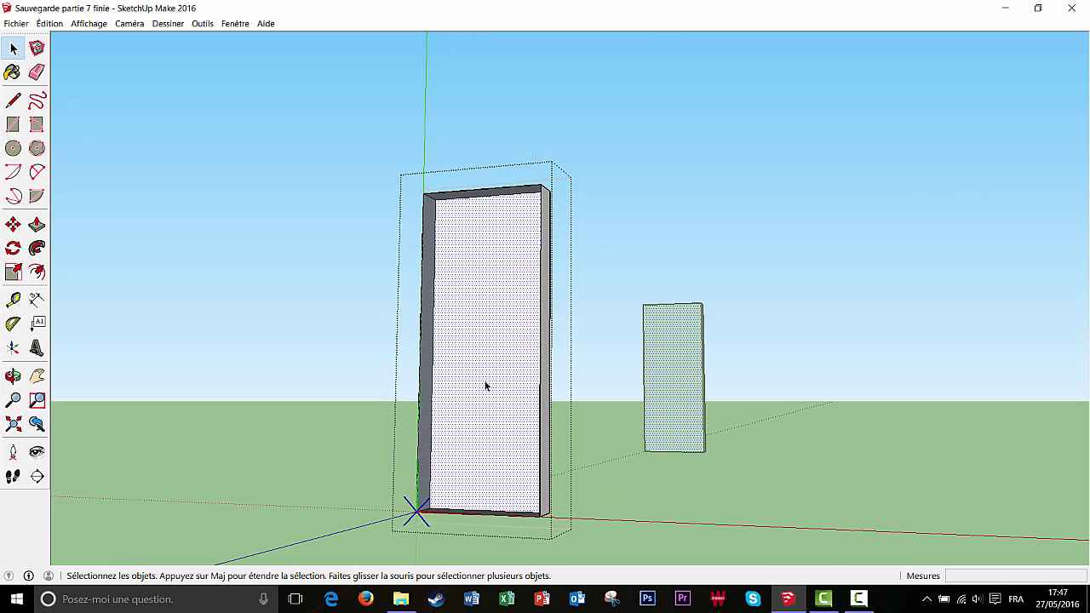
{"action": "scroll", "coordinate": [484, 383], "scroll_direction": "up", "scroll_amount": 1}
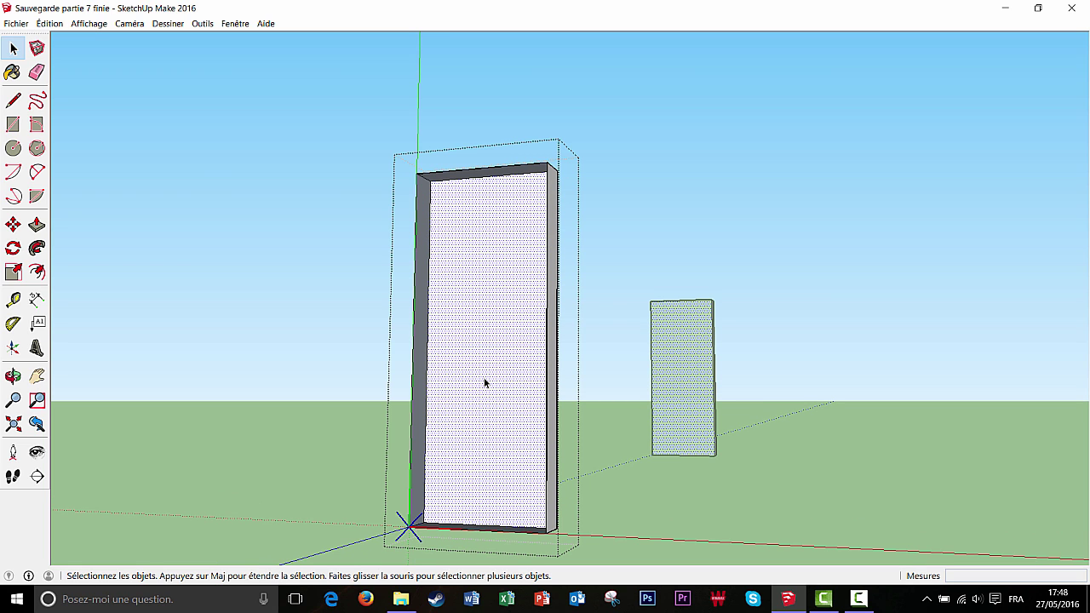
{"action": "middle_click_drag", "start_coordinate": [456, 372], "coordinate": [435, 369]}
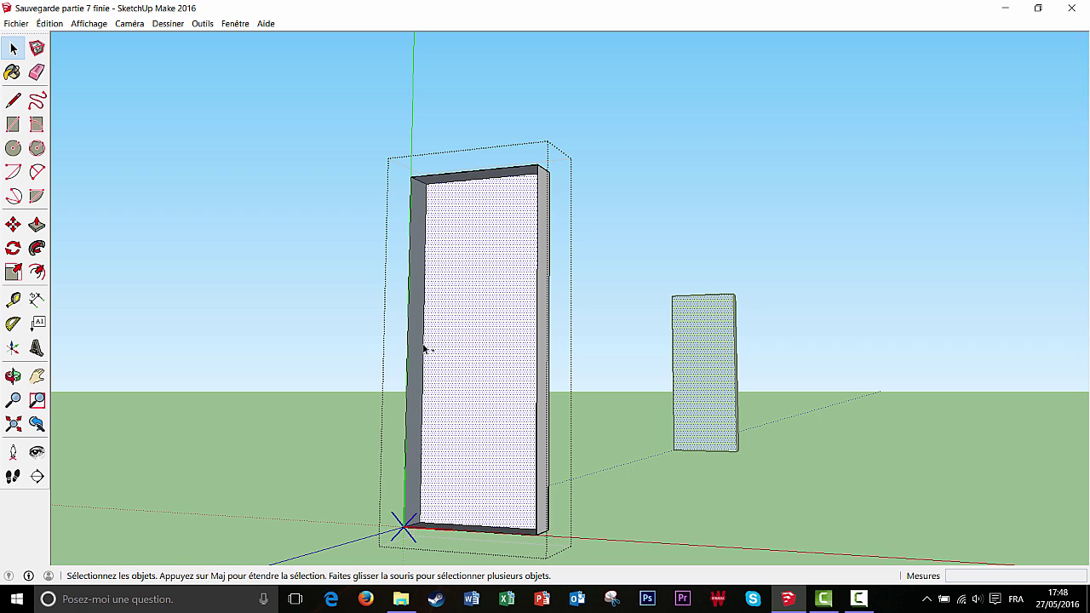
{"action": "middle_click_drag", "start_coordinate": [452, 353], "coordinate": [476, 383]}
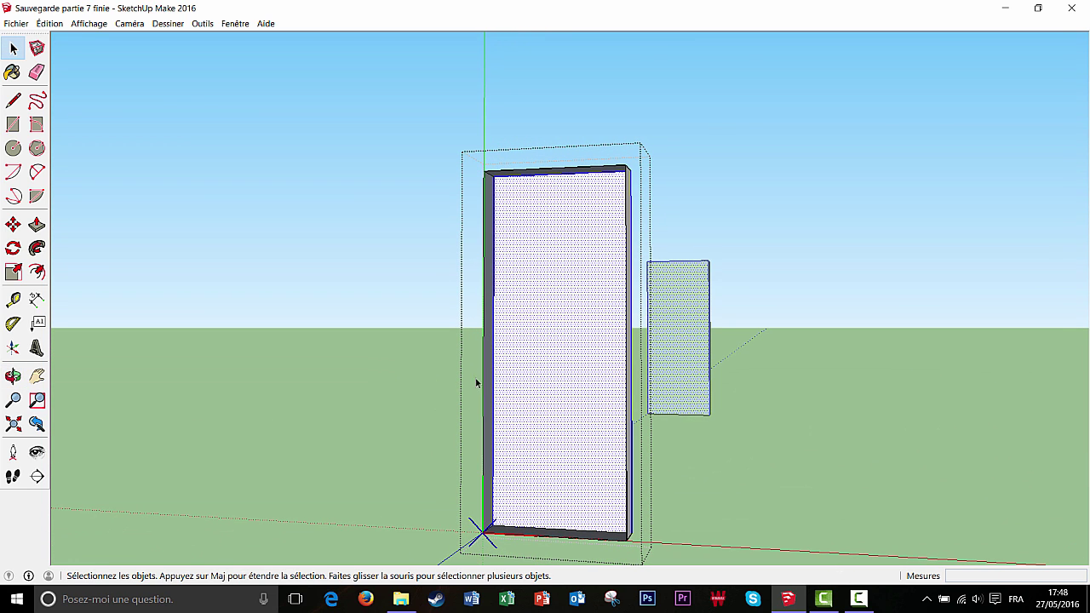
{"action": "left_click", "coordinate": [37, 271]}
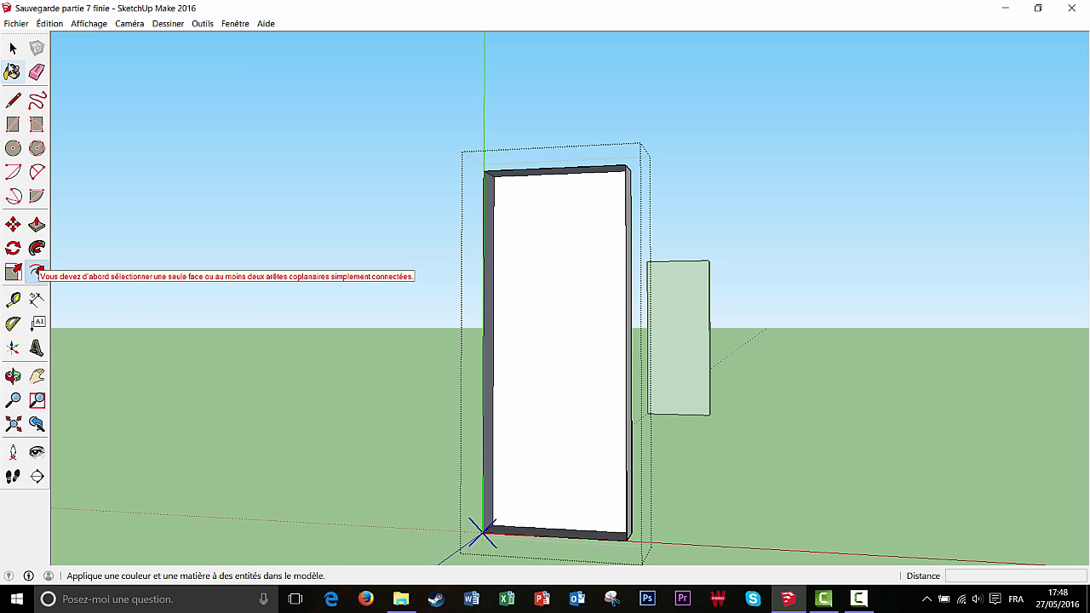
{"action": "left_click", "coordinate": [14, 53]}
- Offset the two vertical edges and the top edge of the recessed door panel 5 cm inward
{"action": "middle_click_drag", "start_coordinate": [544, 333], "coordinate": [483, 317]}
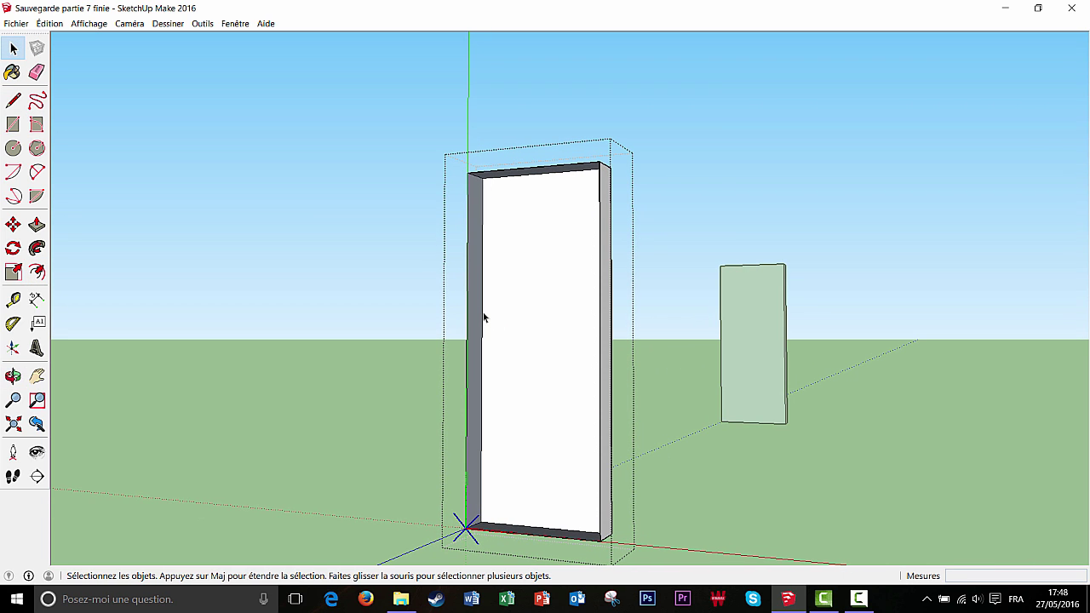
{"action": "left_click", "coordinate": [482, 311]}
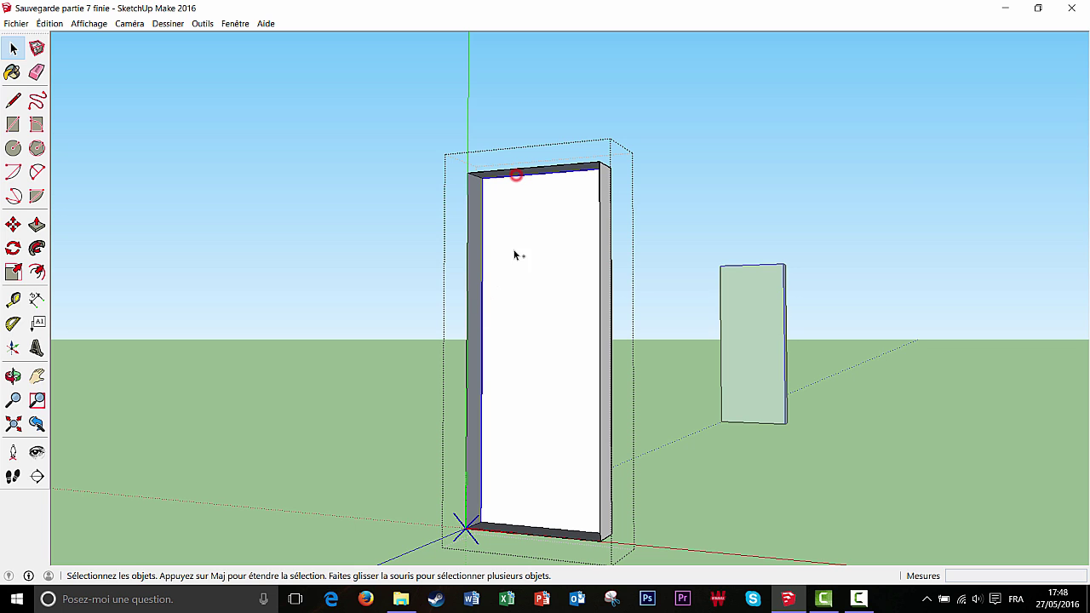
{"action": "middle_click_drag", "start_coordinate": [516, 253], "coordinate": [588, 339]}
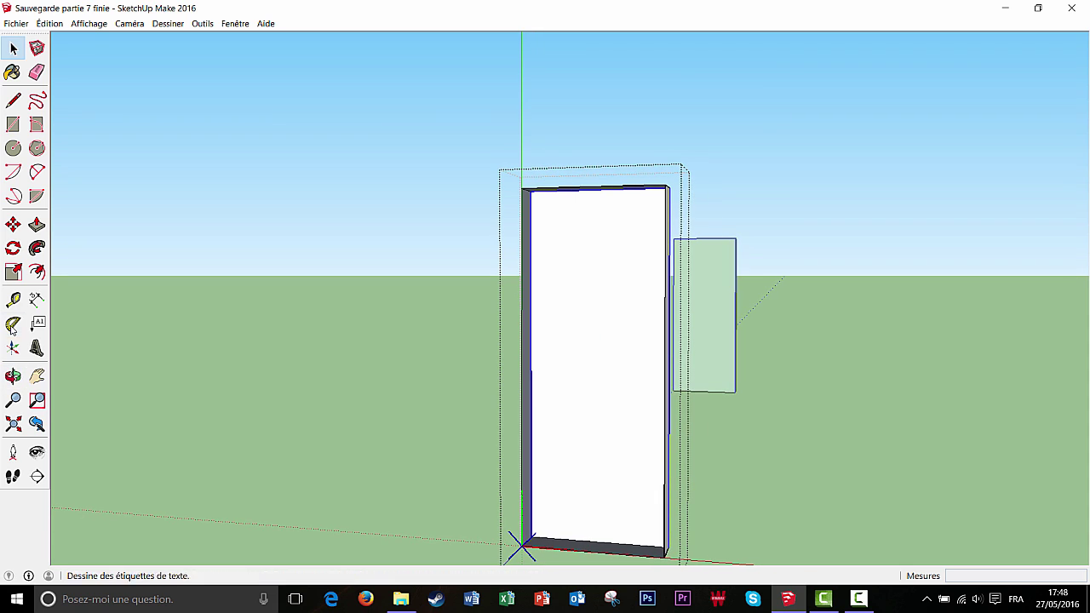
{"action": "left_click", "coordinate": [36, 271]}
{"action": "left_click", "coordinate": [608, 362]}
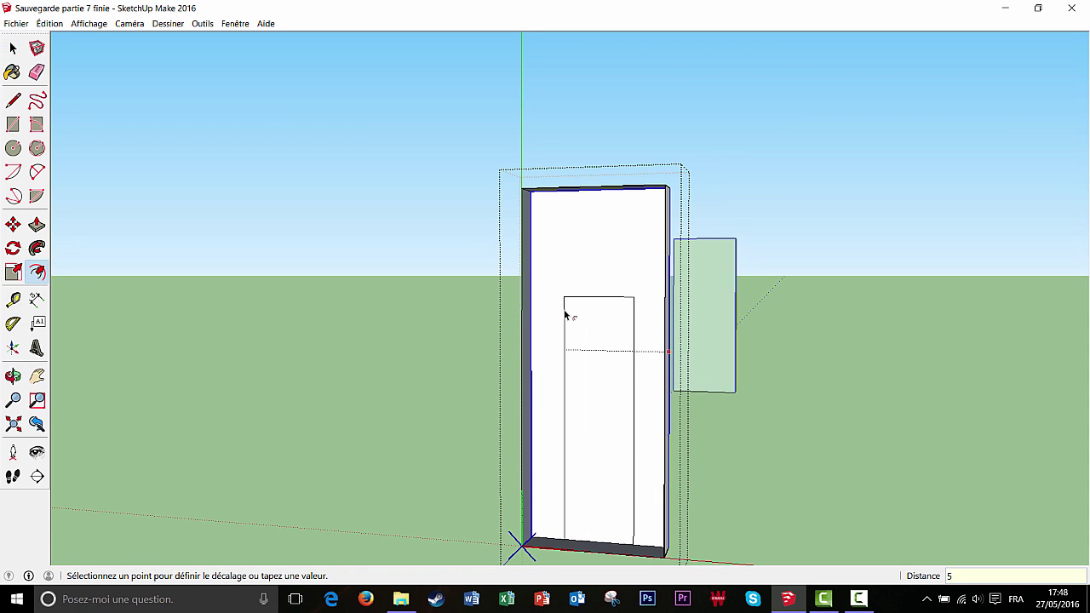
{"action": "key", "text": "Return"}
{"action": "mouse_move", "coordinate": [567, 318]}
{"action": "middle_mouse_down"}
{"action": "mouse_move", "coordinate": [637, 333]}
{"action": "mouse_move", "coordinate": [583, 325]}
{"action": "middle_mouse_up"}
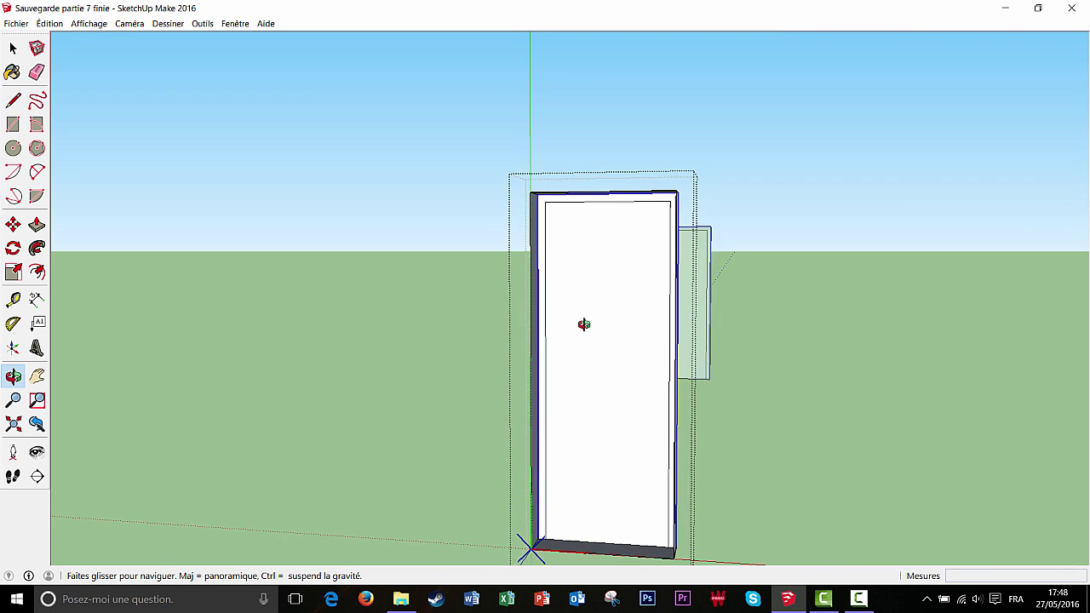
- Pull the door's frame strip 10 cm forward
{"action": "left_click", "coordinate": [36, 225]}
{"action": "middle_click_drag", "start_coordinate": [628, 357], "coordinate": [562, 344]}
{"action": "left_click", "coordinate": [529, 320]}
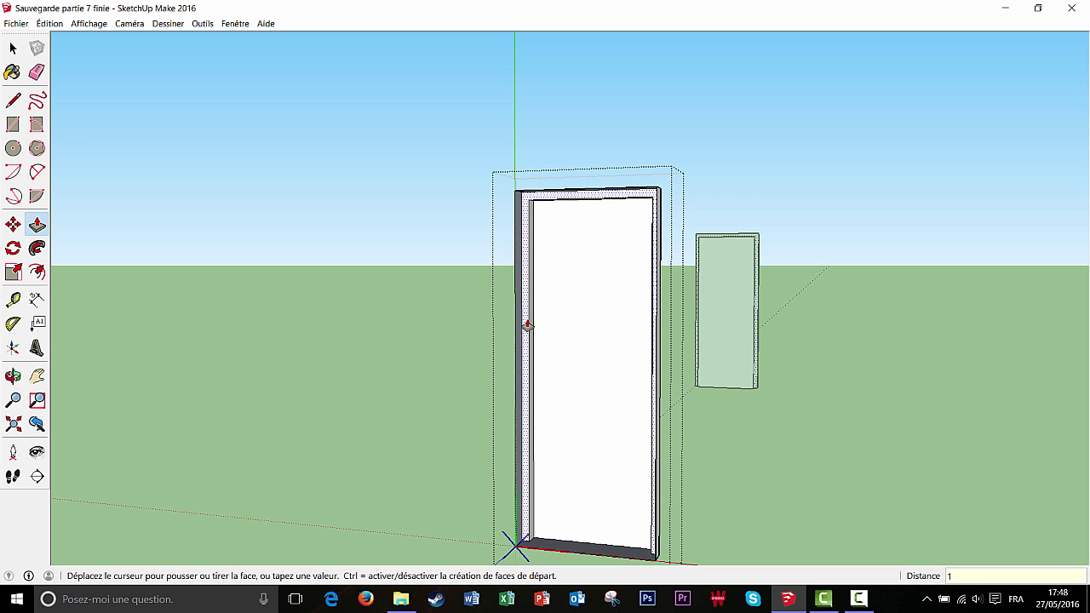
{"action": "key", "text": "Return"}
{"action": "middle_click_drag", "start_coordinate": [534, 334], "coordinate": [611, 349]}
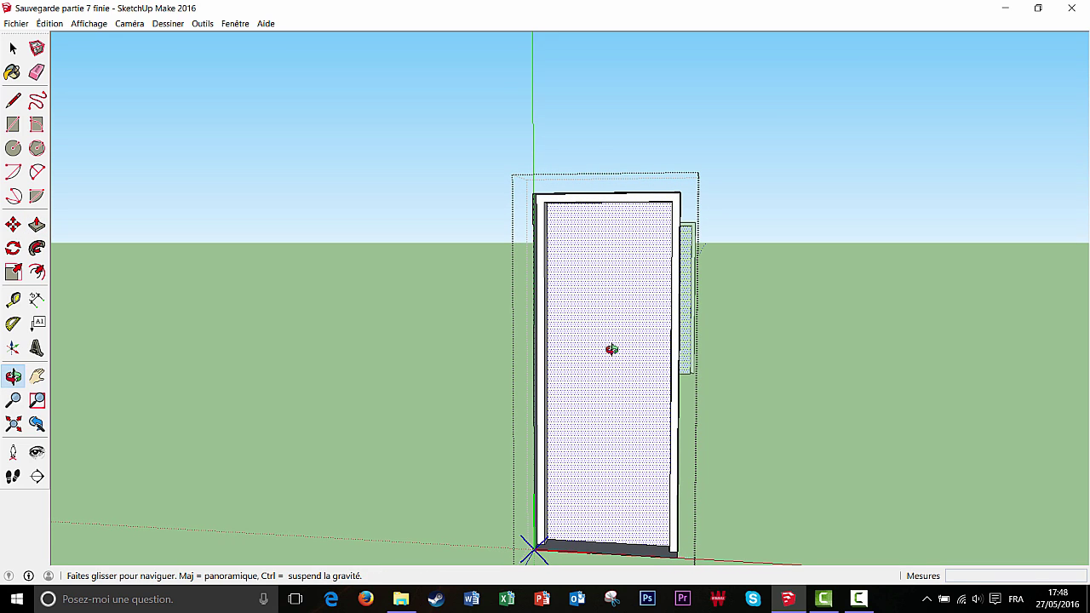
{"action": "middle_click_drag", "start_coordinate": [611, 350], "coordinate": [612, 349]}
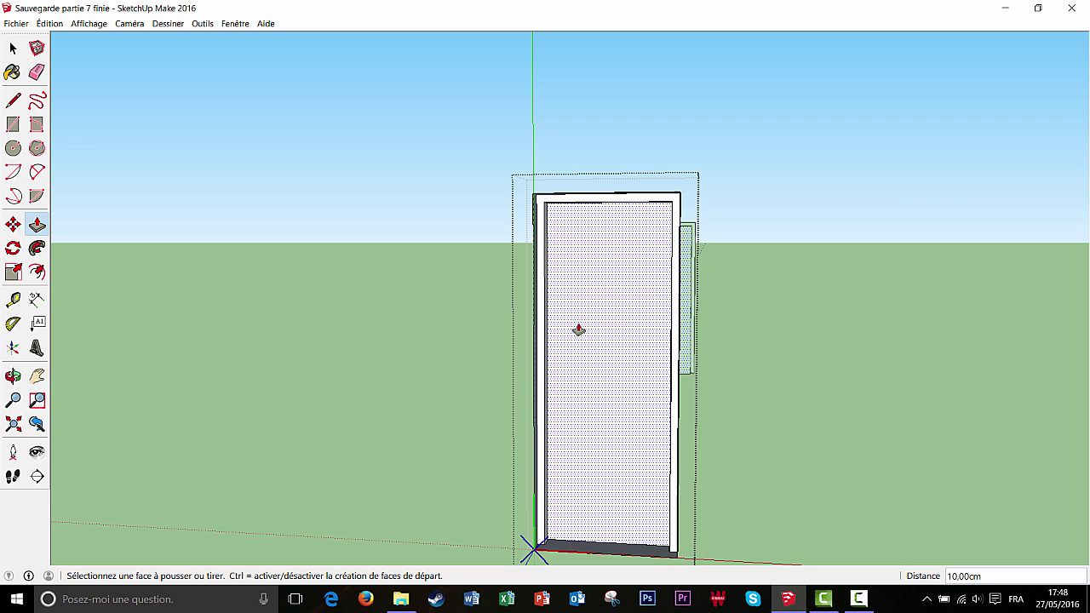
- Divide the vertical edge of the door panel nearest the component's origin into 3 segments and check the resulting segments
{"action": "middle_click_drag", "start_coordinate": [577, 301], "coordinate": [489, 304]}
{"action": "scroll", "coordinate": [564, 318], "scroll_direction": "up", "scroll_amount": 3}
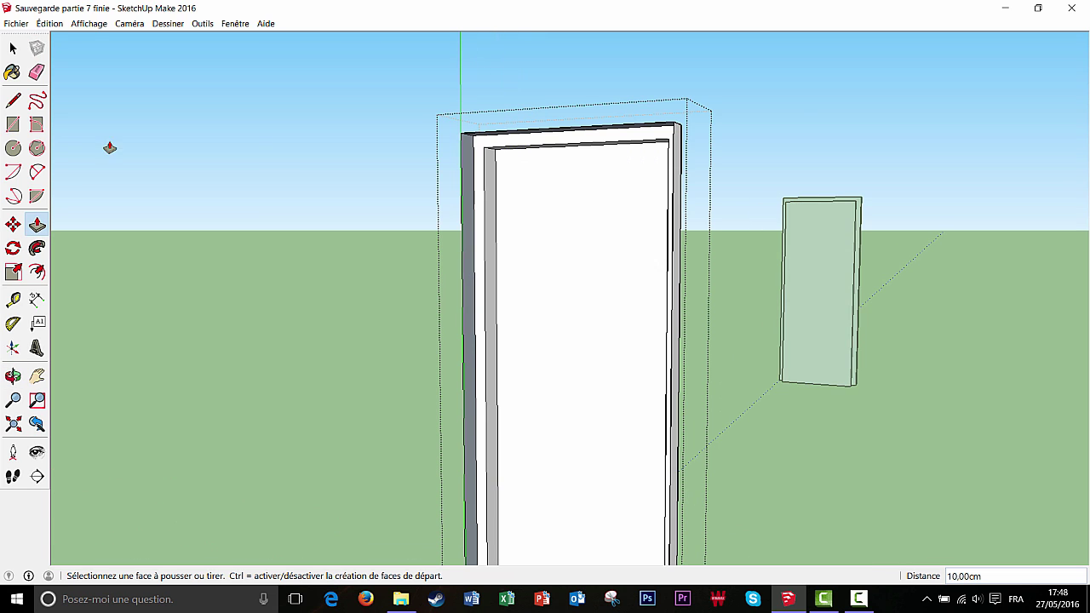
{"action": "left_click", "coordinate": [13, 49]}
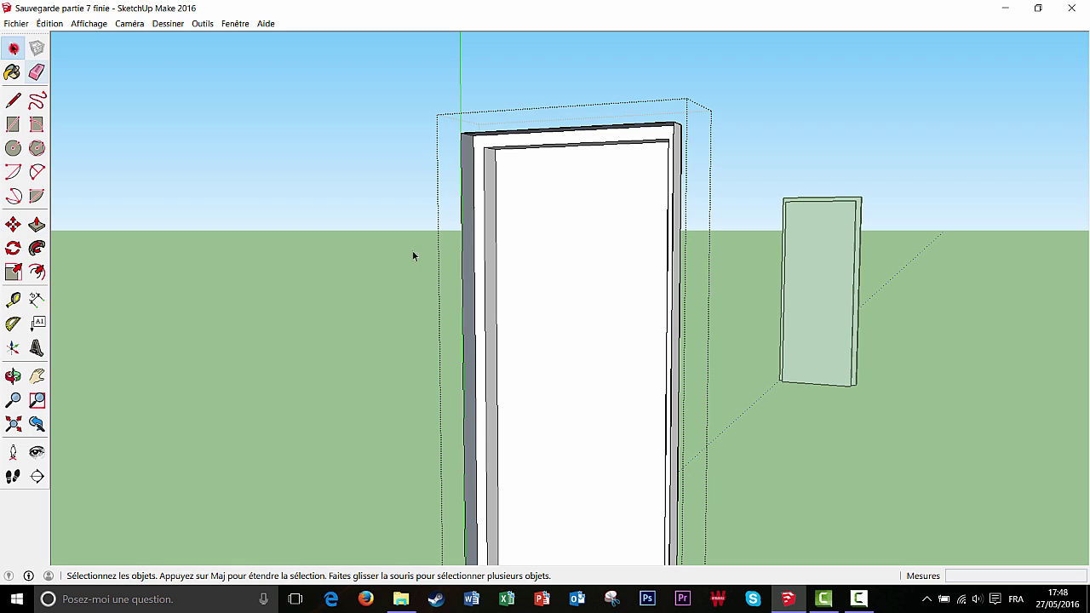
{"action": "left_click", "coordinate": [497, 269]}
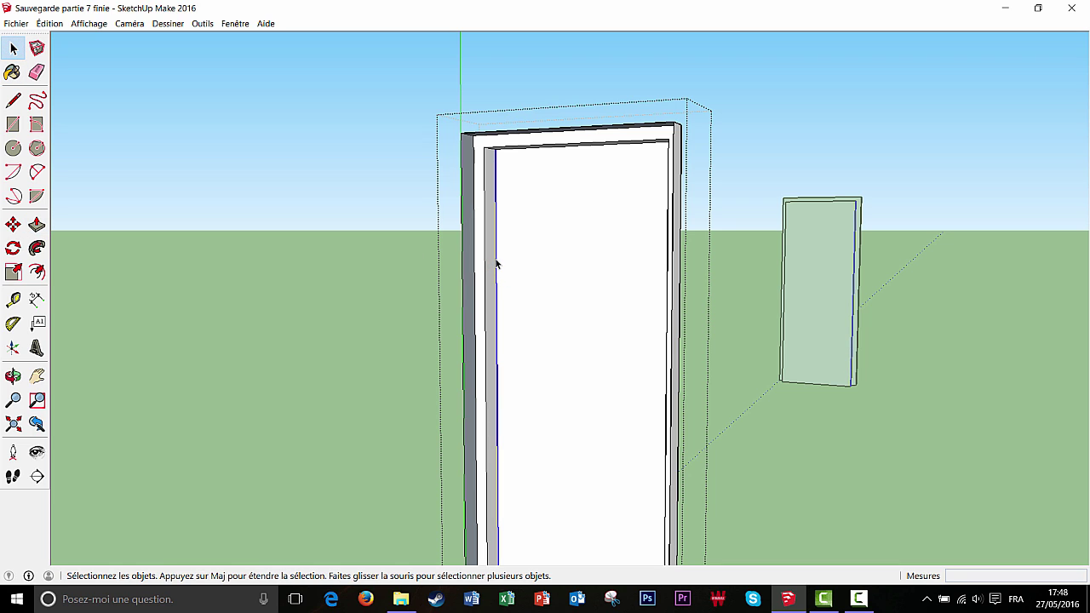
{"action": "right_click", "coordinate": [498, 262]}
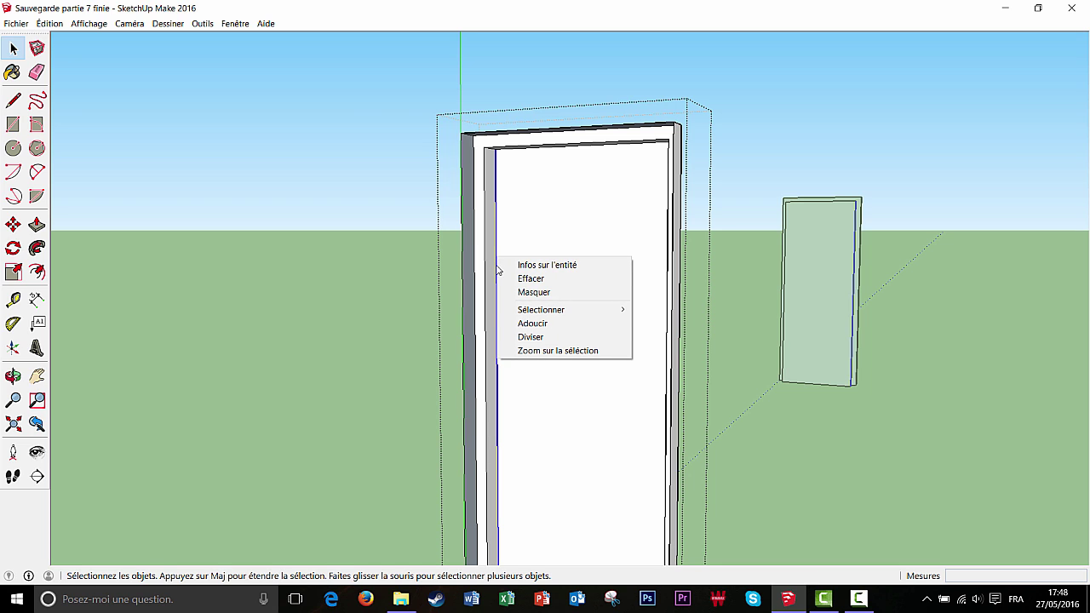
{"action": "left_click", "coordinate": [523, 337]}
{"action": "scroll", "coordinate": [535, 346], "scroll_direction": "down", "scroll_amount": 1}
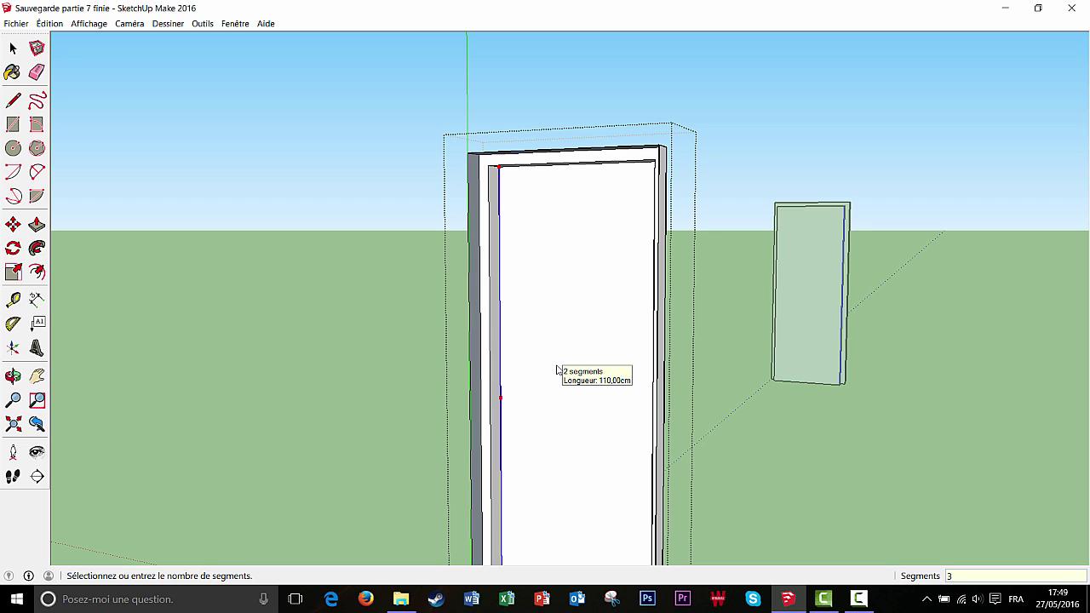
{"action": "left_click", "coordinate": [557, 371]}
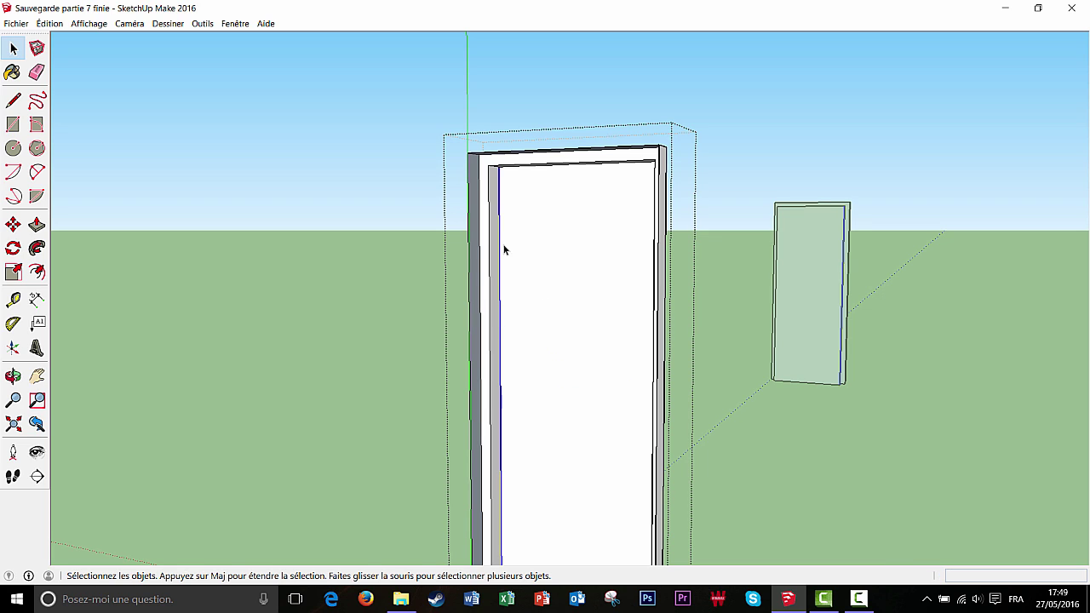
{"action": "left_click", "coordinate": [499, 347]}
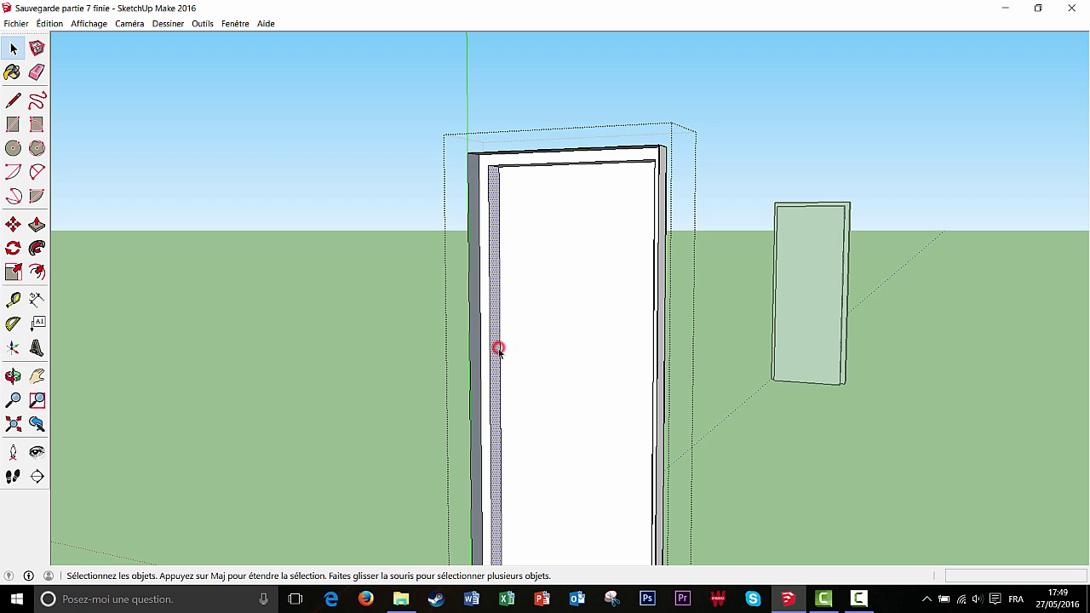
{"action": "left_click", "coordinate": [501, 359]}
{"action": "scroll", "coordinate": [501, 360], "scroll_direction": "down", "scroll_amount": 4}
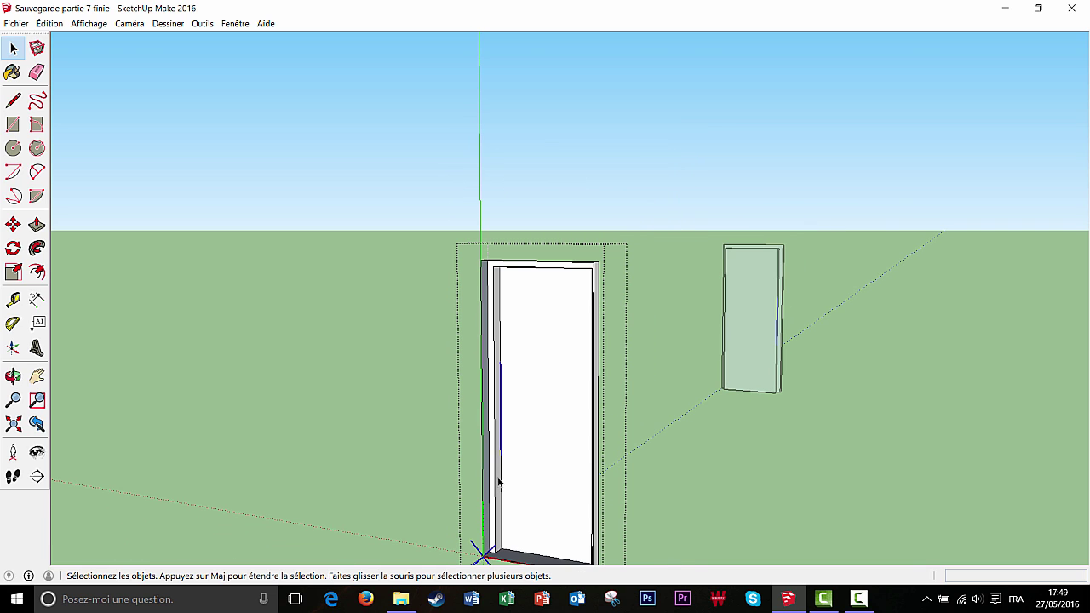
{"action": "left_click", "coordinate": [500, 484]}
- Draw a rectangle covering the lower third of the door panel, from the lower division point to the opposite bottom corner
{"action": "scroll", "coordinate": [526, 468], "scroll_direction": "up", "scroll_amount": 2}
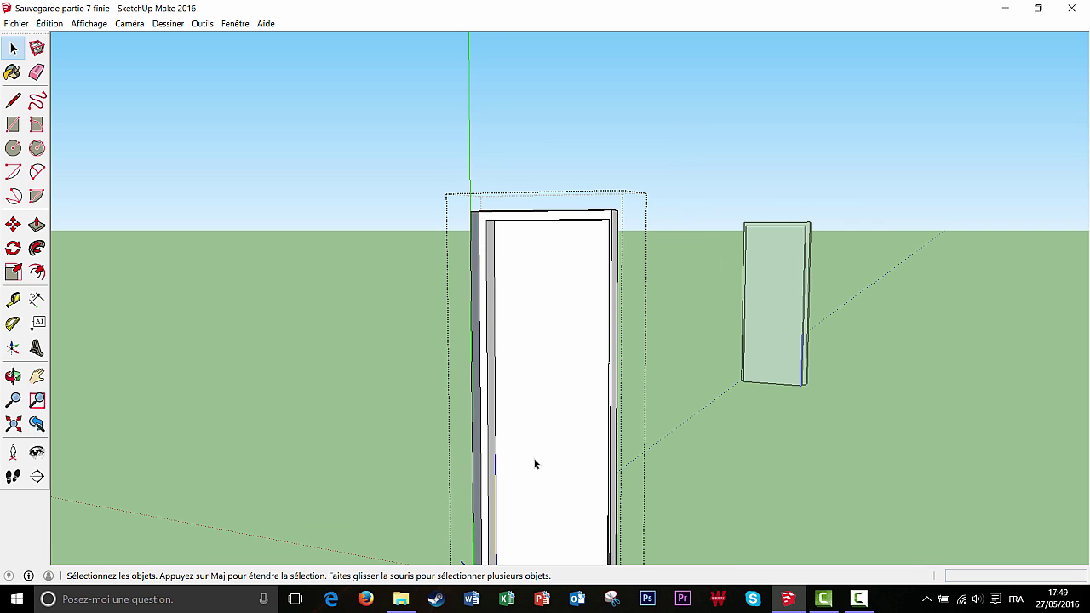
{"action": "scroll", "coordinate": [541, 462], "scroll_direction": "down", "scroll_amount": 2}
{"action": "middle_click_drag", "start_coordinate": [543, 460], "coordinate": [555, 434]}
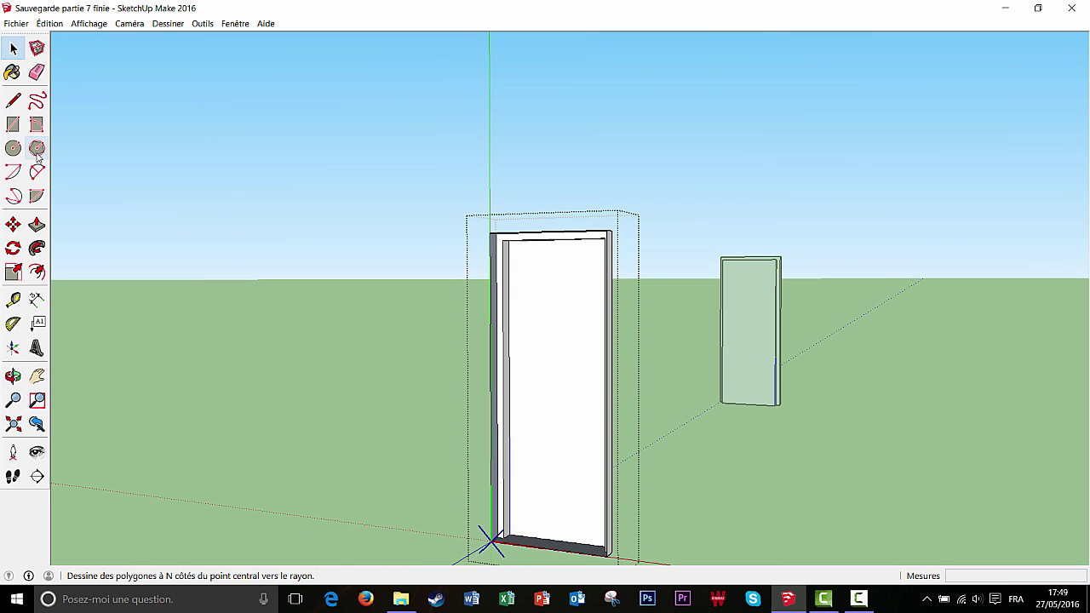
{"action": "left_click", "coordinate": [12, 125]}
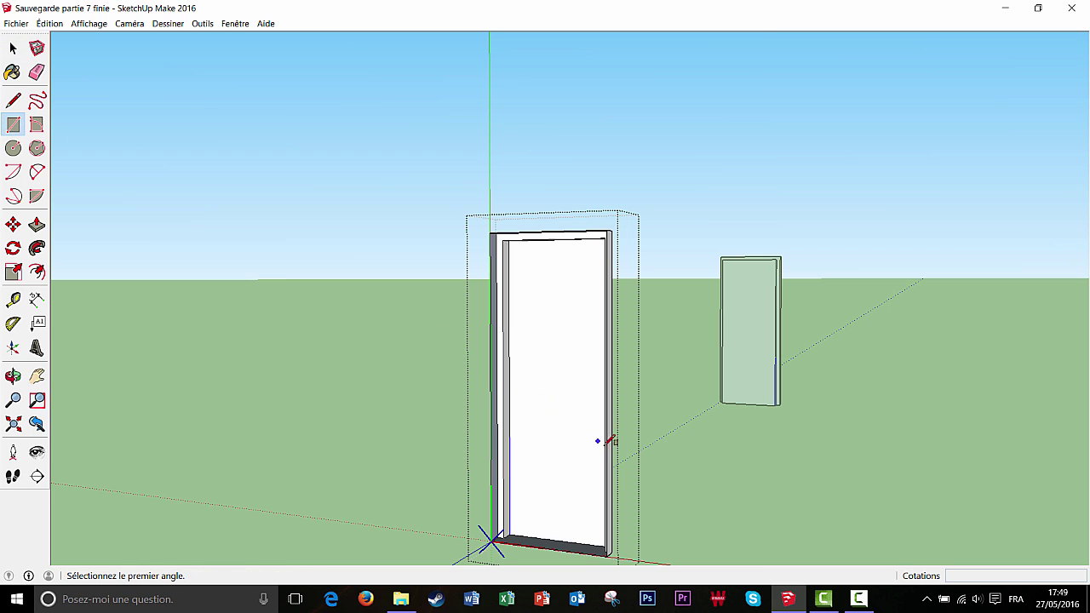
{"action": "middle_click_drag", "start_coordinate": [567, 453], "coordinate": [582, 451]}
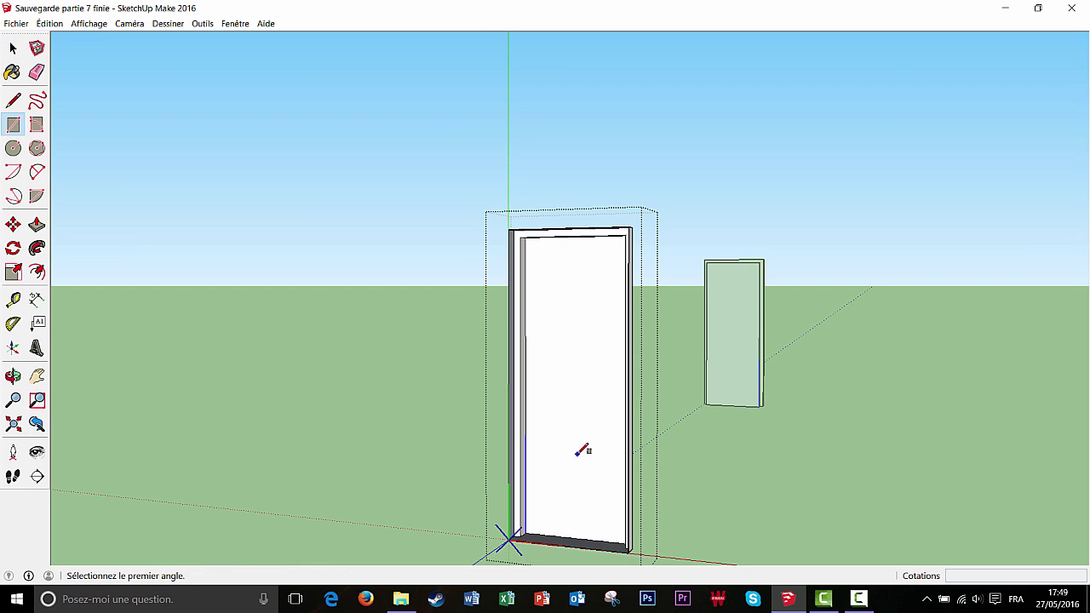
{"action": "left_click", "coordinate": [527, 435]}
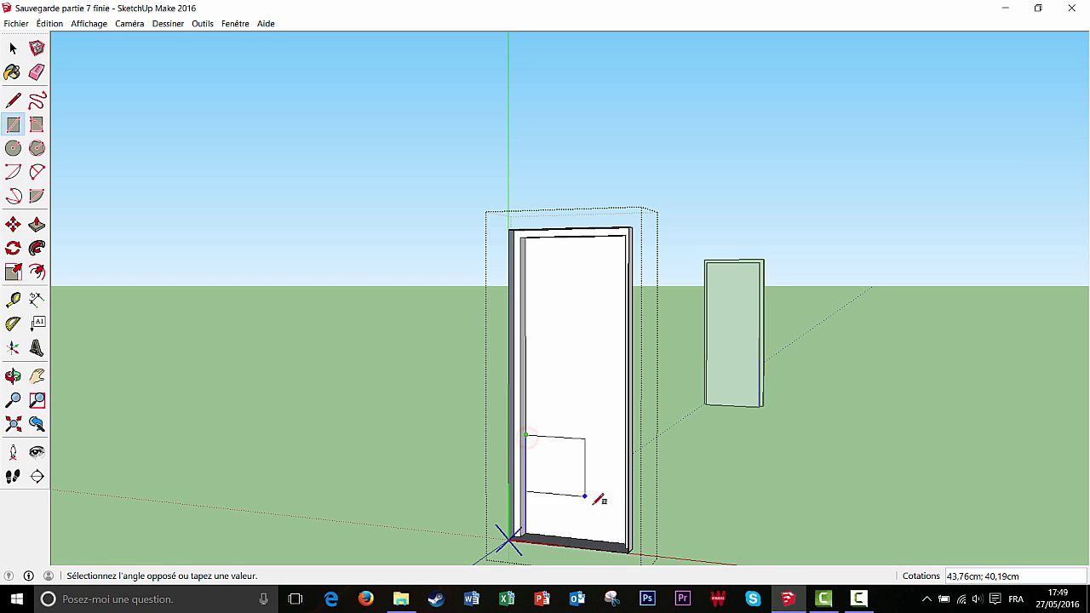
{"action": "middle_click_drag", "start_coordinate": [613, 529], "coordinate": [574, 432]}
{"action": "left_click", "coordinate": [725, 525]}
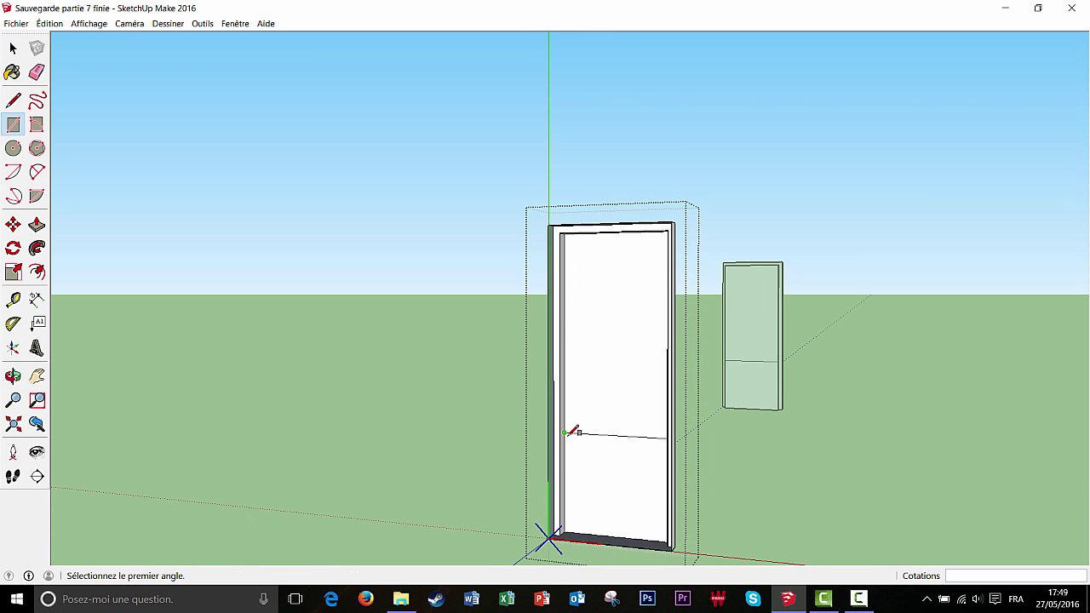
- Draw a rectangle over the middle third of the door panel, from the upper division point to the opposite end of the lower dividing line
{"action": "left_click", "coordinate": [563, 333]}
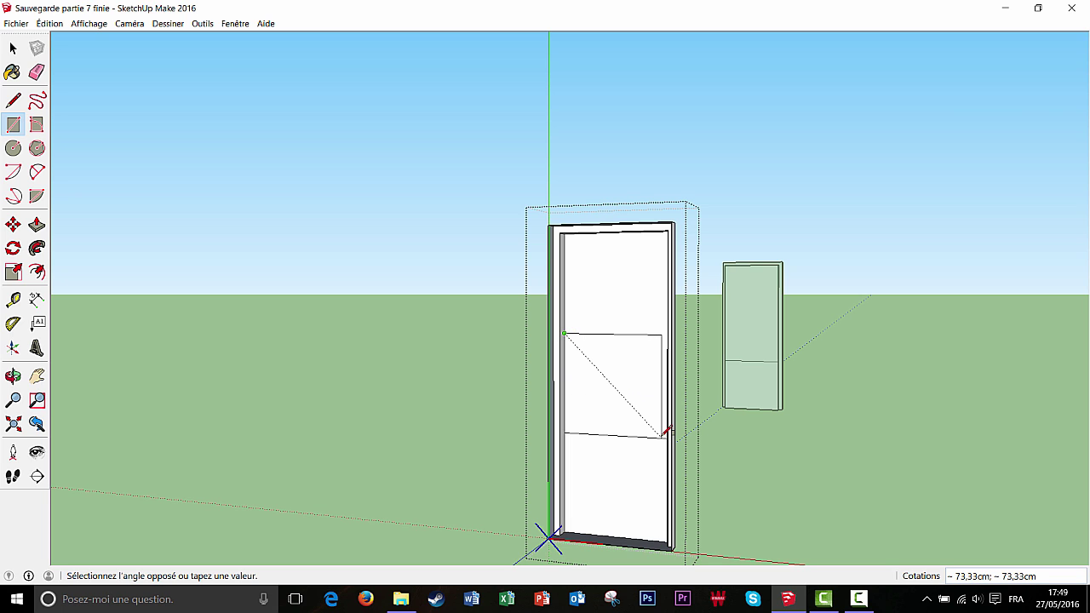
{"action": "middle_click_drag", "start_coordinate": [668, 435], "coordinate": [693, 418]}
{"action": "left_click", "coordinate": [756, 428]}
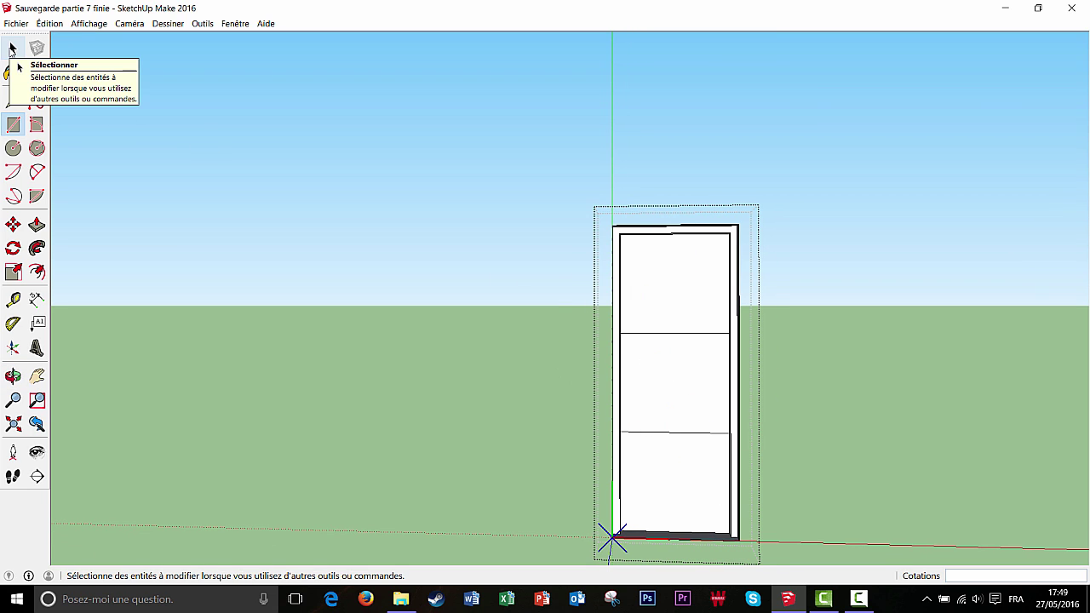
{"action": "left_click", "coordinate": [11, 49]}
{"action": "middle_click_drag", "start_coordinate": [662, 431], "coordinate": [616, 442]}
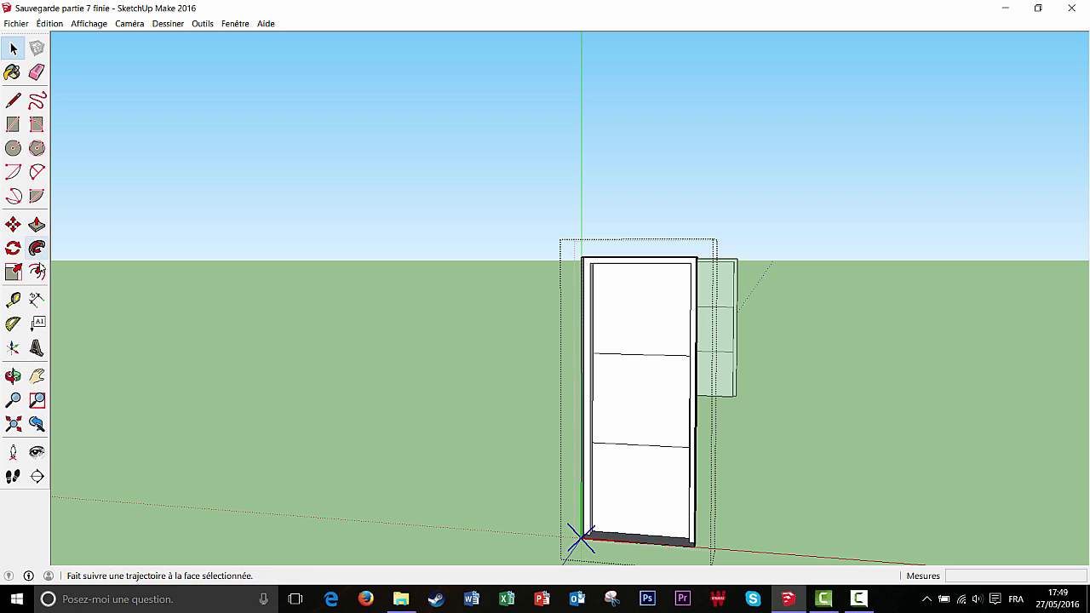
- Offset the outline of the door's top panel 5 cm inward
{"action": "left_click", "coordinate": [47, 274]}
{"action": "middle_click_drag", "start_coordinate": [644, 332], "coordinate": [659, 349]}
{"action": "scroll", "coordinate": [659, 349], "scroll_direction": "up", "scroll_amount": 2}
{"action": "scroll", "coordinate": [660, 340], "scroll_direction": "up", "scroll_amount": 1}
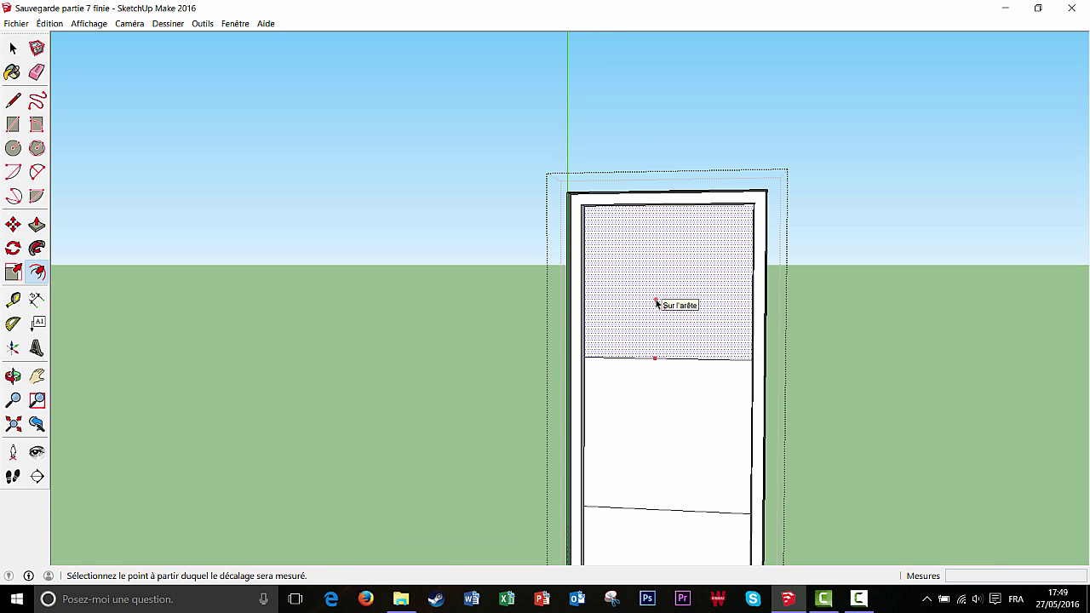
{"action": "left_click", "coordinate": [656, 304]}
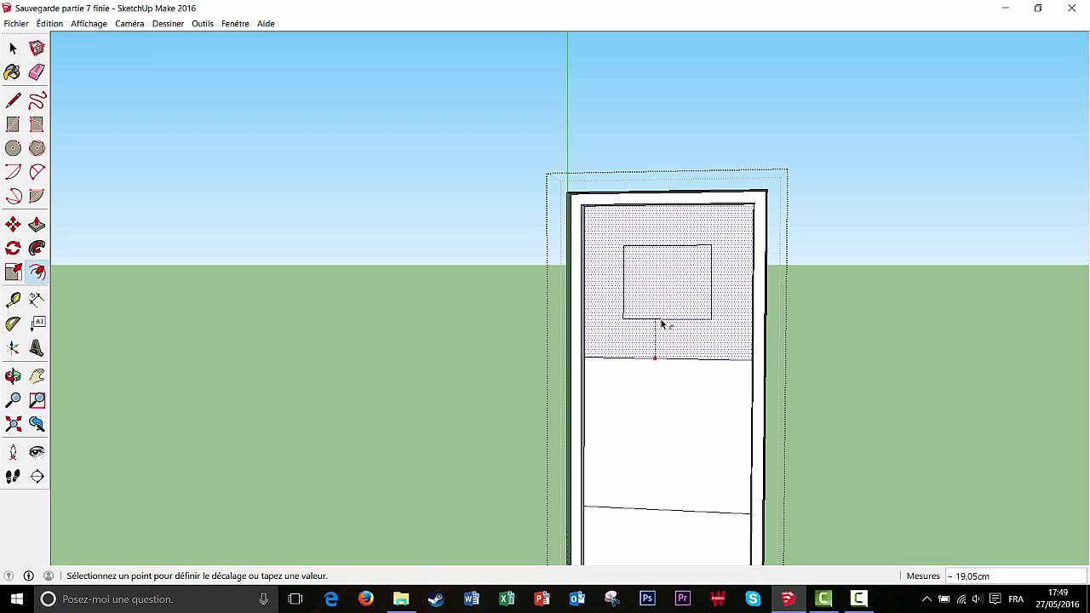
{"action": "type", "text": "5"}
{"action": "key", "text": "Return"}
- Repeat the 5 cm inward offset on the door's middle and bottom panels
{"action": "scroll", "coordinate": [657, 466], "scroll_direction": "down", "scroll_amount": 2}
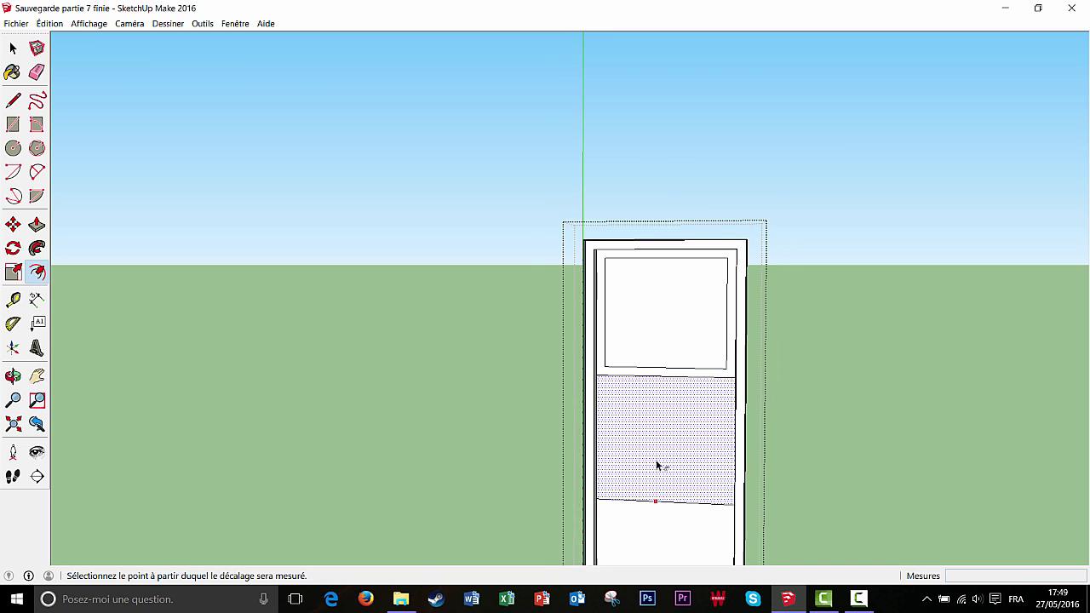
{"action": "scroll", "coordinate": [657, 466], "scroll_direction": "down", "scroll_amount": 1}
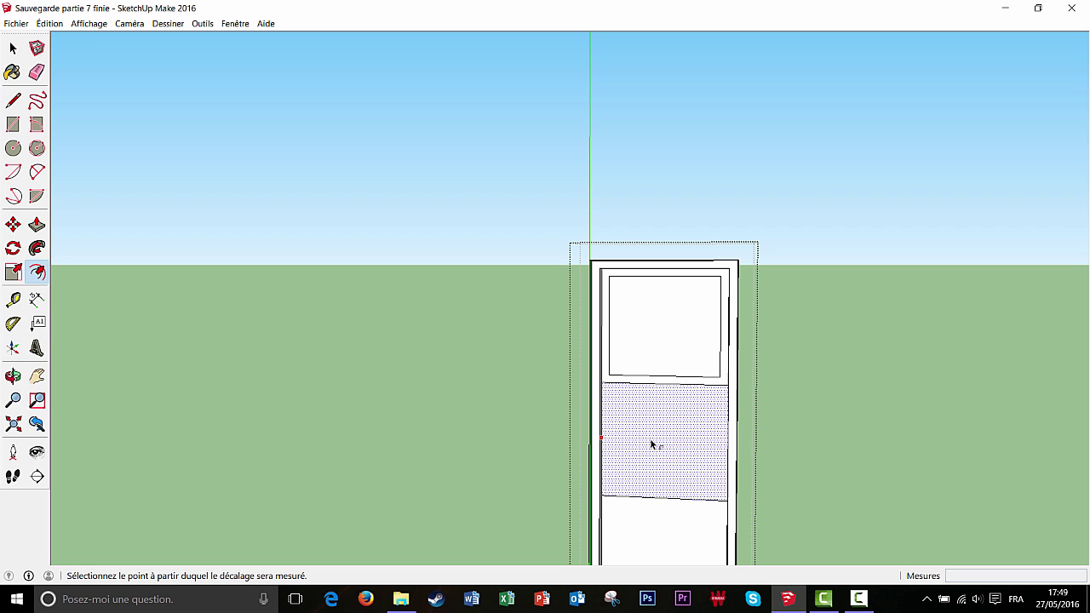
{"action": "double_click", "coordinate": [651, 440]}
{"action": "double_click", "coordinate": [661, 523]}
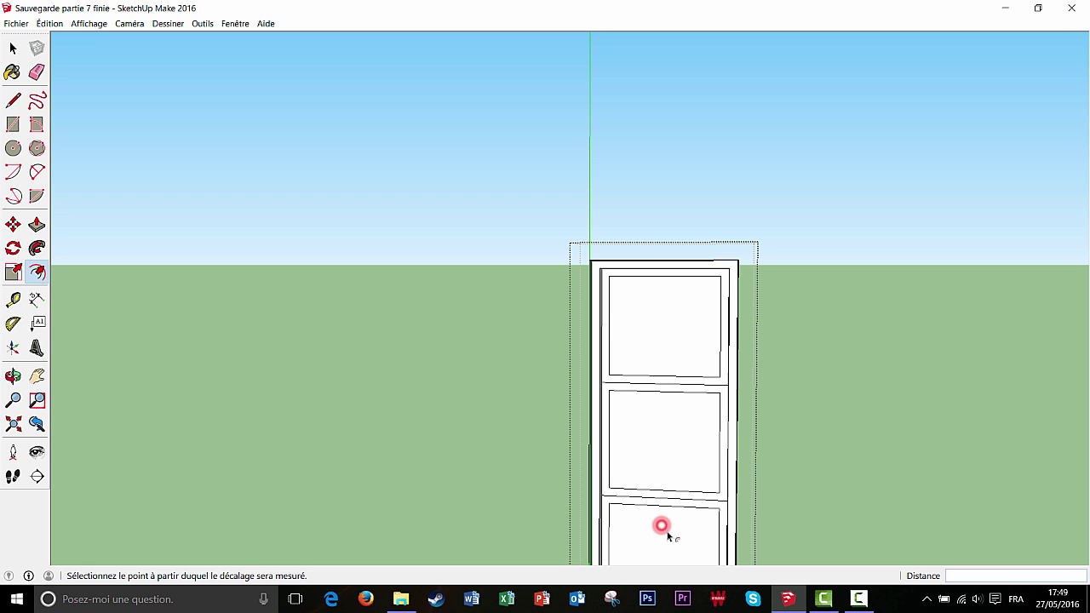
- Push the inner faces of the three door panels 3 cm inward with Push/Pull
{"action": "mouse_move", "coordinate": [662, 503]}
{"action": "middle_mouse_down"}
{"action": "mouse_move", "coordinate": [299, 467]}
{"action": "mouse_move", "coordinate": [513, 494]}
{"action": "mouse_move", "coordinate": [618, 491]}
{"action": "middle_mouse_up"}
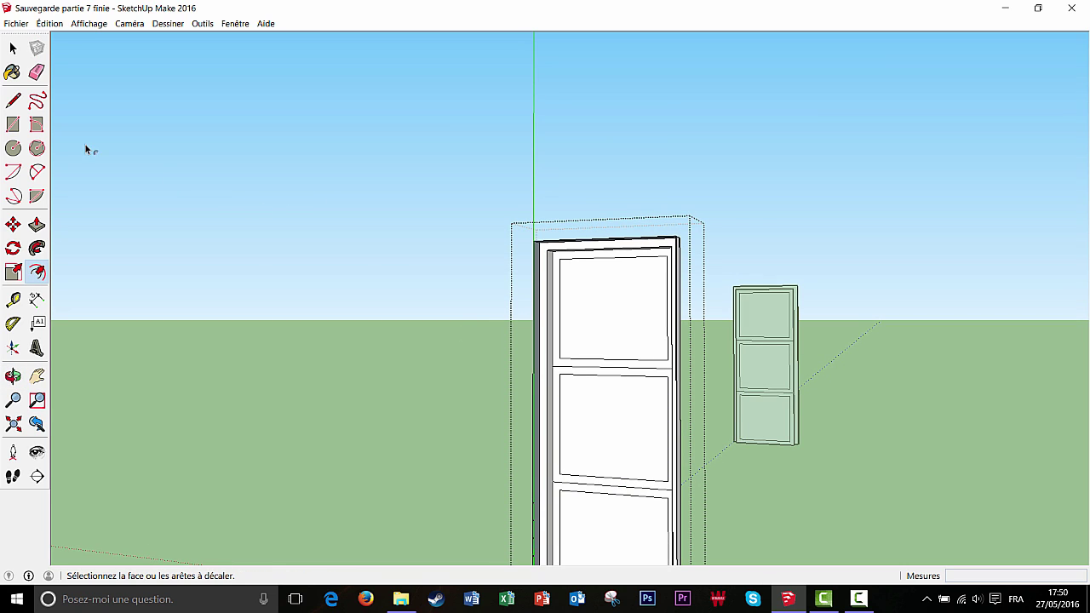
{"action": "left_click", "coordinate": [37, 223]}
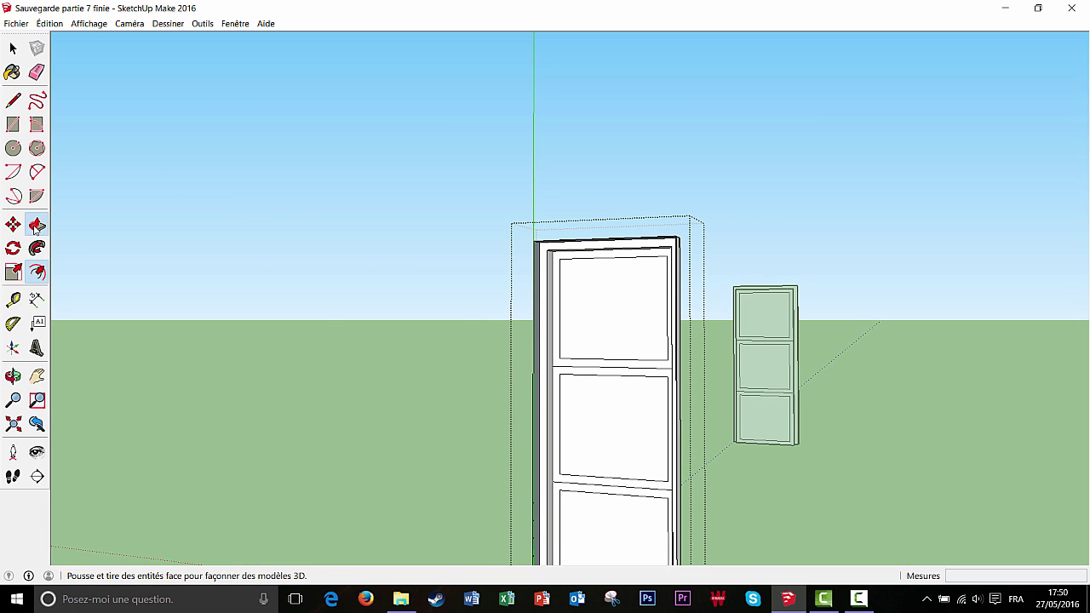
{"action": "left_click", "coordinate": [603, 315]}
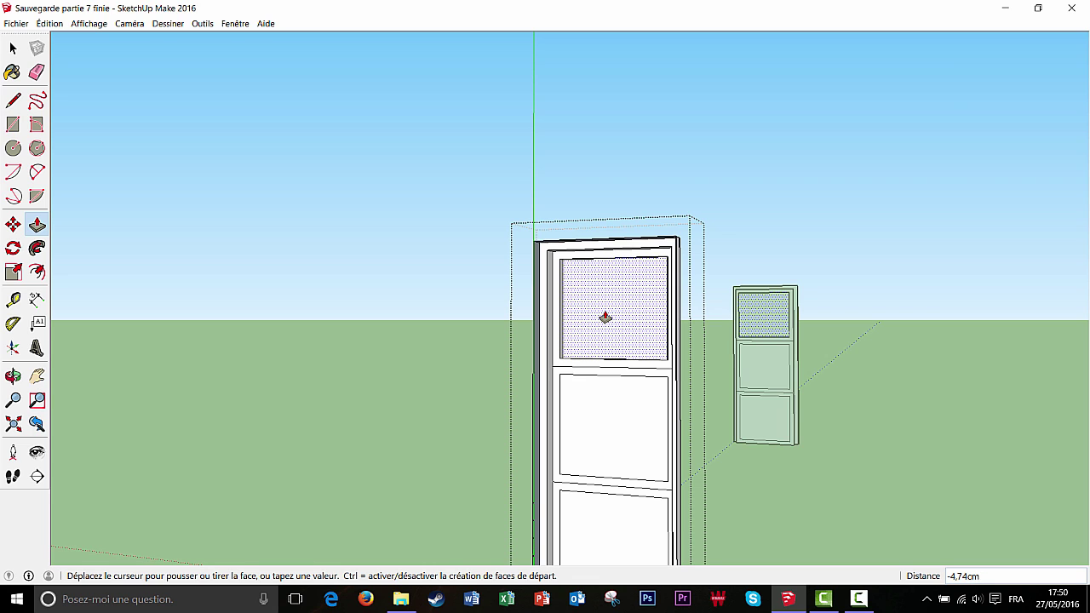
{"action": "key", "text": "Return"}
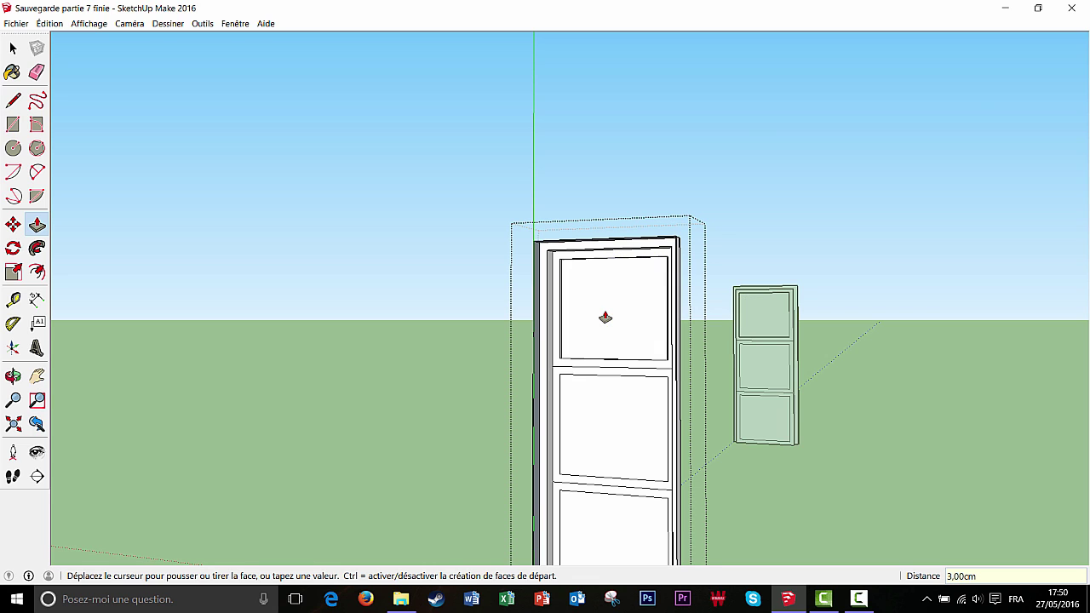
{"action": "double_click", "coordinate": [590, 422]}
{"action": "double_click", "coordinate": [605, 511]}
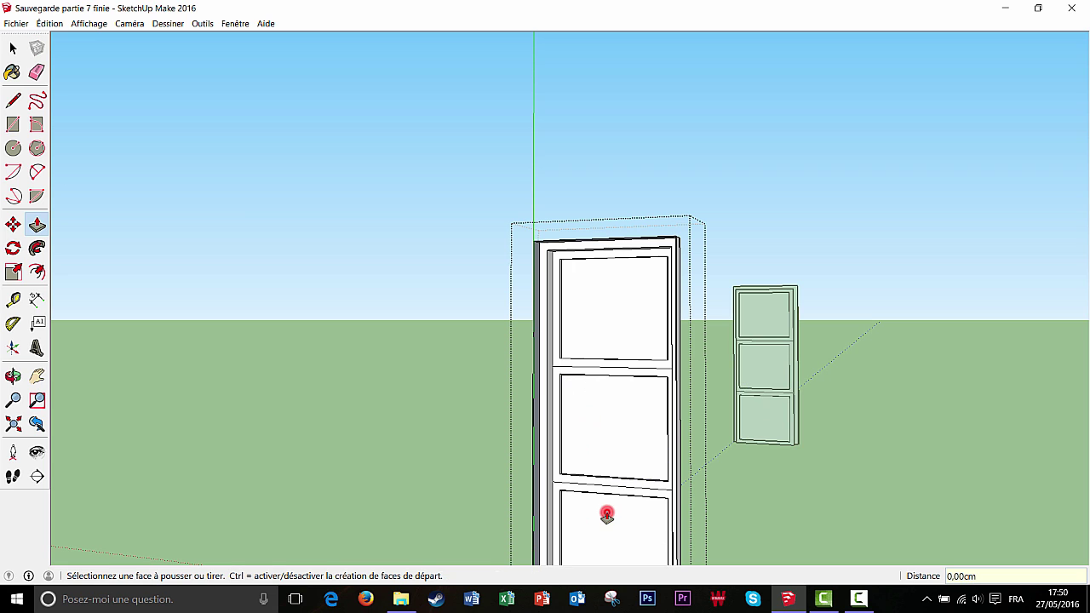
- Close the door component and check the redesigned door and windows on the house's long facade
{"action": "left_click", "coordinate": [13, 49]}
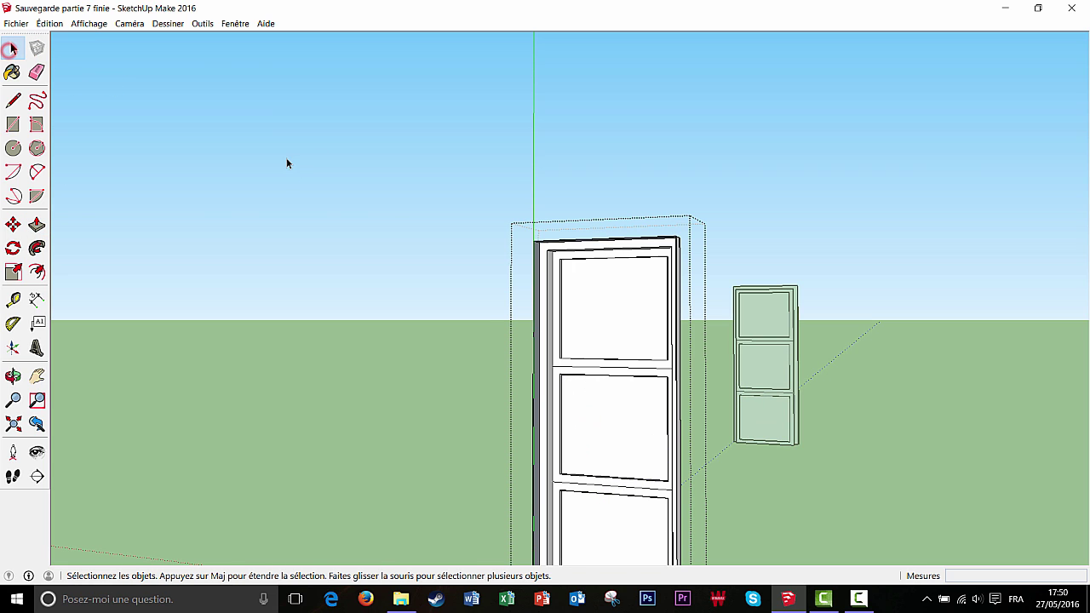
{"action": "left_click", "coordinate": [276, 157]}
{"action": "scroll", "coordinate": [425, 372], "scroll_direction": "down", "scroll_amount": 4}
{"action": "middle_click_drag", "start_coordinate": [428, 373], "coordinate": [641, 460]}
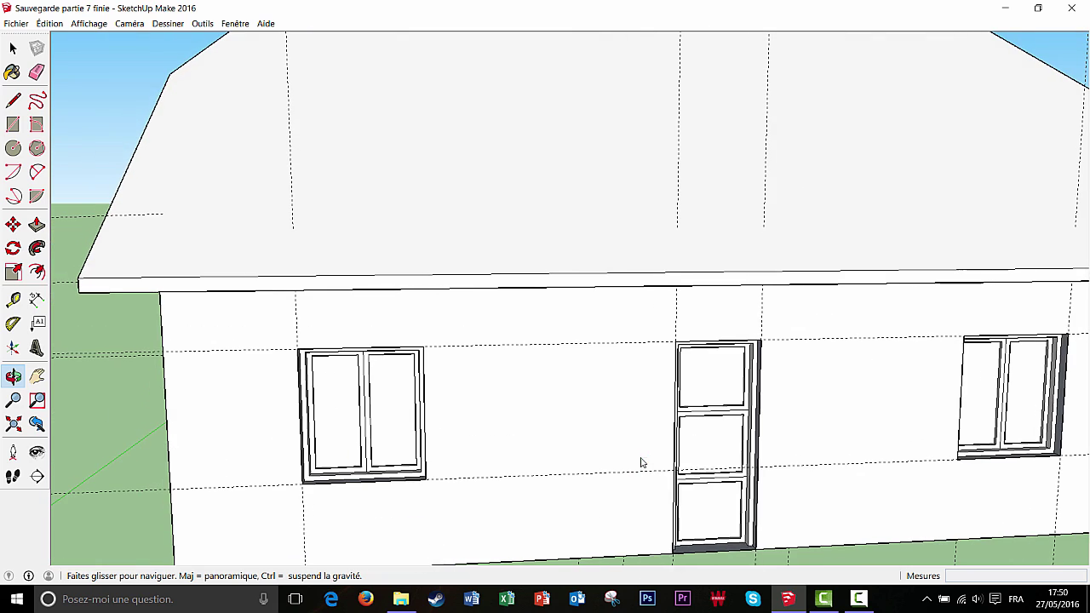
{"action": "right_click", "coordinate": [641, 458]}
{"action": "left_click", "coordinate": [105, 154]}
{"action": "mouse_move", "coordinate": [770, 550]}
{"action": "middle_mouse_down"}
{"action": "mouse_move", "coordinate": [621, 497]}
{"action": "mouse_move", "coordinate": [626, 513]}
{"action": "mouse_move", "coordinate": [656, 499]}
{"action": "mouse_move", "coordinate": [516, 489]}
{"action": "mouse_move", "coordinate": [835, 486]}
{"action": "mouse_move", "coordinate": [815, 452]}
{"action": "mouse_move", "coordinate": [839, 437]}
{"action": "mouse_move", "coordinate": [934, 471]}
{"action": "mouse_move", "coordinate": [932, 457]}
{"action": "mouse_move", "coordinate": [613, 464]}
{"action": "mouse_move", "coordinate": [724, 452]}
{"action": "mouse_move", "coordinate": [518, 472]}
{"action": "mouse_move", "coordinate": [1012, 502]}
{"action": "mouse_move", "coordinate": [642, 462]}
{"action": "mouse_move", "coordinate": [876, 486]}
{"action": "mouse_move", "coordinate": [845, 471]}
{"action": "mouse_move", "coordinate": [1002, 502]}
{"action": "mouse_move", "coordinate": [729, 489]}
{"action": "mouse_move", "coordinate": [944, 508]}
{"action": "mouse_move", "coordinate": [852, 477]}
{"action": "middle_mouse_up"}
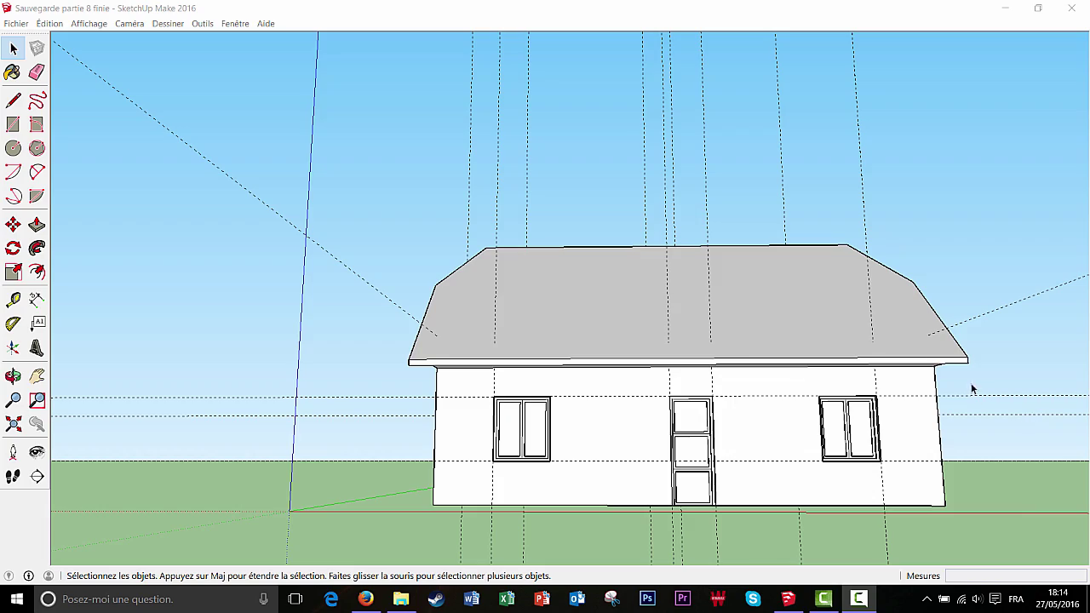
- Delete all the guide lines from the house model
{"action": "middle_click_drag", "start_coordinate": [972, 389], "coordinate": [880, 424]}
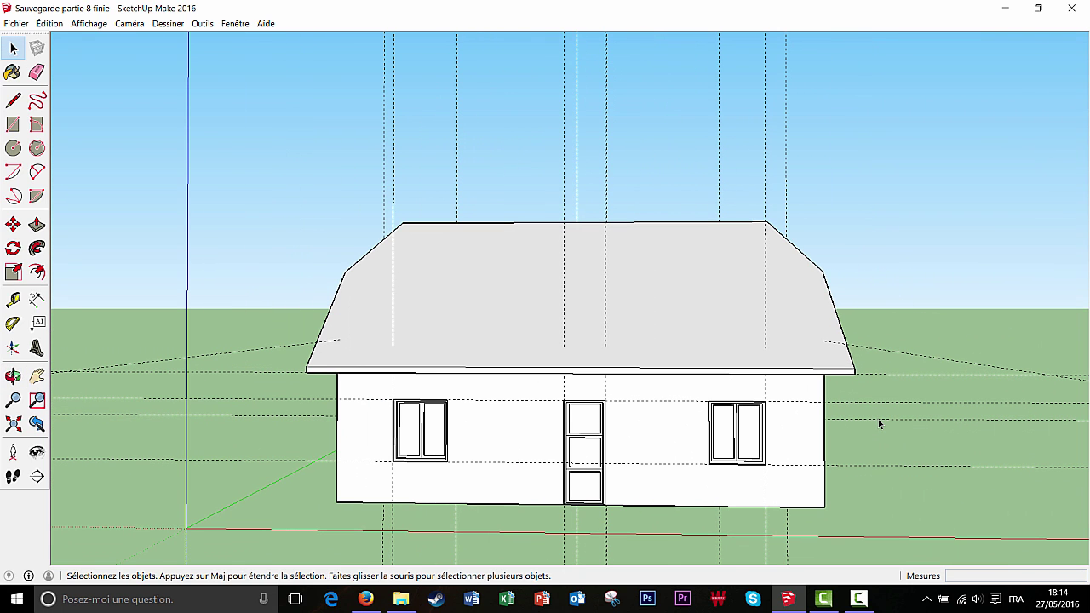
{"action": "left_click", "coordinate": [49, 23]}
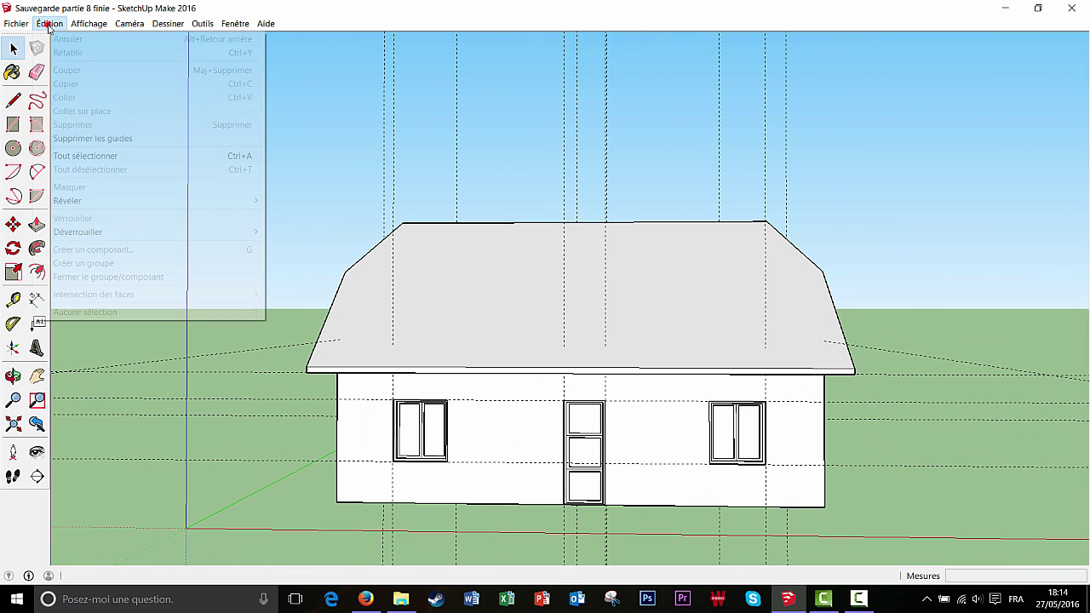
{"action": "left_click", "coordinate": [95, 138]}
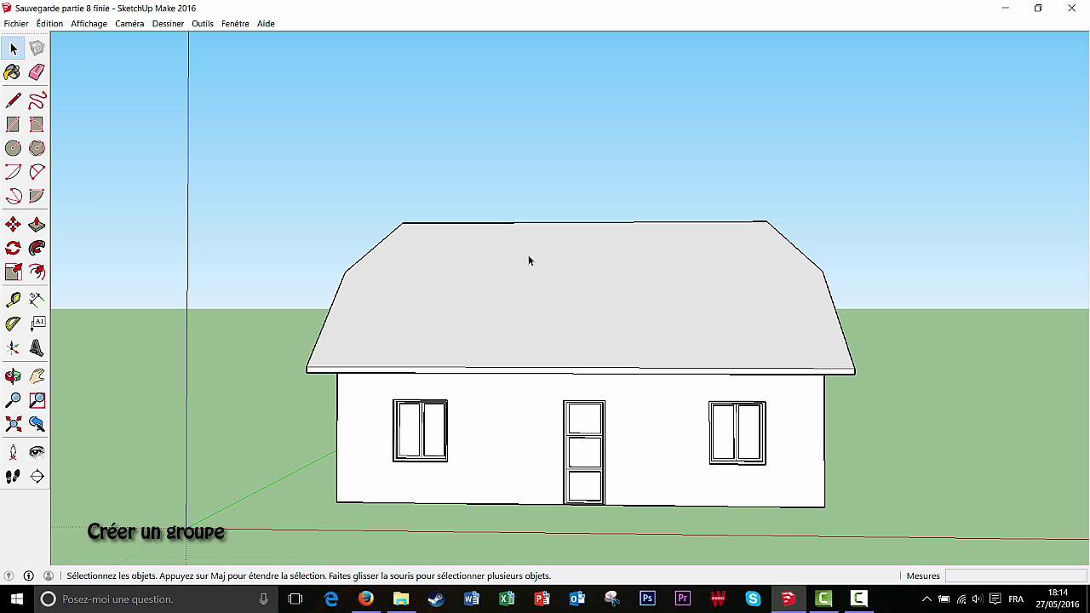
- Select the whole house, including its doors and windows, and make it a group
{"action": "scroll", "coordinate": [398, 246], "scroll_direction": "down", "scroll_amount": 1}
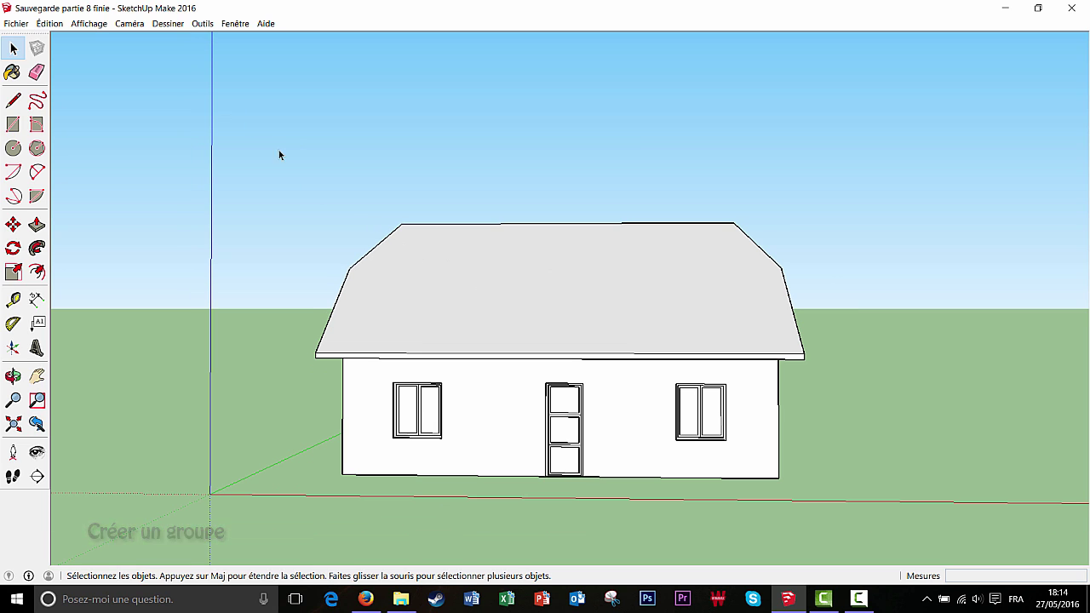
{"action": "left_click", "coordinate": [22, 64]}
{"action": "left_click_drag", "start_coordinate": [242, 147], "coordinate": [883, 510]}
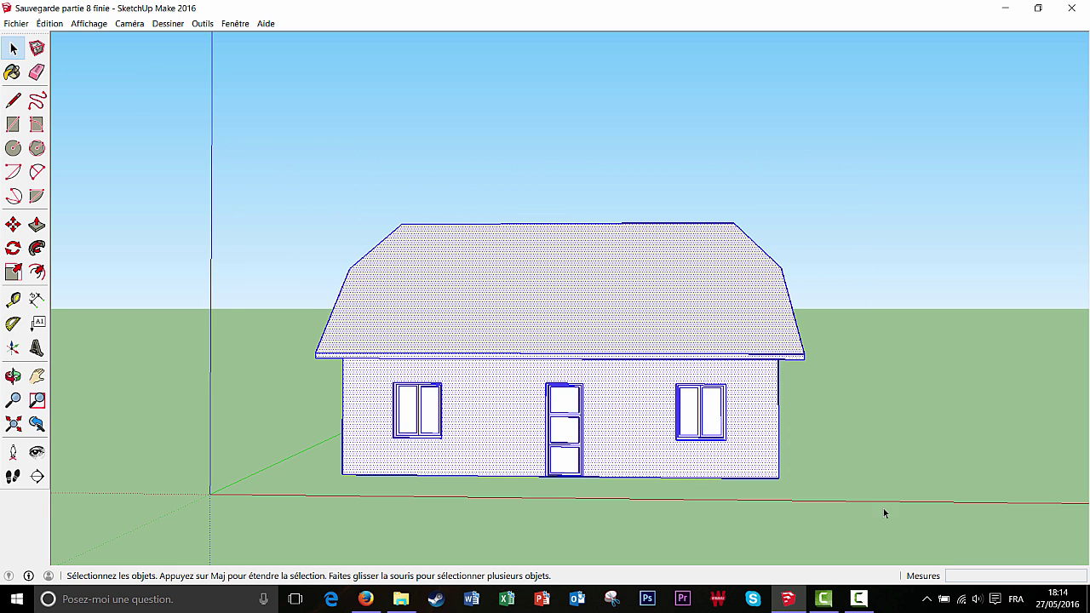
{"action": "middle_click_drag", "start_coordinate": [882, 511], "coordinate": [567, 472]}
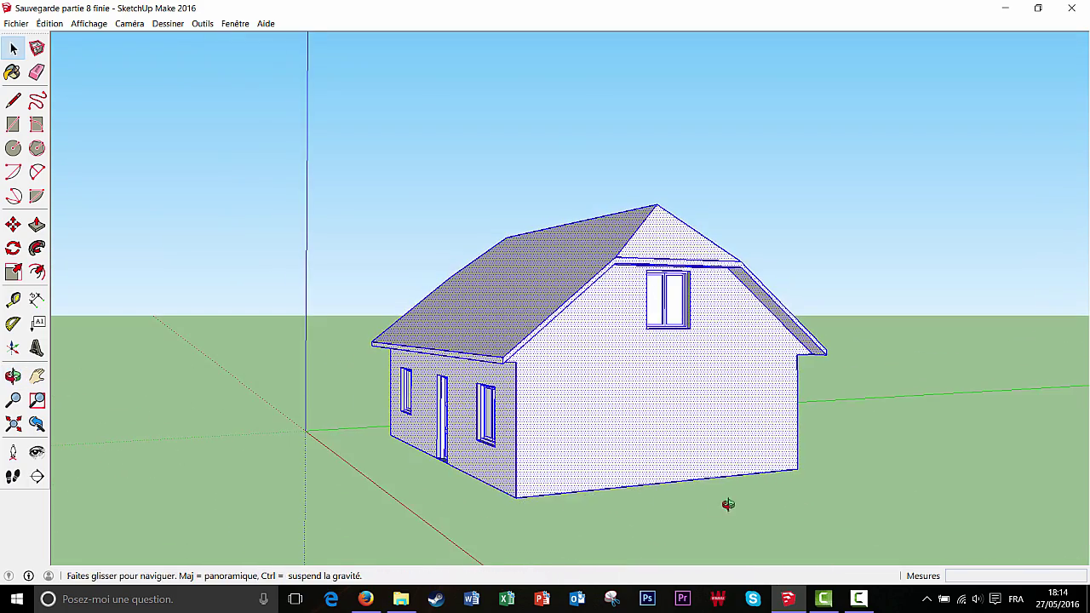
{"action": "middle_click_drag", "start_coordinate": [725, 503], "coordinate": [712, 523]}
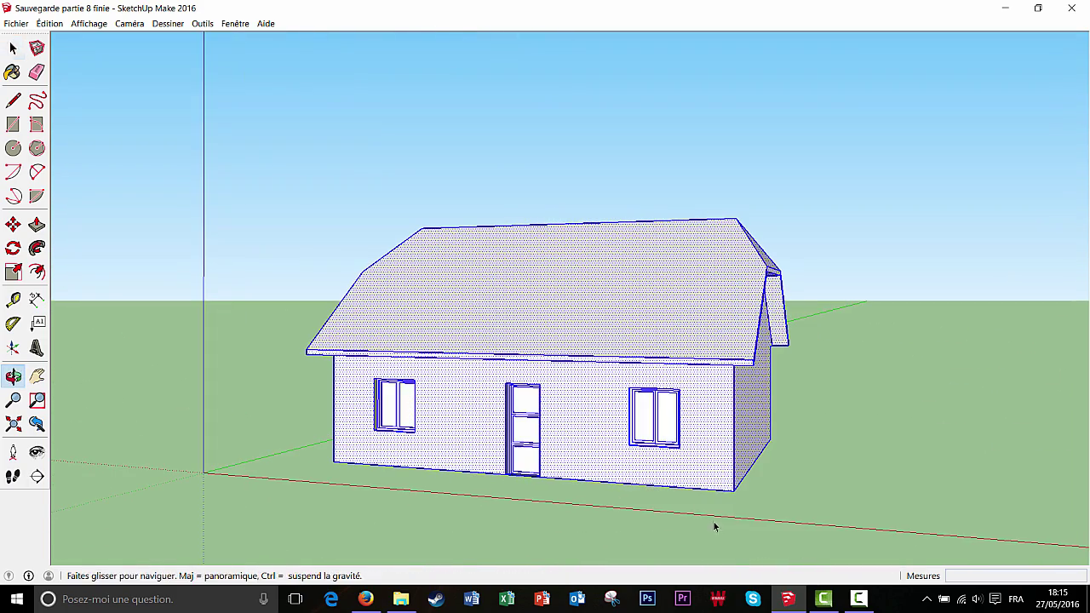
{"action": "right_click", "coordinate": [570, 312]}
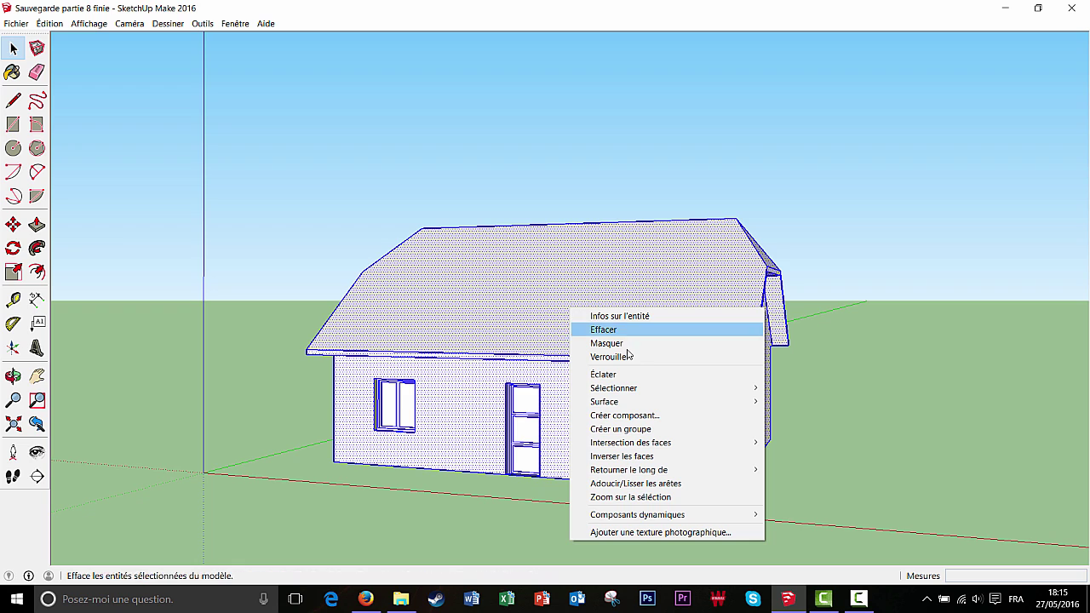
{"action": "left_click", "coordinate": [642, 429]}
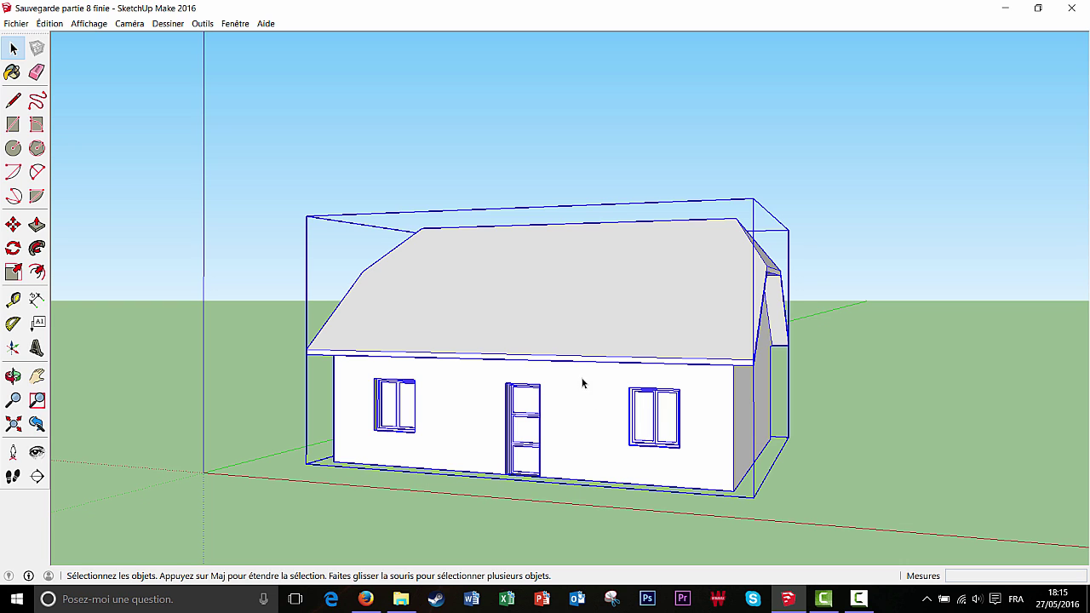
- Choose the material "Bardeaux de toiture GAF Estate" from the Couverture collection for the Paint Bucket tool
{"action": "middle_click_drag", "start_coordinate": [584, 382], "coordinate": [646, 364]}
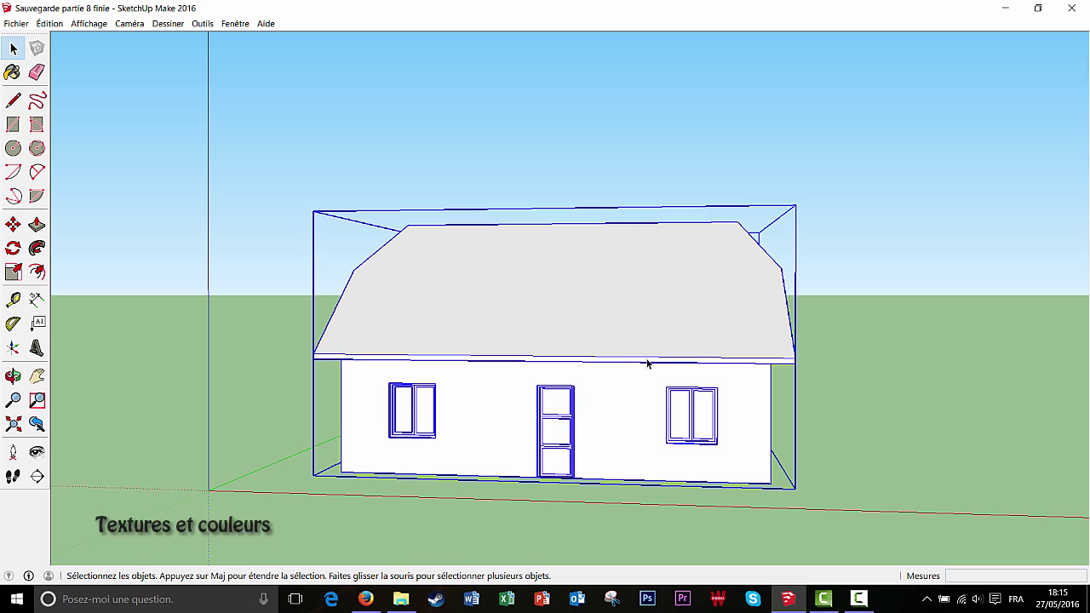
{"action": "left_click", "coordinate": [12, 73]}
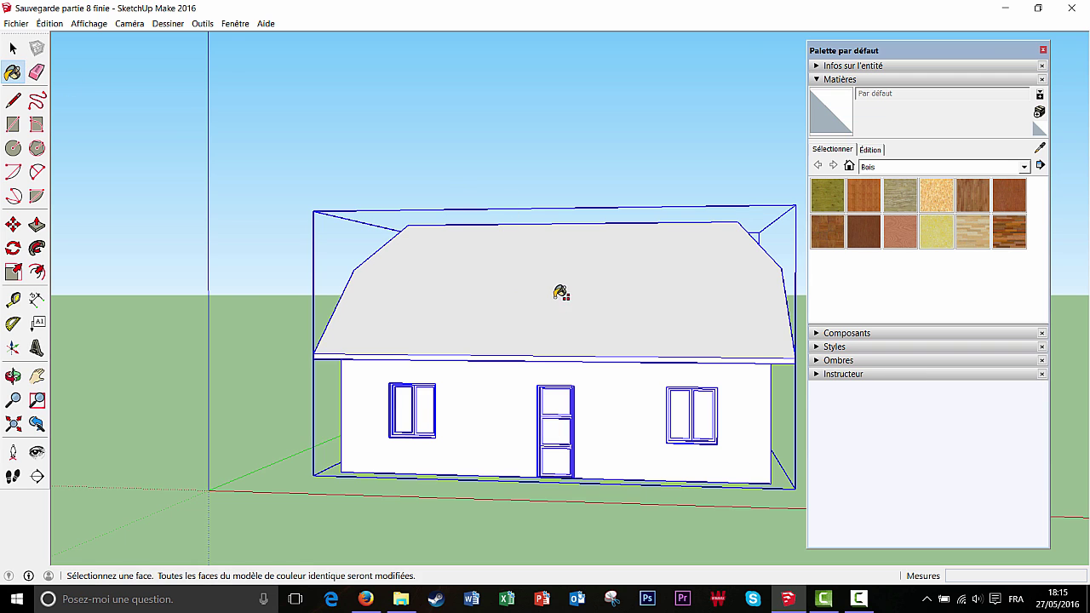
{"action": "middle_click_drag", "start_coordinate": [560, 292], "coordinate": [490, 310]}
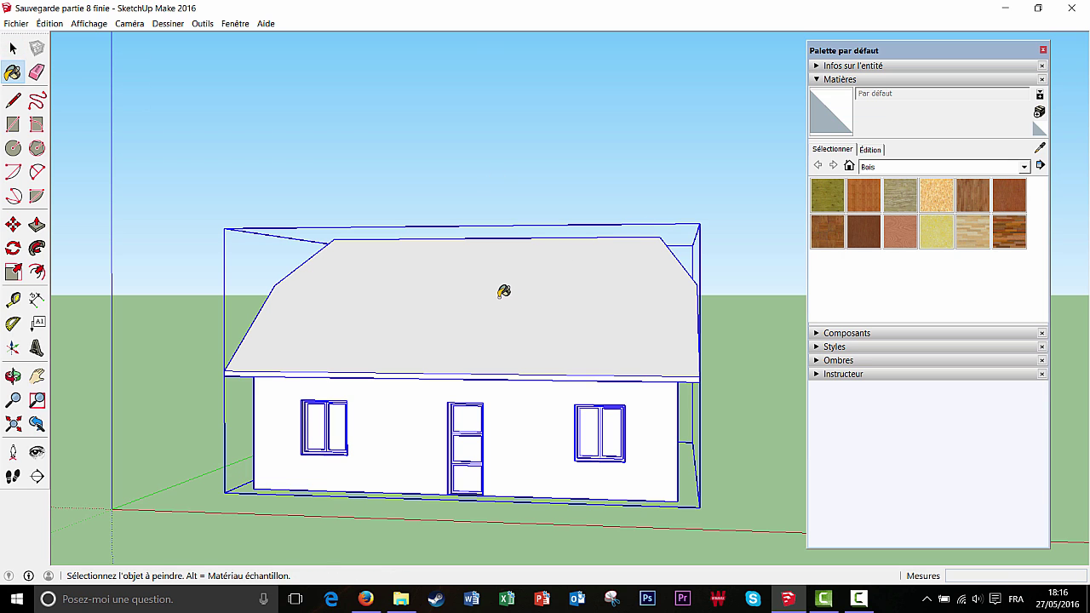
{"action": "middle_click_drag", "start_coordinate": [486, 298], "coordinate": [508, 323]}
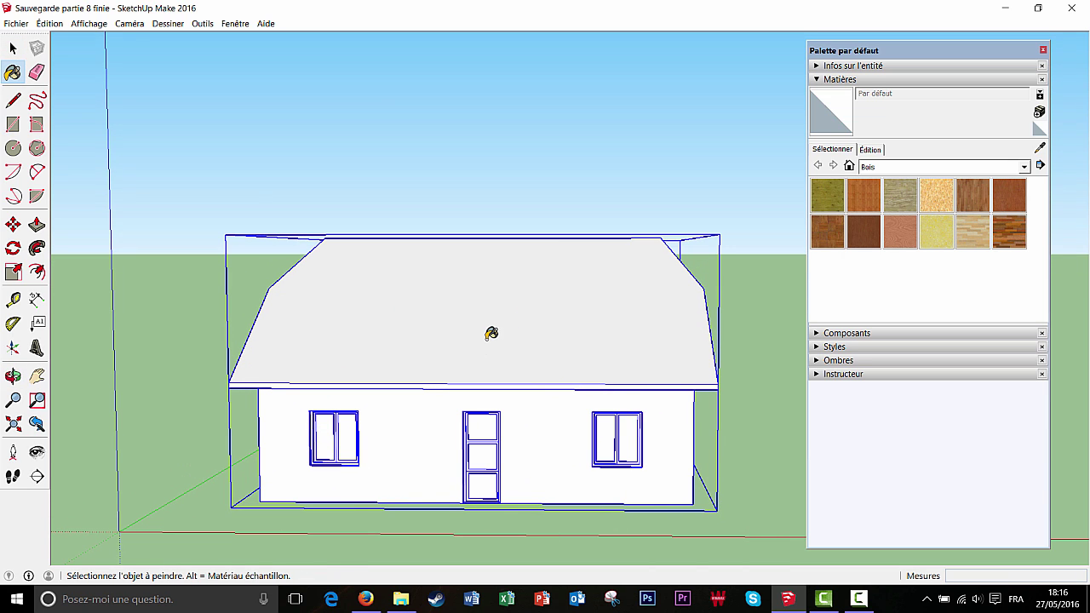
{"action": "left_click", "coordinate": [1023, 169]}
{"action": "left_click", "coordinate": [1023, 168]}
{"action": "left_click", "coordinate": [1023, 169]}
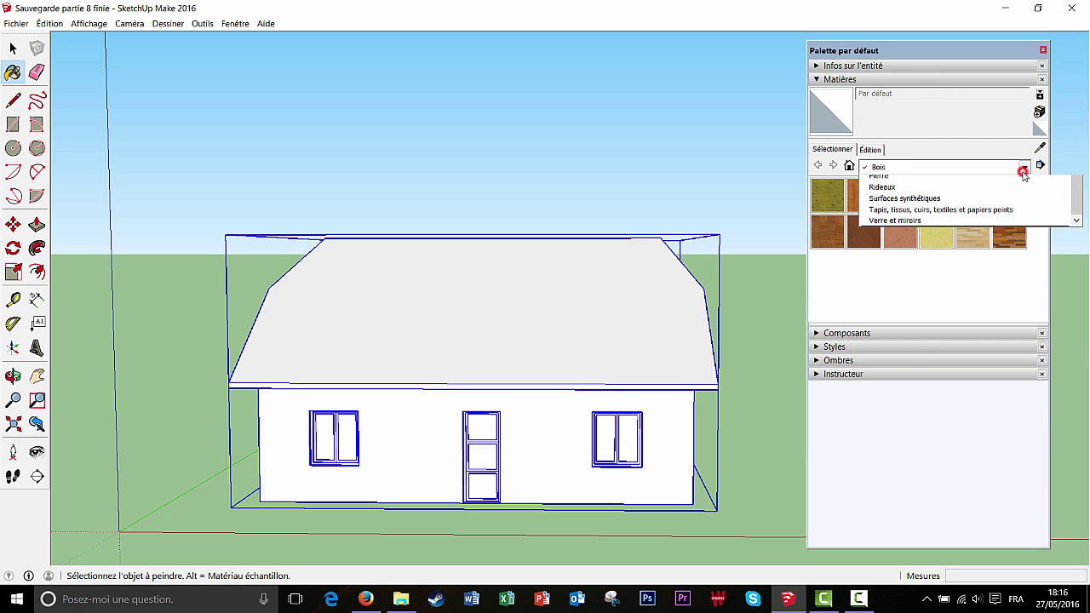
{"action": "left_click", "coordinate": [904, 250]}
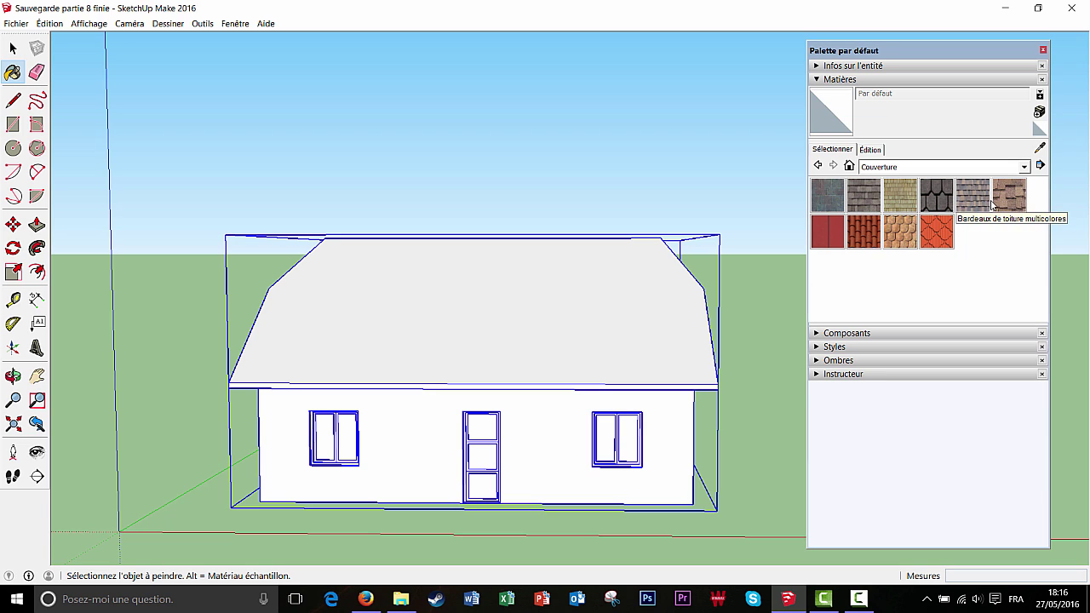
{"action": "left_click", "coordinate": [931, 201]}
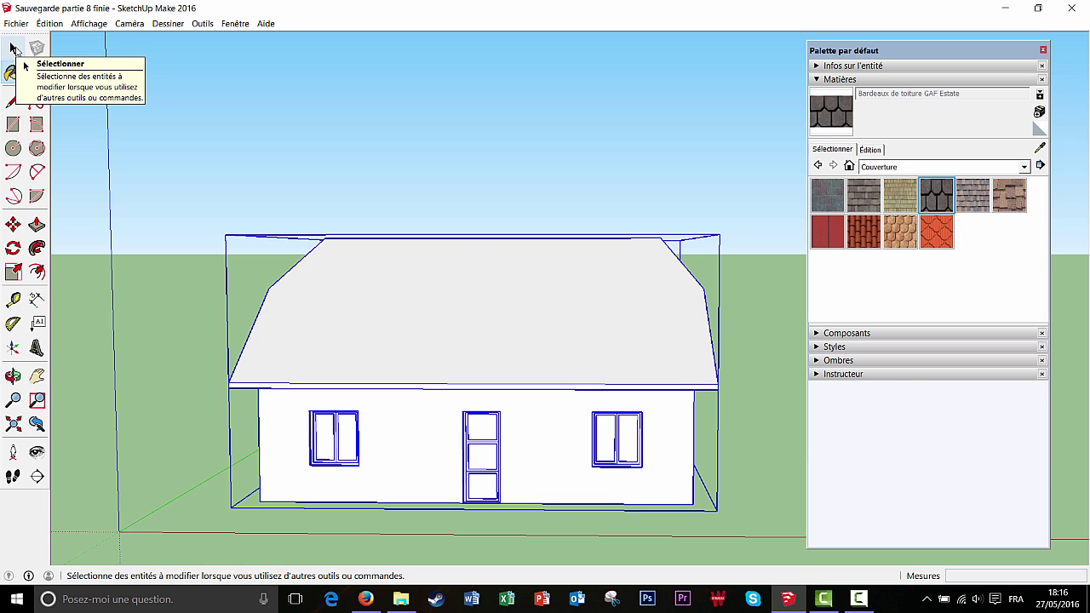
- Open the house group for editing and select the large roof face above the door facade
{"action": "left_click", "coordinate": [13, 49]}
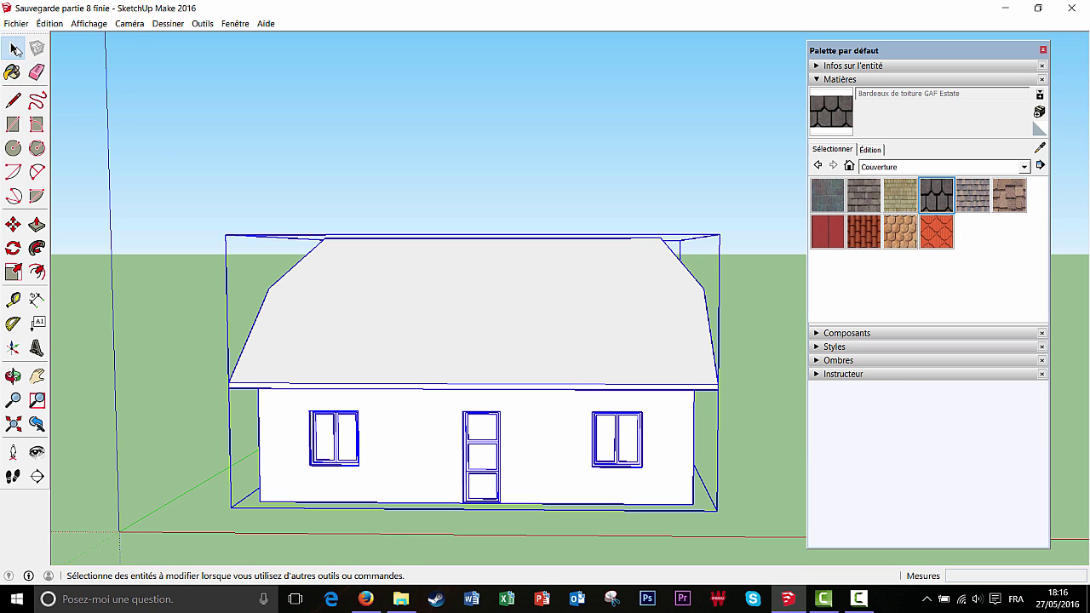
{"action": "double_click", "coordinate": [473, 298]}
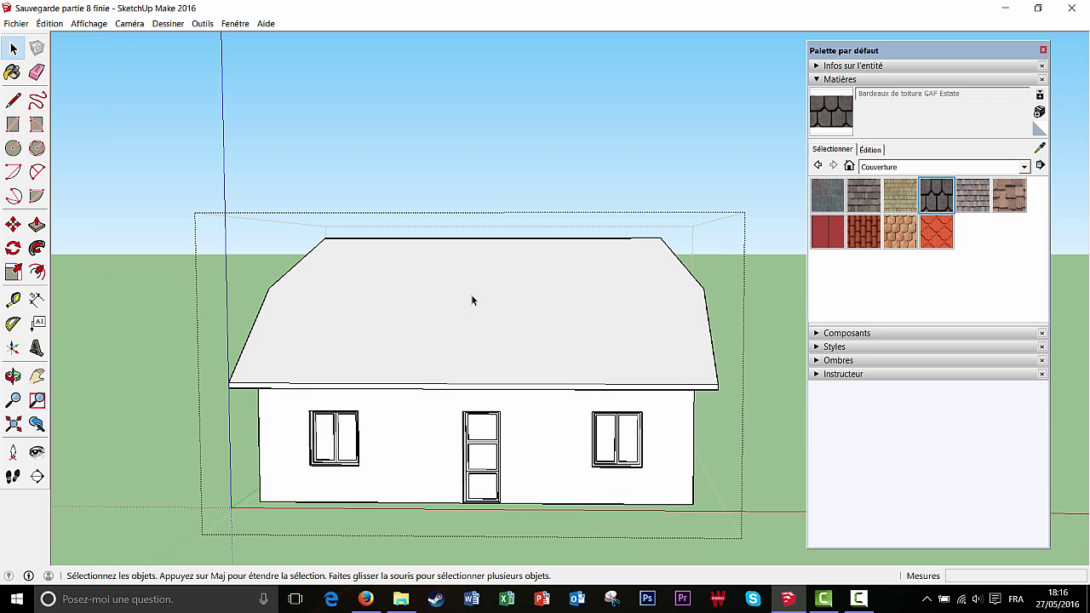
{"action": "left_click", "coordinate": [472, 298]}
{"action": "left_click", "coordinate": [472, 298]}
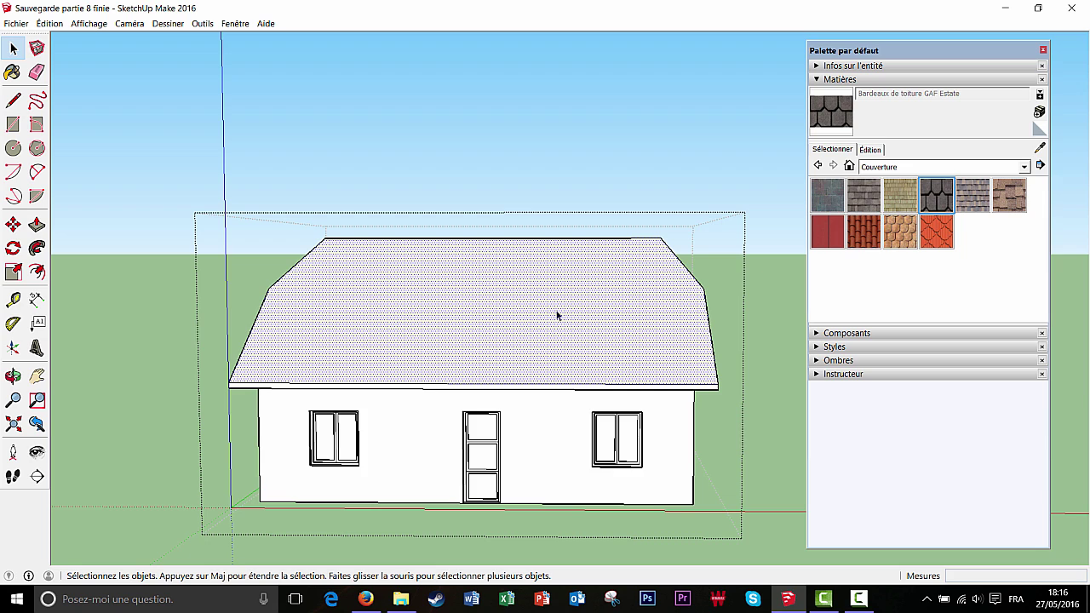
- Paint all the roof faces with the "Bardeaux de toiture GAF Estate" material
{"action": "left_click", "coordinate": [942, 200]}
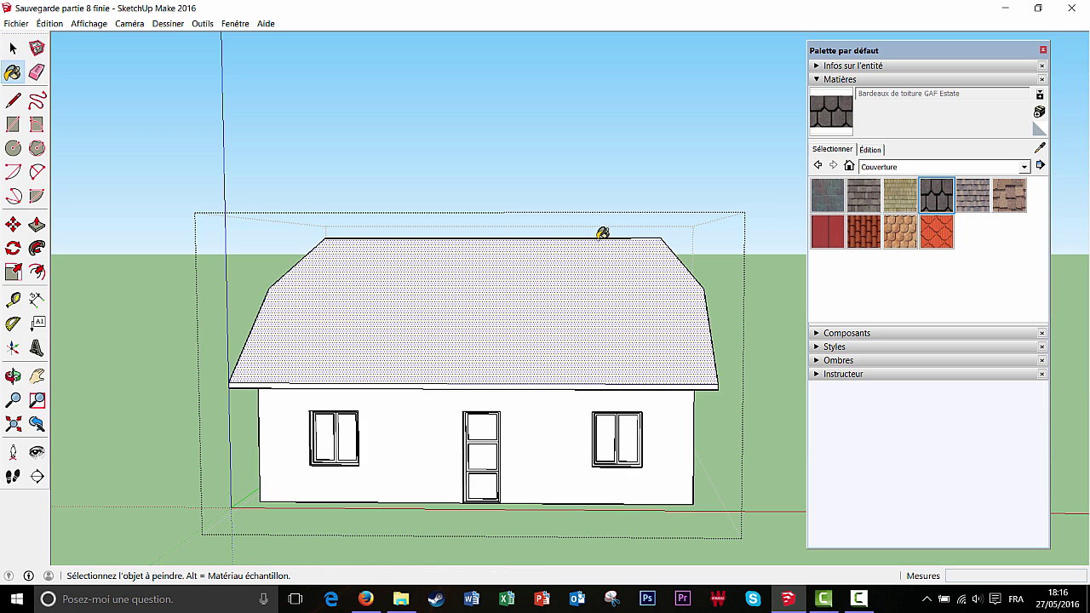
{"action": "left_click", "coordinate": [500, 294]}
{"action": "mouse_move", "coordinate": [617, 327]}
{"action": "middle_mouse_down"}
{"action": "mouse_move", "coordinate": [480, 367]}
{"action": "mouse_move", "coordinate": [619, 286]}
{"action": "mouse_move", "coordinate": [579, 298]}
{"action": "middle_mouse_up"}
{"action": "left_click", "coordinate": [617, 287]}
{"action": "left_click", "coordinate": [578, 300]}
{"action": "mouse_move", "coordinate": [678, 315]}
{"action": "middle_mouse_down"}
{"action": "mouse_move", "coordinate": [750, 298]}
{"action": "mouse_move", "coordinate": [730, 309]}
{"action": "mouse_move", "coordinate": [644, 297]}
{"action": "mouse_move", "coordinate": [645, 260]}
{"action": "mouse_move", "coordinate": [732, 299]}
{"action": "mouse_move", "coordinate": [556, 288]}
{"action": "mouse_move", "coordinate": [510, 265]}
{"action": "middle_mouse_up"}
{"action": "left_click", "coordinate": [654, 265]}
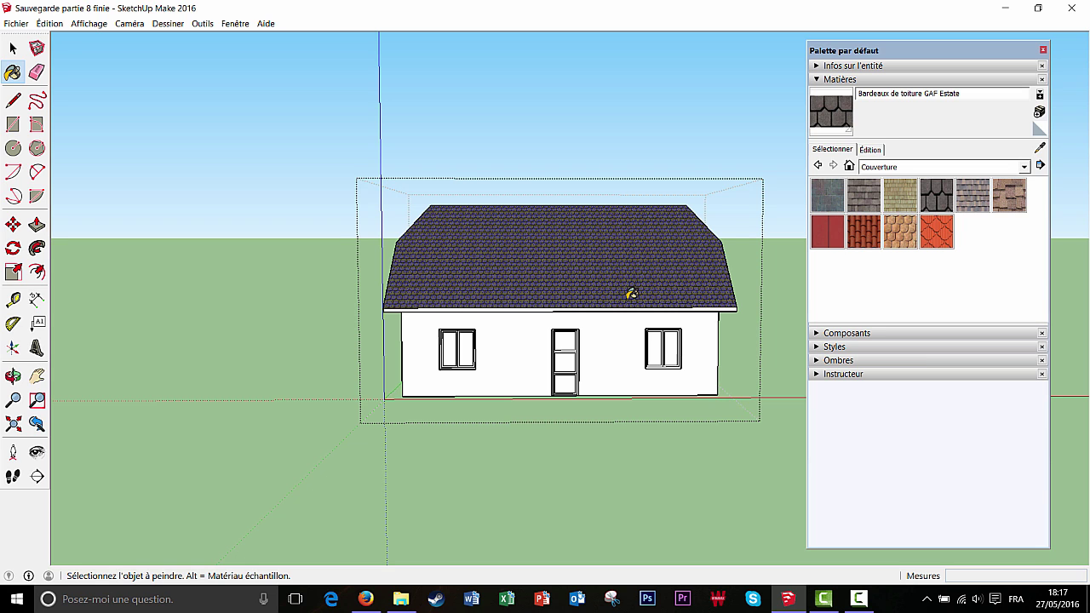
- Paint the wall of the door facade with "Couleur B03" from the Couleurs collection
{"action": "middle_click_drag", "start_coordinate": [628, 297], "coordinate": [571, 287], "text": "shift"}
{"action": "scroll", "coordinate": [584, 285], "scroll_direction": "up", "scroll_amount": 3}
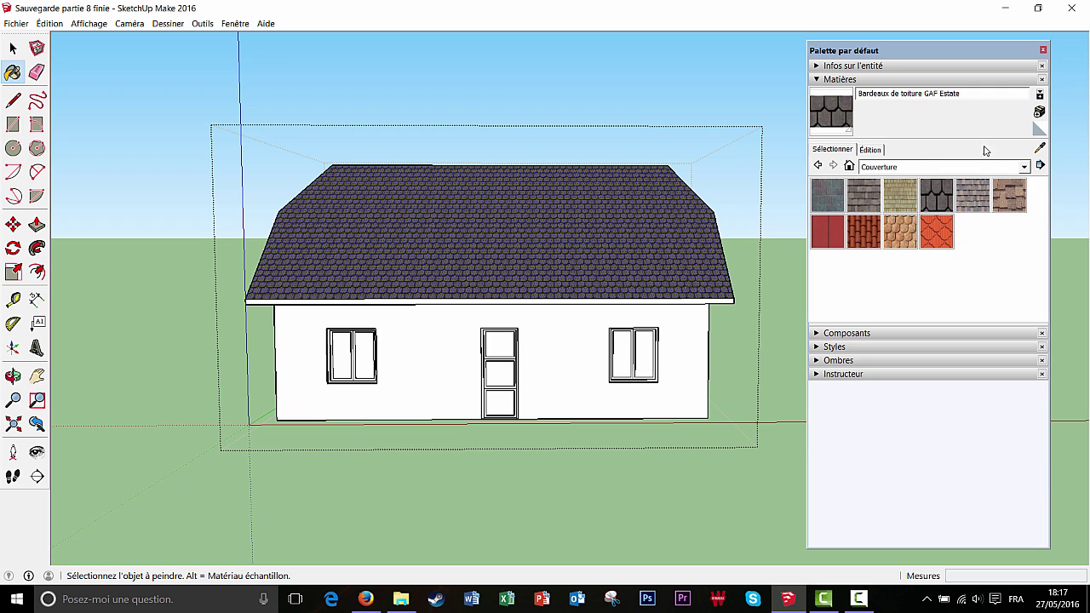
{"action": "left_click", "coordinate": [1023, 167]}
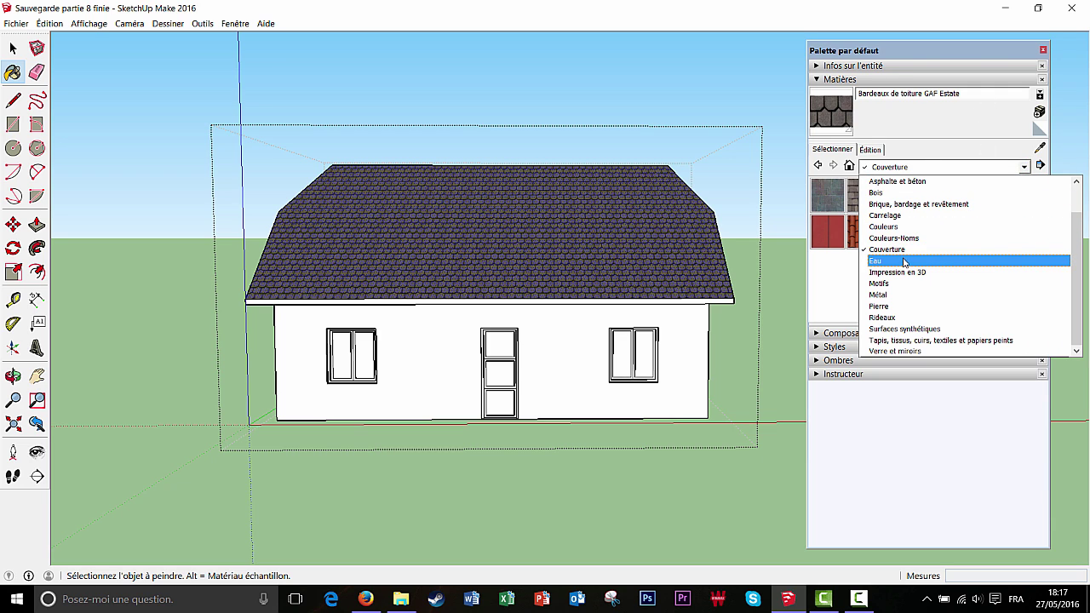
{"action": "left_click", "coordinate": [889, 226]}
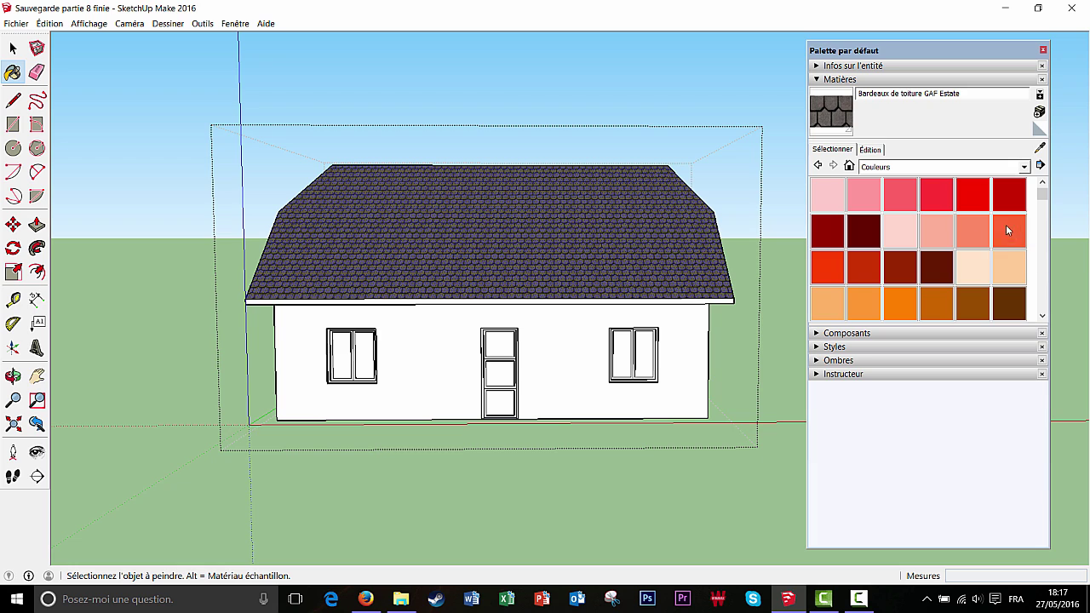
{"action": "left_click", "coordinate": [971, 241]}
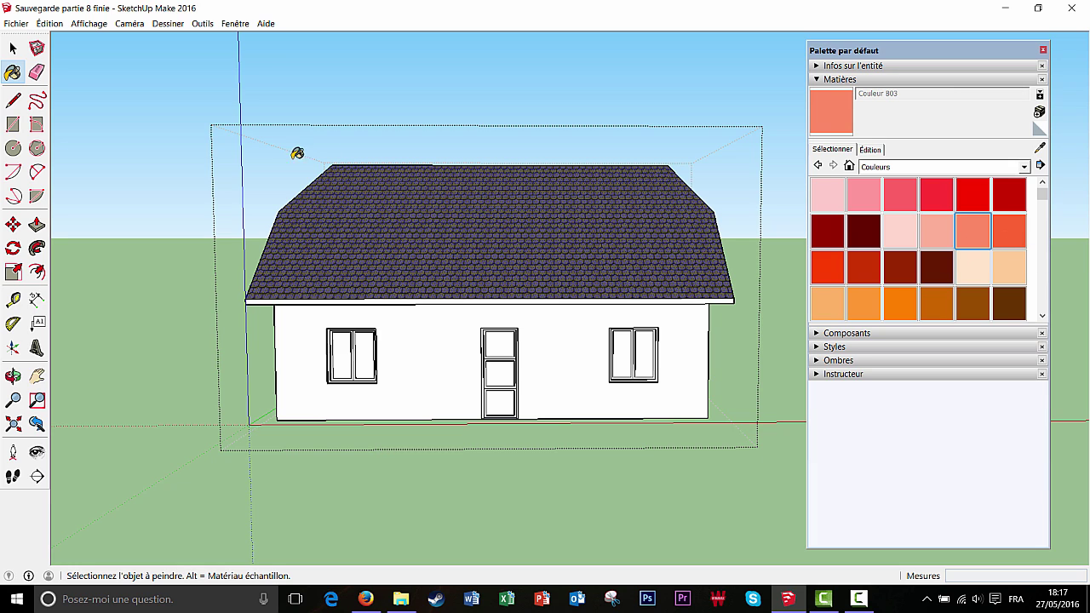
{"action": "left_click", "coordinate": [13, 48]}
{"action": "left_click", "coordinate": [424, 356]}
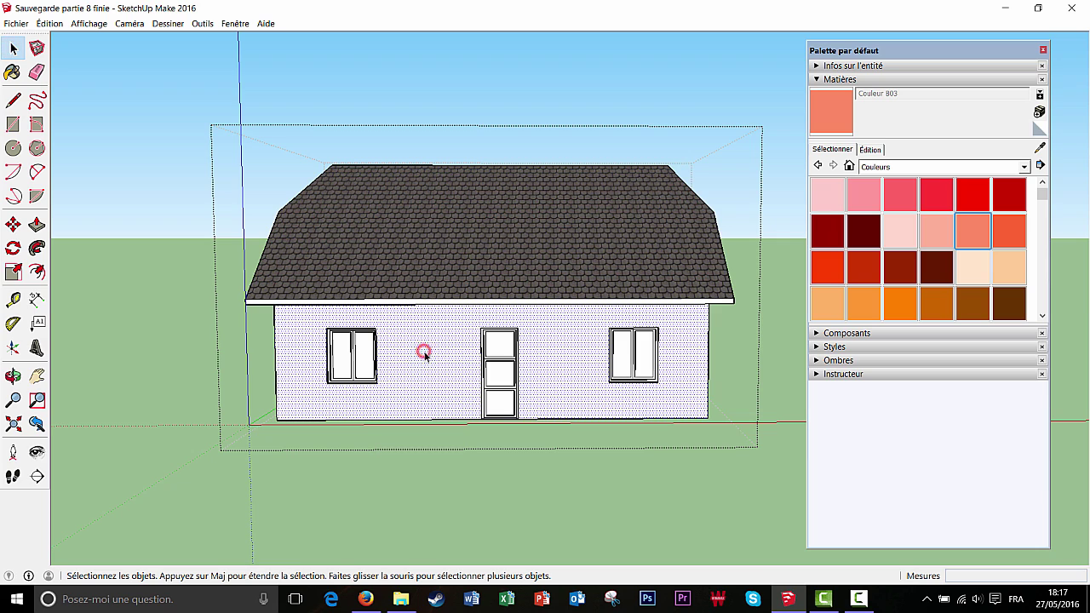
{"action": "left_click", "coordinate": [971, 242]}
{"action": "left_click", "coordinate": [437, 357]}
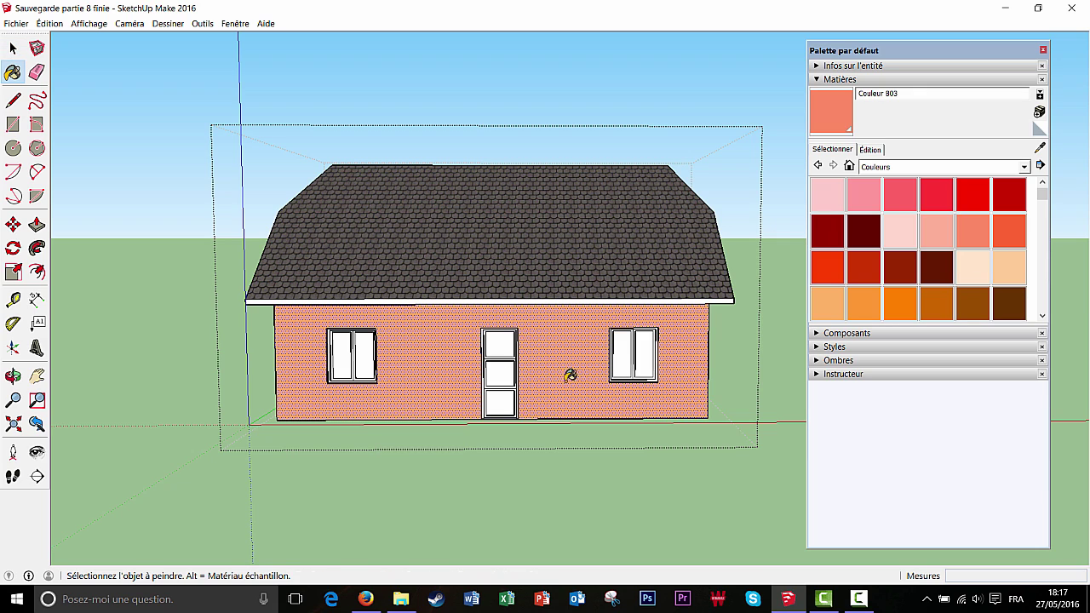
- Paint the adjoining gable wall and the opposite long facade with Couleur B03
{"action": "mouse_move", "coordinate": [569, 374]}
{"action": "middle_mouse_down"}
{"action": "mouse_move", "coordinate": [536, 373]}
{"action": "mouse_move", "coordinate": [625, 355]}
{"action": "middle_mouse_up"}
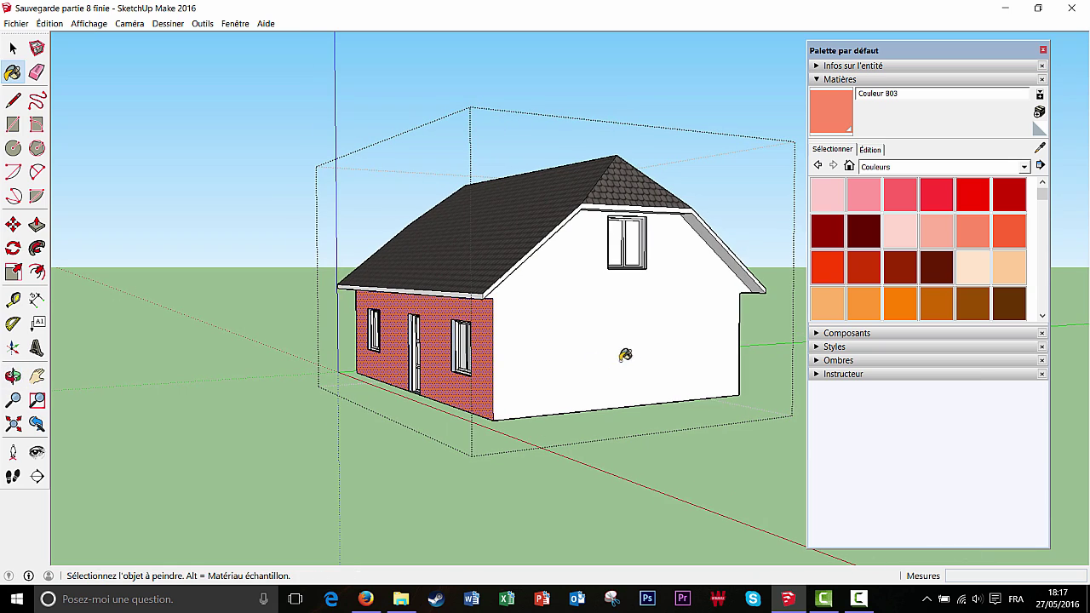
{"action": "left_click", "coordinate": [625, 355]}
{"action": "middle_click_drag", "start_coordinate": [715, 352], "coordinate": [452, 353]}
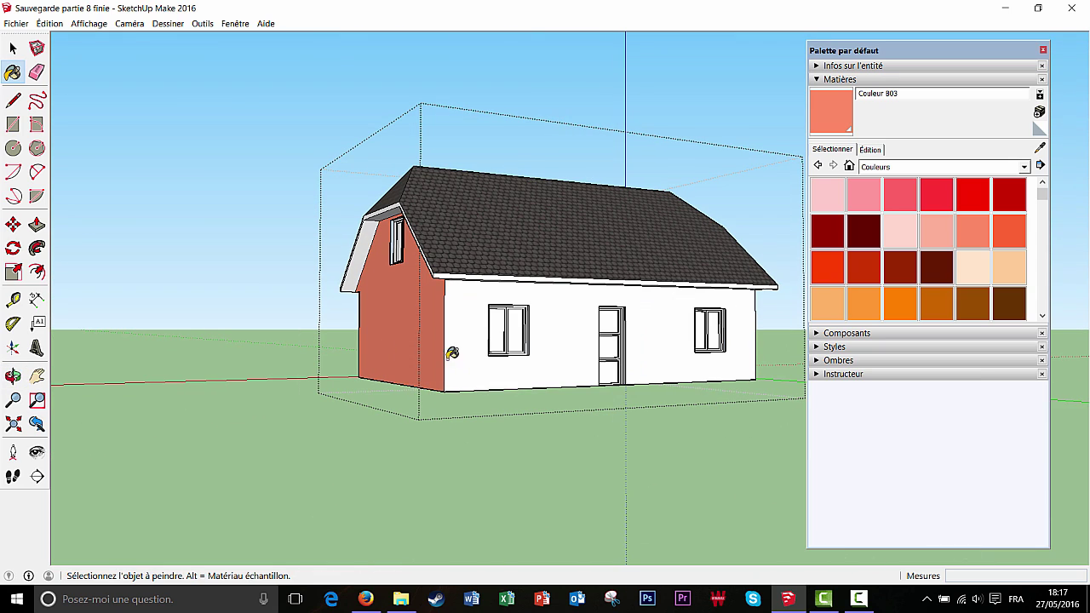
{"action": "left_click", "coordinate": [652, 340]}
- Paint the underside of the house, both the floor and the wall base rim, with Couleur B03
{"action": "middle_click_drag", "start_coordinate": [650, 345], "coordinate": [567, 304]}
{"action": "left_click", "coordinate": [548, 333]}
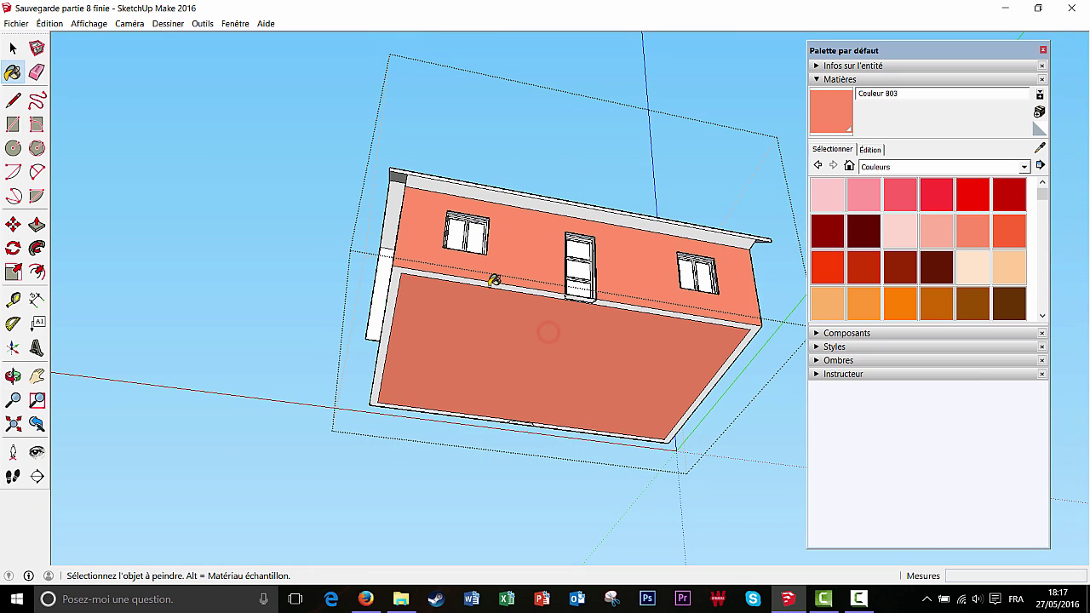
{"action": "left_click", "coordinate": [392, 293]}
- Paint the soffits of the roof overhang around the first gable and along the adjoining eave with Couleur B03
{"action": "mouse_move", "coordinate": [440, 301]}
{"action": "middle_mouse_down"}
{"action": "mouse_move", "coordinate": [539, 434]}
{"action": "mouse_move", "coordinate": [511, 401]}
{"action": "middle_mouse_up"}
{"action": "left_click", "coordinate": [372, 247]}
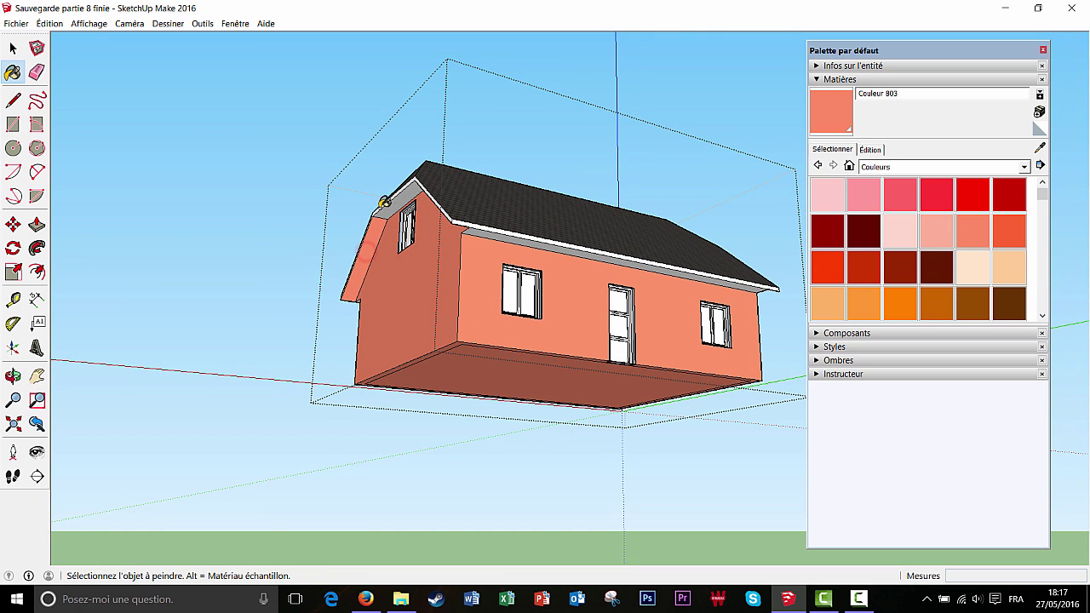
{"action": "mouse_move", "coordinate": [417, 228]}
{"action": "middle_mouse_down"}
{"action": "mouse_move", "coordinate": [426, 180]}
{"action": "mouse_move", "coordinate": [701, 127]}
{"action": "mouse_move", "coordinate": [662, 116]}
{"action": "middle_mouse_up"}
{"action": "left_click", "coordinate": [652, 125]}
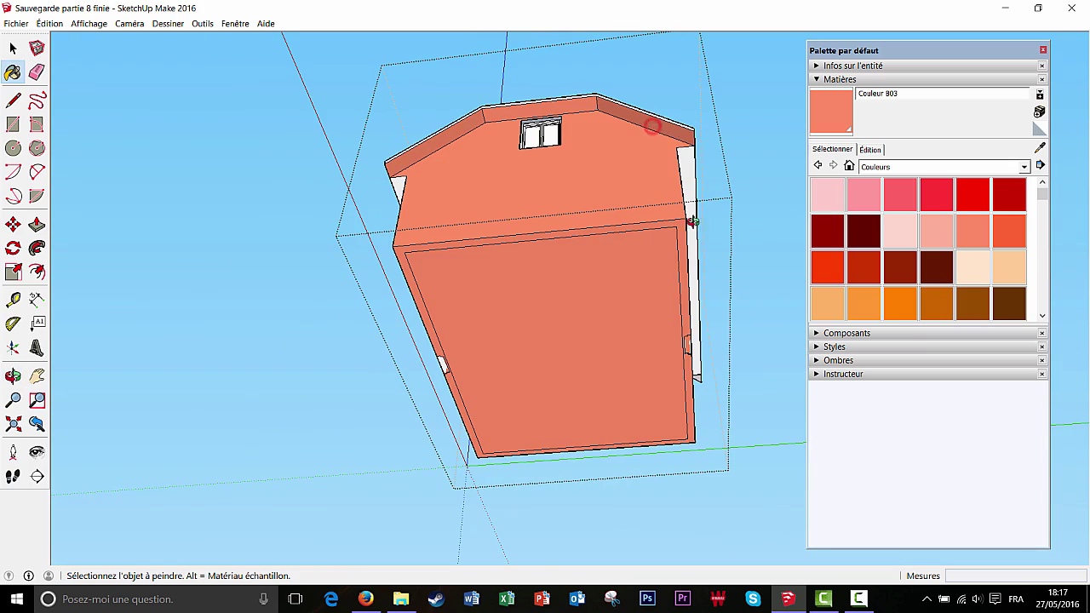
{"action": "mouse_move", "coordinate": [692, 221]}
{"action": "middle_mouse_down"}
{"action": "mouse_move", "coordinate": [660, 188]}
{"action": "mouse_move", "coordinate": [569, 272]}
{"action": "mouse_move", "coordinate": [425, 336]}
{"action": "mouse_move", "coordinate": [433, 365]}
{"action": "mouse_move", "coordinate": [489, 355]}
{"action": "mouse_move", "coordinate": [574, 187]}
{"action": "middle_mouse_up"}
{"action": "left_click", "coordinate": [663, 189]}
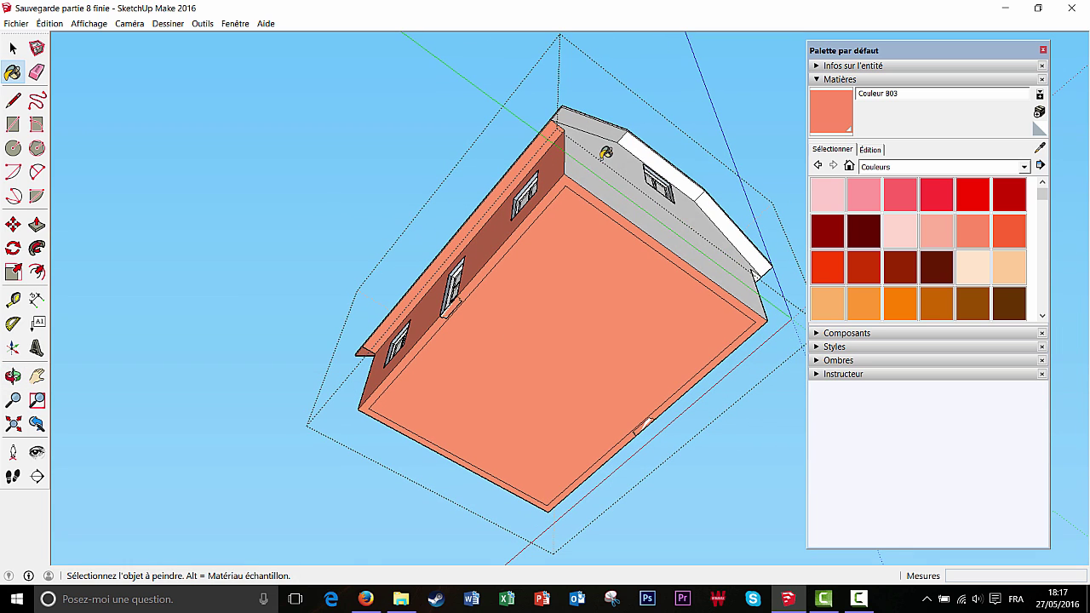
- Paint the second gable wall, its overhang soffits and the remaining eave soffit with Couleur B03
{"action": "left_click", "coordinate": [605, 152]}
{"action": "left_click", "coordinate": [591, 124]}
{"action": "left_click", "coordinate": [645, 156]}
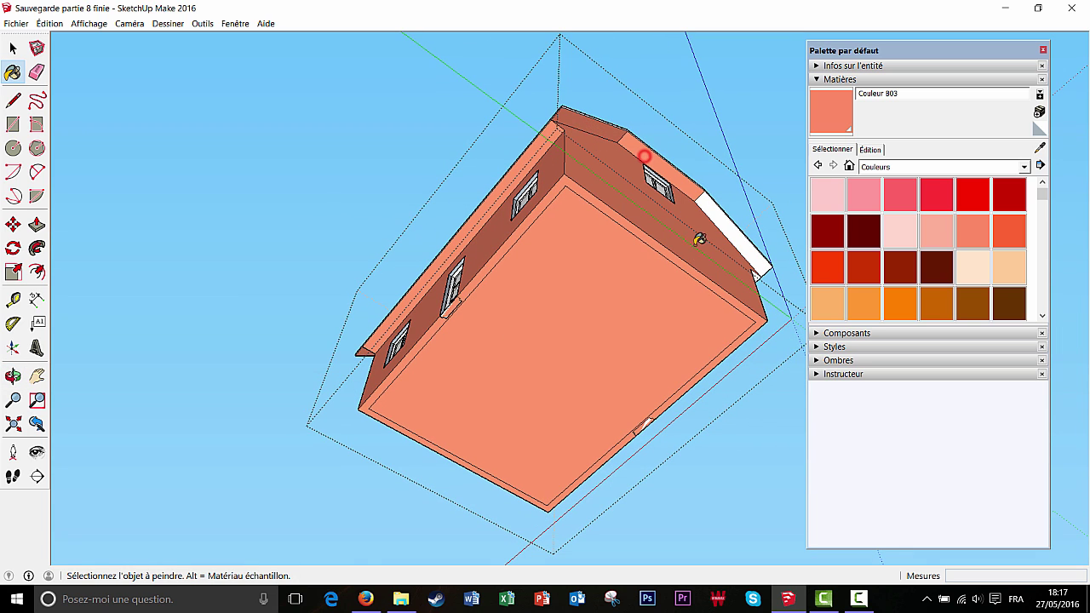
{"action": "left_click", "coordinate": [718, 215]}
{"action": "mouse_move", "coordinate": [706, 314]}
{"action": "middle_mouse_down"}
{"action": "mouse_move", "coordinate": [499, 345]}
{"action": "mouse_move", "coordinate": [564, 387]}
{"action": "mouse_move", "coordinate": [614, 360]}
{"action": "middle_mouse_up"}
{"action": "left_click", "coordinate": [654, 210]}
- Open the window beside the door on the front facade for editing
{"action": "mouse_move", "coordinate": [654, 211]}
{"action": "middle_mouse_down"}
{"action": "mouse_move", "coordinate": [579, 418]}
{"action": "mouse_move", "coordinate": [572, 328]}
{"action": "mouse_move", "coordinate": [625, 403]}
{"action": "mouse_move", "coordinate": [484, 394]}
{"action": "mouse_move", "coordinate": [496, 382]}
{"action": "mouse_move", "coordinate": [524, 386]}
{"action": "middle_mouse_up"}
{"action": "scroll", "coordinate": [467, 382], "scroll_direction": "up", "scroll_amount": 3}
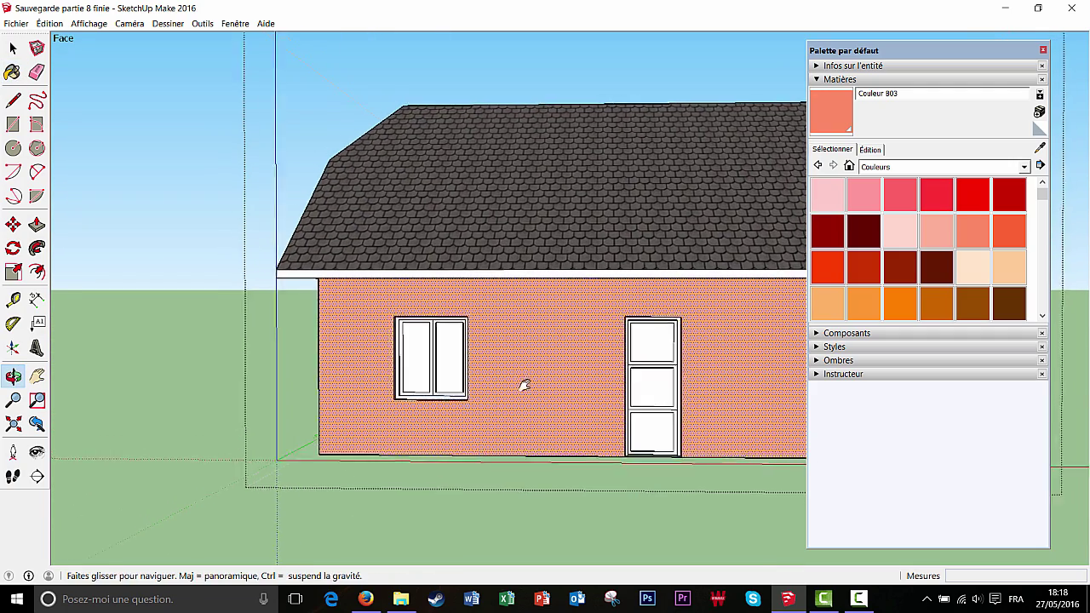
{"action": "scroll", "coordinate": [502, 381], "scroll_direction": "up", "scroll_amount": 4}
{"action": "left_click", "coordinate": [13, 49]}
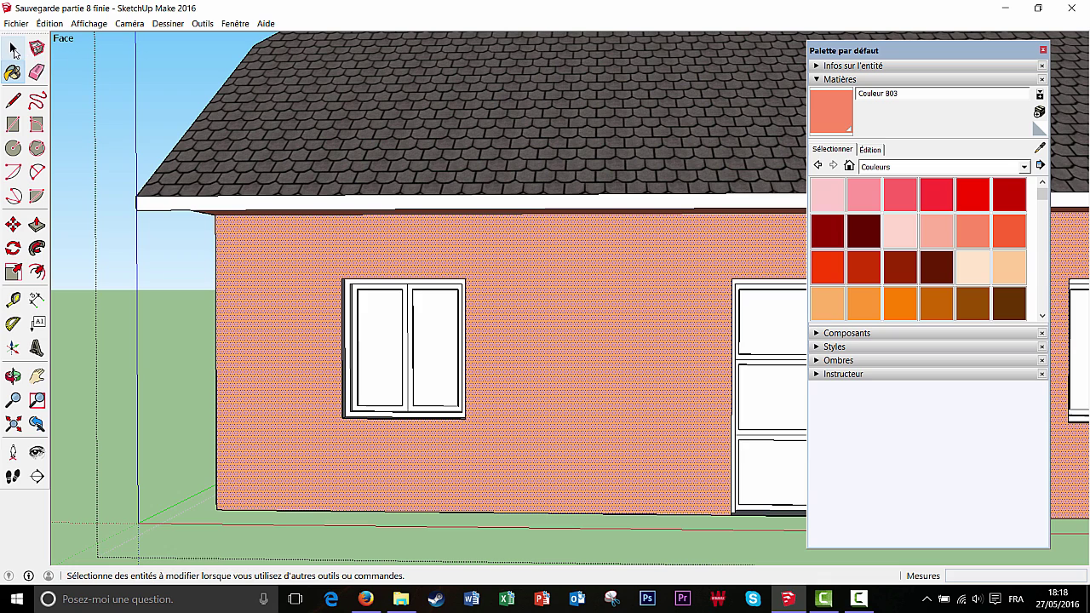
{"action": "double_click", "coordinate": [433, 348]}
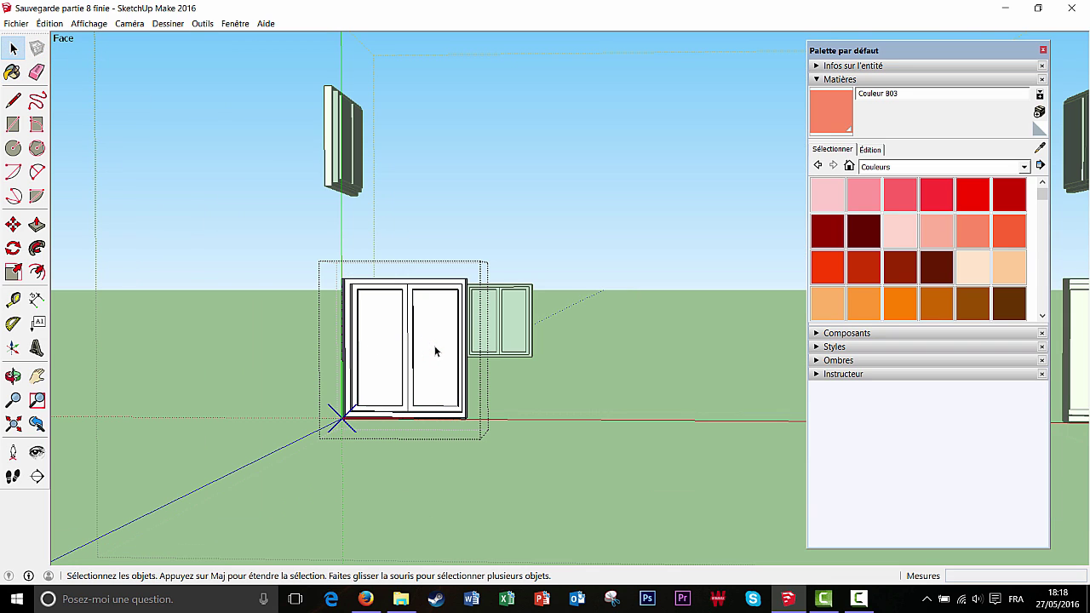
{"action": "middle_click_drag", "start_coordinate": [467, 353], "coordinate": [401, 373]}
{"action": "scroll", "coordinate": [400, 374], "scroll_direction": "up", "scroll_amount": 3}
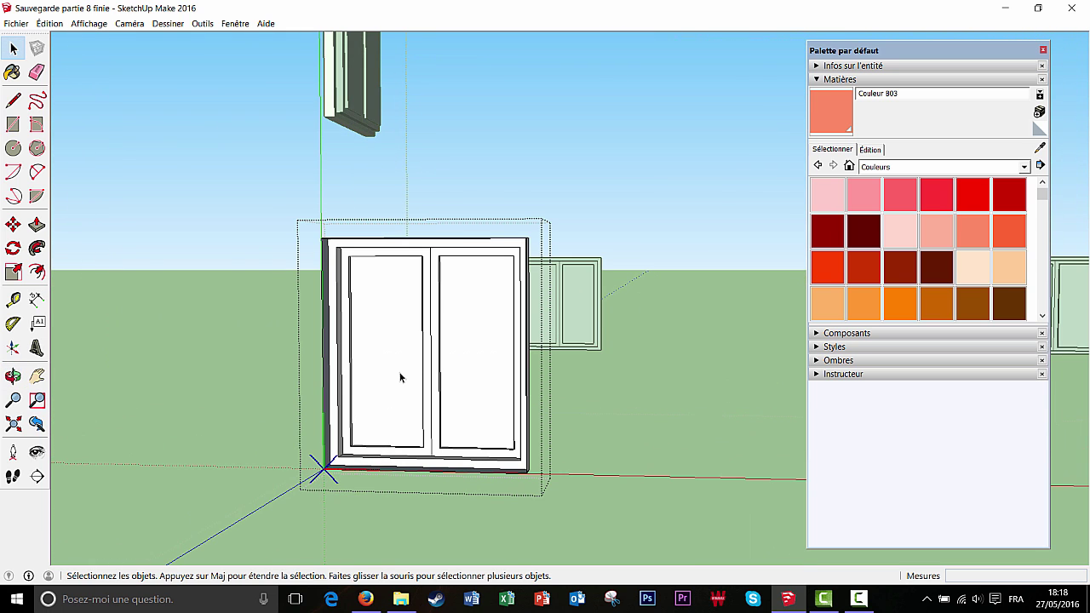
- Paint both window panes with "Verre translucide à effet reflet du ciel" from the Verre et miroirs collection
{"action": "middle_click_drag", "start_coordinate": [491, 394], "coordinate": [384, 344]}
{"action": "scroll", "coordinate": [434, 383], "scroll_direction": "up", "scroll_amount": 2}
{"action": "left_click", "coordinate": [394, 349]}
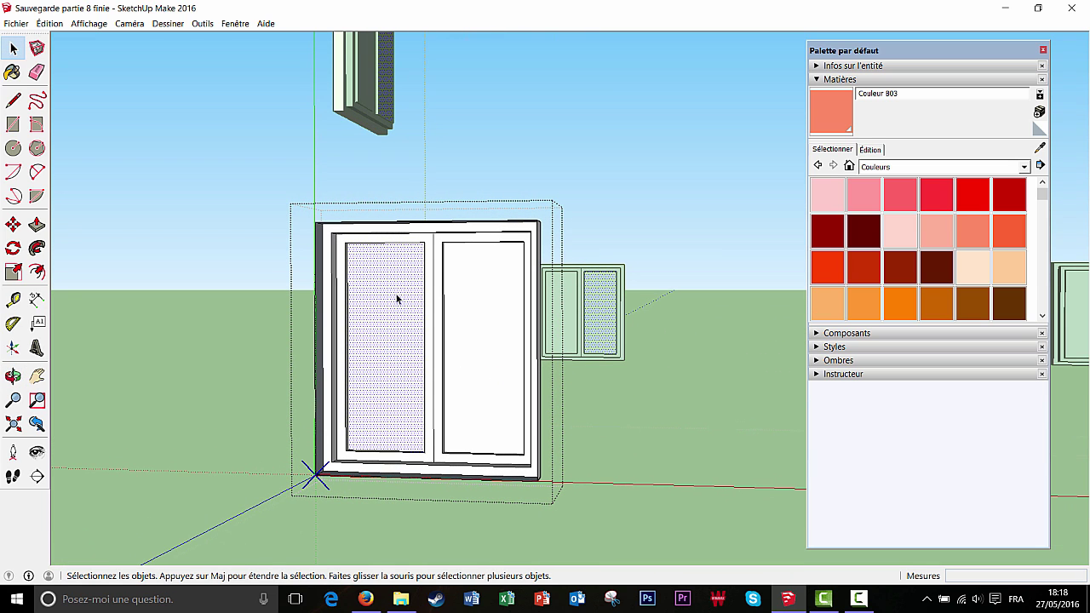
{"action": "left_click", "coordinate": [1021, 169]}
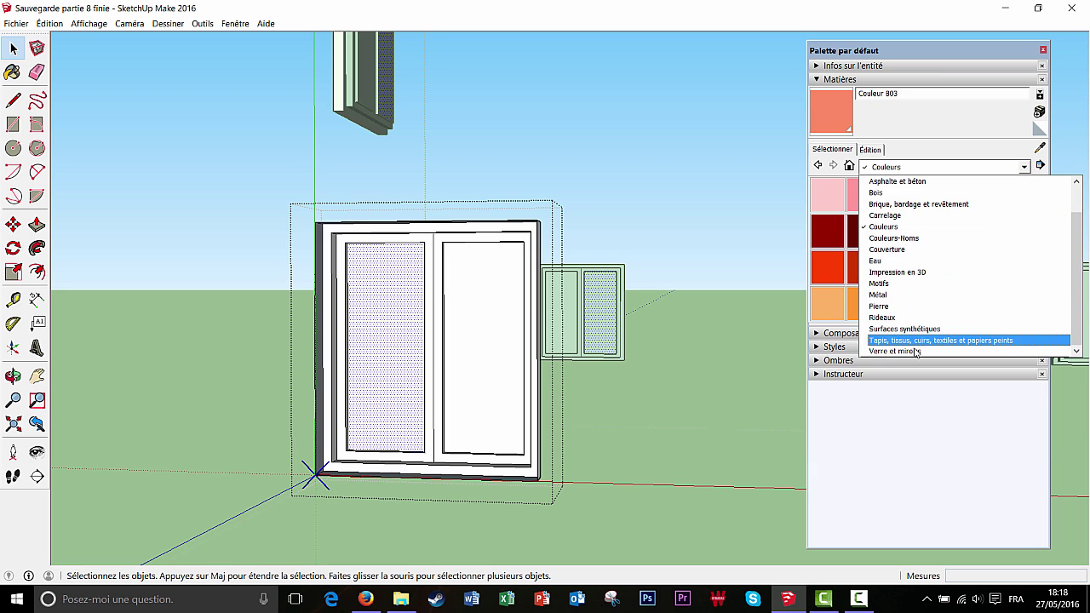
{"action": "left_click", "coordinate": [913, 351]}
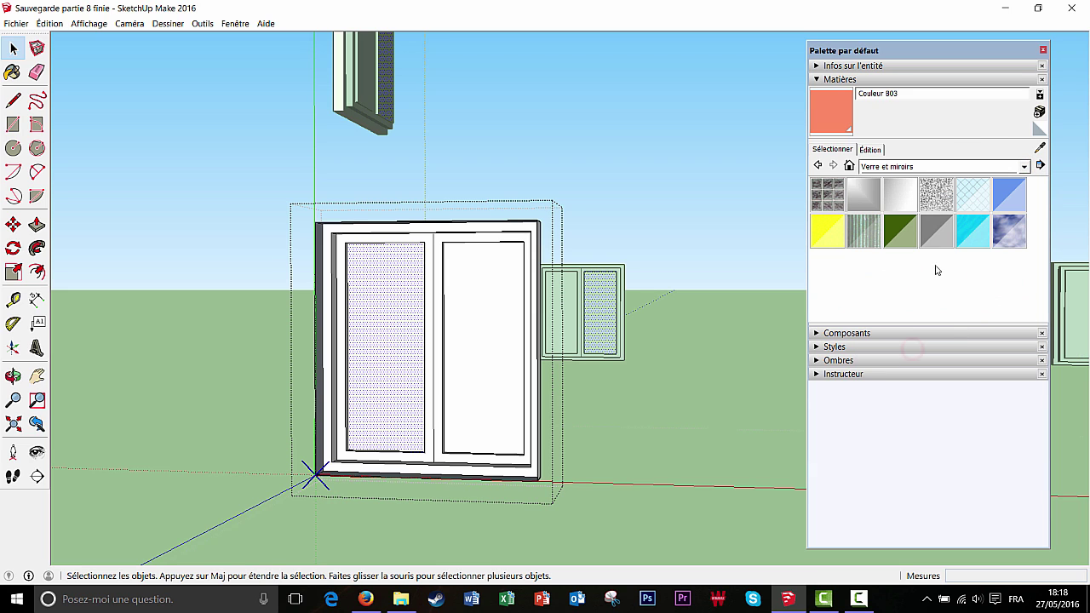
{"action": "left_click", "coordinate": [1008, 235]}
{"action": "left_click", "coordinate": [386, 337]}
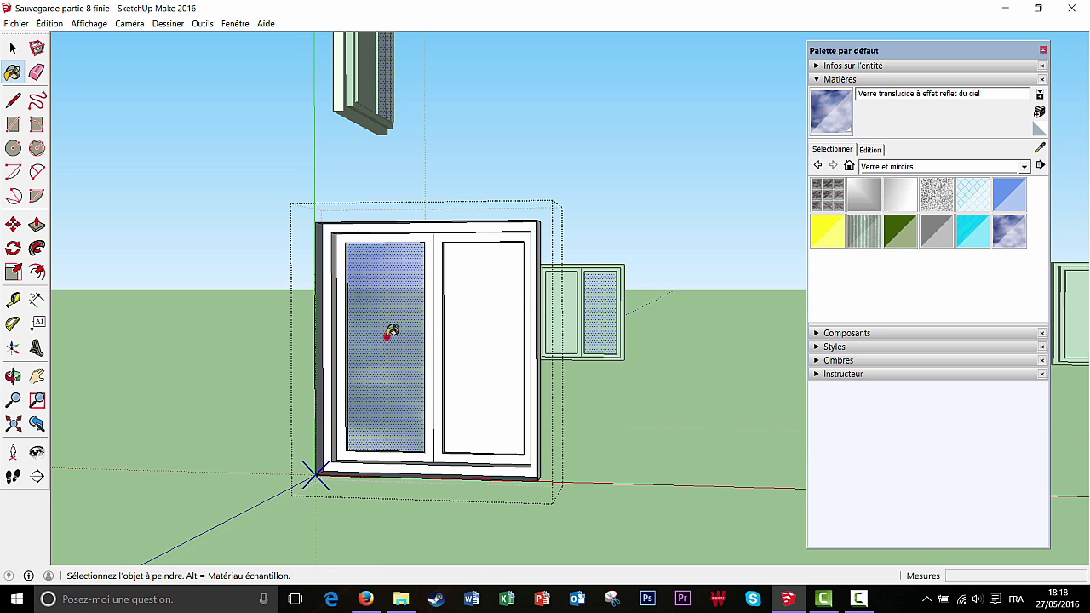
{"action": "left_click", "coordinate": [496, 344]}
{"action": "scroll", "coordinate": [474, 329], "scroll_direction": "down", "scroll_amount": 2}
{"action": "scroll", "coordinate": [469, 323], "scroll_direction": "up", "scroll_amount": 2}
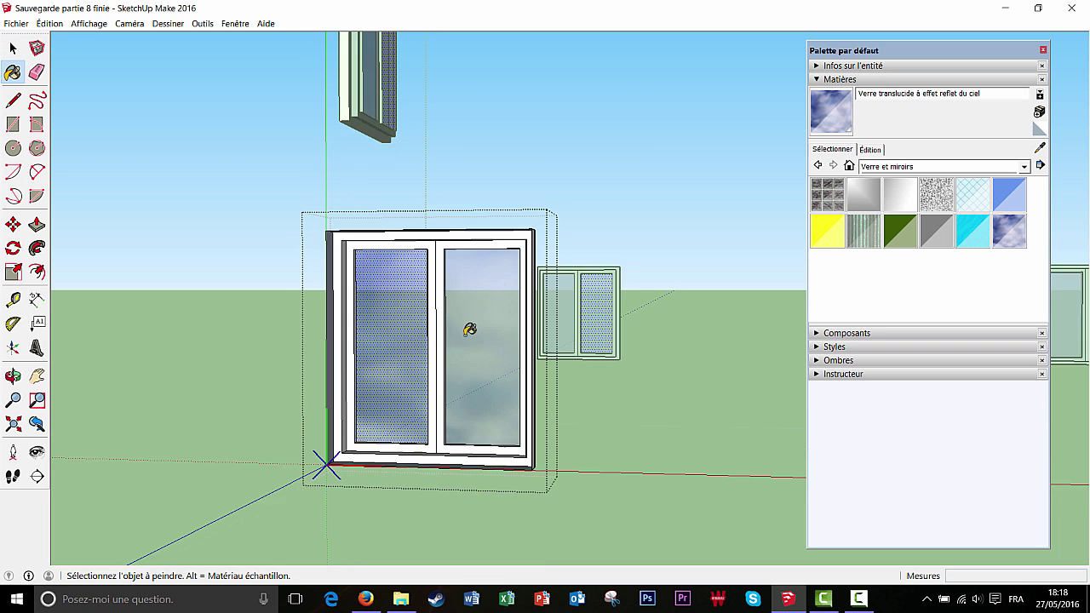
- Paint the front faces of both sash frames with "Placage en bois 01" from the Bois collection
{"action": "scroll", "coordinate": [460, 328], "scroll_direction": "up", "scroll_amount": 2}
{"action": "middle_click_drag", "start_coordinate": [446, 333], "coordinate": [391, 338]}
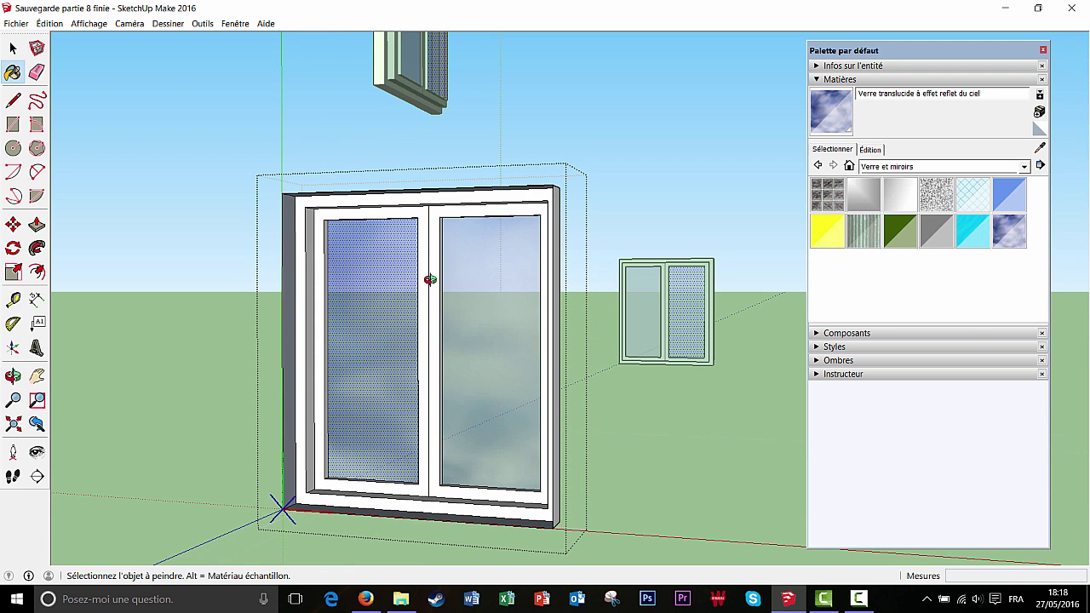
{"action": "middle_click_drag", "start_coordinate": [428, 280], "coordinate": [349, 227]}
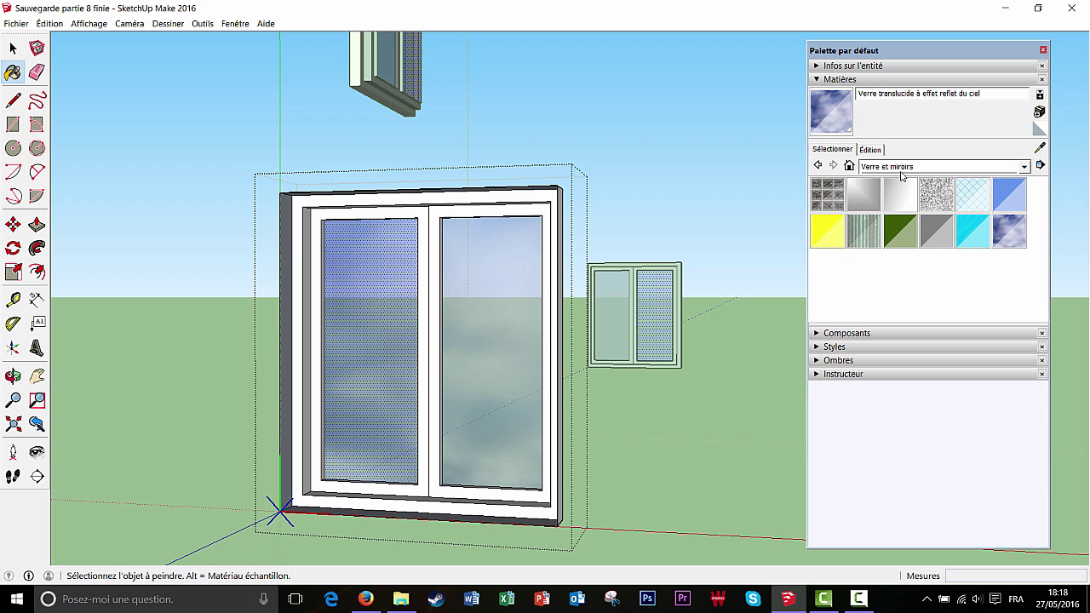
{"action": "left_click", "coordinate": [1023, 166]}
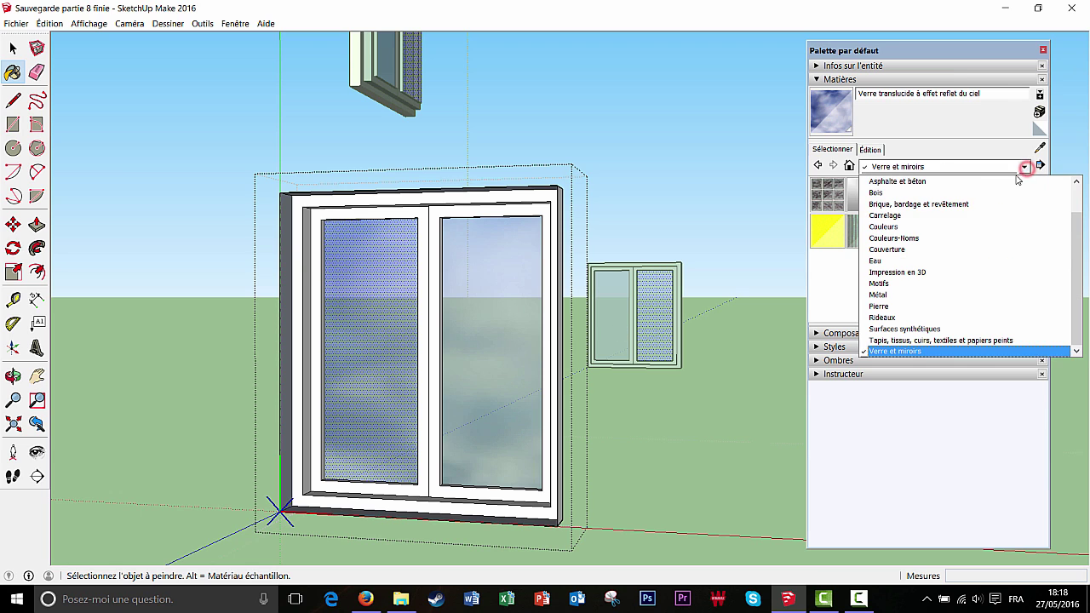
{"action": "left_click", "coordinate": [898, 194]}
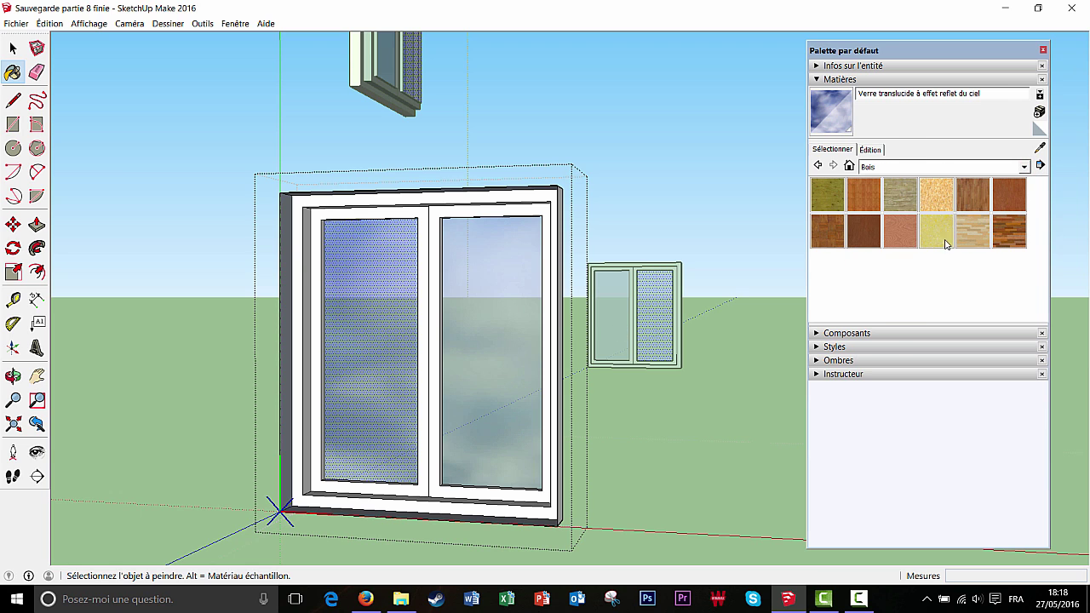
{"action": "left_click", "coordinate": [877, 242]}
{"action": "scroll", "coordinate": [315, 274], "scroll_direction": "up", "scroll_amount": 3}
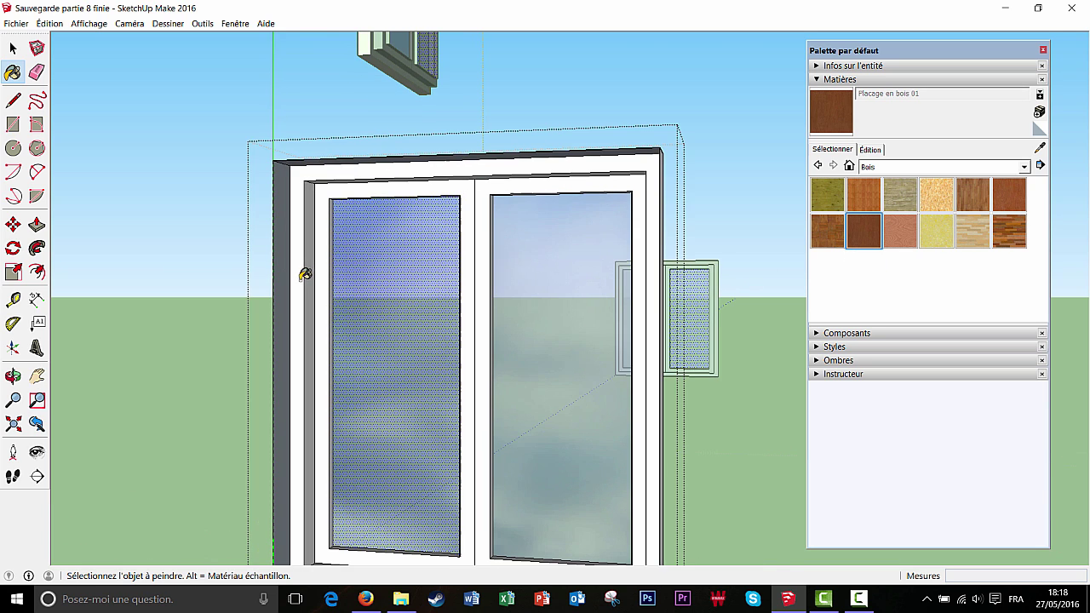
{"action": "scroll", "coordinate": [327, 273], "scroll_direction": "down", "scroll_amount": 2}
{"action": "left_click", "coordinate": [13, 48]}
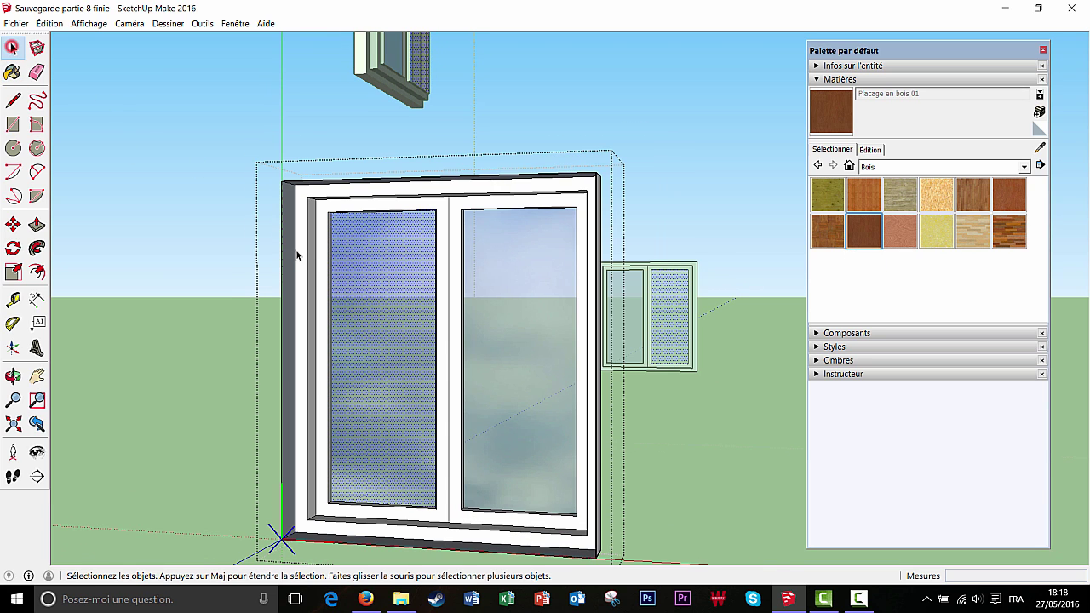
{"action": "left_click", "coordinate": [327, 270]}
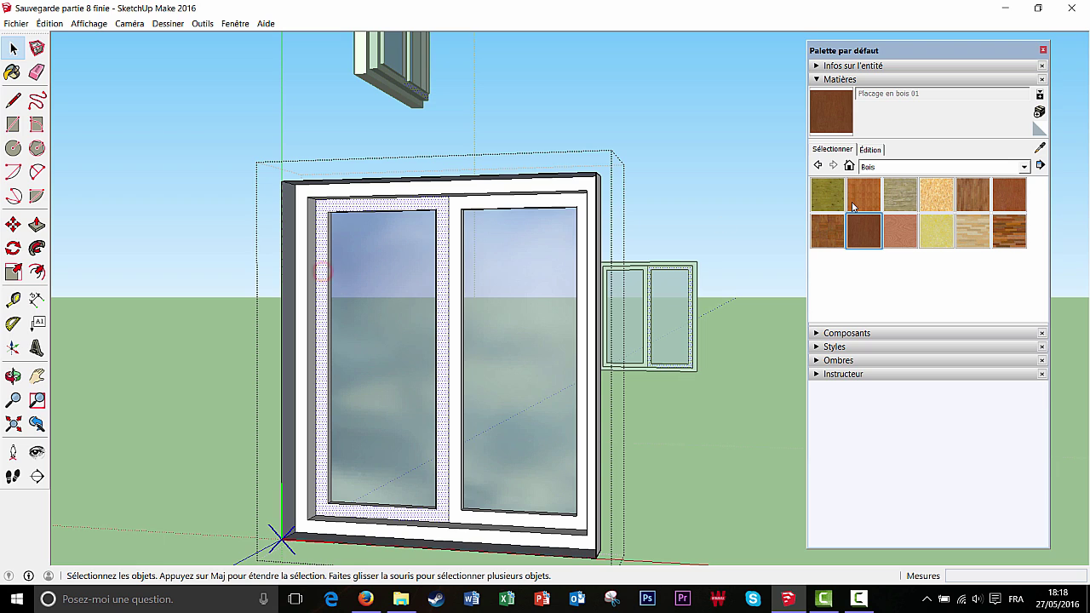
{"action": "left_click", "coordinate": [864, 230]}
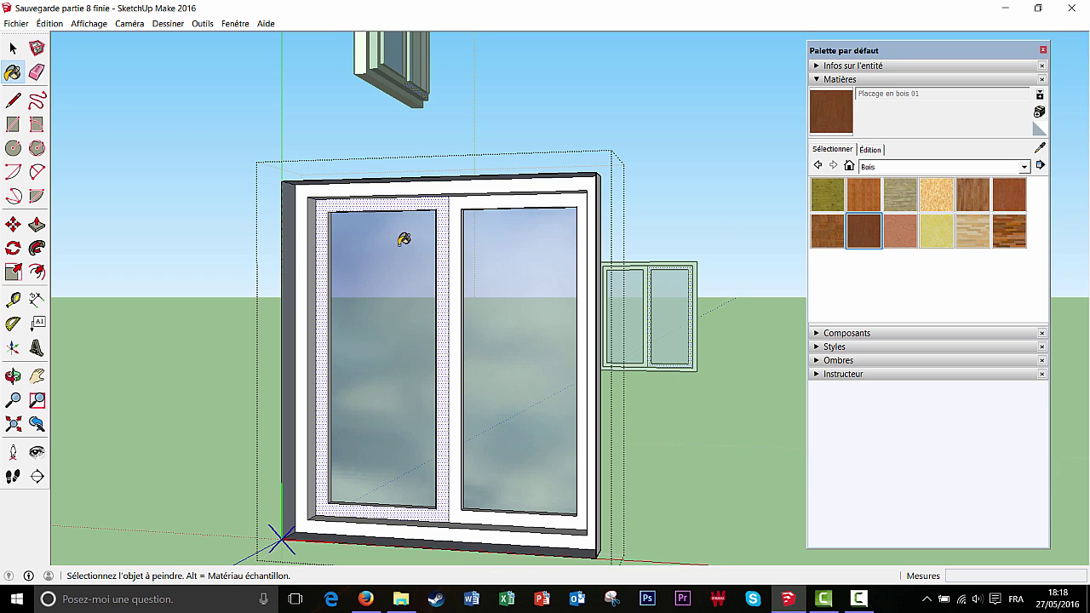
{"action": "left_click", "coordinate": [329, 261]}
{"action": "left_click", "coordinate": [459, 257]}
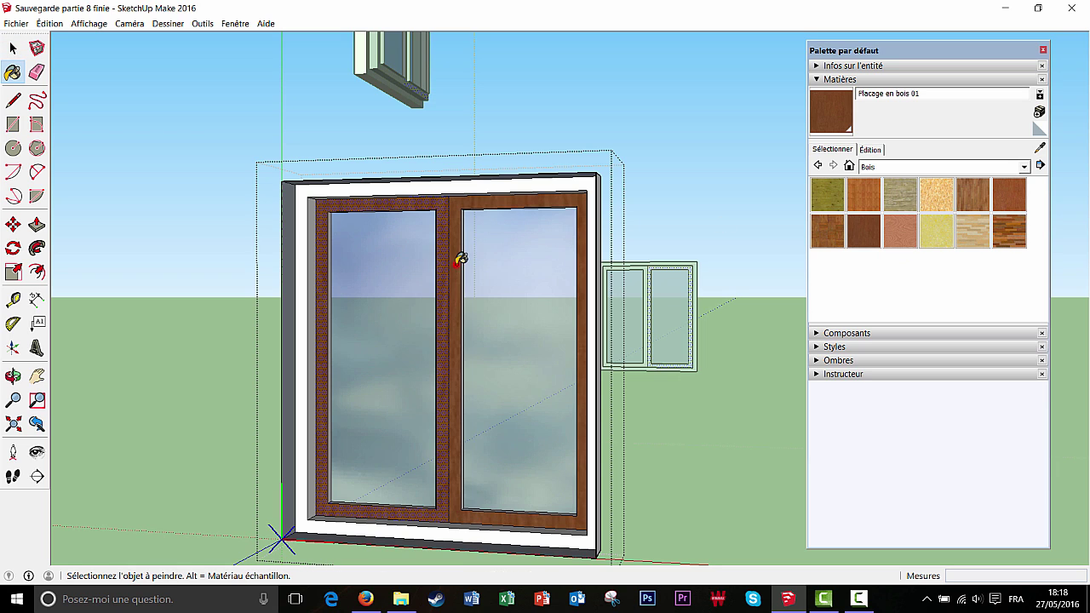
- Paint the front face of the window's outer frame with Placage en bois 01
{"action": "left_click", "coordinate": [305, 248]}
{"action": "mouse_move", "coordinate": [316, 250]}
{"action": "middle_mouse_down"}
{"action": "mouse_move", "coordinate": [343, 236]}
{"action": "mouse_move", "coordinate": [315, 266]}
{"action": "mouse_move", "coordinate": [368, 263]}
{"action": "mouse_move", "coordinate": [327, 260]}
{"action": "middle_mouse_up"}
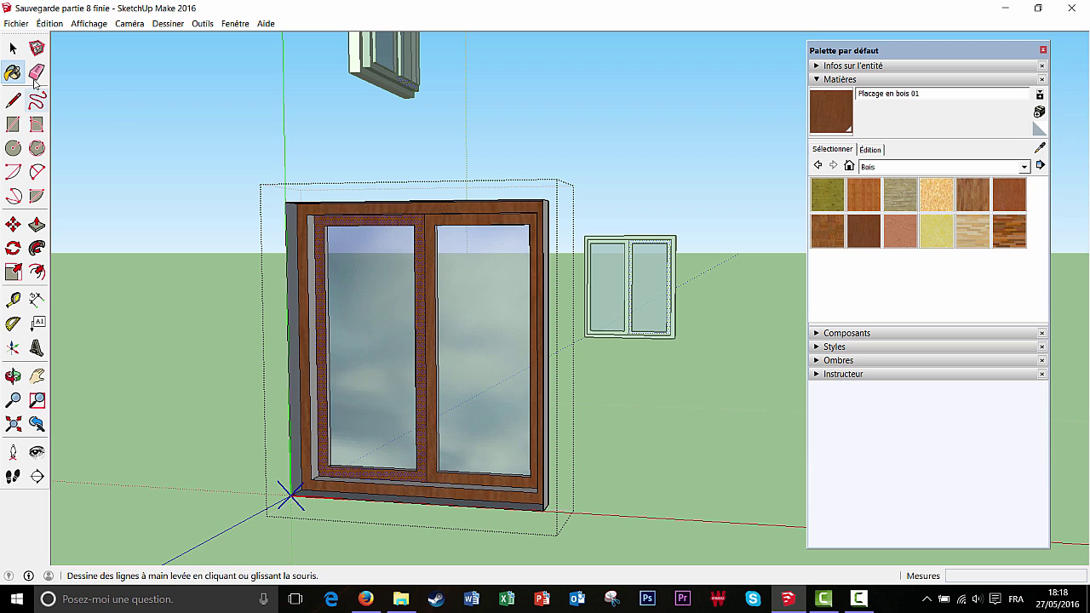
{"action": "left_click", "coordinate": [13, 49]}
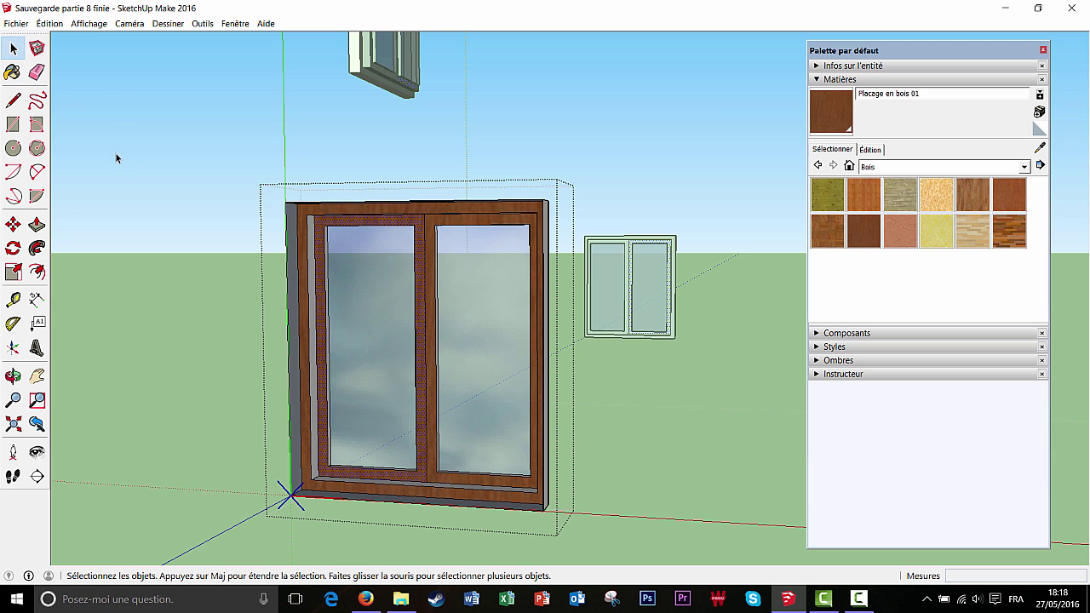
- Paint the outer side face of the window's frame with Couleur B03 from the Couleurs collection
{"action": "middle_click_drag", "start_coordinate": [253, 249], "coordinate": [255, 426]}
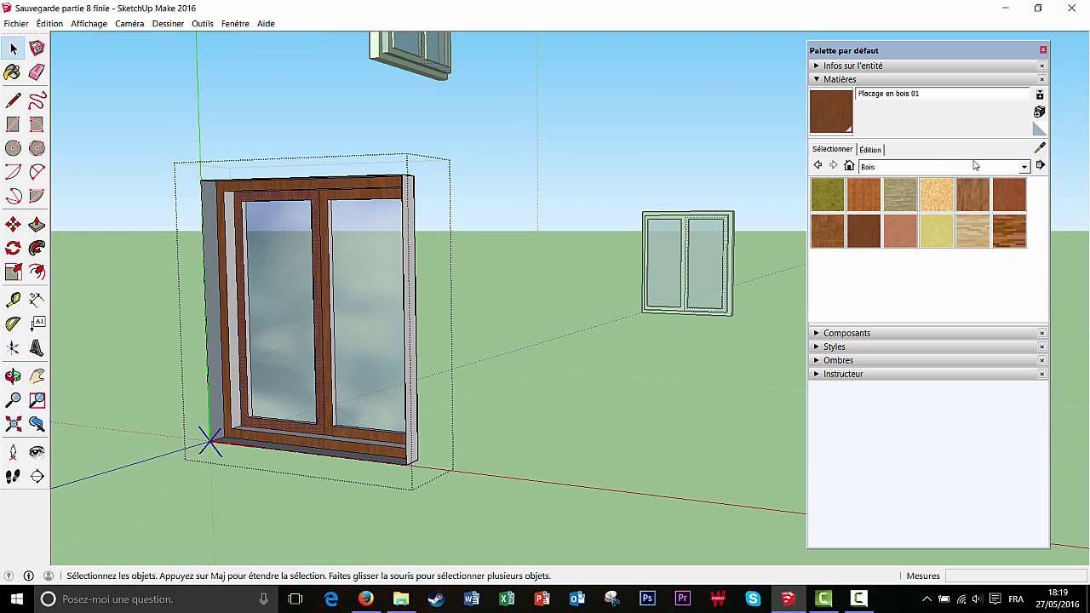
{"action": "left_click", "coordinate": [1025, 167]}
{"action": "left_click", "coordinate": [911, 224]}
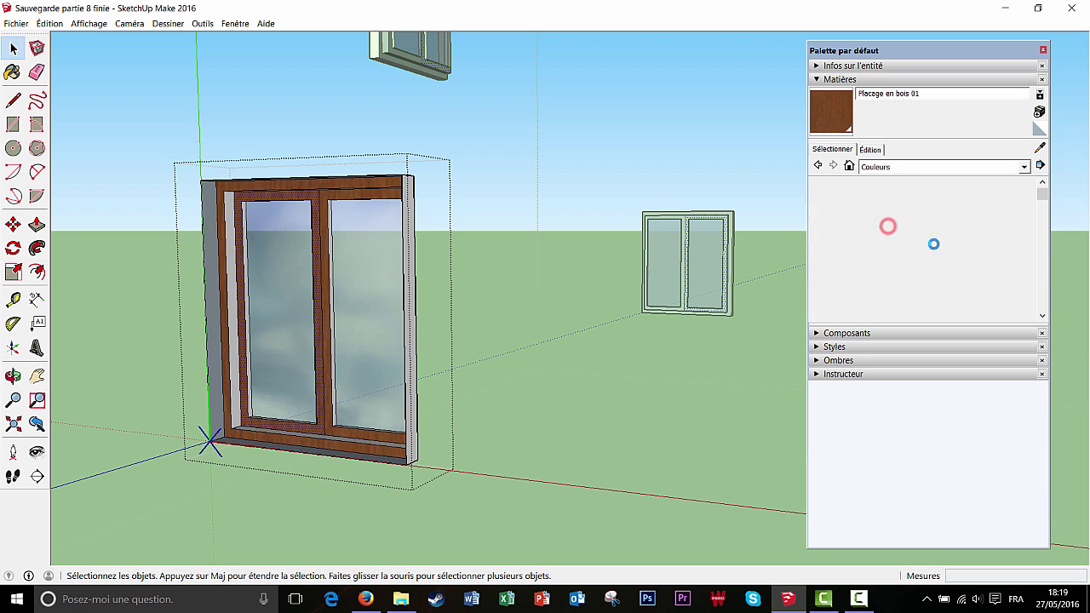
{"action": "left_click", "coordinate": [972, 245]}
{"action": "scroll", "coordinate": [275, 255], "scroll_direction": "up", "scroll_amount": 5}
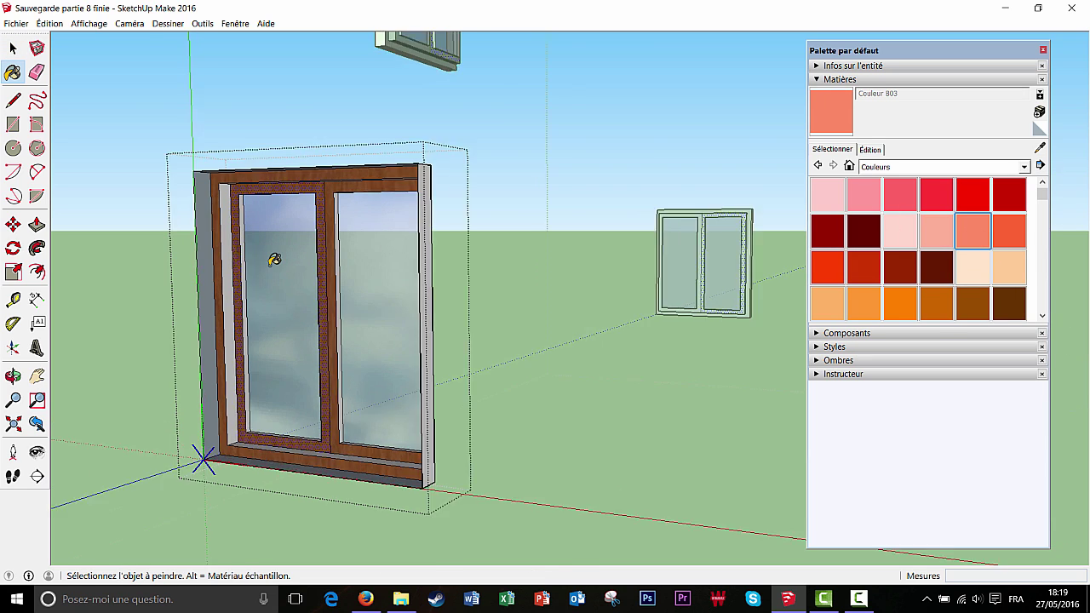
{"action": "left_click", "coordinate": [183, 281]}
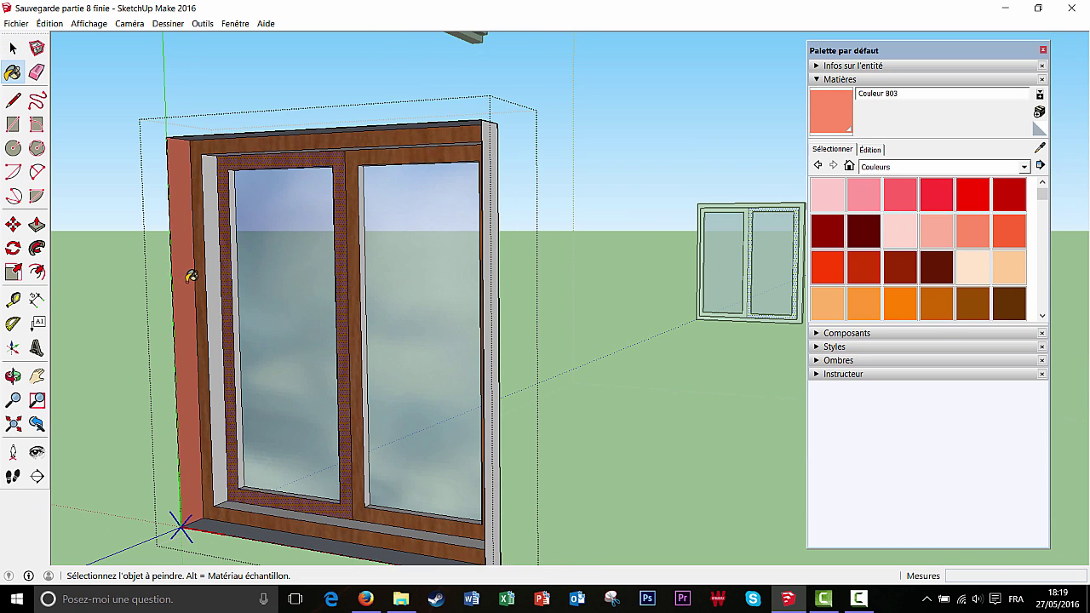
{"action": "middle_click_drag", "start_coordinate": [230, 247], "coordinate": [227, 125]}
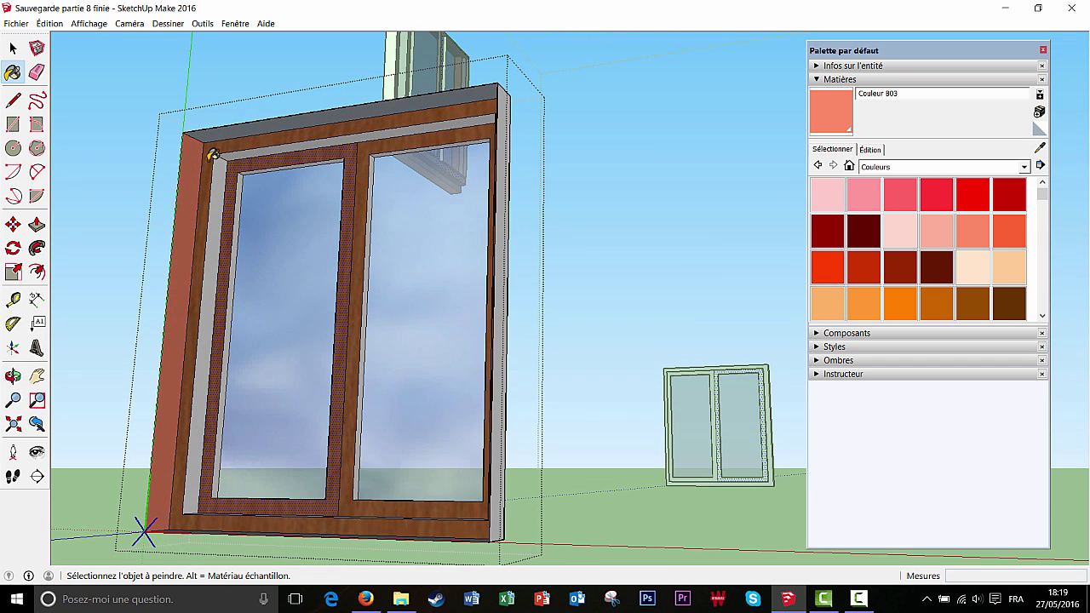
- Paint the connected inner reveal faces of the window's outer frame with Couleur B03 and close the component
{"action": "middle_click_drag", "start_coordinate": [495, 126], "coordinate": [217, 287]}
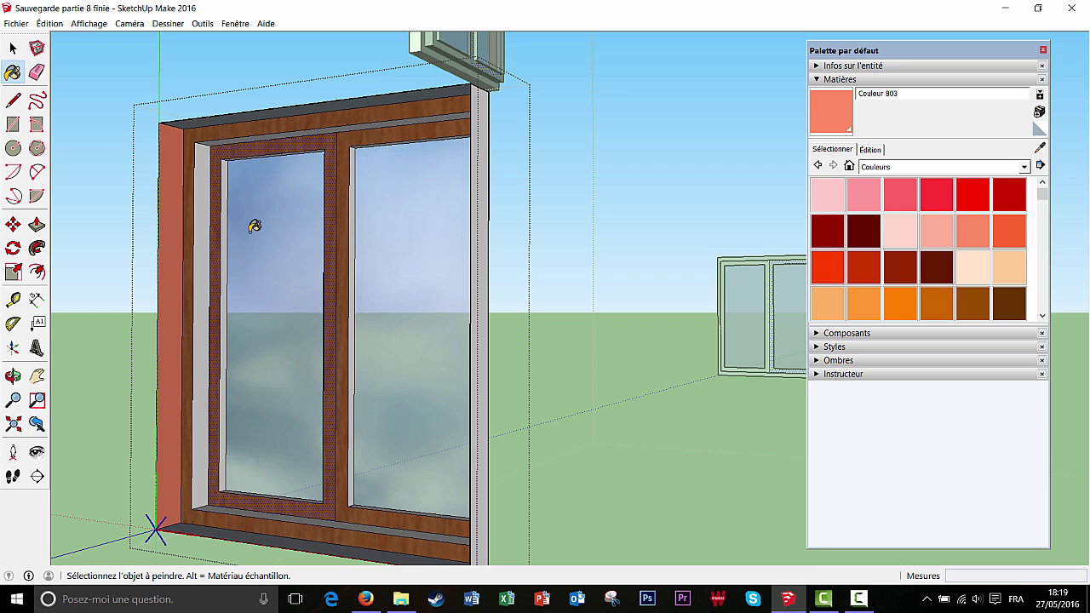
{"action": "middle_click_drag", "start_coordinate": [255, 225], "coordinate": [261, 231]}
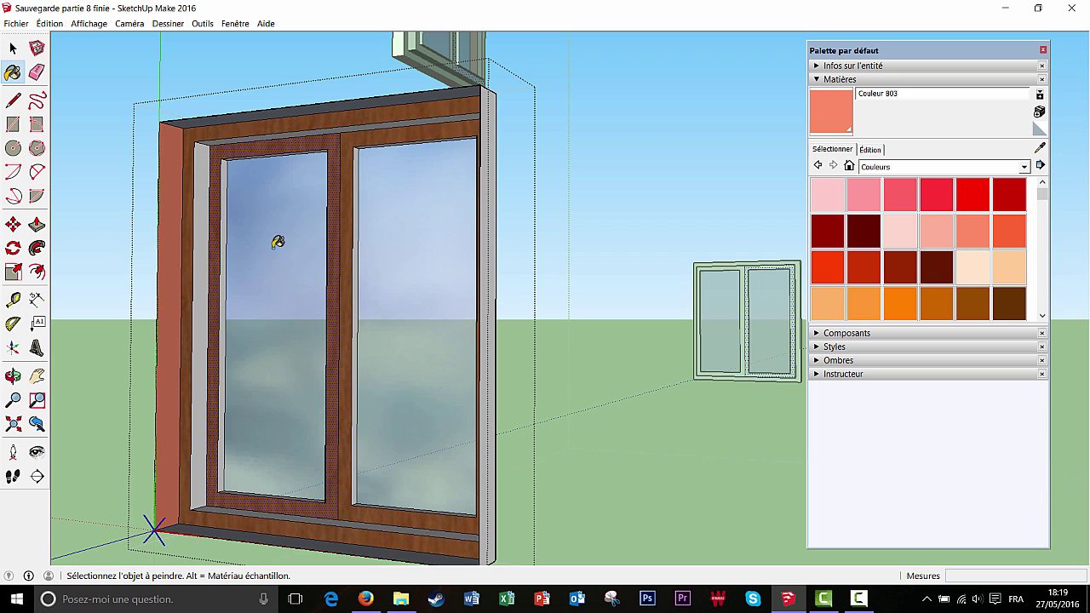
{"action": "key", "text": "ctrl"}
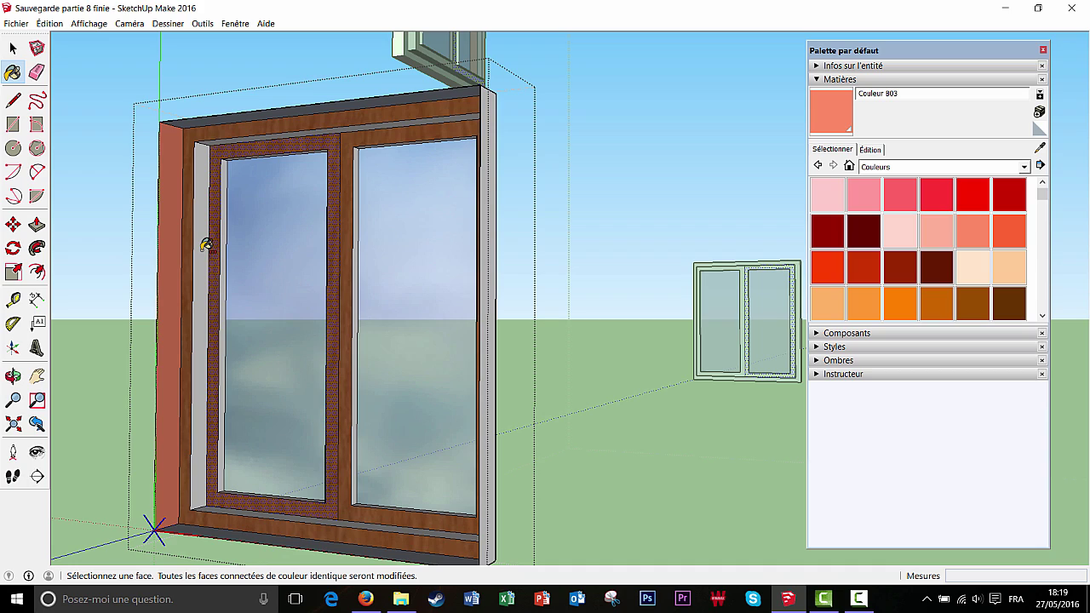
{"action": "left_click", "coordinate": [203, 249], "text": "ctrl"}
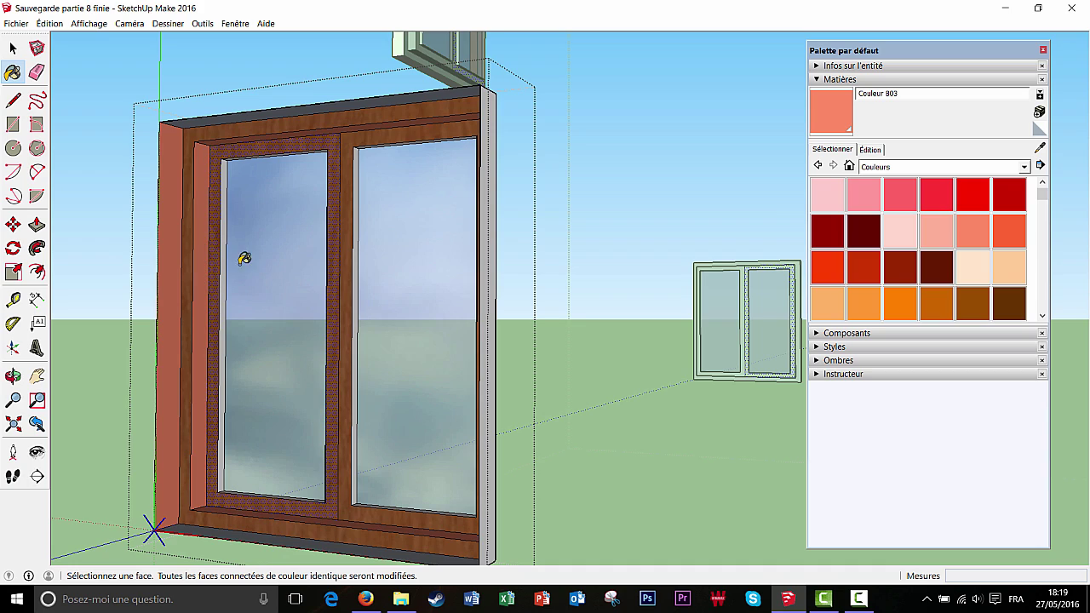
{"action": "mouse_move", "coordinate": [241, 260]}
{"action": "middle_mouse_down"}
{"action": "mouse_move", "coordinate": [297, 148]}
{"action": "mouse_move", "coordinate": [305, 152]}
{"action": "middle_mouse_up"}
{"action": "mouse_move", "coordinate": [491, 126]}
{"action": "middle_mouse_down"}
{"action": "mouse_move", "coordinate": [537, 360]}
{"action": "mouse_move", "coordinate": [416, 391]}
{"action": "mouse_move", "coordinate": [531, 409]}
{"action": "mouse_move", "coordinate": [347, 456]}
{"action": "mouse_move", "coordinate": [442, 165]}
{"action": "mouse_move", "coordinate": [429, 300]}
{"action": "mouse_move", "coordinate": [397, 403]}
{"action": "mouse_move", "coordinate": [387, 378]}
{"action": "middle_mouse_up"}
{"action": "key", "text": "ctrl"}
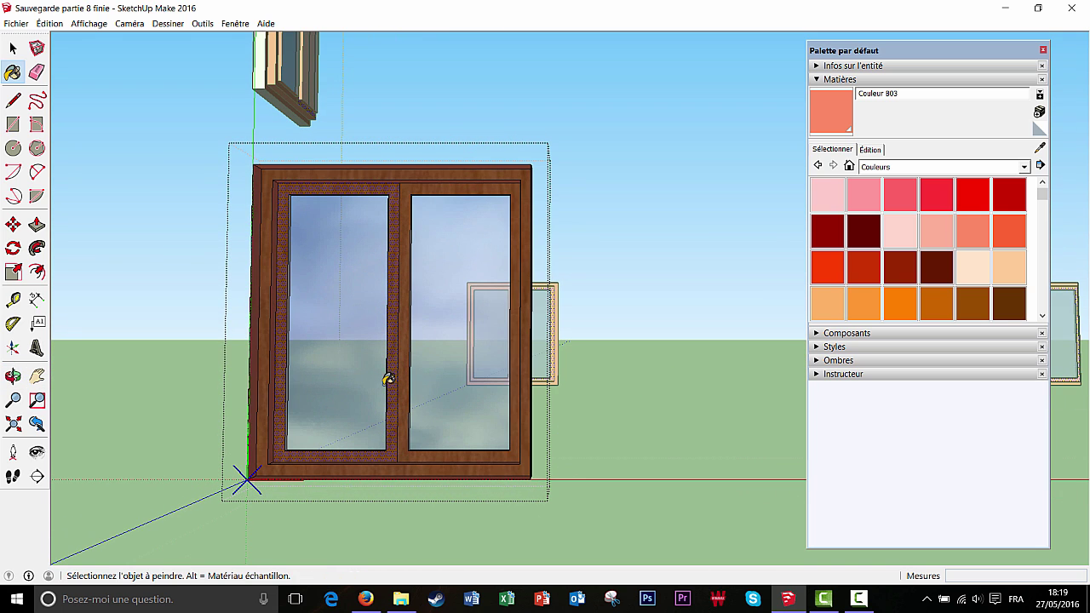
{"action": "left_click", "coordinate": [13, 48]}
{"action": "left_click", "coordinate": [116, 149]}
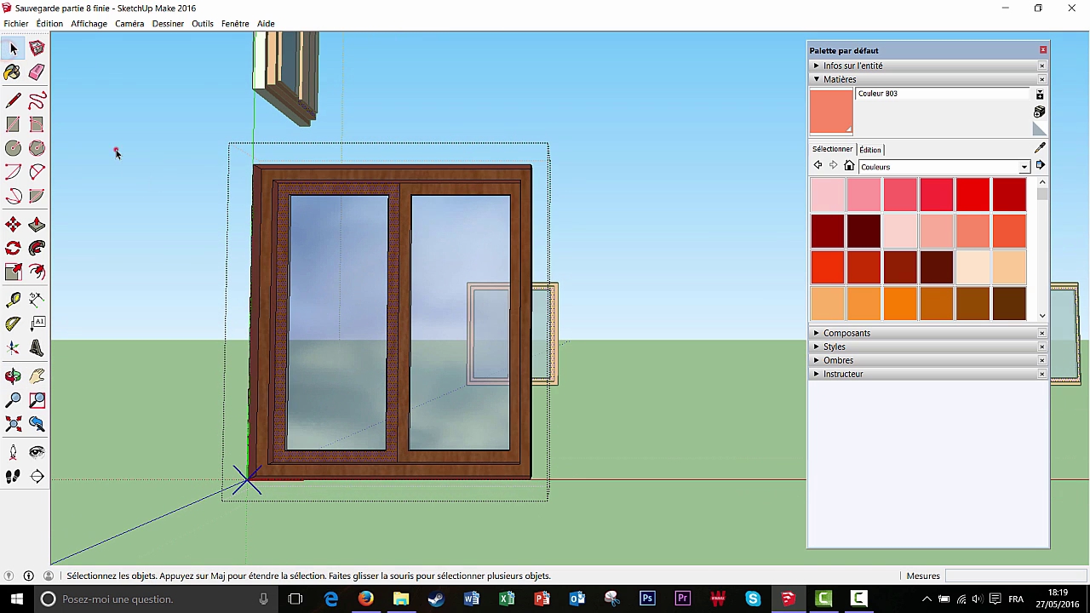
- Examine the painted windows on the house's facades for matching frame and reveal colours
{"action": "scroll", "coordinate": [145, 162], "scroll_direction": "down", "scroll_amount": 1}
{"action": "scroll", "coordinate": [150, 173], "scroll_direction": "down", "scroll_amount": 3}
{"action": "middle_click_drag", "start_coordinate": [168, 248], "coordinate": [619, 198]}
{"action": "scroll", "coordinate": [365, 323], "scroll_direction": "down", "scroll_amount": 3}
{"action": "scroll", "coordinate": [564, 266], "scroll_direction": "up", "scroll_amount": 5}
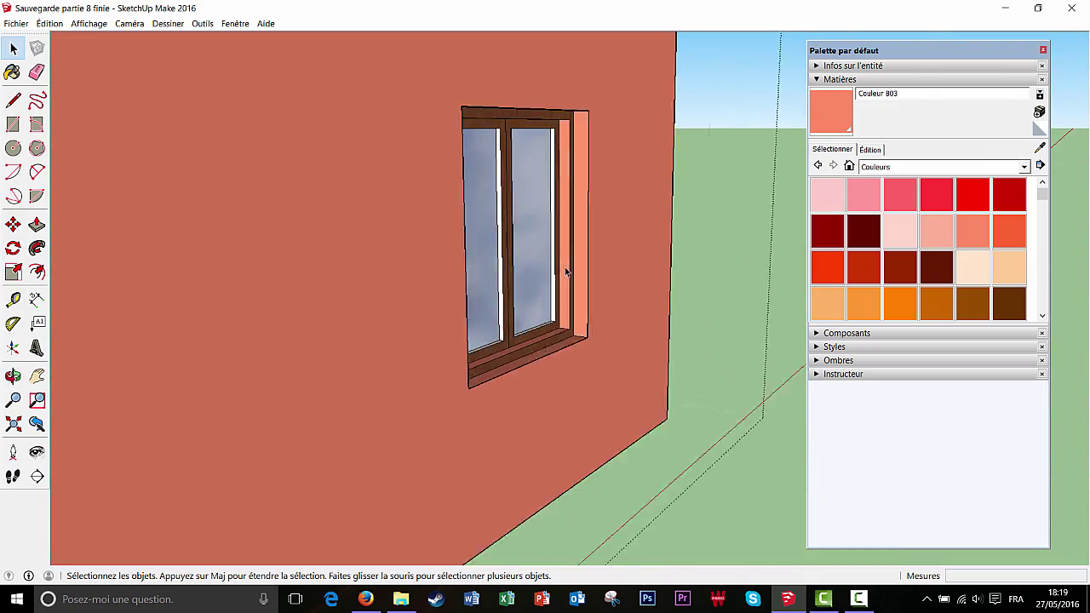
{"action": "middle_click_drag", "start_coordinate": [565, 267], "coordinate": [269, 224]}
{"action": "scroll", "coordinate": [318, 228], "scroll_direction": "down", "scroll_amount": 5}
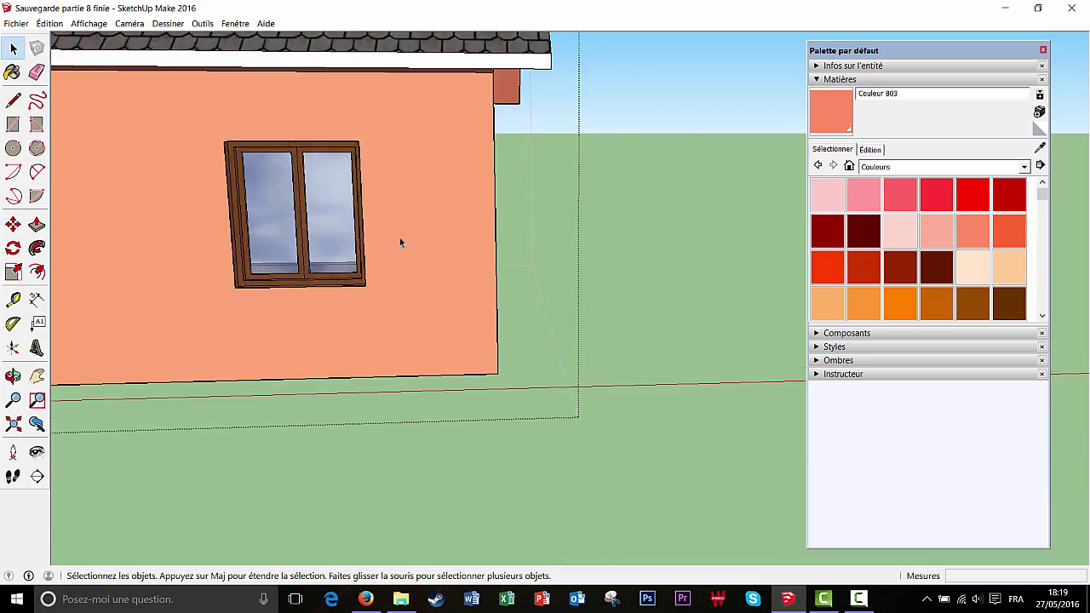
{"action": "middle_click_drag", "start_coordinate": [429, 204], "coordinate": [396, 195]}
{"action": "scroll", "coordinate": [477, 149], "scroll_direction": "up", "scroll_amount": 6}
{"action": "scroll", "coordinate": [296, 263], "scroll_direction": "down", "scroll_amount": 4}
{"action": "middle_click_drag", "start_coordinate": [248, 299], "coordinate": [654, 288]}
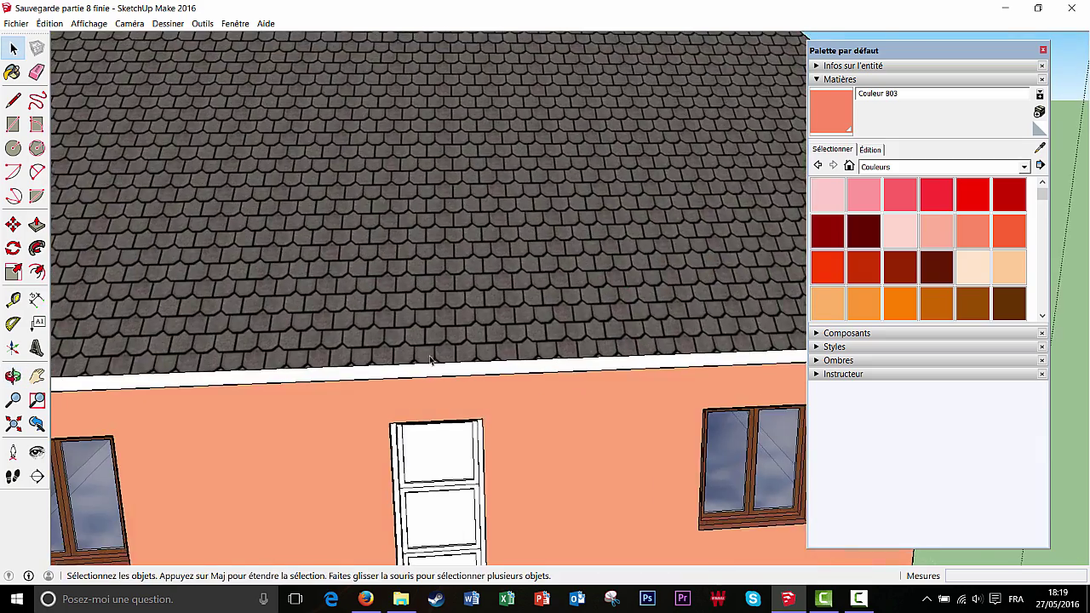
- Open the white three-panel door between the two facade windows for editing
{"action": "scroll", "coordinate": [448, 360], "scroll_direction": "down", "scroll_amount": 4}
{"action": "middle_click_drag", "start_coordinate": [518, 416], "coordinate": [521, 236], "text": "shift"}
{"action": "scroll", "coordinate": [550, 266], "scroll_direction": "up", "scroll_amount": 1}
{"action": "scroll", "coordinate": [521, 236], "scroll_direction": "up", "scroll_amount": 4}
{"action": "scroll", "coordinate": [429, 241], "scroll_direction": "up", "scroll_amount": 3}
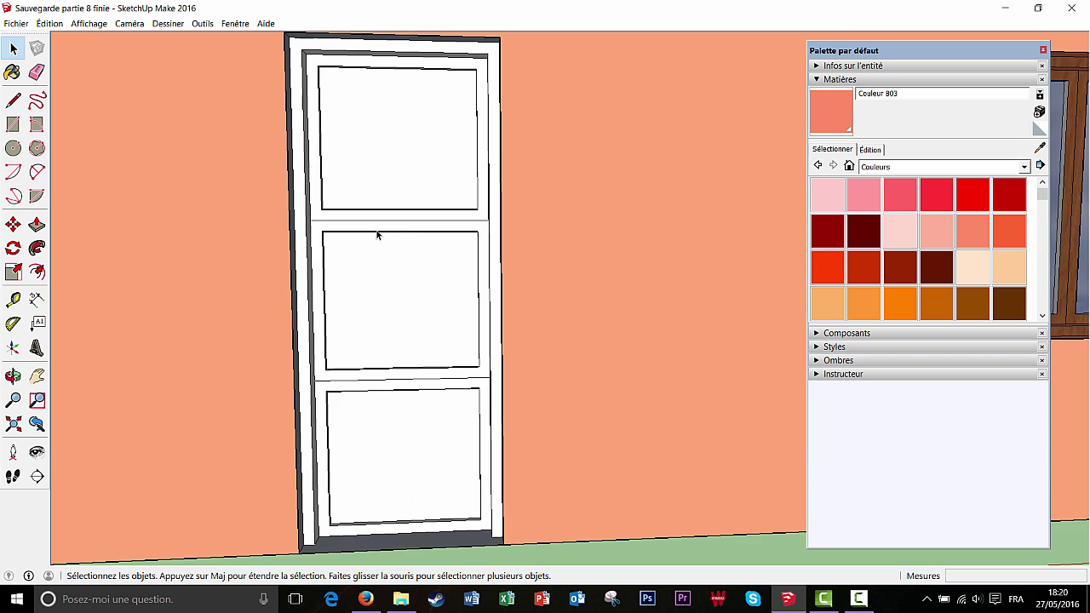
{"action": "middle_click_drag", "start_coordinate": [377, 236], "coordinate": [396, 182]}
{"action": "double_click", "coordinate": [400, 170]}
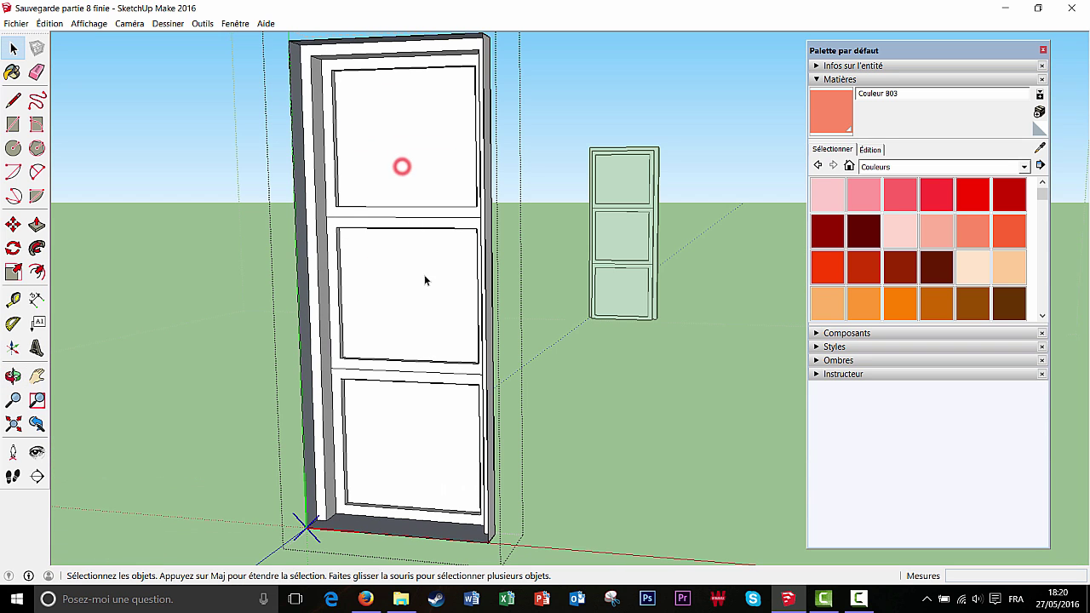
- Paint the outer side faces and bottom face of the door's frame with Couleur B03
{"action": "middle_click_drag", "start_coordinate": [424, 274], "coordinate": [420, 286]}
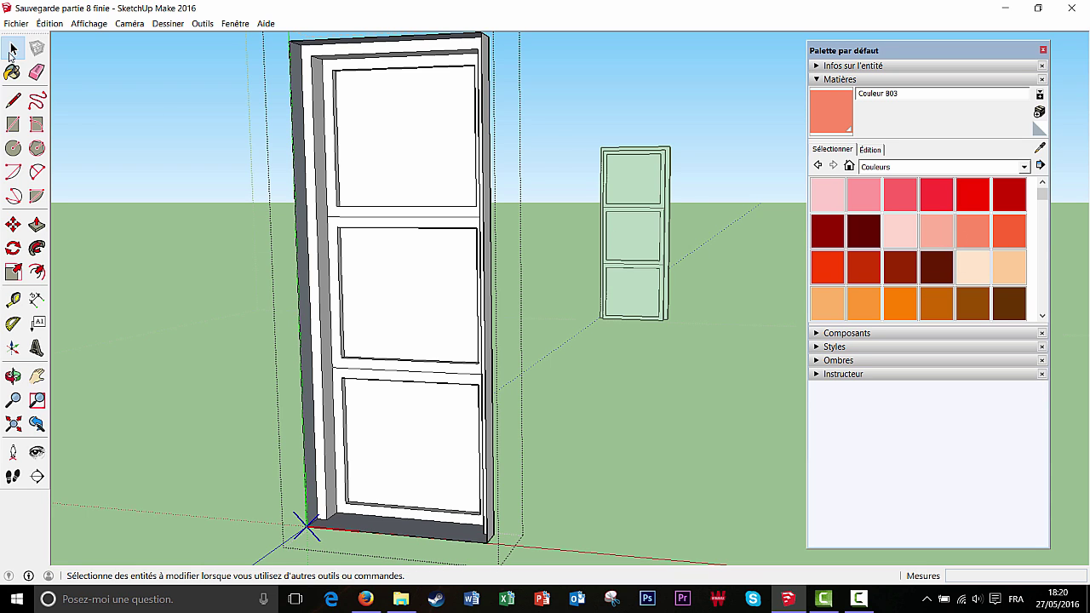
{"action": "middle_click_drag", "start_coordinate": [346, 230], "coordinate": [312, 231]}
{"action": "left_click", "coordinate": [302, 215]}
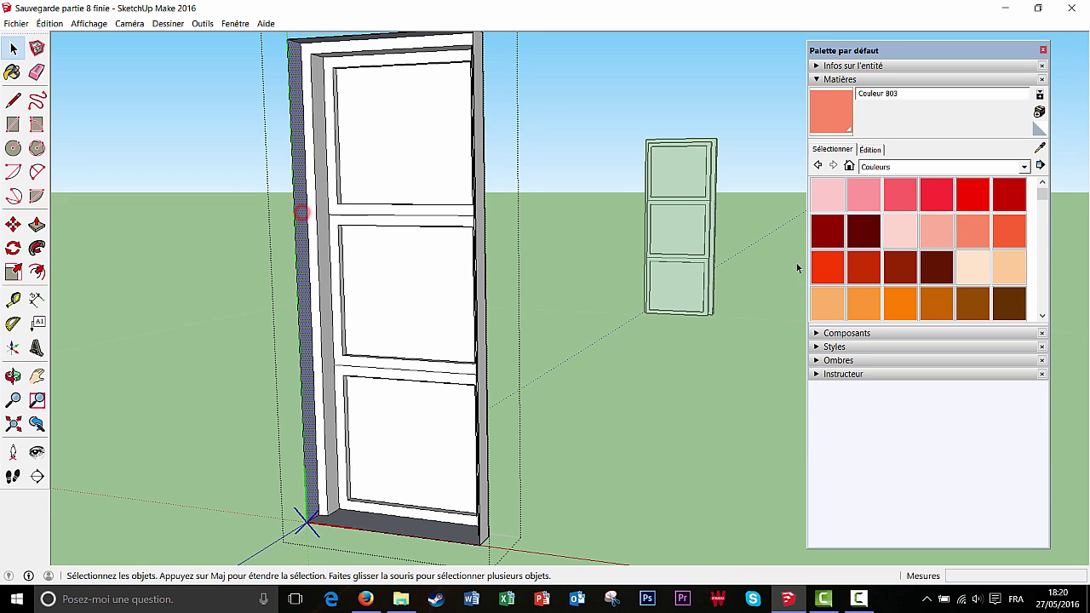
{"action": "left_click", "coordinate": [976, 235]}
{"action": "mouse_move", "coordinate": [586, 245]}
{"action": "middle_mouse_down"}
{"action": "mouse_move", "coordinate": [299, 229]}
{"action": "mouse_move", "coordinate": [477, 234]}
{"action": "mouse_move", "coordinate": [426, 234]}
{"action": "mouse_move", "coordinate": [262, 160]}
{"action": "middle_mouse_up"}
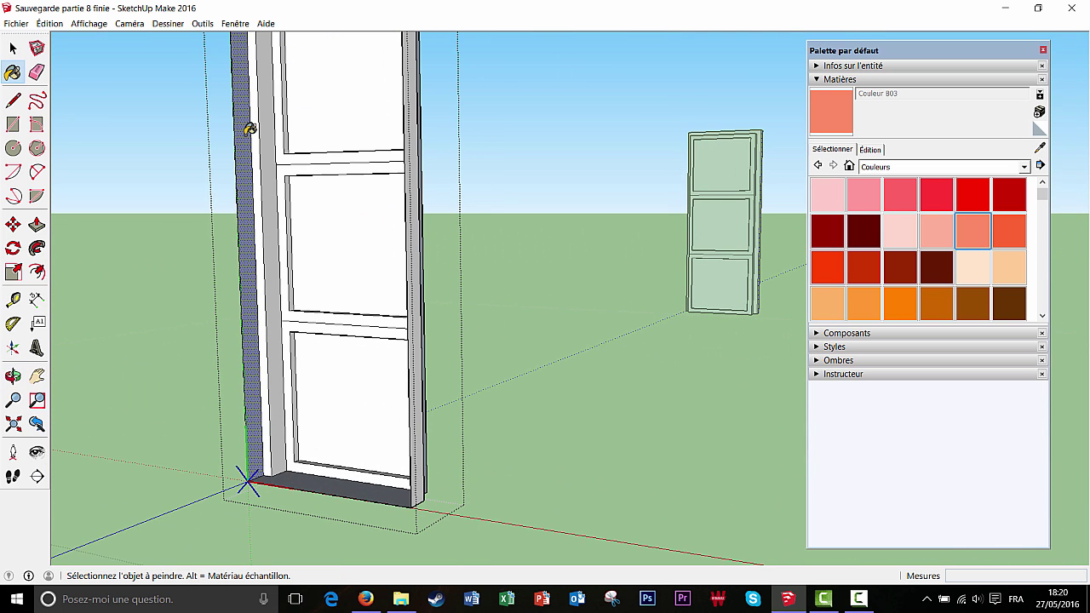
{"action": "left_click", "coordinate": [250, 128]}
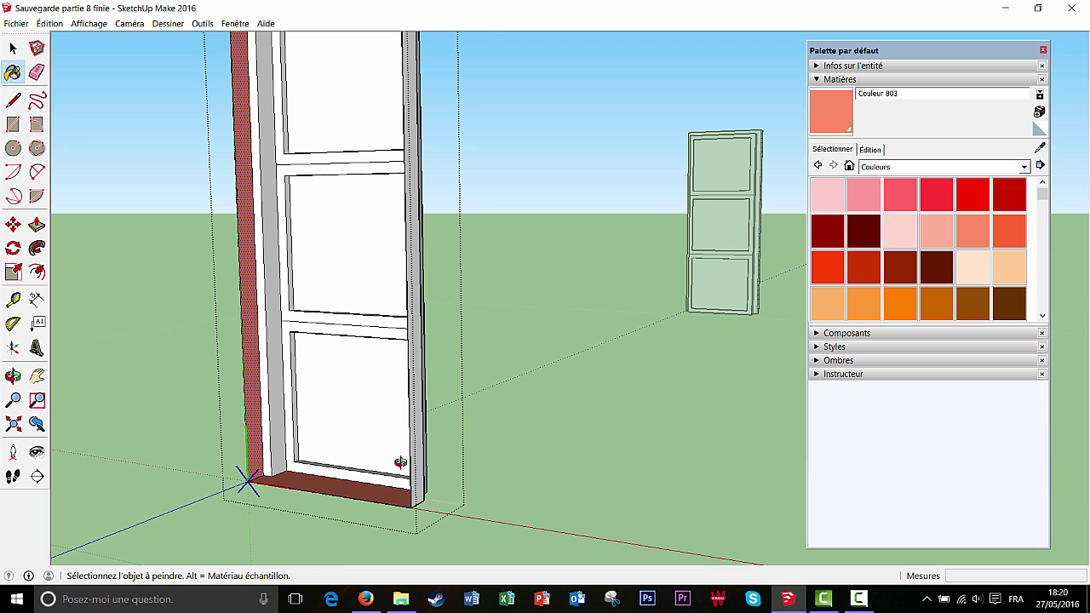
{"action": "mouse_move", "coordinate": [400, 462]}
{"action": "middle_mouse_down"}
{"action": "mouse_move", "coordinate": [708, 379]}
{"action": "mouse_move", "coordinate": [467, 340]}
{"action": "middle_mouse_up"}
{"action": "left_click", "coordinate": [462, 336]}
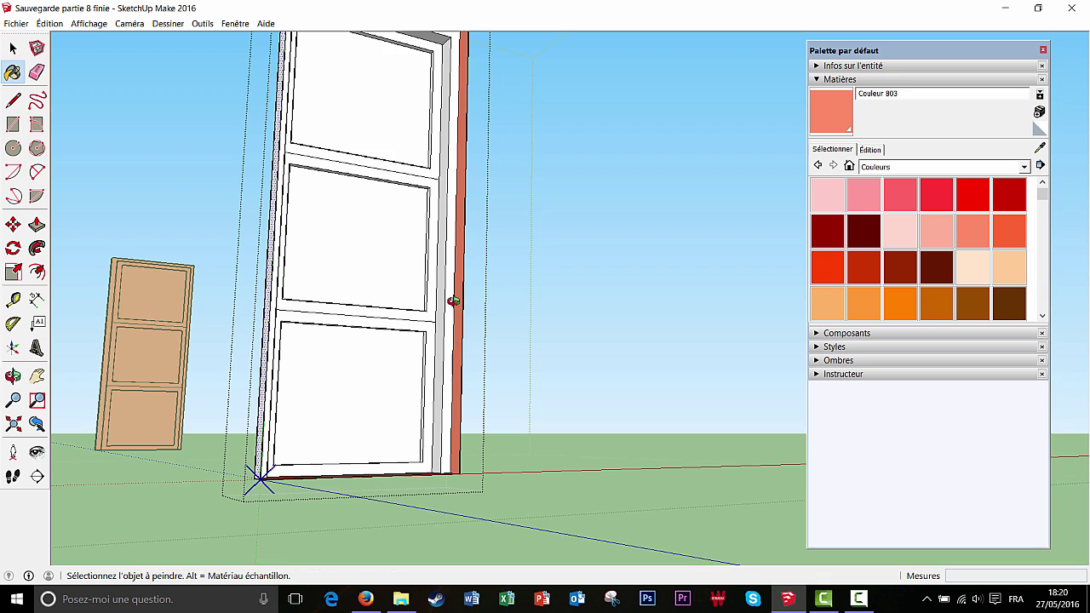
{"action": "mouse_move", "coordinate": [453, 301]}
{"action": "middle_mouse_down"}
{"action": "mouse_move", "coordinate": [434, 273]}
{"action": "mouse_move", "coordinate": [401, 360]}
{"action": "mouse_move", "coordinate": [250, 389]}
{"action": "mouse_move", "coordinate": [222, 405]}
{"action": "middle_mouse_up"}
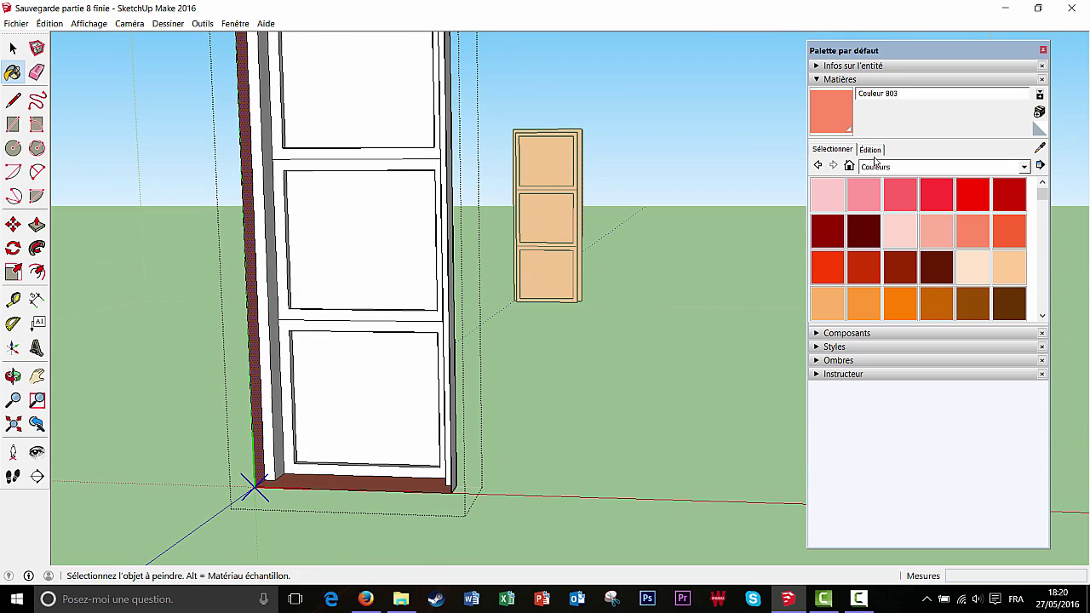
- Paint the door's upper panel with Placage en bois 01 from the Bois collection
{"action": "left_click", "coordinate": [1021, 168]}
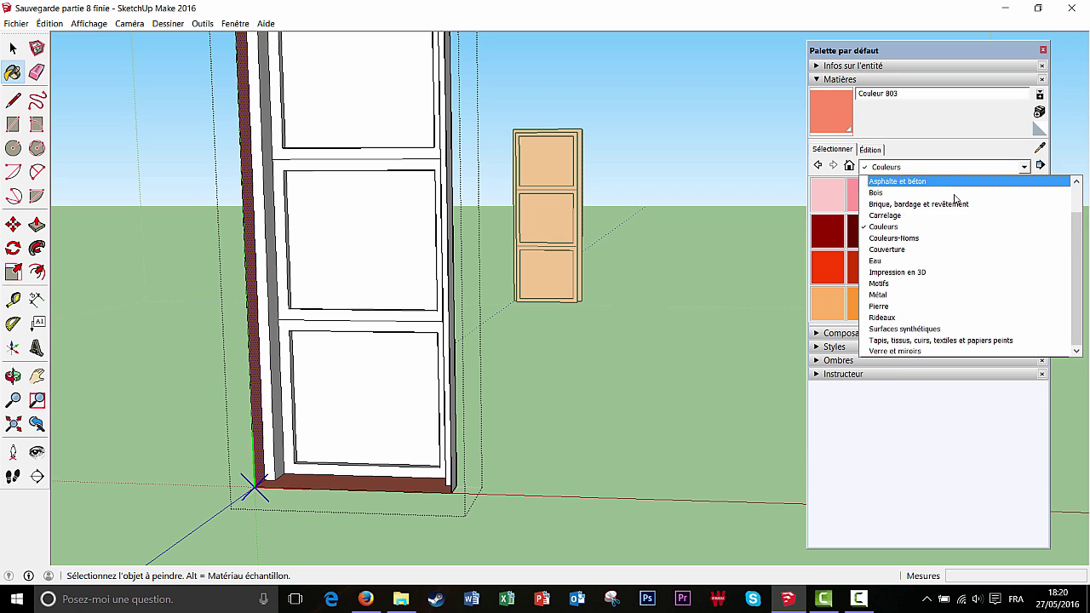
{"action": "left_click", "coordinate": [952, 195]}
{"action": "left_click", "coordinate": [863, 230]}
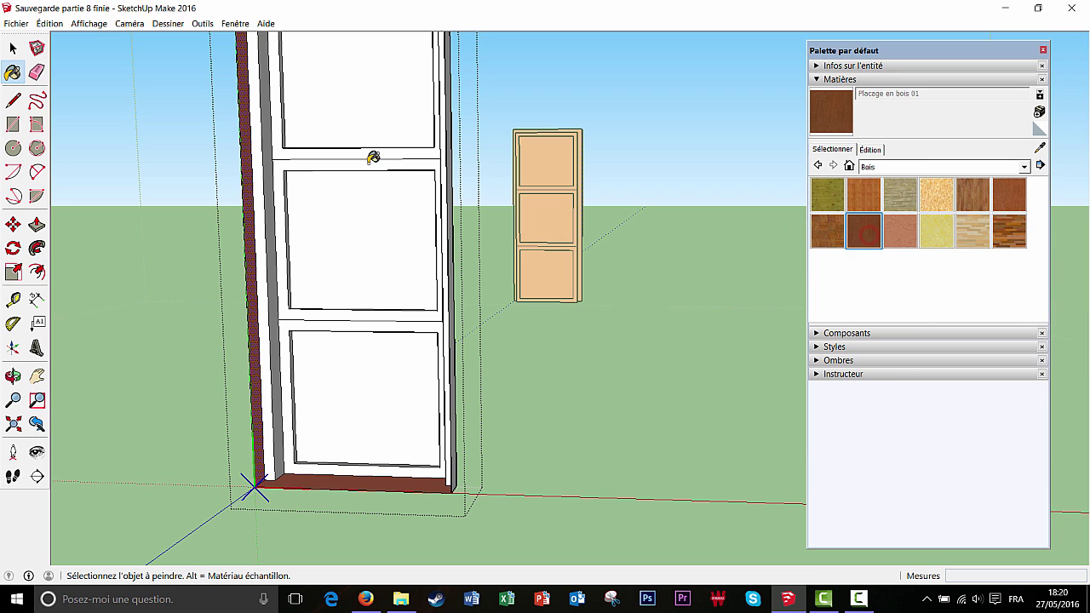
{"action": "left_click", "coordinate": [358, 112]}
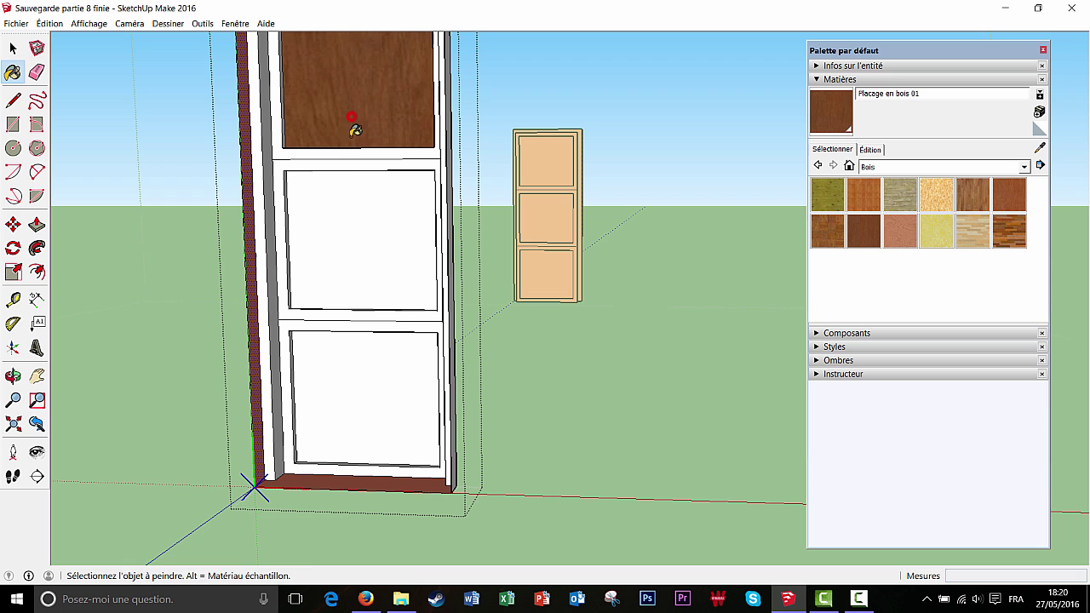
{"action": "left_click", "coordinate": [348, 202]}
{"action": "mouse_move", "coordinate": [349, 200]}
{"action": "middle_mouse_down"}
{"action": "mouse_move", "coordinate": [316, 223]}
{"action": "mouse_move", "coordinate": [335, 292]}
{"action": "mouse_move", "coordinate": [331, 206]}
{"action": "mouse_move", "coordinate": [343, 225]}
{"action": "middle_mouse_up"}
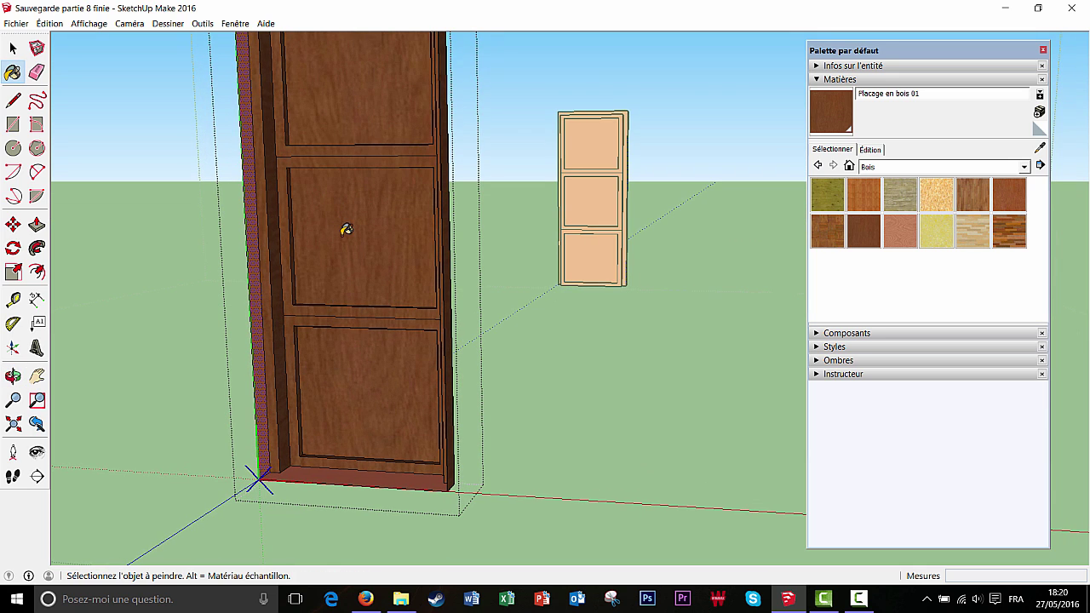
{"action": "key", "text": "ctrl+z"}
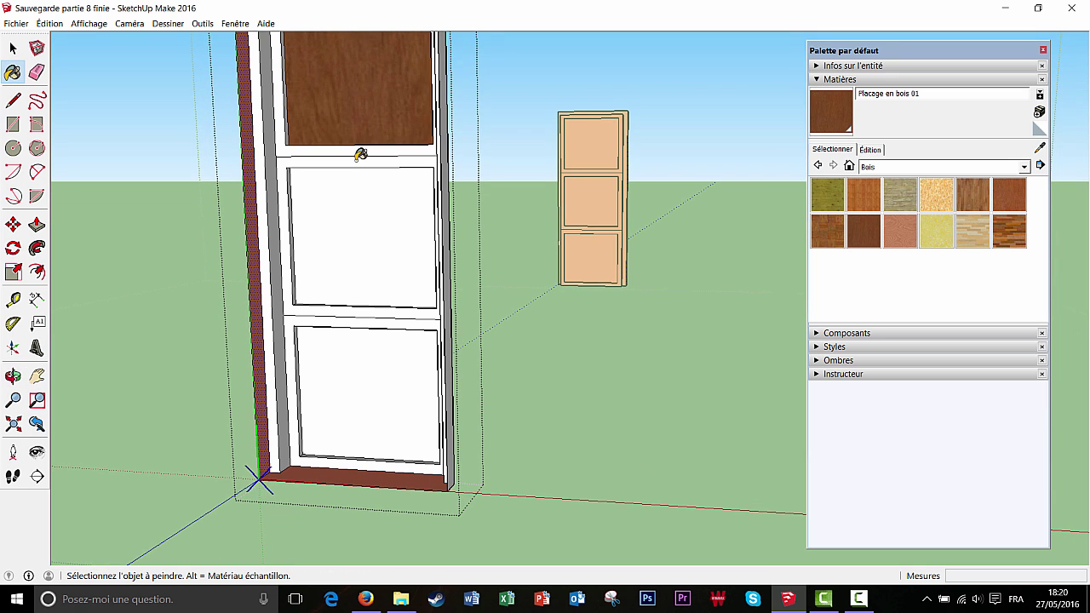
- Paint the door's middle and lower panels and the leaf's surrounding front face with Placage en bois 01
{"action": "left_click", "coordinate": [361, 220]}
{"action": "left_click", "coordinate": [344, 371]}
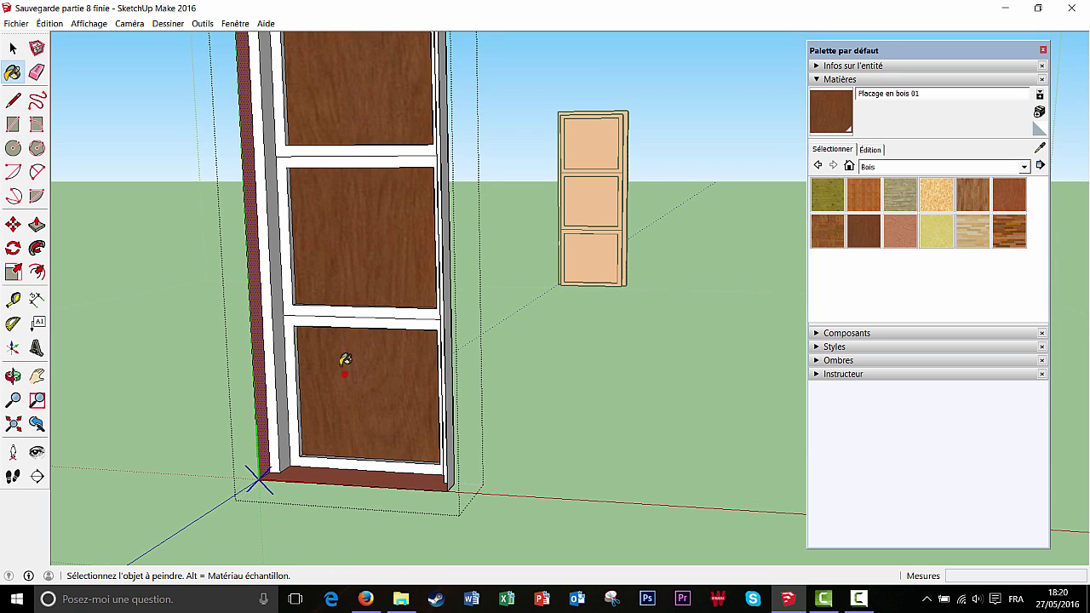
{"action": "left_click", "coordinate": [323, 310]}
{"action": "left_click", "coordinate": [321, 316]}
{"action": "left_click", "coordinate": [317, 154]}
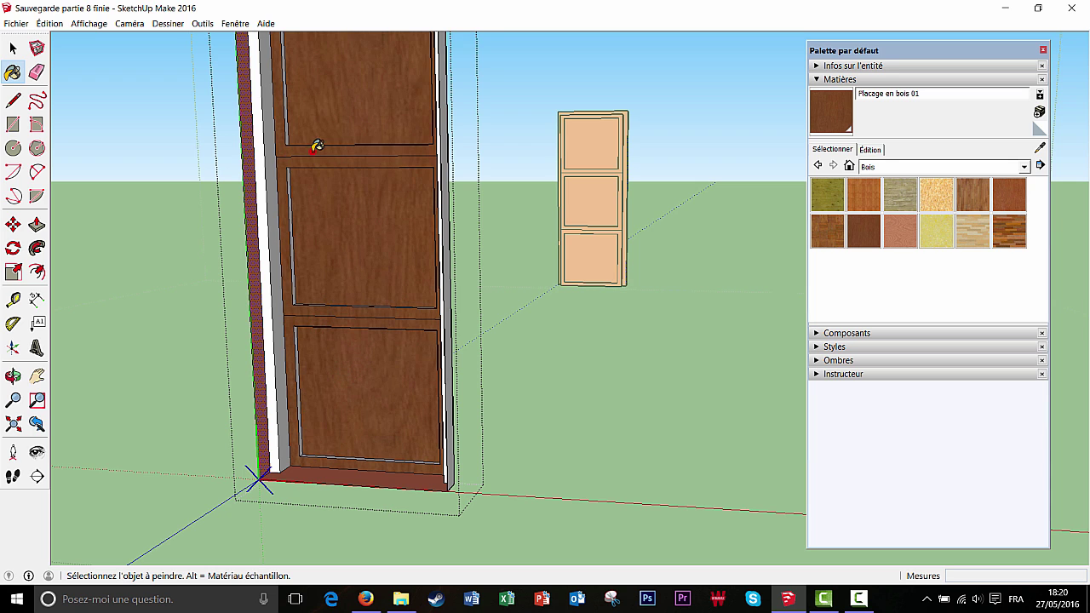
- Paint the connected recess edges around all three door panels with Placage en bois 01
{"action": "mouse_move", "coordinate": [316, 144]}
{"action": "middle_mouse_down"}
{"action": "mouse_move", "coordinate": [397, 142]}
{"action": "mouse_move", "coordinate": [452, 234]}
{"action": "mouse_move", "coordinate": [411, 121]}
{"action": "mouse_move", "coordinate": [288, 152]}
{"action": "middle_mouse_up"}
{"action": "key", "text": "ctrl"}
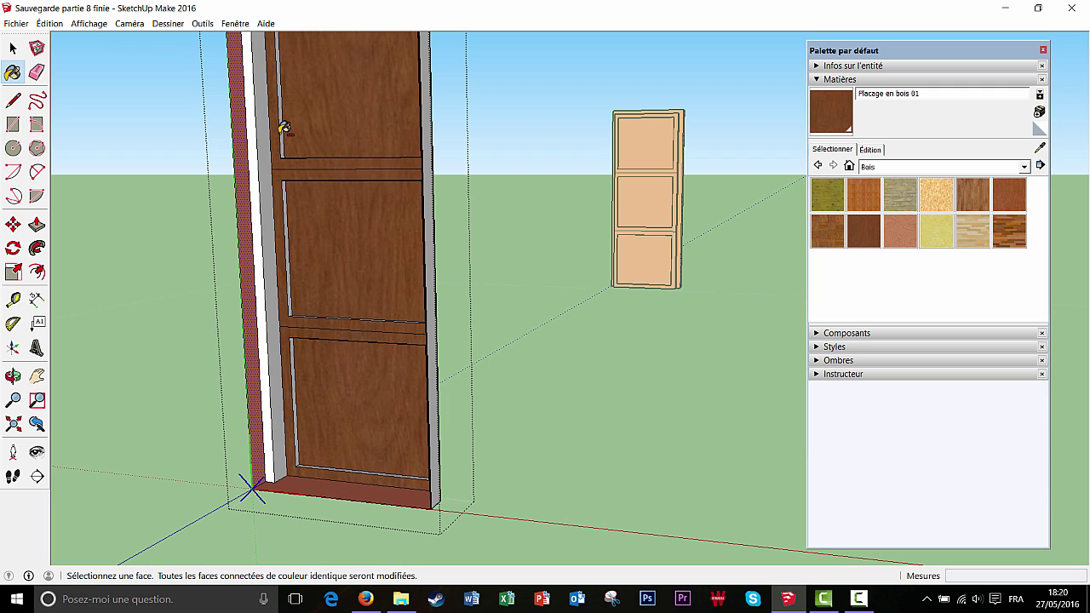
{"action": "left_click", "coordinate": [285, 126], "text": "ctrl"}
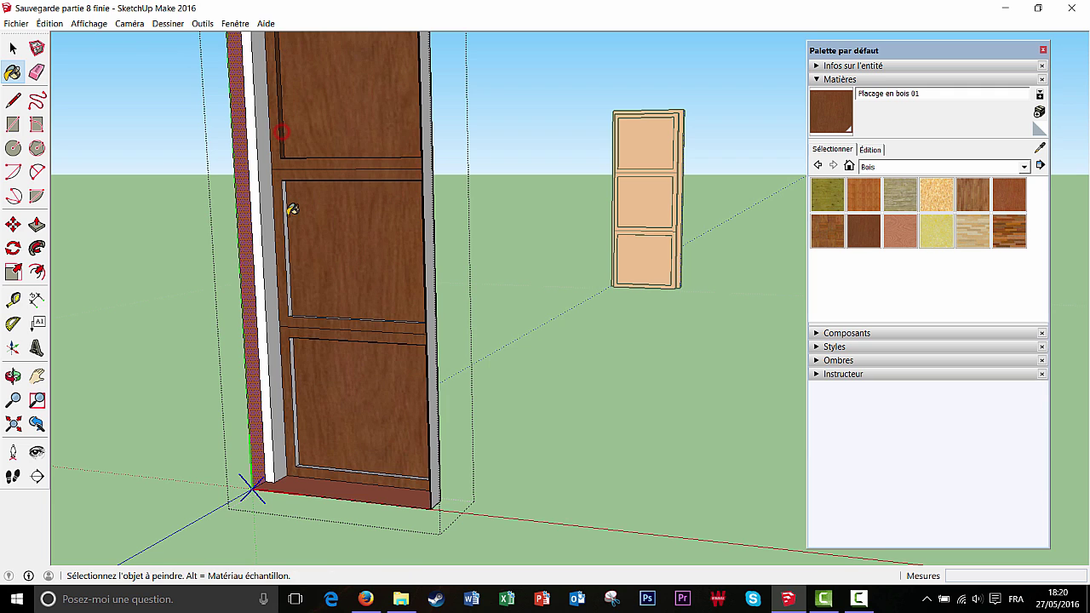
{"action": "left_click", "coordinate": [290, 219], "text": "ctrl"}
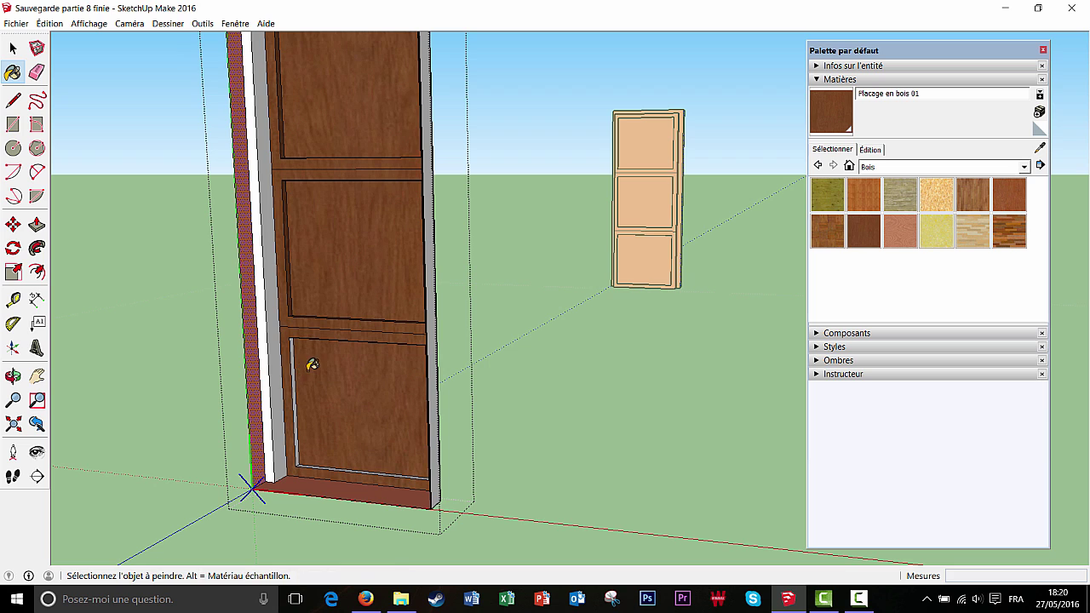
{"action": "left_click", "coordinate": [294, 361], "text": "ctrl"}
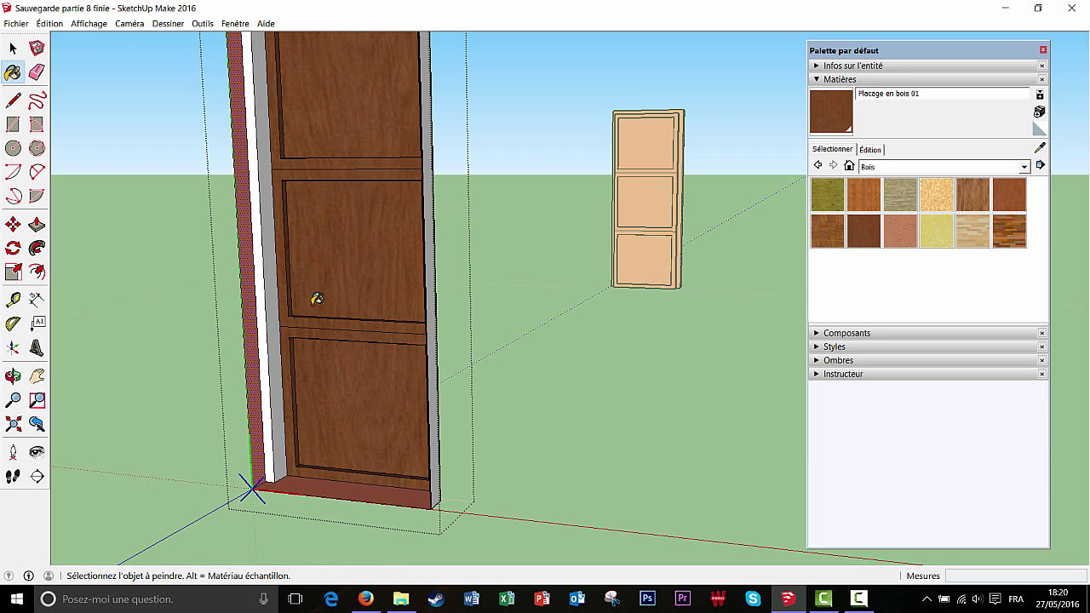
- Paint the front and inner faces around the door's frame with Couleur B03 from the Couleurs collection
{"action": "left_click", "coordinate": [1023, 167]}
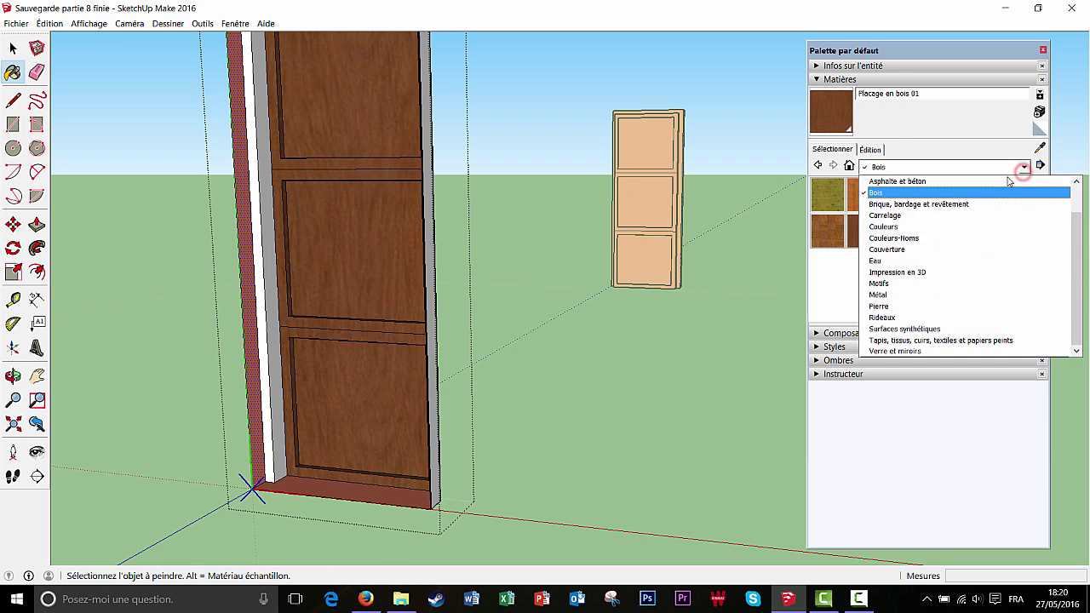
{"action": "left_click", "coordinate": [898, 229]}
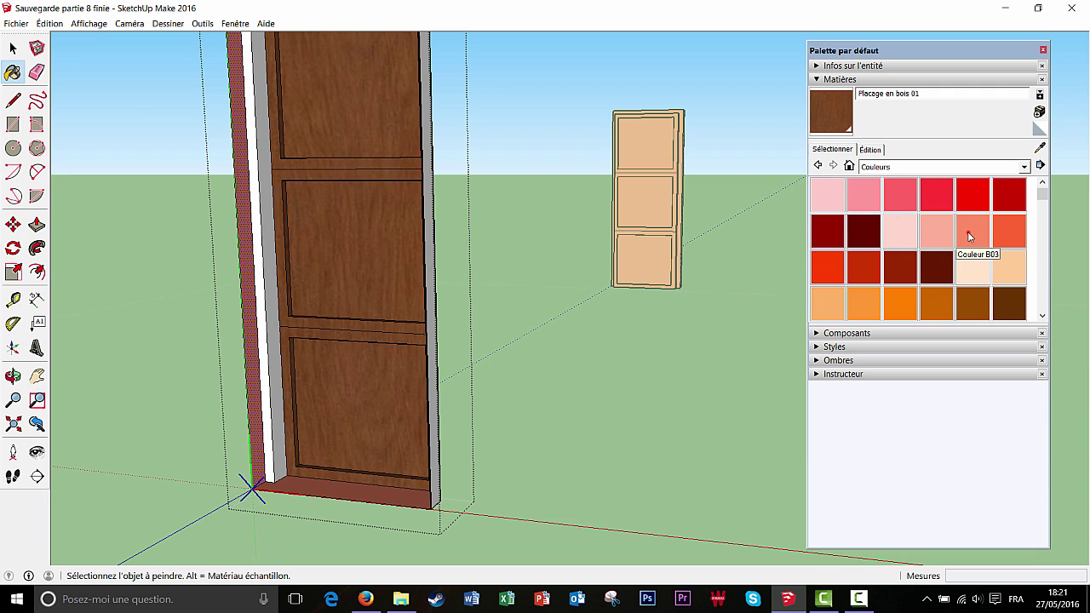
{"action": "left_click", "coordinate": [968, 236]}
{"action": "left_click", "coordinate": [266, 184]}
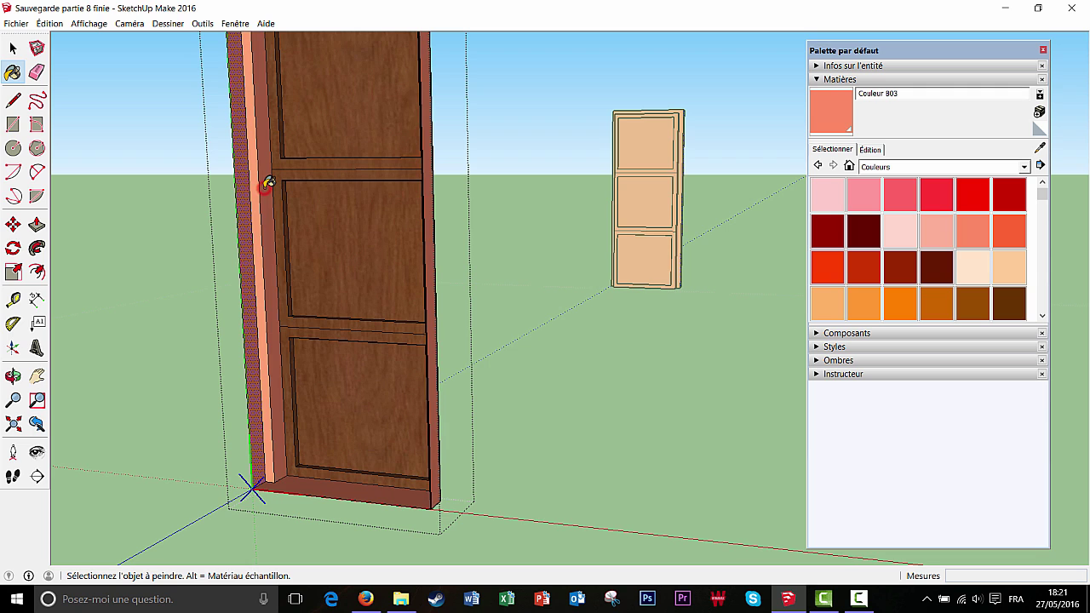
{"action": "middle_click_drag", "start_coordinate": [269, 181], "coordinate": [409, 187]}
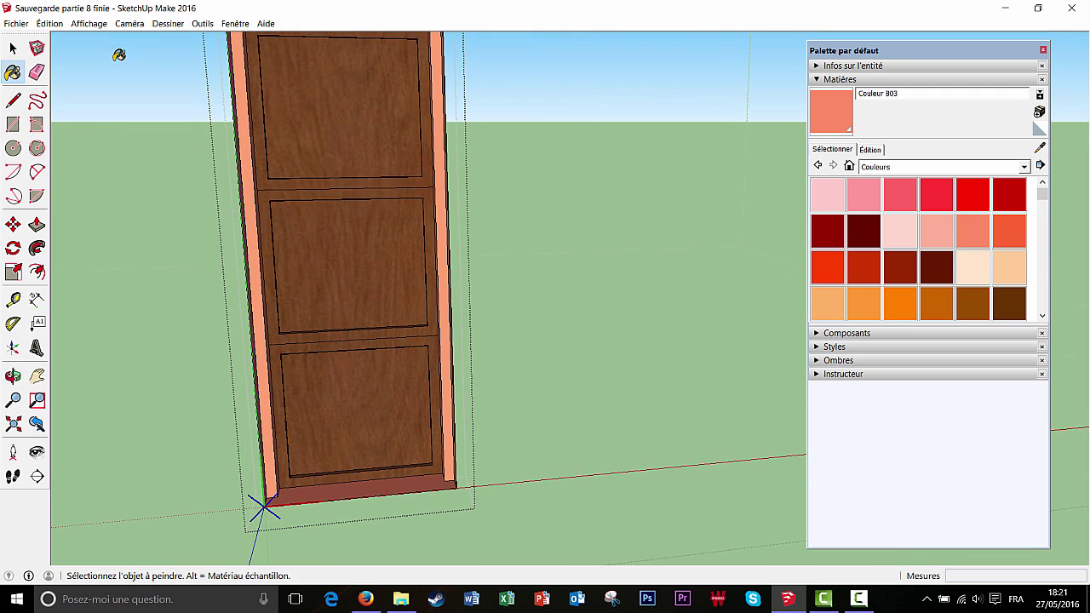
{"action": "left_click", "coordinate": [9, 49]}
- Examine the finished door and the windows within the house's front facade
{"action": "scroll", "coordinate": [603, 110], "scroll_direction": "down", "scroll_amount": 5}
{"action": "mouse_move", "coordinate": [603, 110]}
{"action": "middle_mouse_down"}
{"action": "mouse_move", "coordinate": [501, 170]}
{"action": "mouse_move", "coordinate": [348, 175]}
{"action": "mouse_move", "coordinate": [295, 154]}
{"action": "mouse_move", "coordinate": [341, 110]}
{"action": "mouse_move", "coordinate": [496, 220]}
{"action": "mouse_move", "coordinate": [455, 178]}
{"action": "mouse_move", "coordinate": [509, 198]}
{"action": "mouse_move", "coordinate": [474, 199]}
{"action": "mouse_move", "coordinate": [649, 180]}
{"action": "mouse_move", "coordinate": [587, 212]}
{"action": "mouse_move", "coordinate": [475, 178]}
{"action": "middle_mouse_up"}
{"action": "scroll", "coordinate": [455, 178], "scroll_direction": "down", "scroll_amount": 3}
{"action": "scroll", "coordinate": [438, 170], "scroll_direction": "up", "scroll_amount": 5}
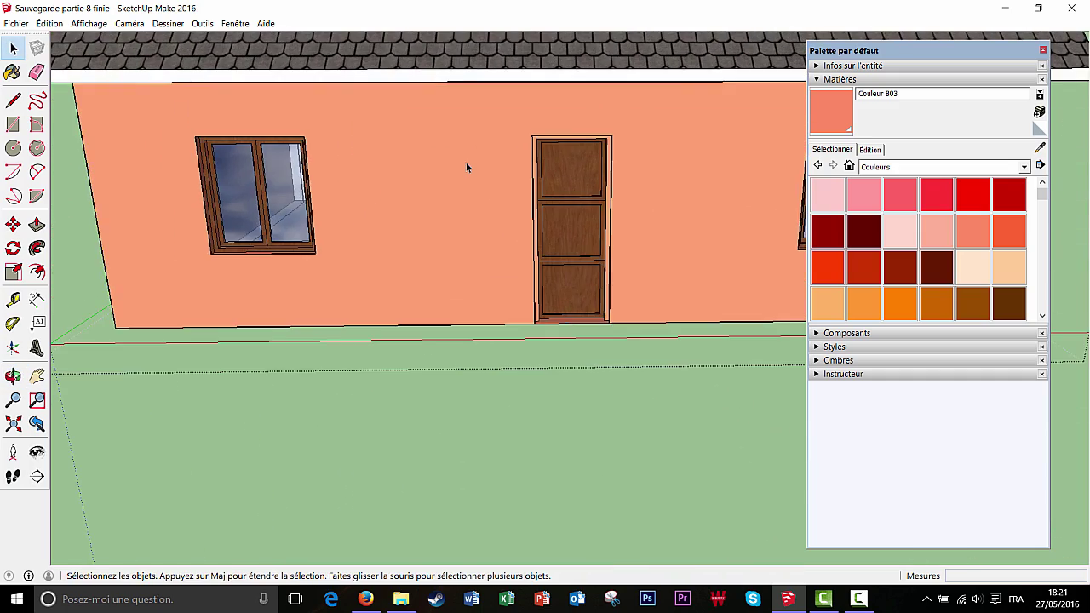
{"action": "scroll", "coordinate": [504, 174], "scroll_direction": "up", "scroll_amount": 3}
{"action": "middle_click_drag", "start_coordinate": [581, 192], "coordinate": [477, 200]}
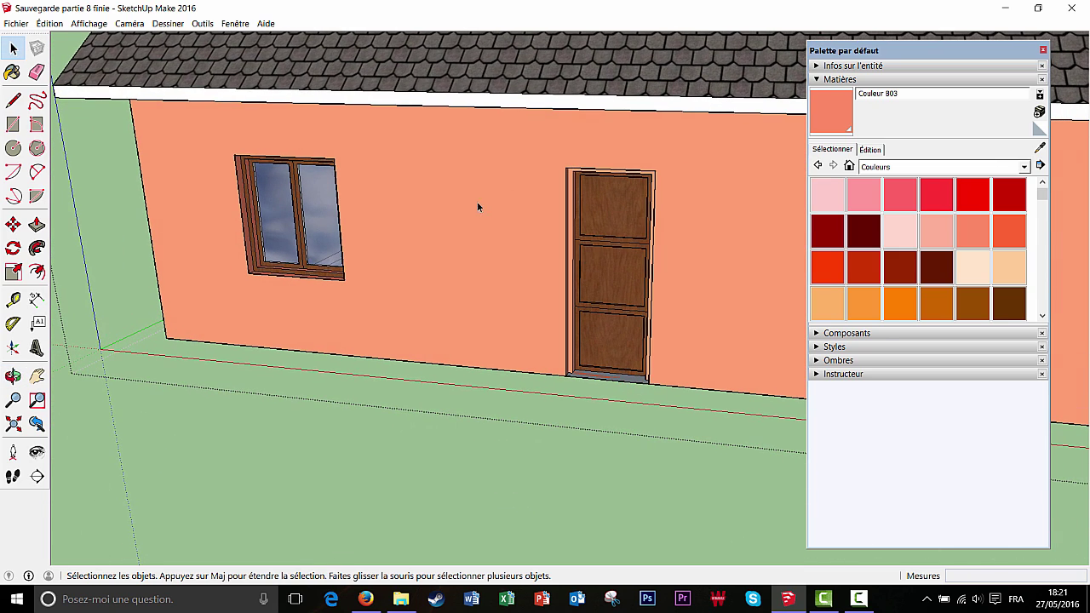
- Sample Placage en bois 01 from the door and apply it to all connected white faces of the roof's edge
{"action": "left_click", "coordinate": [12, 73]}
{"action": "scroll", "coordinate": [242, 196], "scroll_direction": "up", "scroll_amount": 1}
{"action": "scroll", "coordinate": [242, 196], "scroll_direction": "up", "scroll_amount": 2}
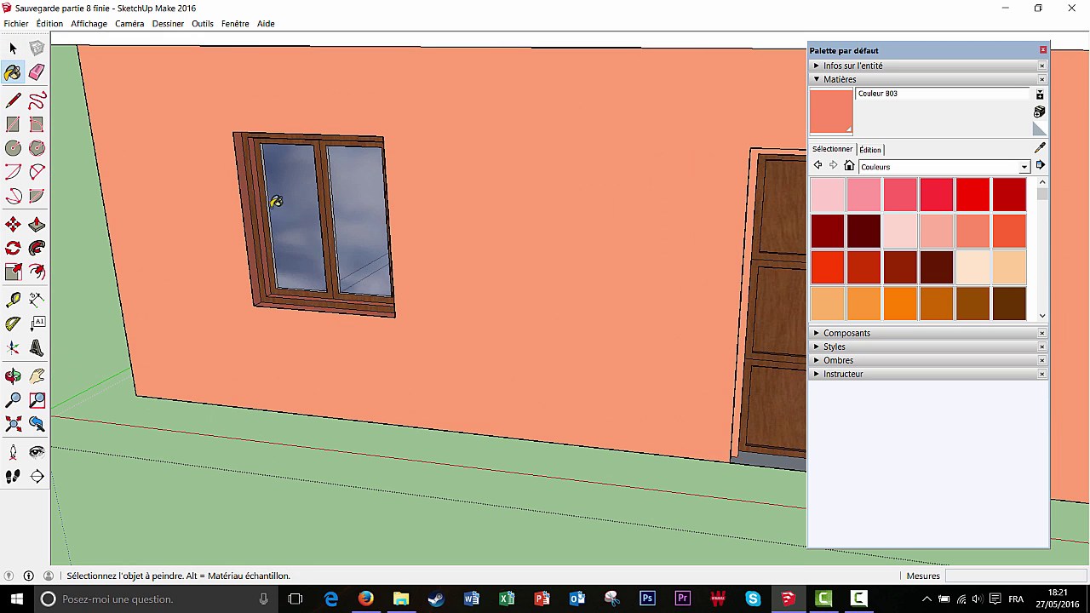
{"action": "scroll", "coordinate": [428, 219], "scroll_direction": "down", "scroll_amount": 3}
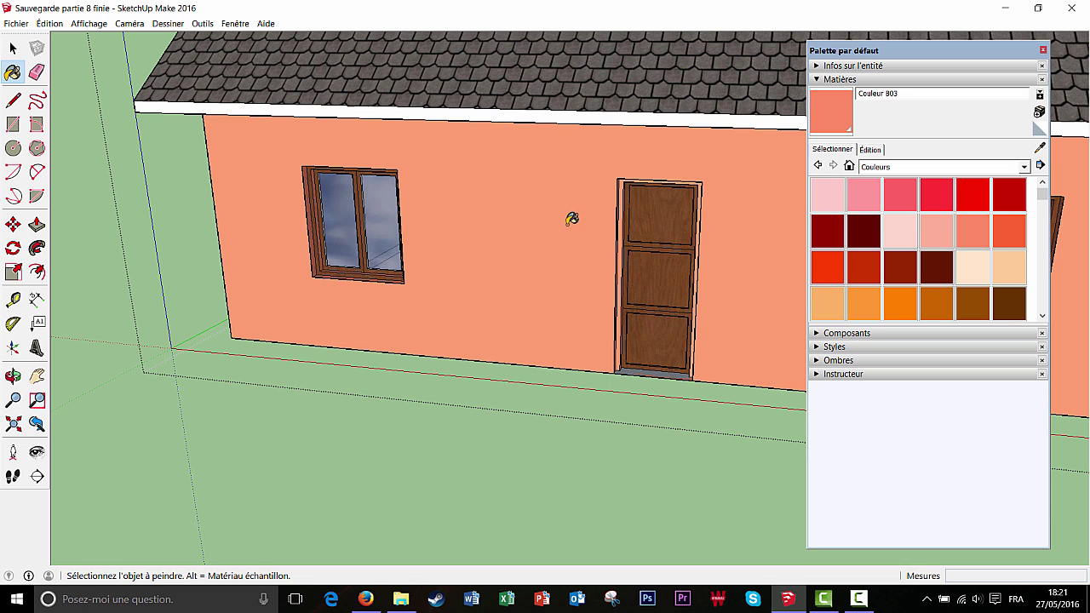
{"action": "middle_click_drag", "start_coordinate": [572, 218], "coordinate": [451, 212]}
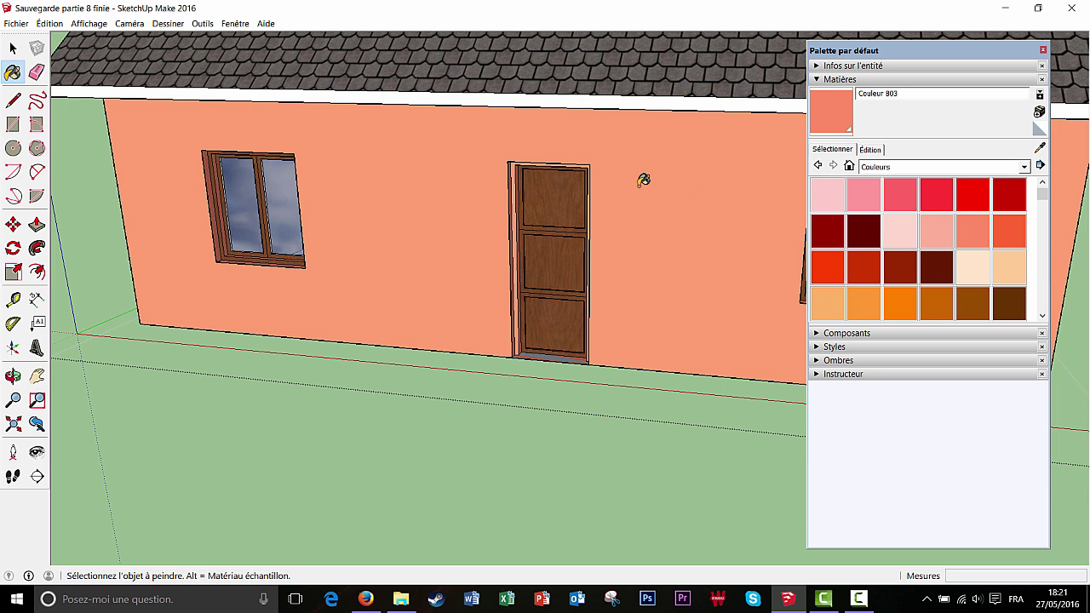
{"action": "scroll", "coordinate": [643, 179], "scroll_direction": "up", "scroll_amount": 3}
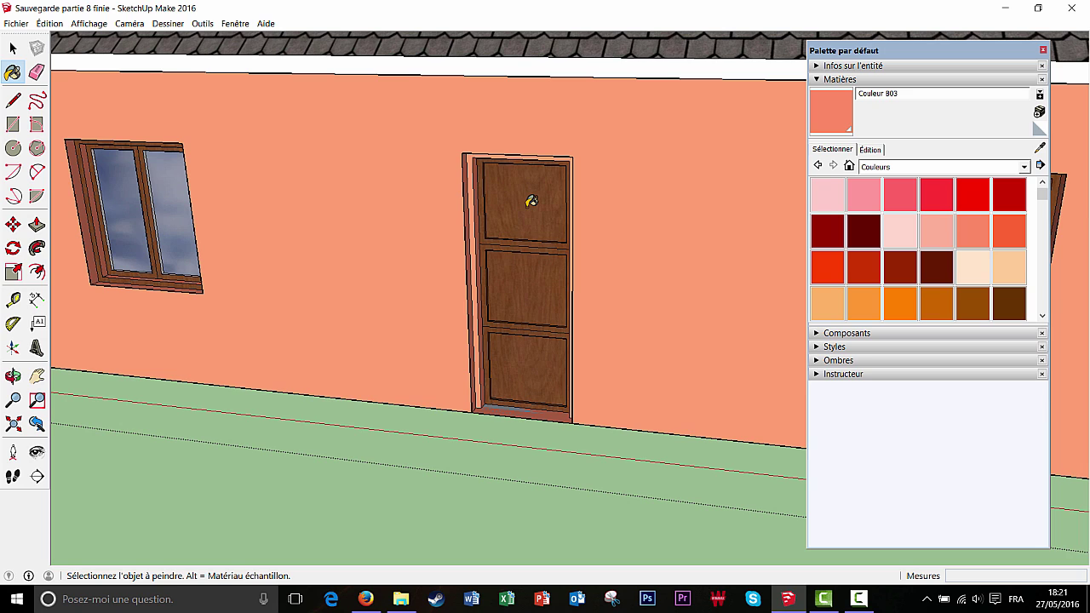
{"action": "key", "text": "alt"}
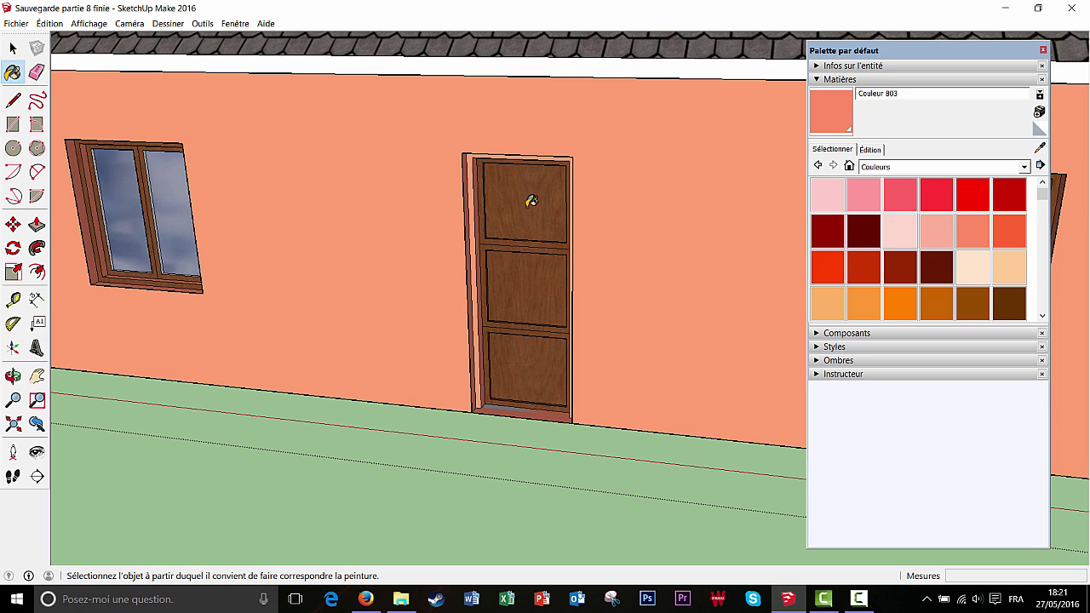
{"action": "left_click", "coordinate": [527, 206], "text": "alt"}
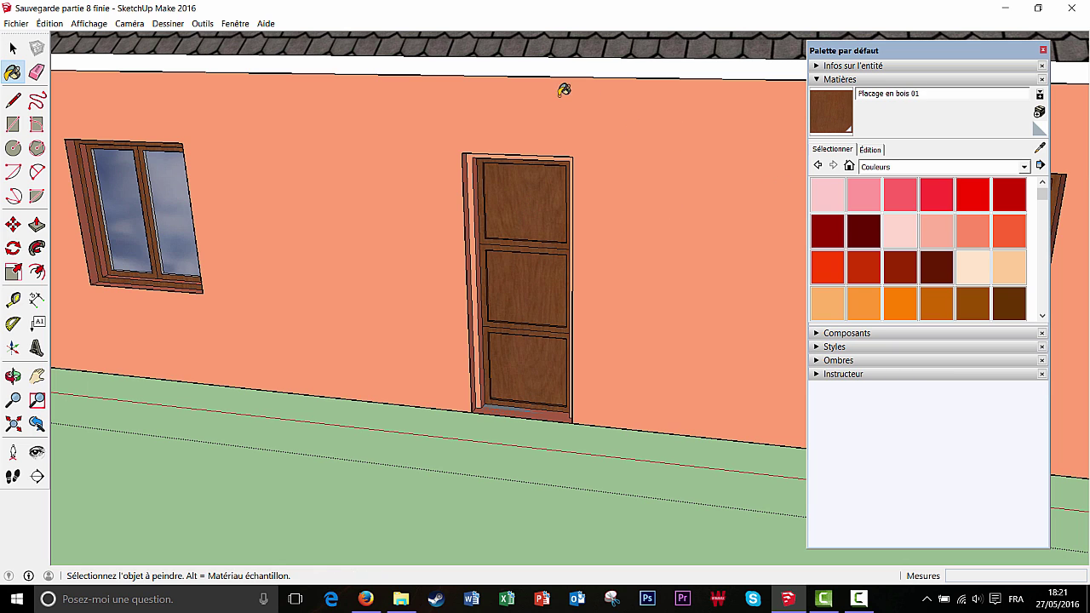
{"action": "scroll", "coordinate": [541, 65], "scroll_direction": "down", "scroll_amount": 3}
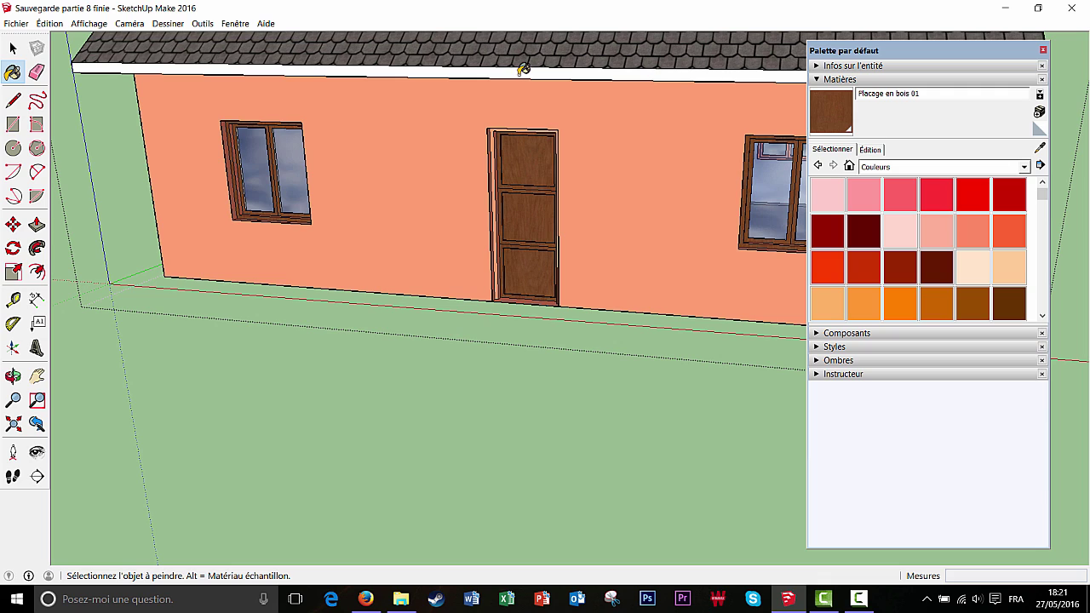
{"action": "left_click", "coordinate": [522, 69], "text": "ctrl"}
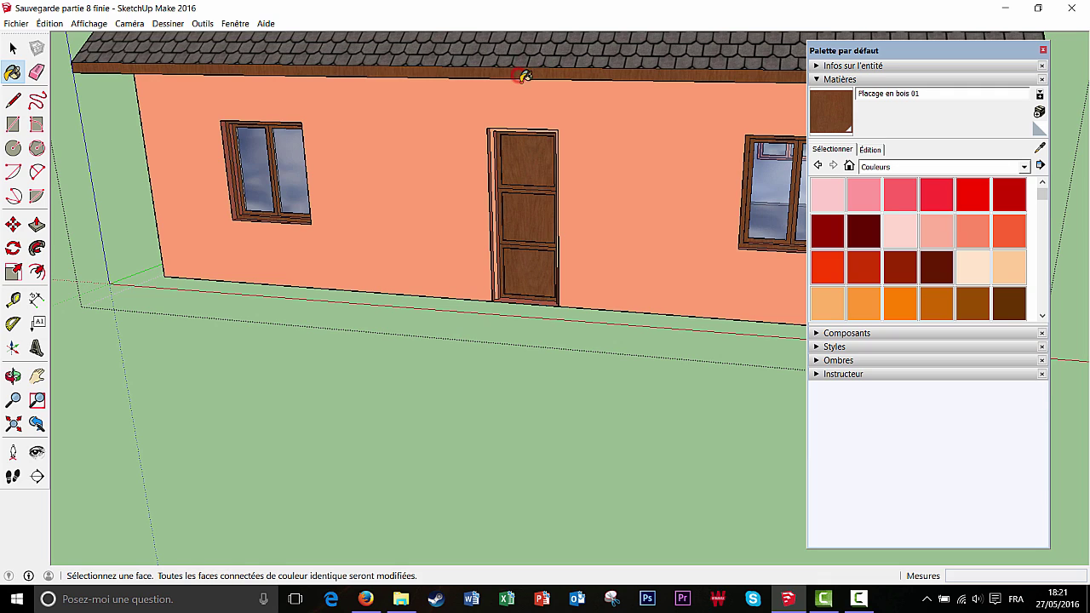
{"action": "mouse_move", "coordinate": [522, 69]}
{"action": "middle_mouse_down"}
{"action": "mouse_move", "coordinate": [367, 156]}
{"action": "mouse_move", "coordinate": [653, 197]}
{"action": "mouse_move", "coordinate": [664, 298]}
{"action": "middle_mouse_up"}
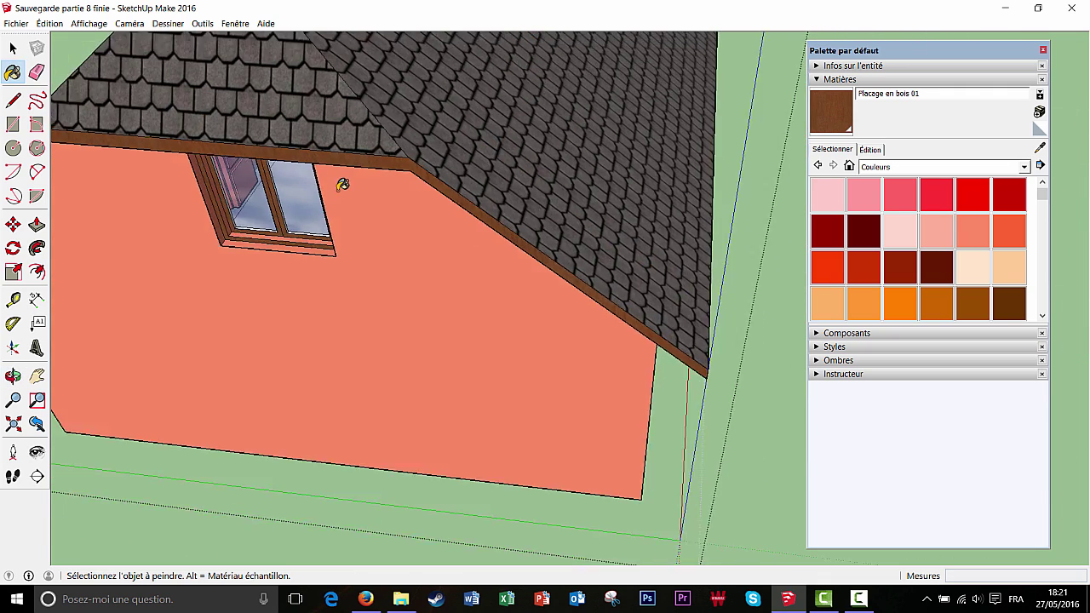
{"action": "scroll", "coordinate": [343, 183], "scroll_direction": "down", "scroll_amount": 2}
{"action": "middle_click_drag", "start_coordinate": [423, 162], "coordinate": [651, 230]}
{"action": "middle_click_drag", "start_coordinate": [316, 281], "coordinate": [387, 292]}
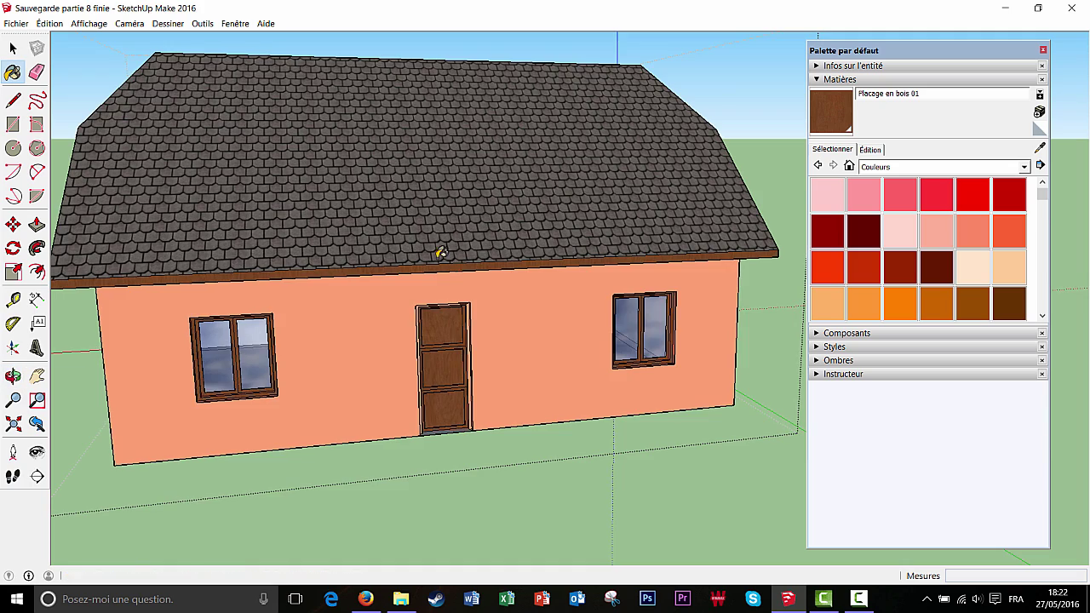
{"action": "scroll", "coordinate": [510, 273], "scroll_direction": "down", "scroll_amount": 5}
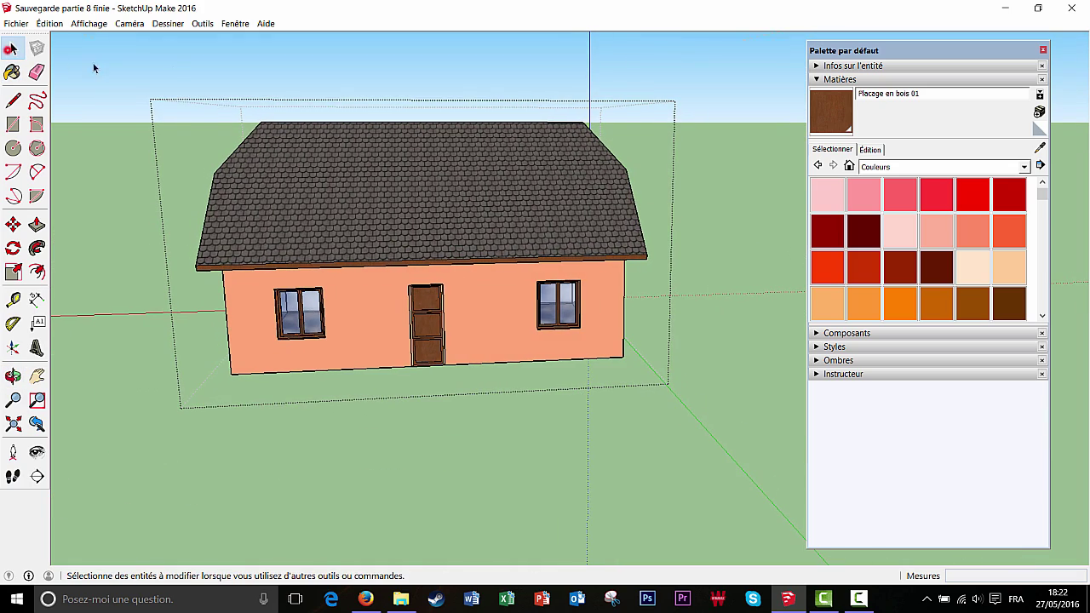
- Leave the house's editing context and close the Palette par défaut
{"action": "left_click", "coordinate": [13, 49]}
{"action": "left_click", "coordinate": [173, 66]}
{"action": "left_click", "coordinate": [1043, 49]}
- Examine the textured house from all sides, including the roof, gable ends, windows and door
{"action": "middle_click_drag", "start_coordinate": [733, 192], "coordinate": [349, 186]}
{"action": "middle_click_drag", "start_coordinate": [668, 274], "coordinate": [788, 279]}
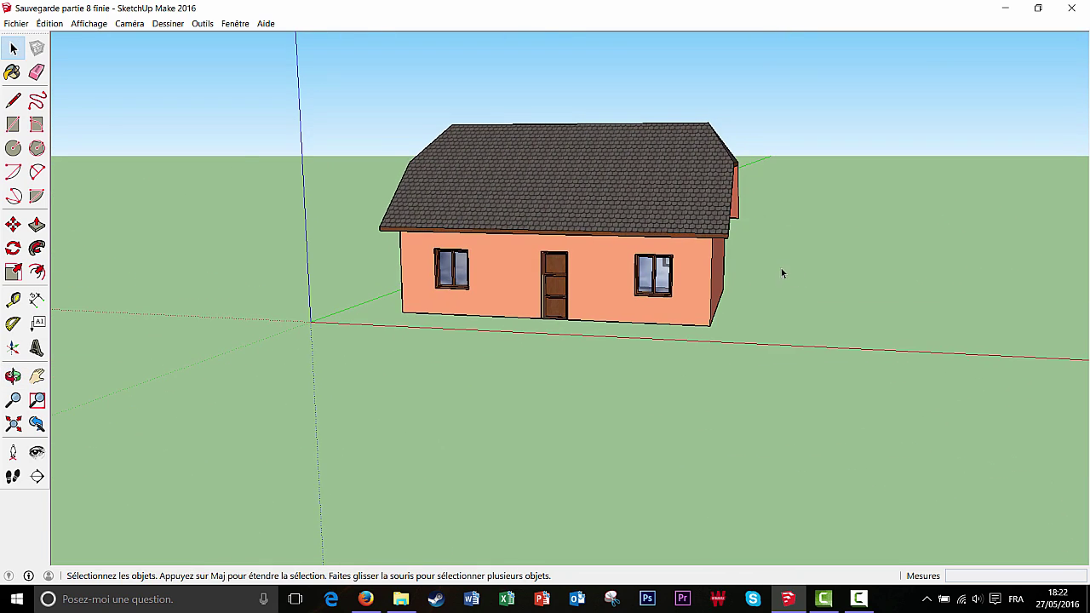
{"action": "scroll", "coordinate": [771, 271], "scroll_direction": "up", "scroll_amount": 2}
{"action": "scroll", "coordinate": [525, 262], "scroll_direction": "down", "scroll_amount": 3}
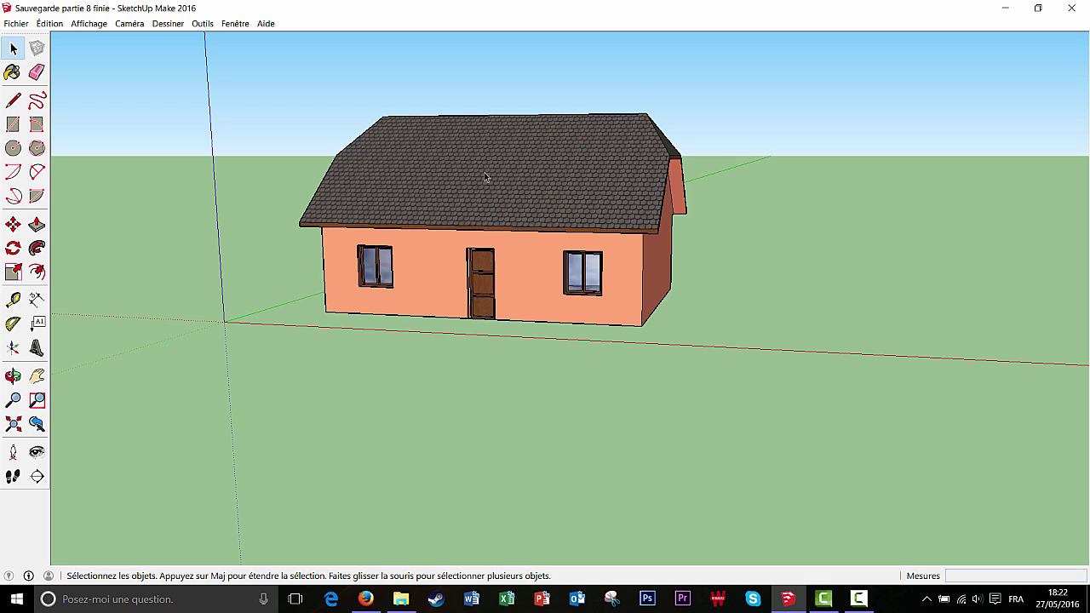
{"action": "middle_click_drag", "start_coordinate": [389, 183], "coordinate": [468, 197]}
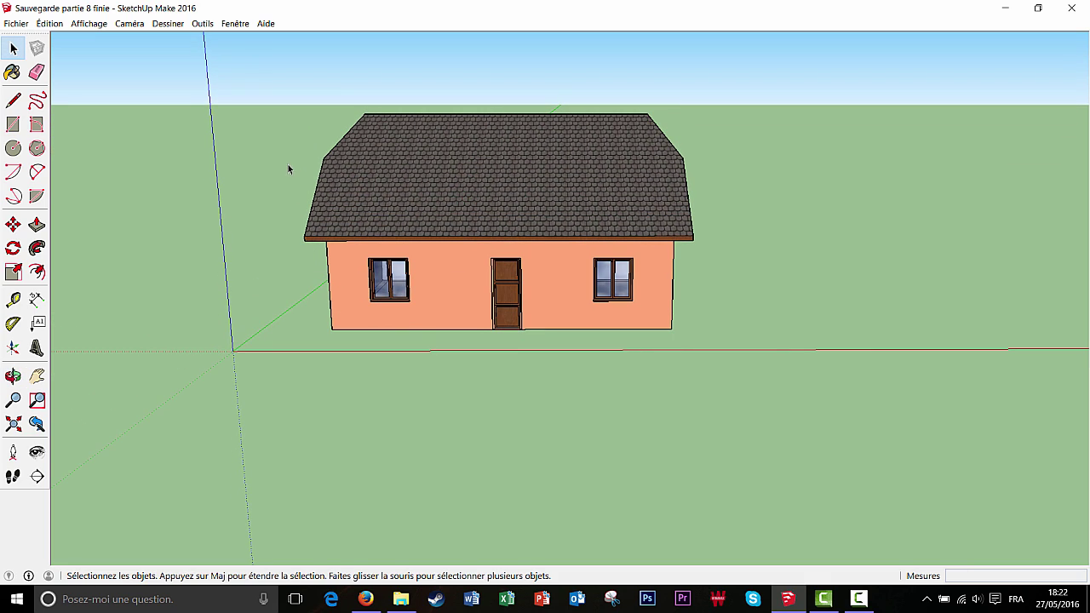
{"action": "middle_click_drag", "start_coordinate": [288, 169], "coordinate": [469, 185]}
{"action": "middle_click_drag", "start_coordinate": [362, 194], "coordinate": [511, 210]}
{"action": "middle_click_drag", "start_coordinate": [226, 182], "coordinate": [467, 207]}
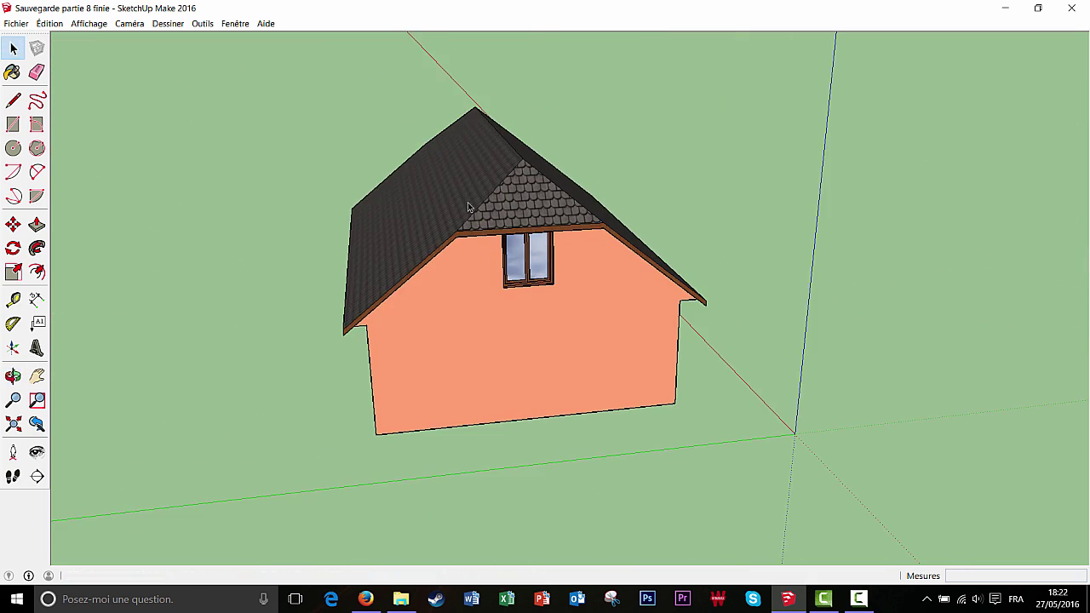
{"action": "middle_click_drag", "start_coordinate": [349, 204], "coordinate": [587, 227]}
{"action": "middle_click_drag", "start_coordinate": [376, 307], "coordinate": [550, 272]}
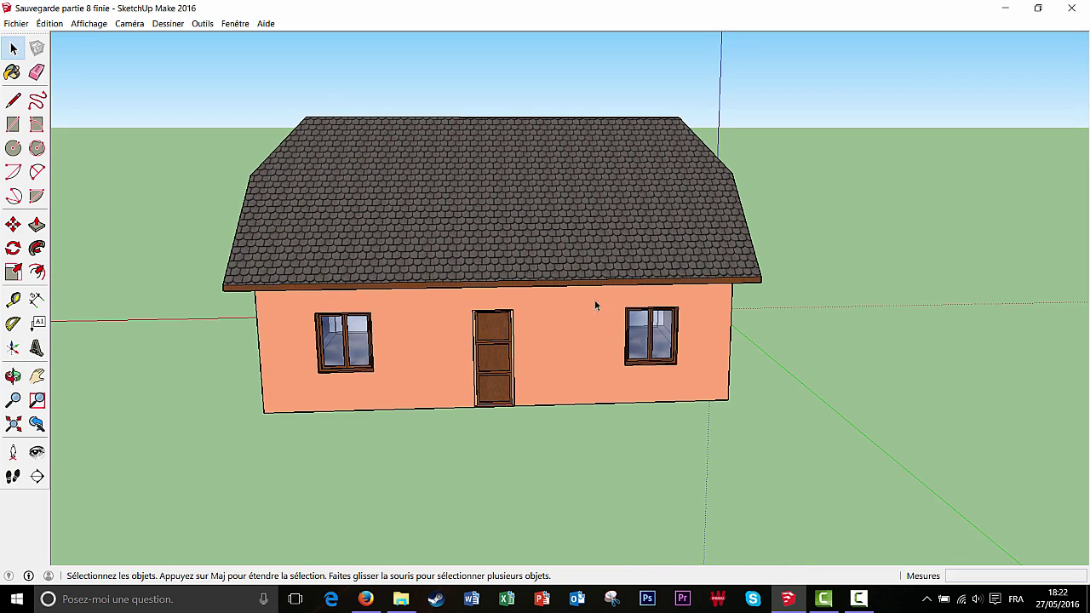